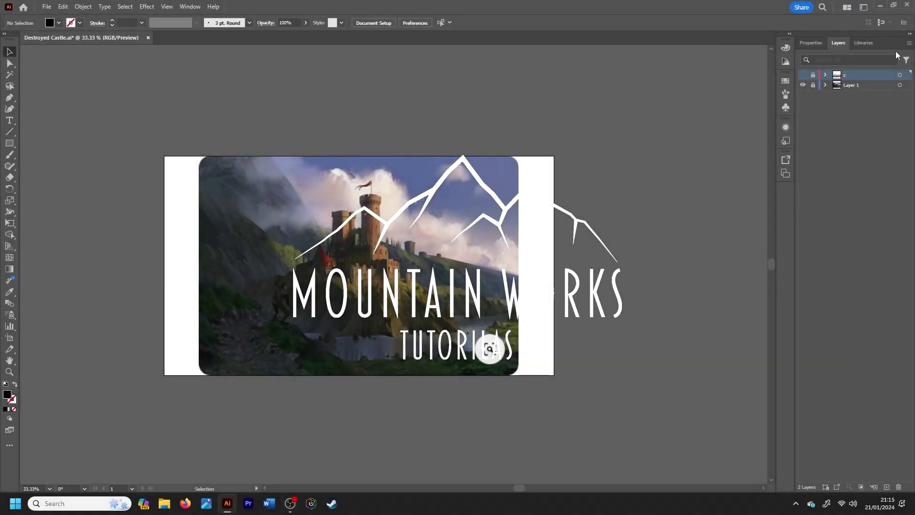
Create a new layer named '1' for the foreground hill
left_click(908, 42)
left_click(877, 48)
type("1")
key("Return")
Set the Pen tool's fill to None and its stroke to red
key("p")
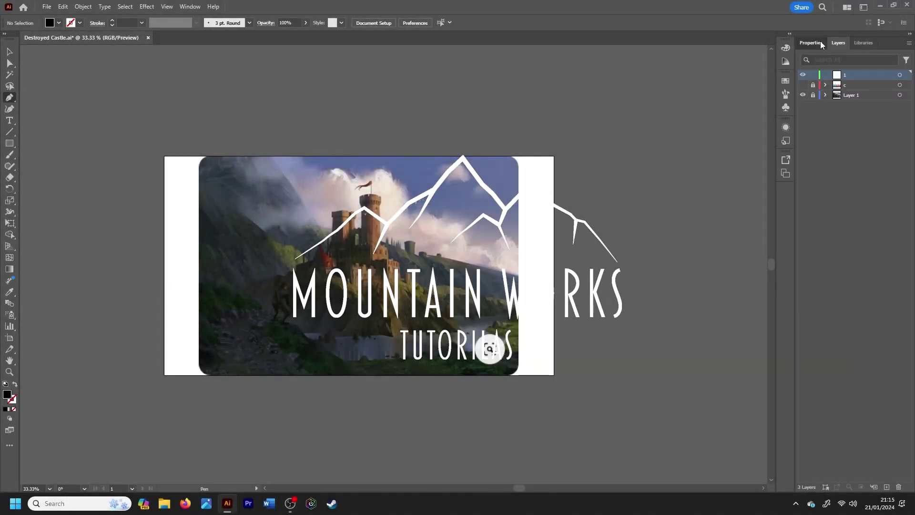
left_click(820, 43)
left_click(804, 166)
left_click(701, 201)
left_click(804, 180)
left_click(727, 214)
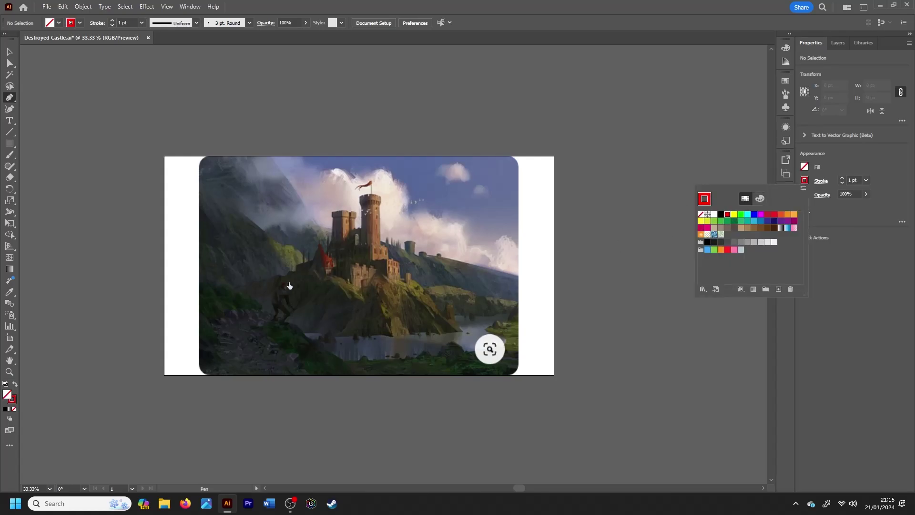
Trace the foreground hilltop from the painting's left edge down its right slope
left_click(199, 281)
scroll(241, 275, "up", 4)
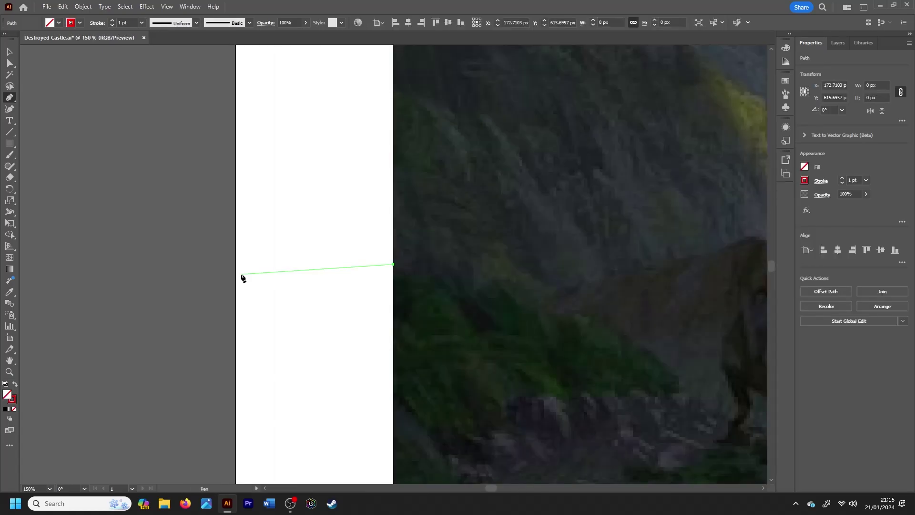
key("Escape")
left_click(396, 273)
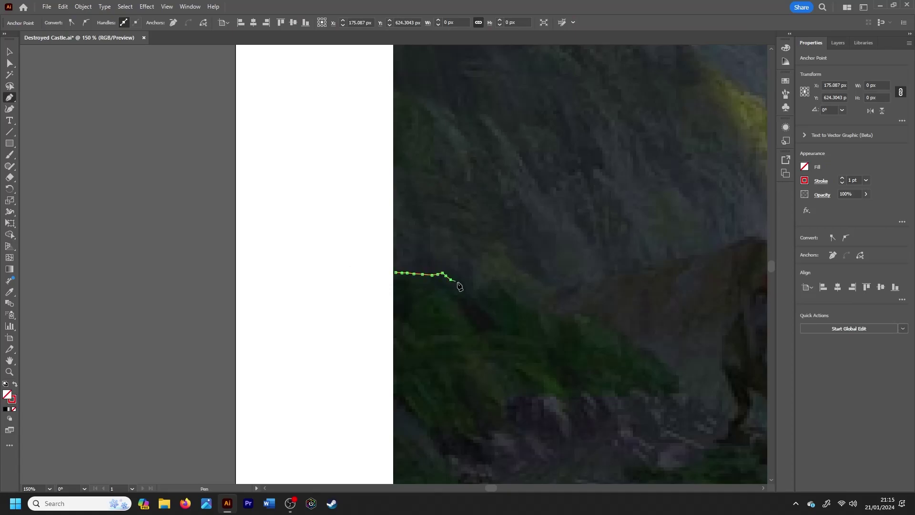
left_click_drag(506, 291, 550, 311)
left_click_drag(612, 328, 623, 339)
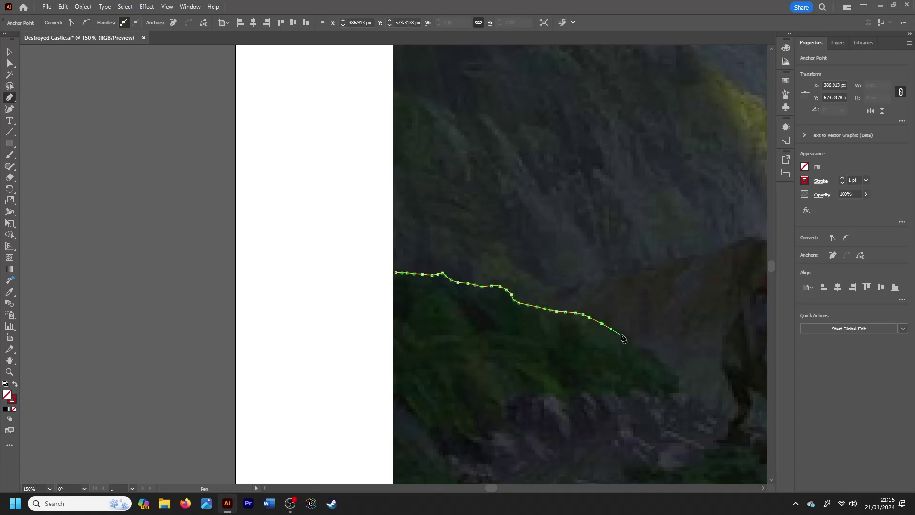
left_click_drag(666, 363, 718, 409)
scroll(495, 487, "right", 5)
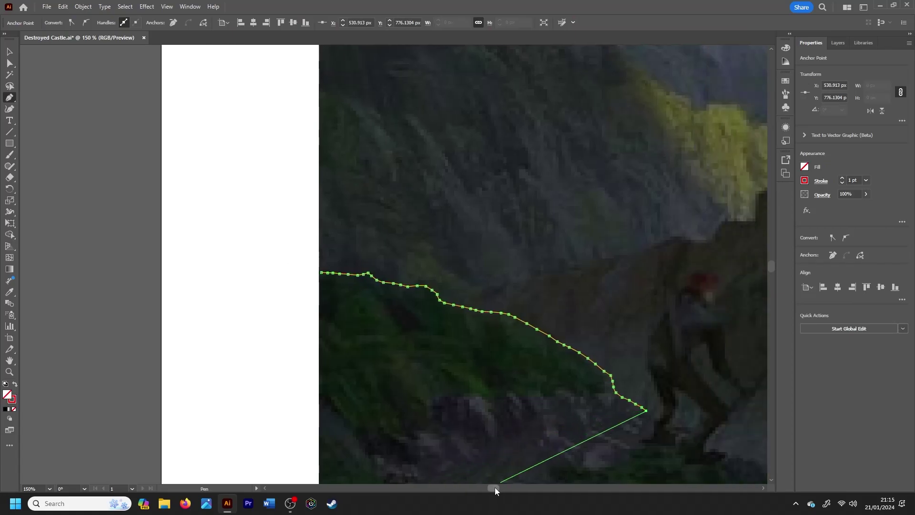
scroll(490, 300, "down", 2)
left_click_drag(383, 365, 398, 377)
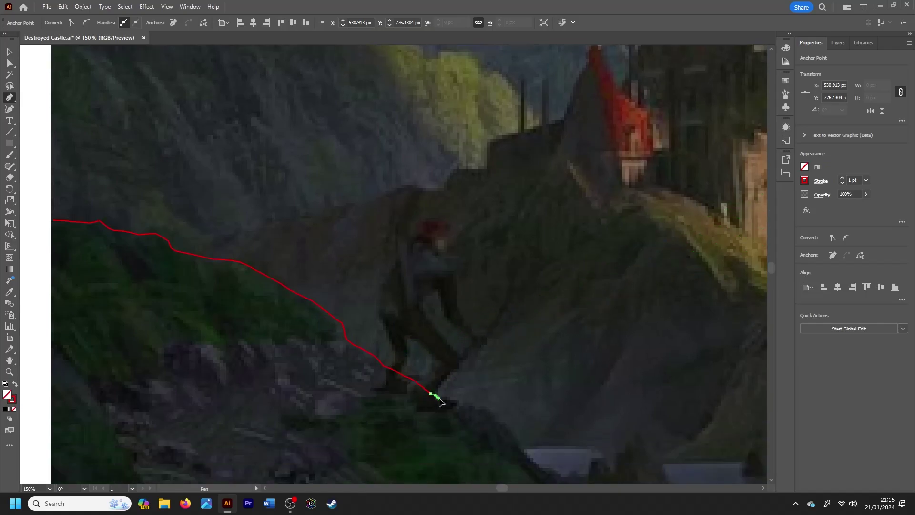
left_click_drag(496, 419, 545, 466)
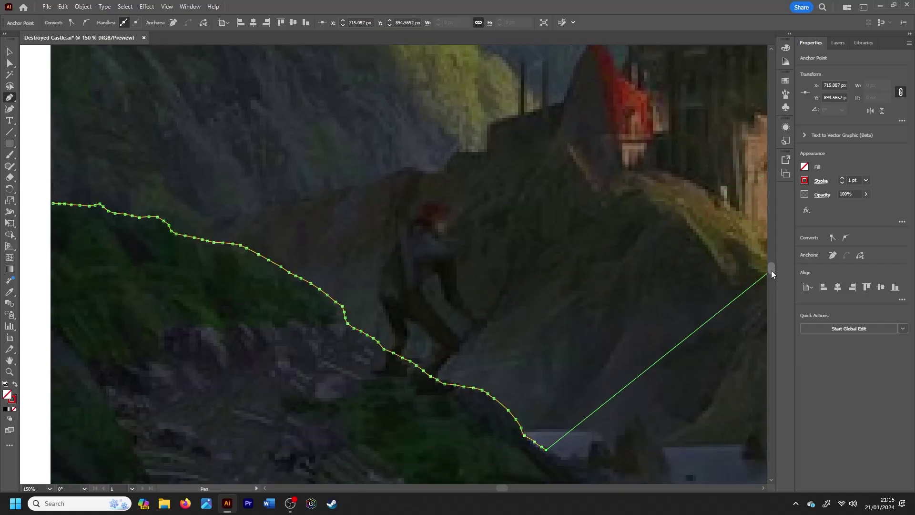
scroll(561, 388, "down", 3)
mouse_move(562, 389)
left_mouse_down()
mouse_move(591, 418)
mouse_move(660, 452)
left_mouse_up()
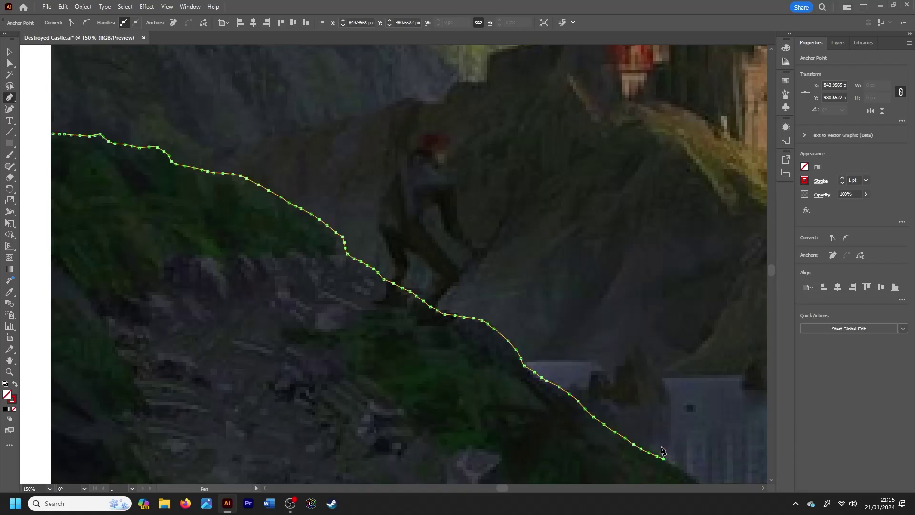
Continue the red outline along the water's edge, over the small rise and around the far bank
key("ctrl+minus")
key("ctrl+minus")
key("ctrl+plus")
mouse_move(403, 273)
left_mouse_down()
mouse_move(439, 285)
mouse_move(622, 277)
mouse_move(648, 266)
left_mouse_up()
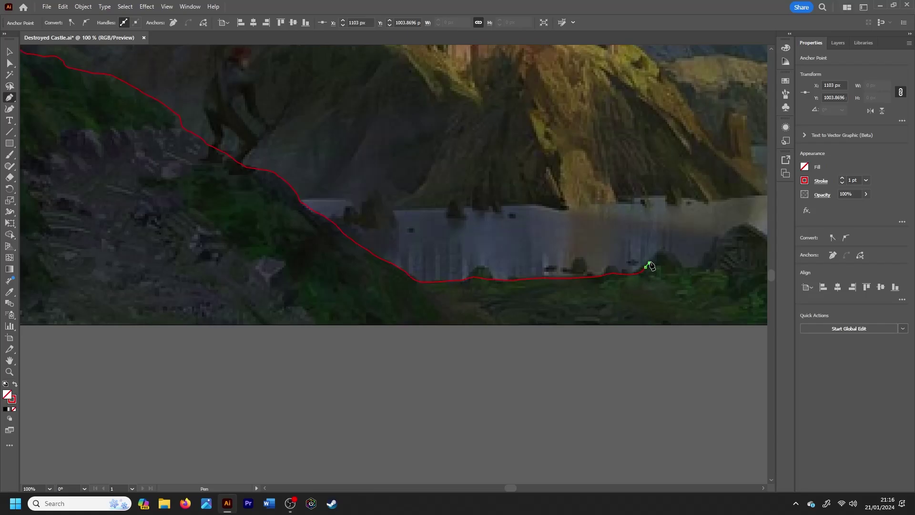
left_click(707, 248)
scroll(710, 244, "up", 1)
left_click_drag(696, 243, 406, 256)
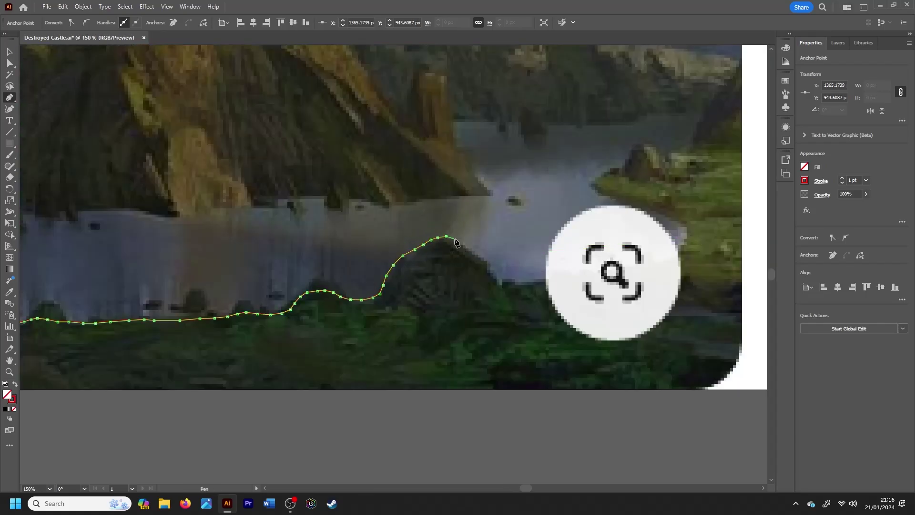
left_click_drag(524, 284, 604, 241)
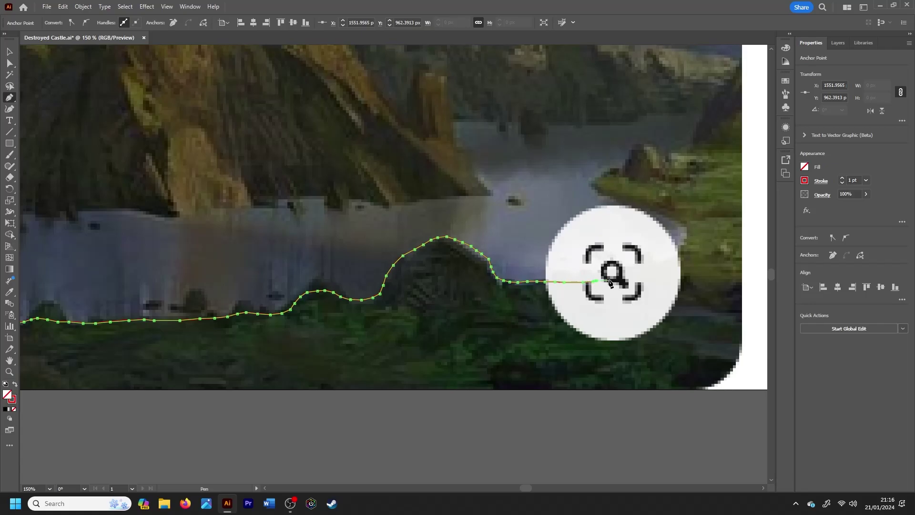
left_click_drag(610, 282, 689, 244)
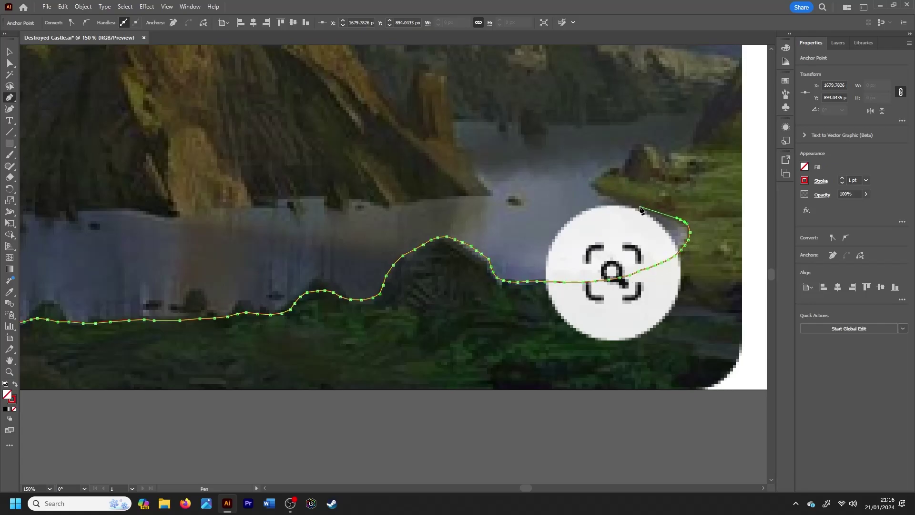
mouse_move(641, 209)
left_mouse_down()
mouse_move(595, 183)
mouse_move(661, 158)
mouse_move(747, 60)
mouse_move(395, 264)
mouse_move(535, 281)
left_mouse_up()
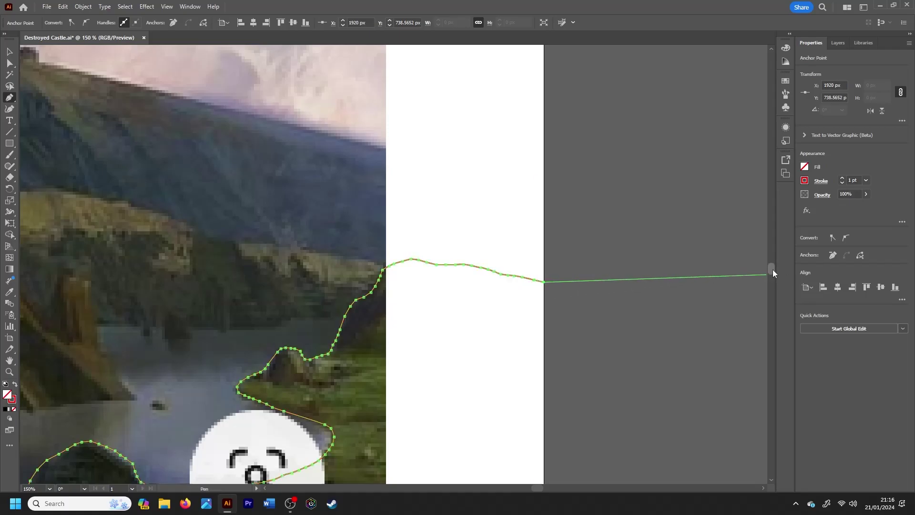
Anchor the outline at the artboard's bottom-right and bottom-left corners
scroll(546, 355, "down", 5)
left_click(545, 352)
left_click_drag(537, 488, 489, 487)
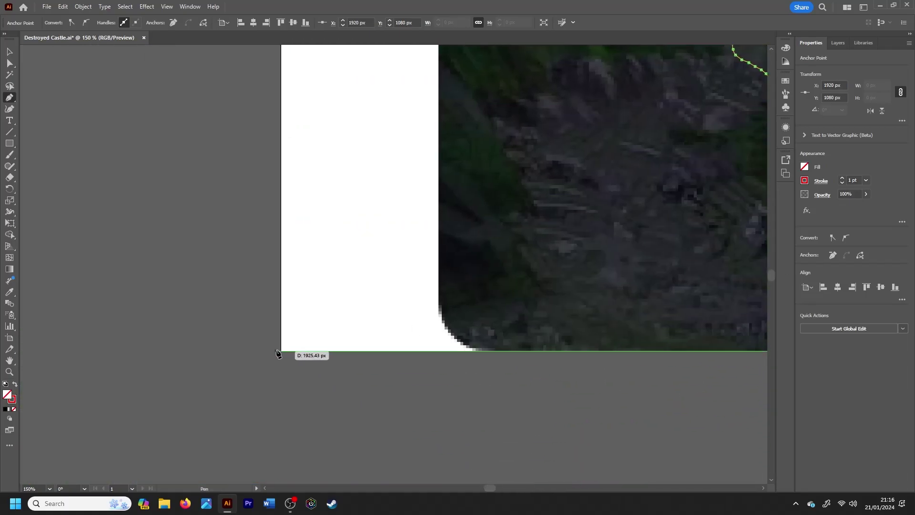
left_click(277, 353)
scroll(772, 272, "up", 6)
scroll(524, 224, "down", 1)
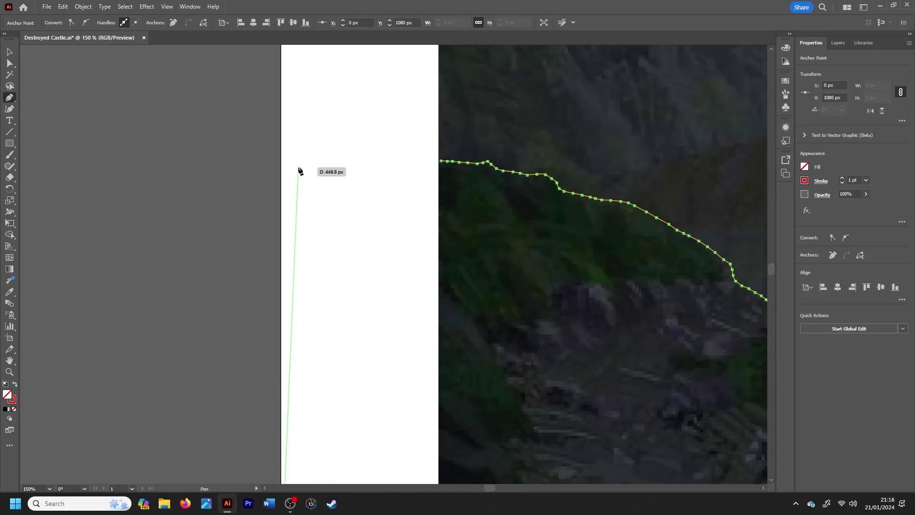
Add points up the left edge and along the top, then close the hill shape at its start
left_click(281, 147)
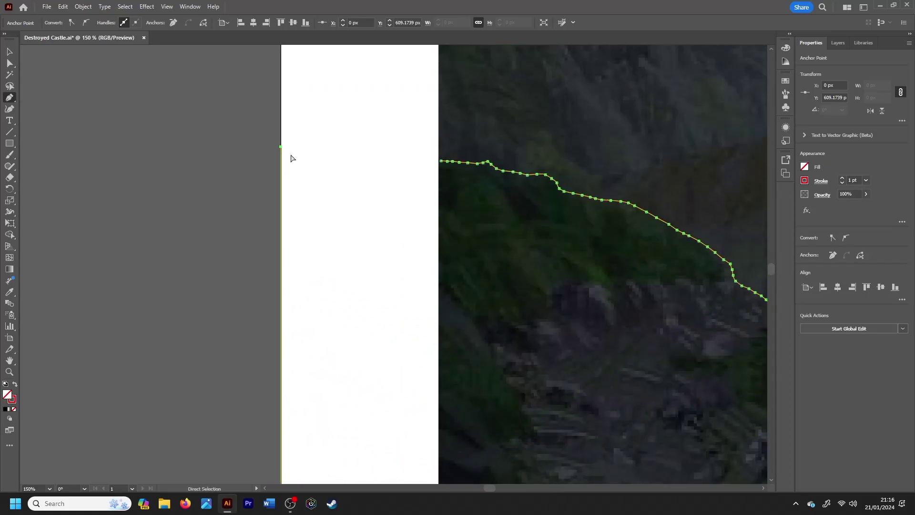
left_click(352, 156)
left_click(362, 155)
left_click(389, 156)
left_click(399, 157)
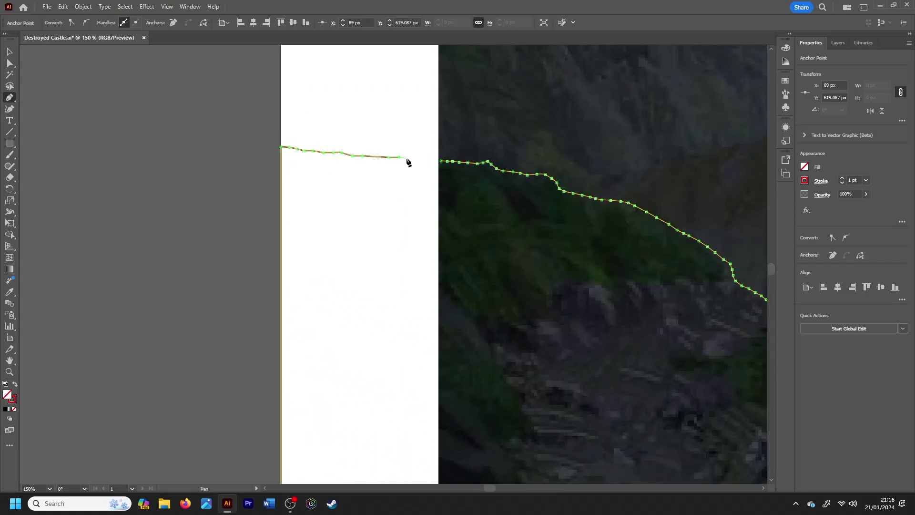
left_click(440, 162)
key("v")
left_click(490, 317)
key("ctrl+minus")
key("ctrl+minus")
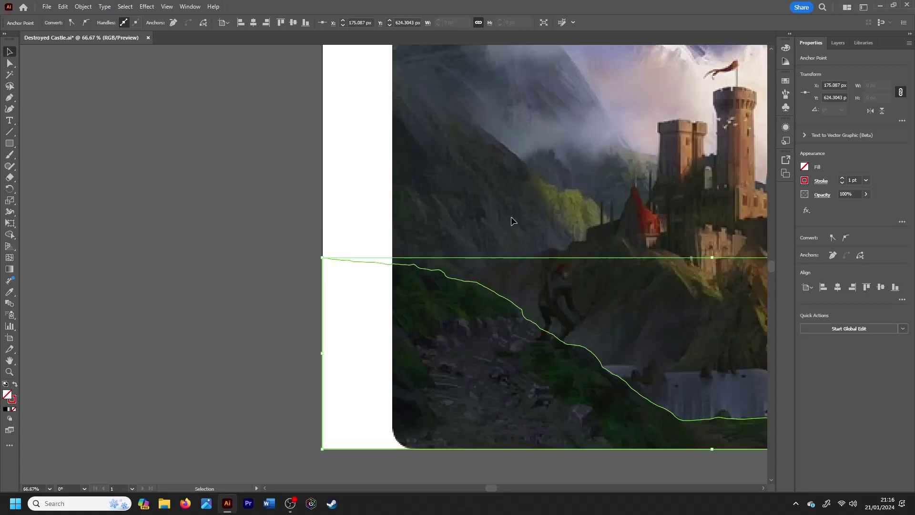
left_click_drag(489, 488, 508, 488)
left_click(837, 42)
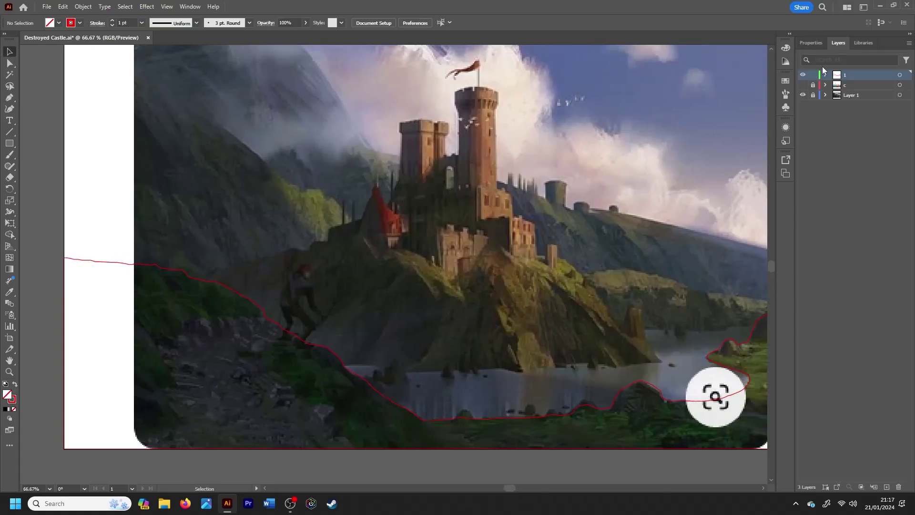
Add a new layer named 'd' and set the Pen stroke to yellow
left_click(908, 43)
left_click(862, 47)
type("d")
key("Return")
key("p")
left_click(811, 43)
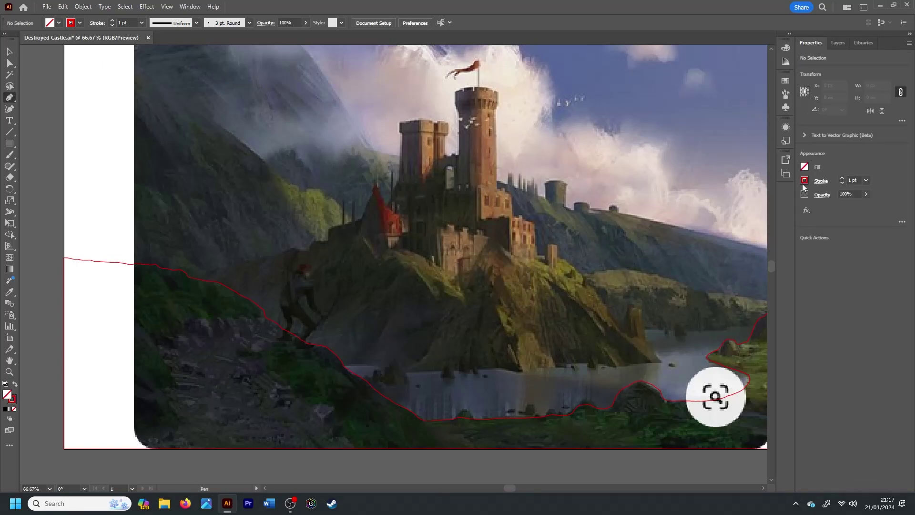
left_click(804, 180)
left_click(733, 214)
Start the yellow outline at the lake shore and trace the cliff edge and ridge below the castle
left_click(662, 364)
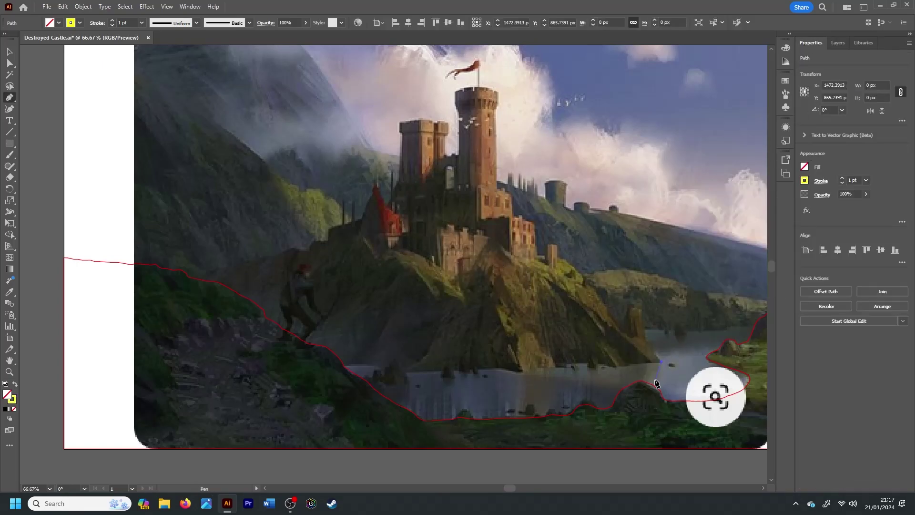
key("ctrl+plus")
key("ctrl+plus")
key("ctrl+plus")
left_click_drag(387, 257, 370, 242)
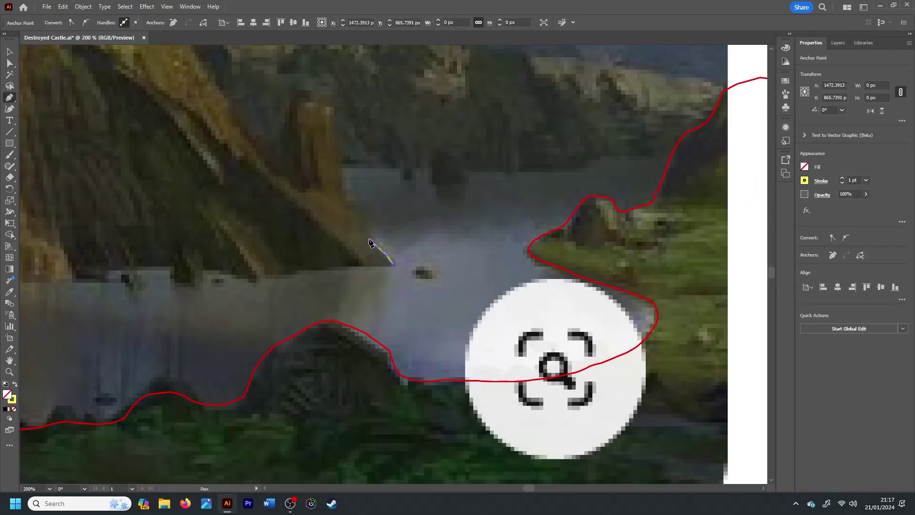
mouse_move(343, 193)
left_mouse_down()
mouse_move(260, 145)
mouse_move(210, 85)
mouse_move(204, 52)
left_mouse_up()
scroll(199, 174, "up", 3)
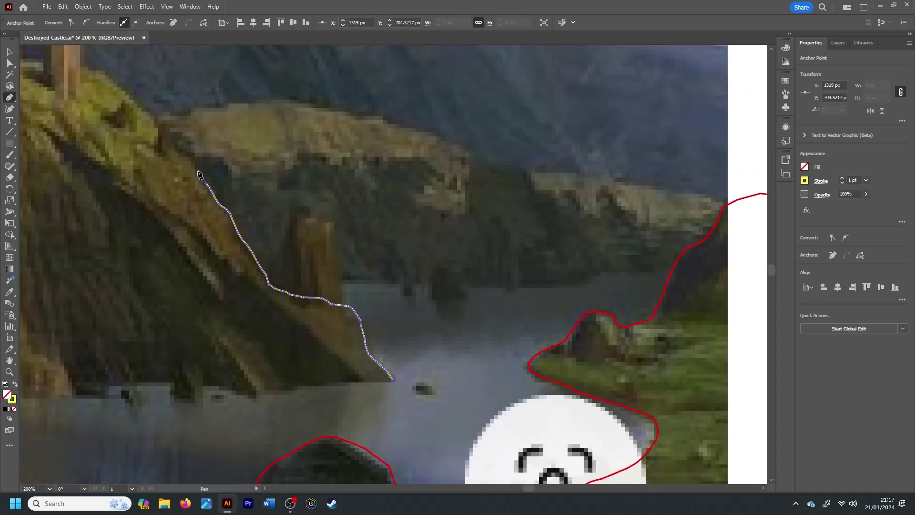
left_click_drag(169, 139, 94, 71)
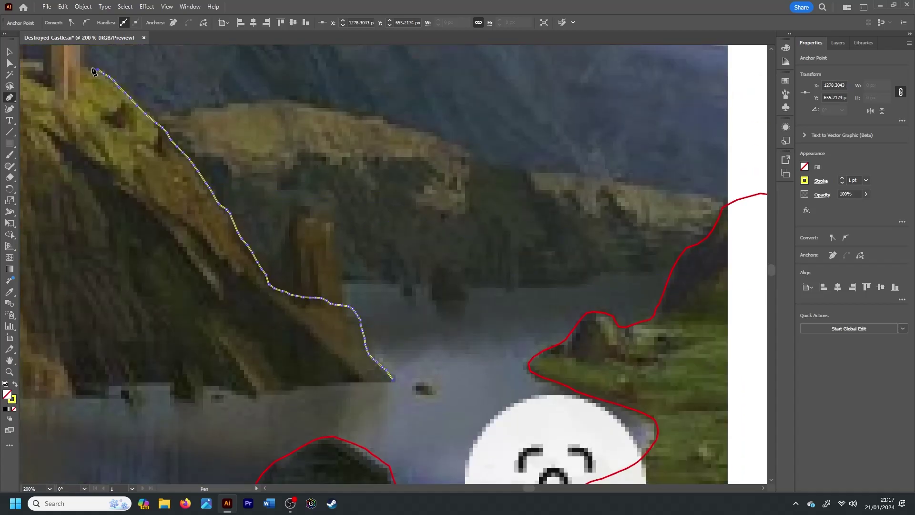
scroll(95, 89, "down", 3)
scroll(366, 261, "up", 3)
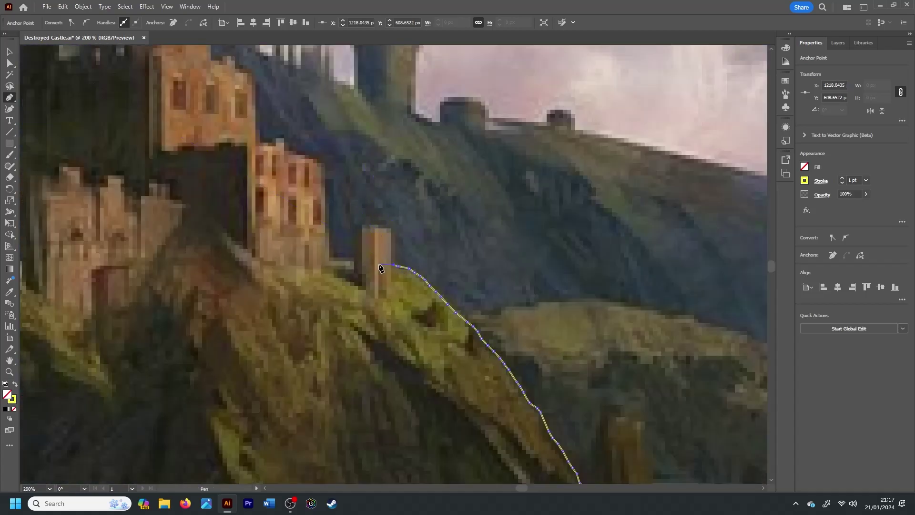
mouse_move(363, 262)
left_mouse_down()
mouse_move(337, 263)
mouse_move(297, 281)
mouse_move(221, 227)
mouse_move(98, 275)
left_mouse_up()
key("ctrl+minus")
key("ctrl+plus")
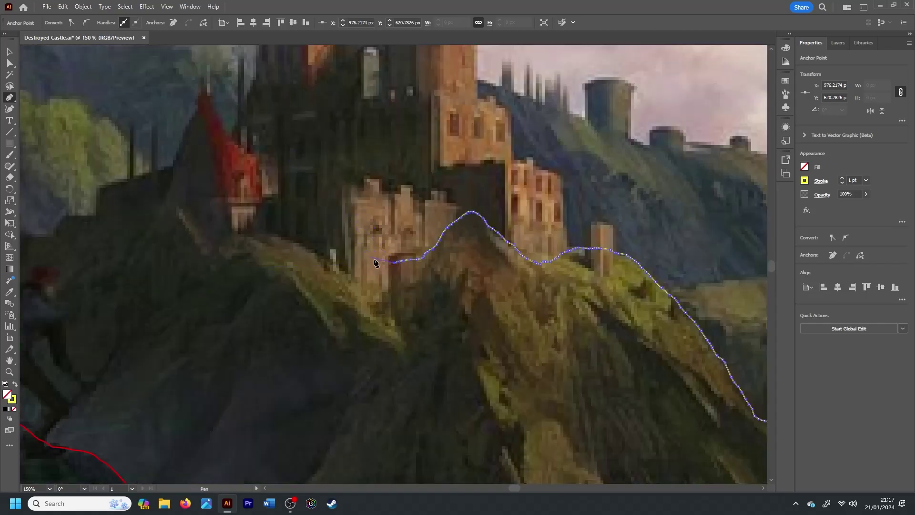
Extend the outline along the ridge beneath the castle and under the red-roofed tower
left_click(381, 271)
mouse_move(339, 263)
left_mouse_down()
mouse_move(286, 236)
mouse_move(221, 235)
left_mouse_up()
left_click_drag(514, 487, 508, 487)
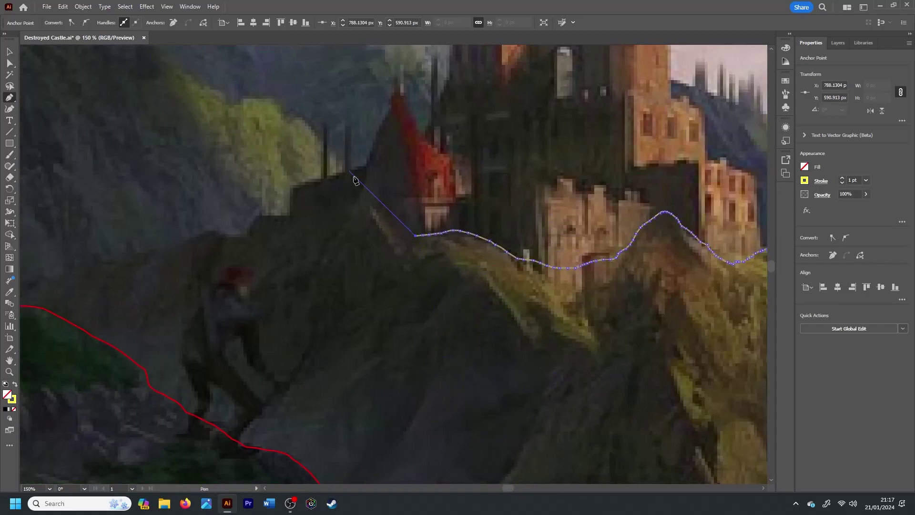
left_click_drag(366, 223, 312, 227)
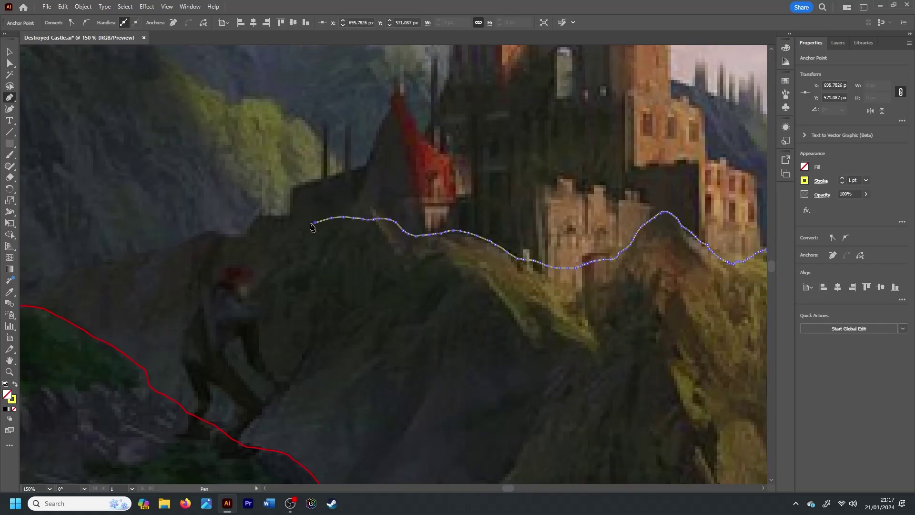
left_click(240, 238)
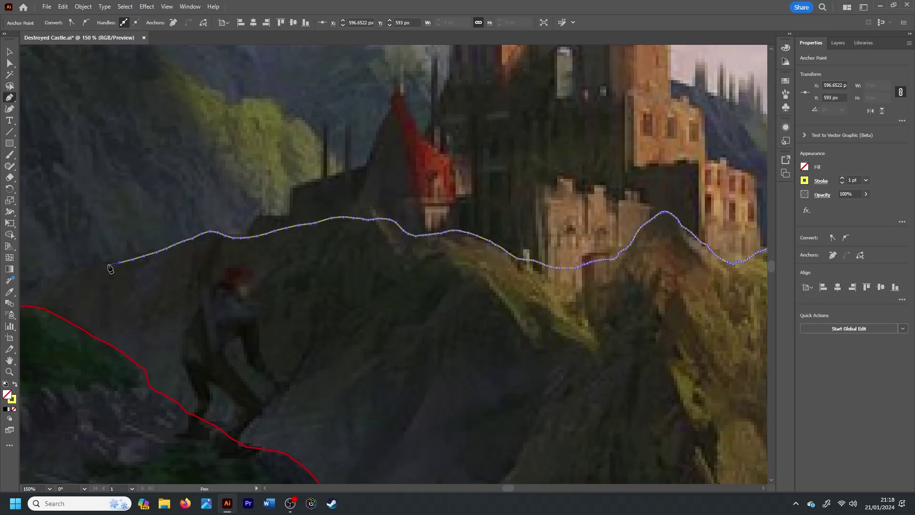
left_click_drag(518, 487, 508, 488)
left_click_drag(415, 262, 226, 296)
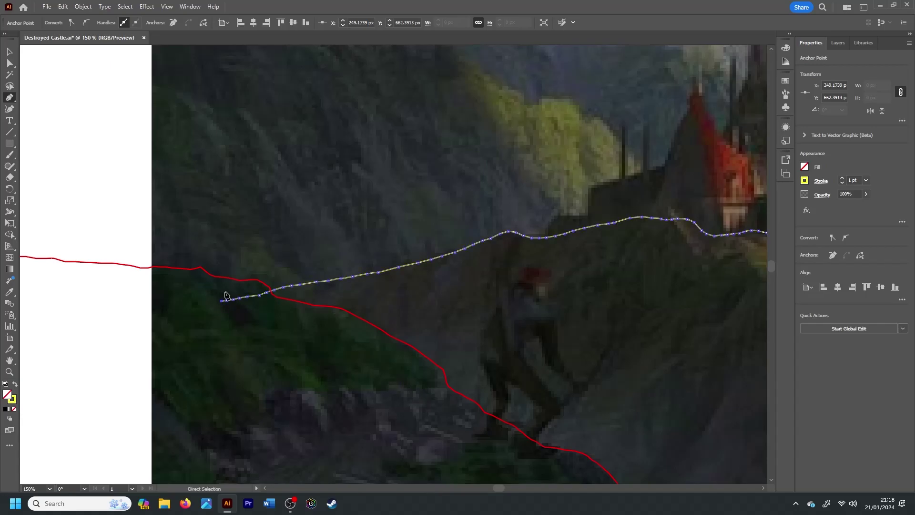
key("ctrl+minus")
key("ctrl+minus")
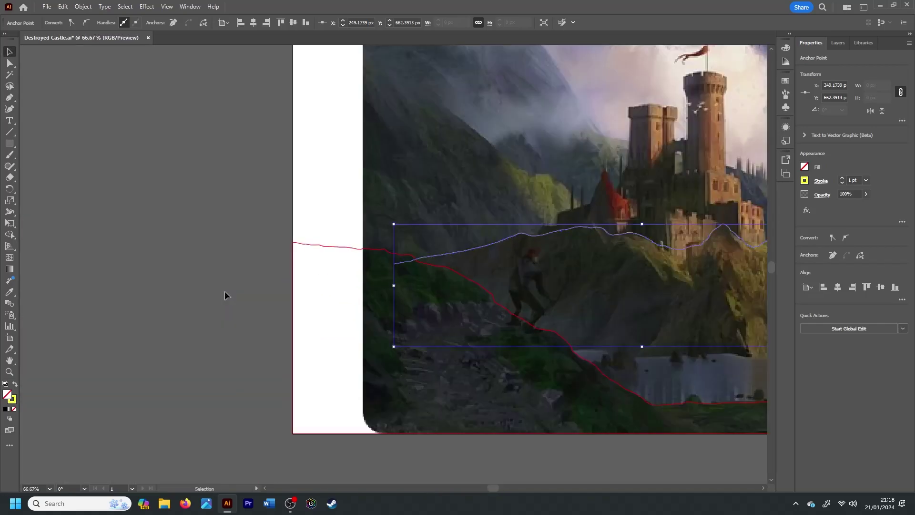
Trace the hill's base leftward along the waterline to the wall's left end
key("p")
left_click_drag(492, 487, 514, 486)
left_click(579, 346)
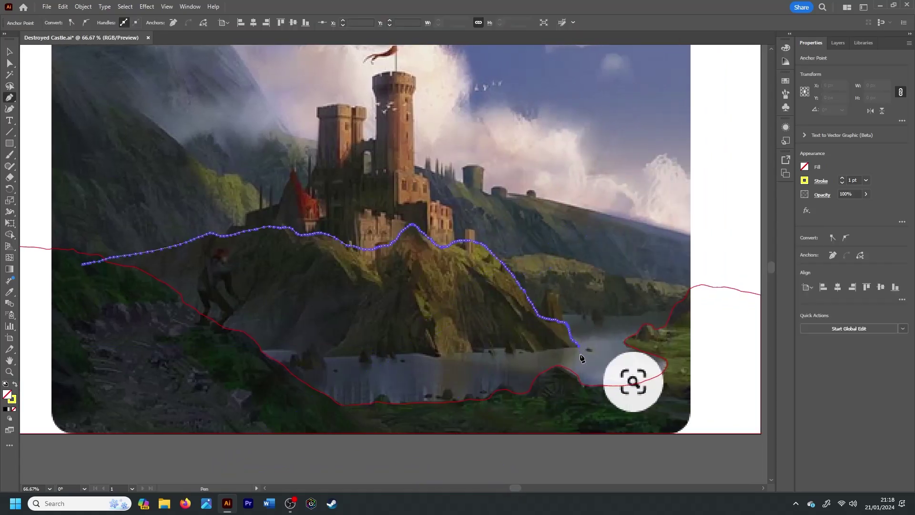
key("ctrl+plus")
key("ctrl+plus")
key("ctrl+plus")
left_click_drag(393, 263, 309, 273)
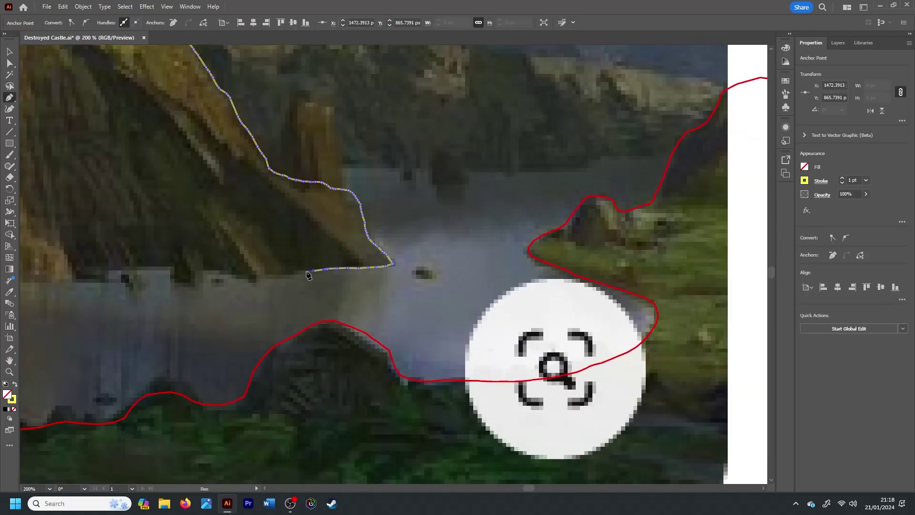
mouse_move(240, 282)
left_mouse_down()
mouse_move(140, 272)
mouse_move(37, 284)
left_mouse_up()
left_click_drag(529, 488, 524, 487)
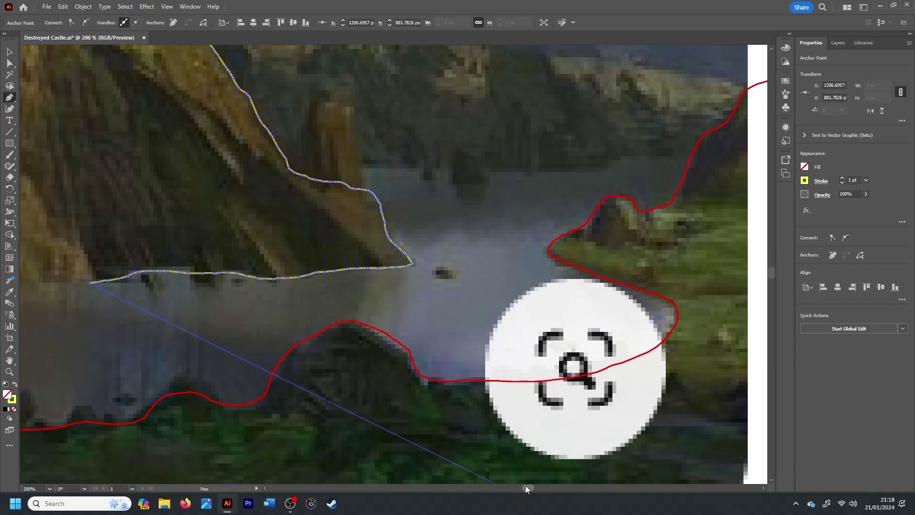
left_click_drag(247, 288, 105, 285)
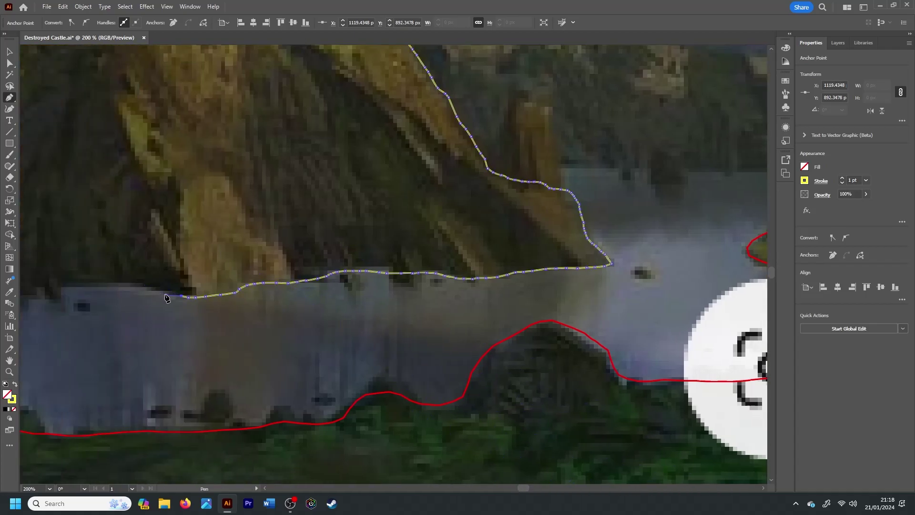
left_click_drag(527, 487, 517, 488)
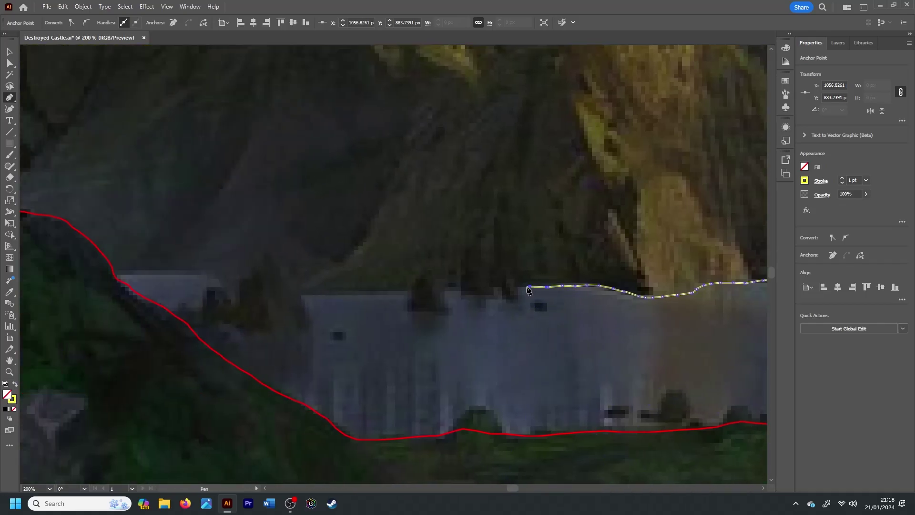
mouse_move(459, 291)
left_mouse_down()
mouse_move(290, 298)
mouse_move(230, 290)
left_mouse_up()
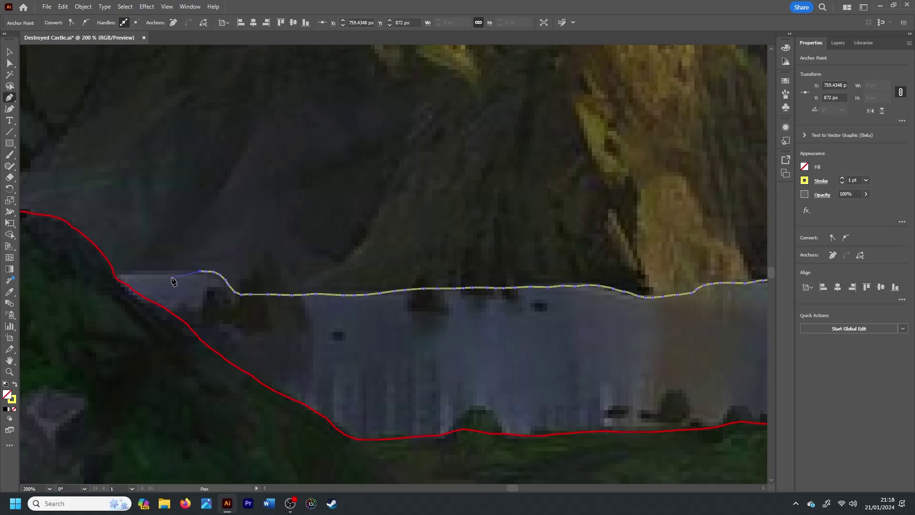
left_click_drag(174, 275, 84, 282)
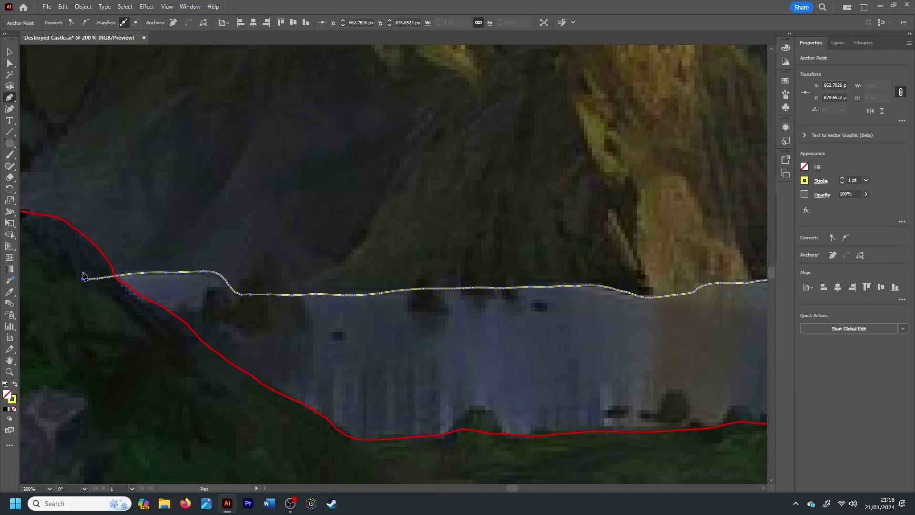
Add a lower-left corner point and close the yellow outline at its starting anchor
key("ctrl+minus")
key("ctrl+minus")
key("ctrl+minus")
left_click(232, 263)
left_click(393, 264)
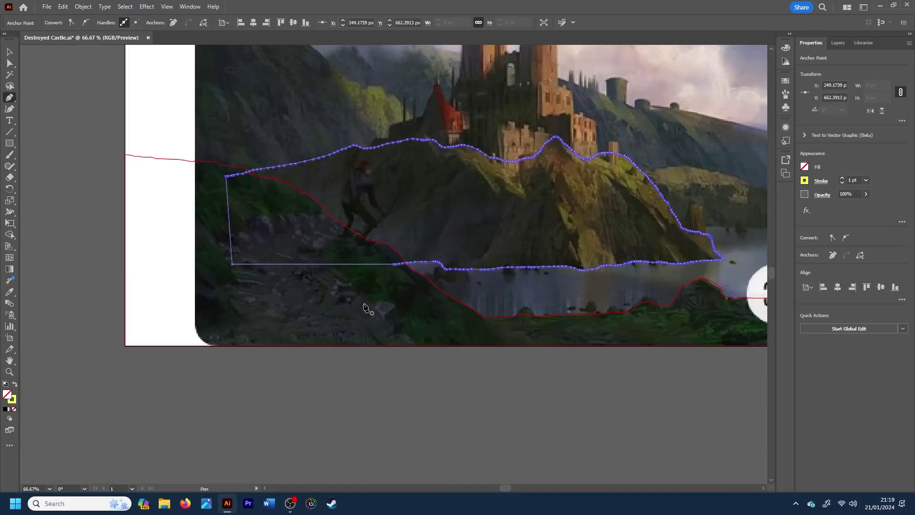
key("v")
left_click(470, 411)
scroll(510, 485, "right", 3)
scroll(764, 258, "up", 4)
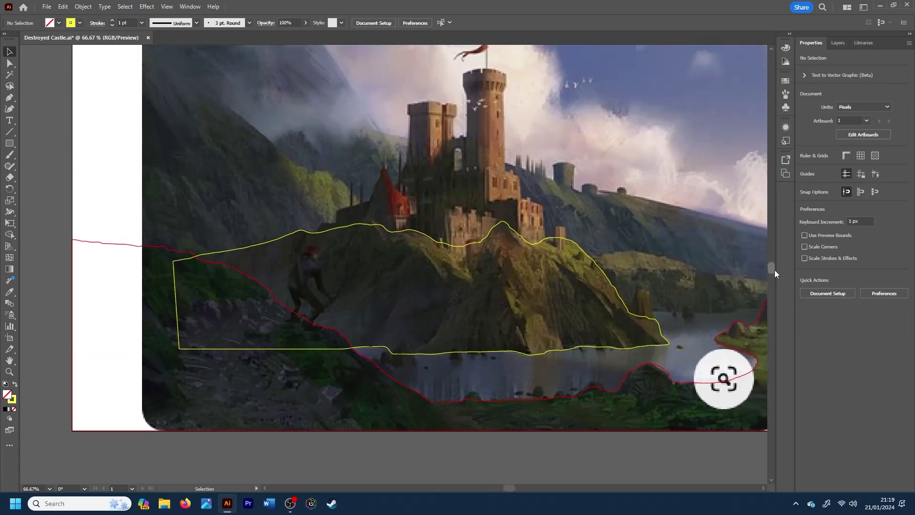
scroll(774, 269, "up", 2)
Set up layer 3 and make the Pen stroke green
scroll(772, 239, "up", 2)
left_click(837, 42)
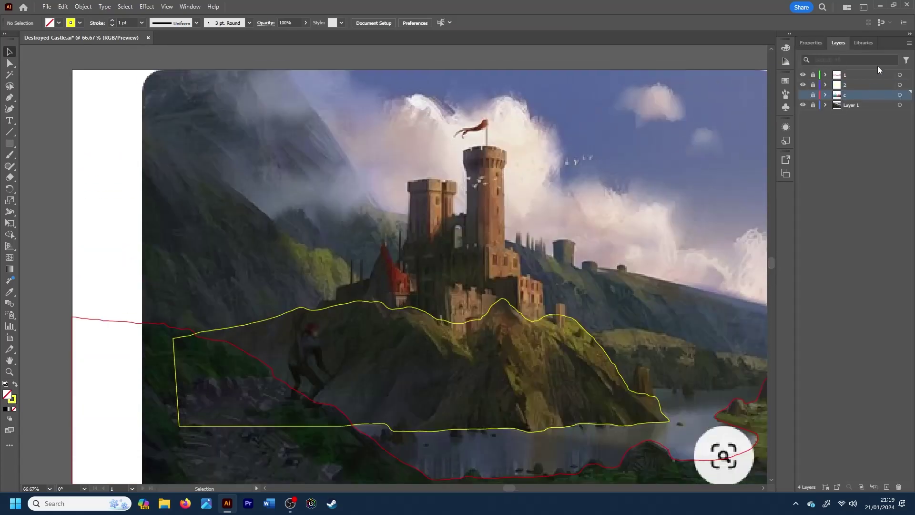
key("Escape")
key("p")
left_click(810, 42)
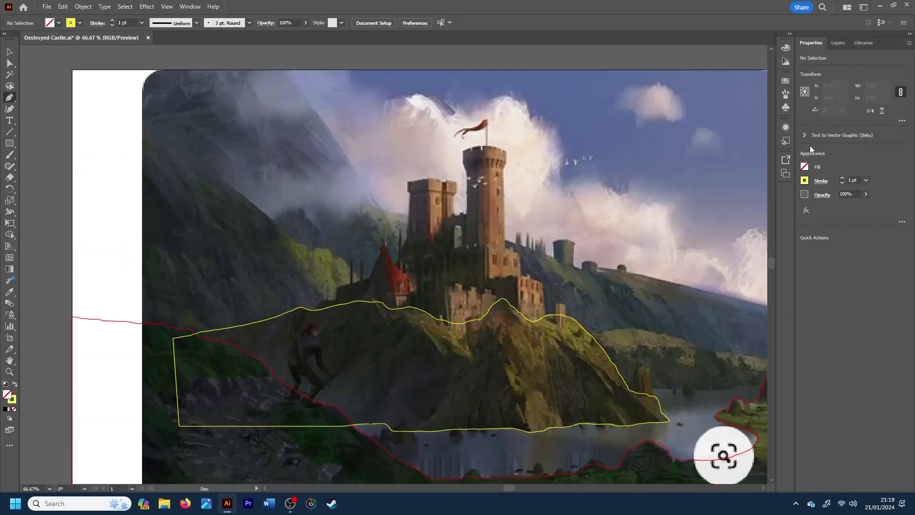
left_click(804, 180)
left_click(741, 219)
Trace the far hill's top edge from the castle hill slope past the right image edge
scroll(513, 488, "right", 2)
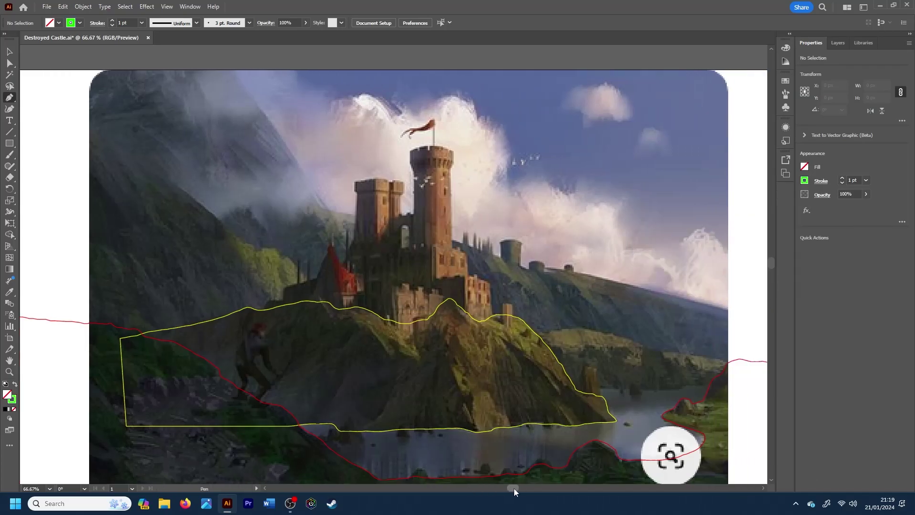
scroll(514, 488, "right", 2)
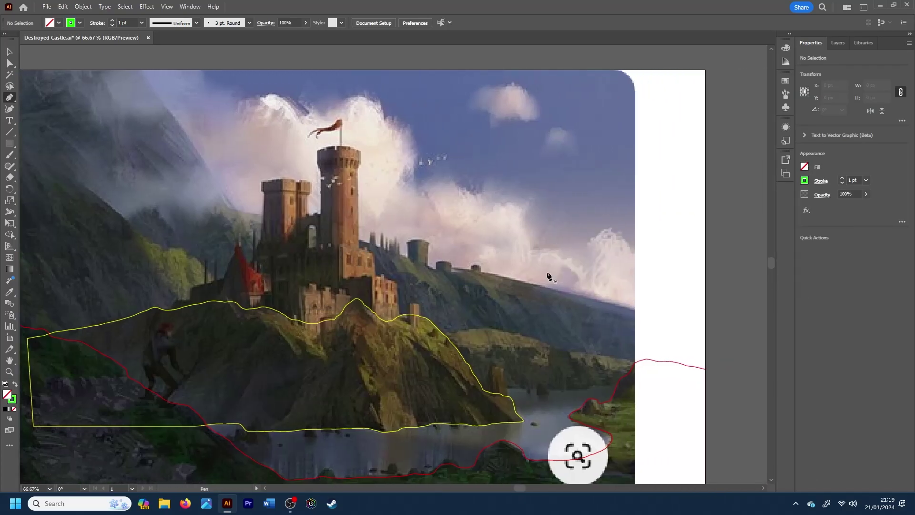
left_click(448, 338)
scroll(447, 337, "up", 1)
scroll(448, 337, "up", 1)
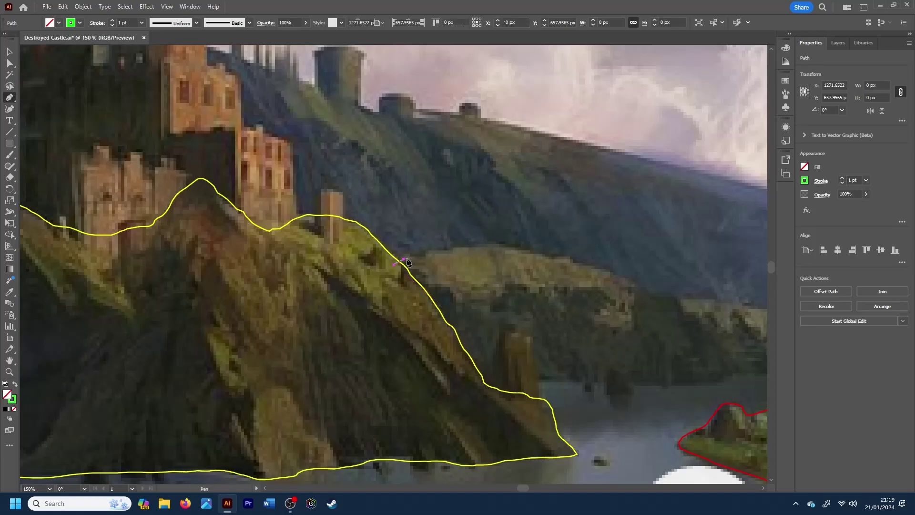
left_click_drag(442, 249, 446, 249)
mouse_move(557, 260)
left_mouse_down()
mouse_move(602, 267)
mouse_move(648, 293)
mouse_move(718, 301)
left_mouse_up()
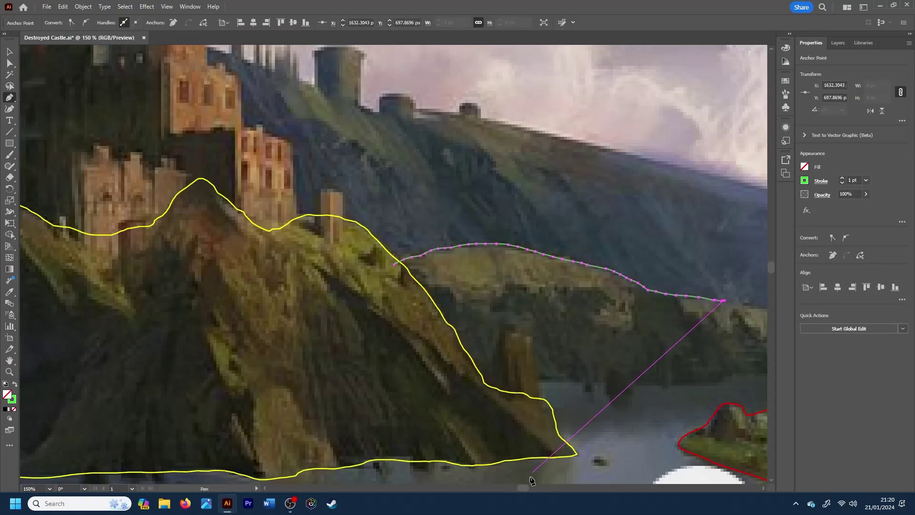
left_click_drag(523, 487, 532, 488)
left_click_drag(406, 305, 516, 328)
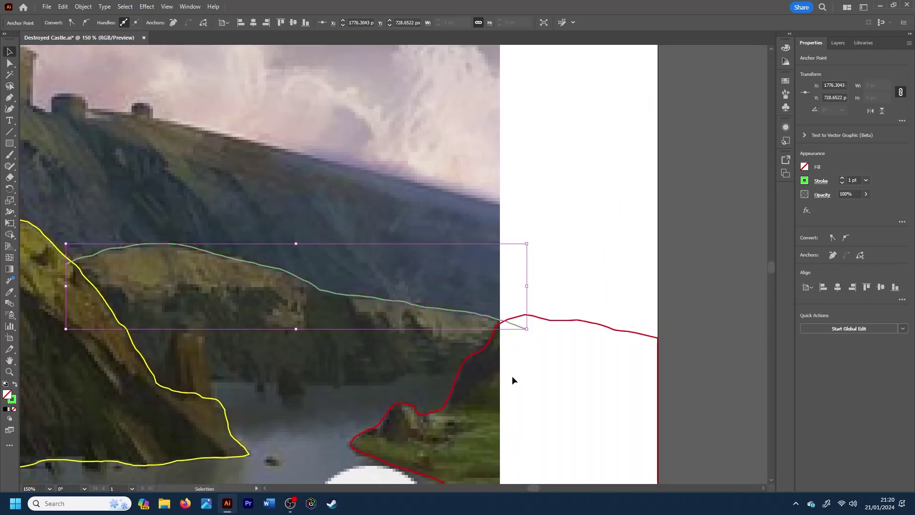
left_click_drag(528, 487, 516, 488)
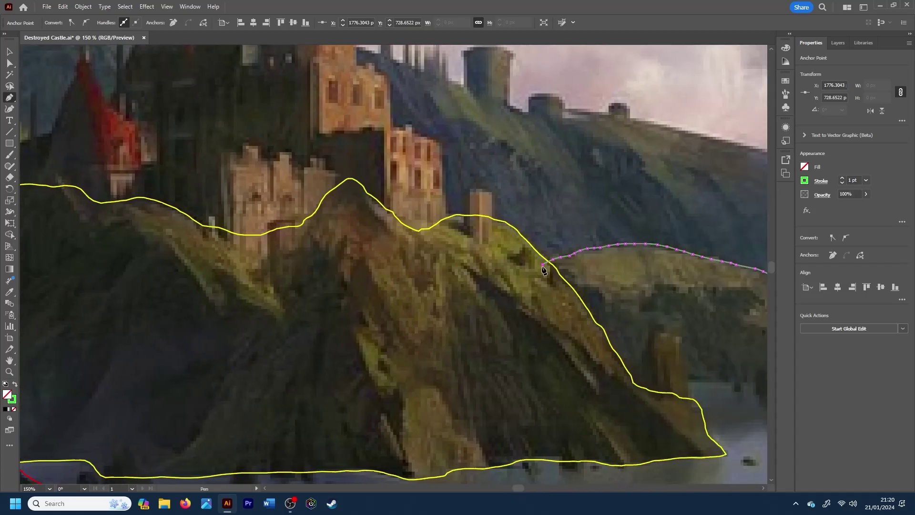
Run the green line left across the castle hill and up the mountain ridge
left_click(341, 297)
left_click(134, 270)
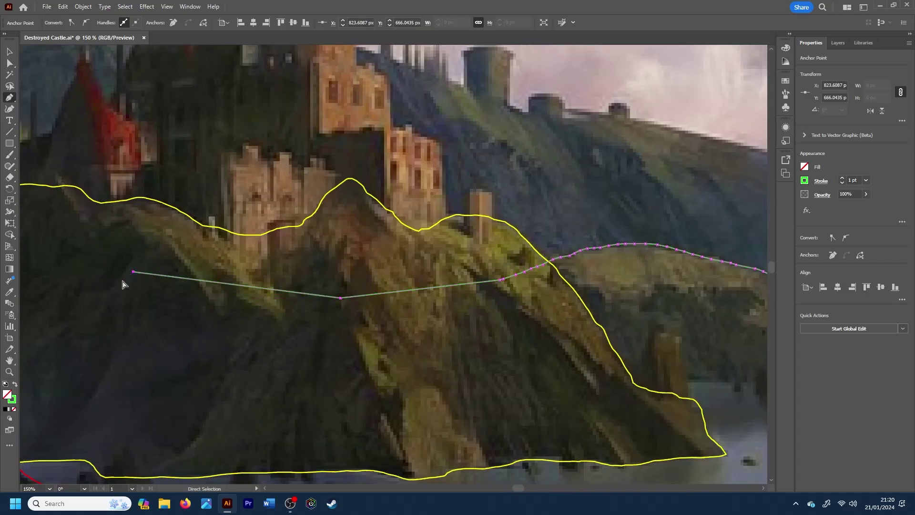
key("ctrl+minus")
left_click_drag(353, 225, 318, 169)
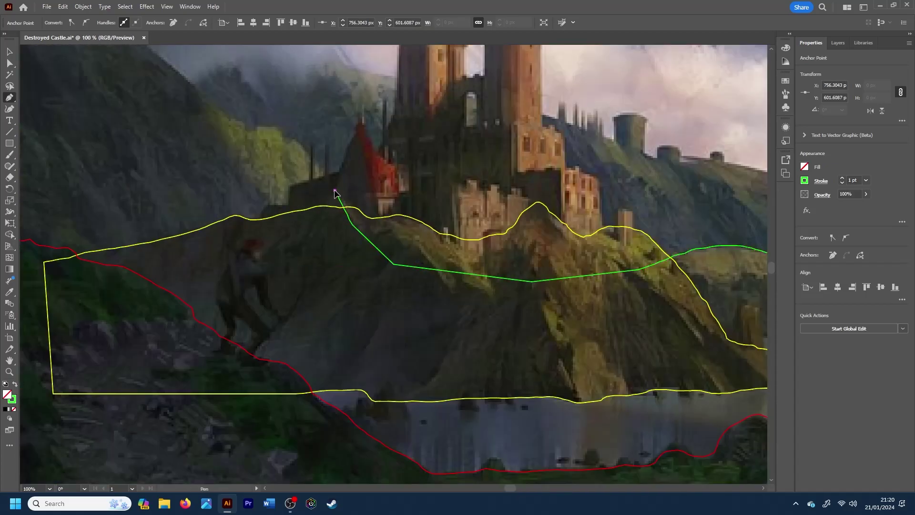
key("ctrl+plus")
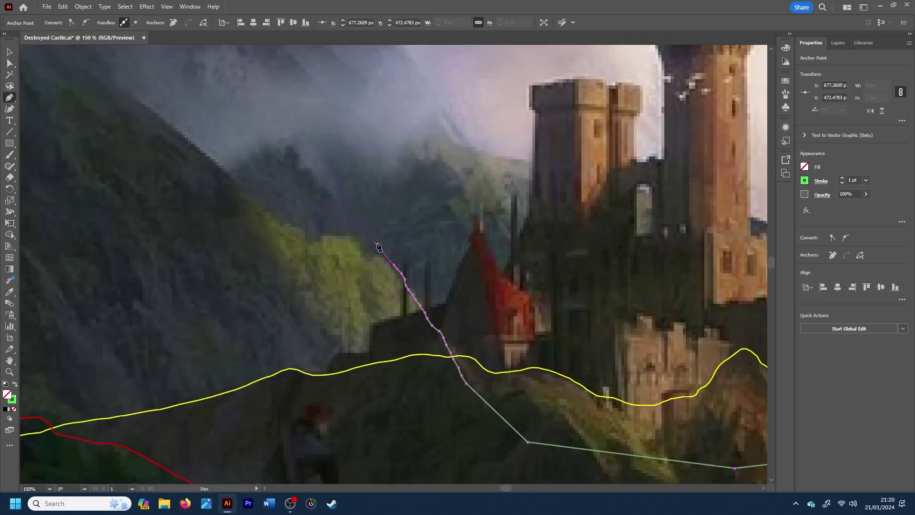
mouse_move(378, 259)
left_mouse_down()
mouse_move(358, 246)
mouse_move(306, 242)
left_mouse_up()
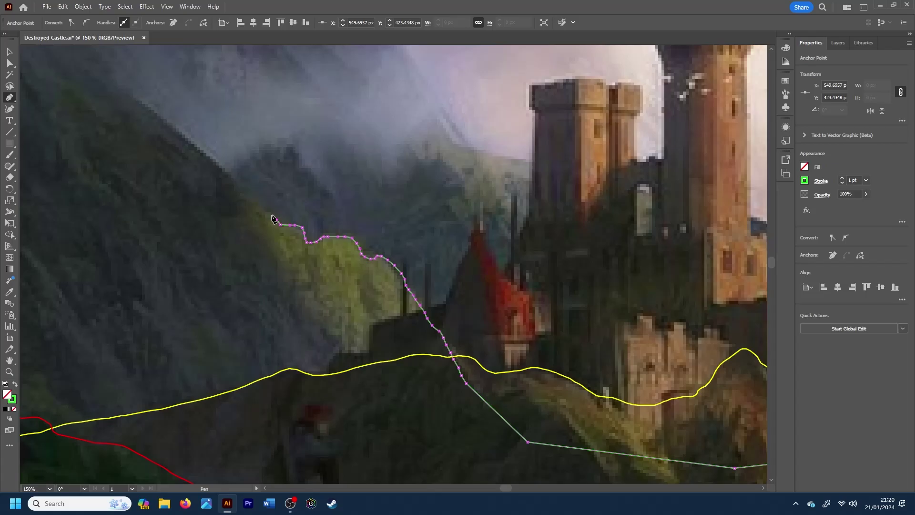
left_click_drag(244, 191, 153, 113)
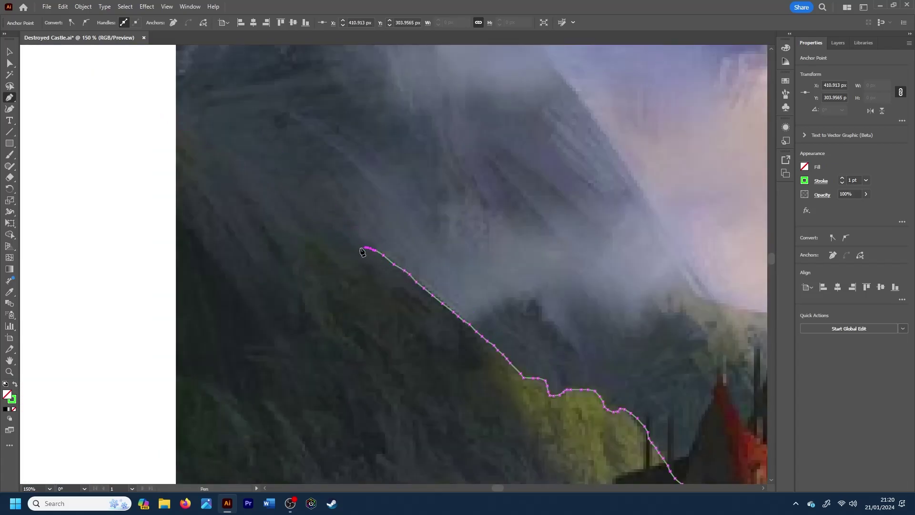
left_click_drag(362, 251, 205, 224)
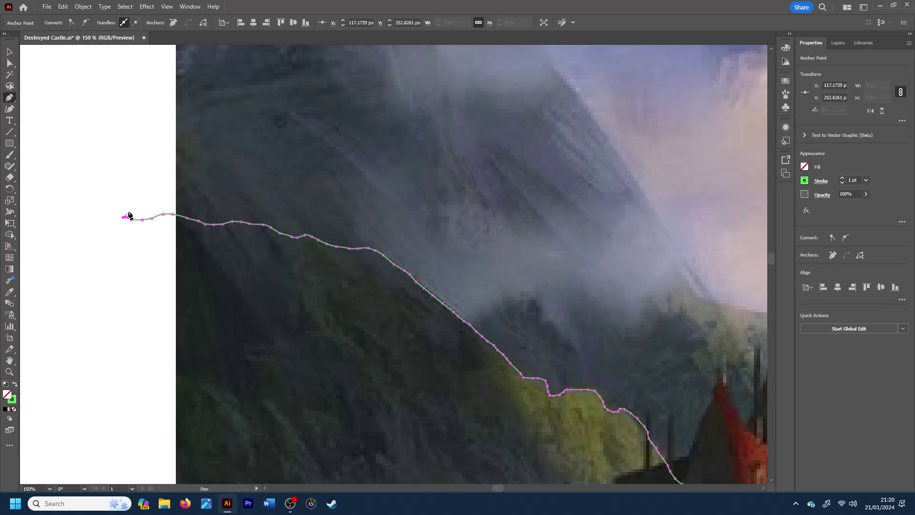
key("ctrl+minus")
key("ctrl+minus")
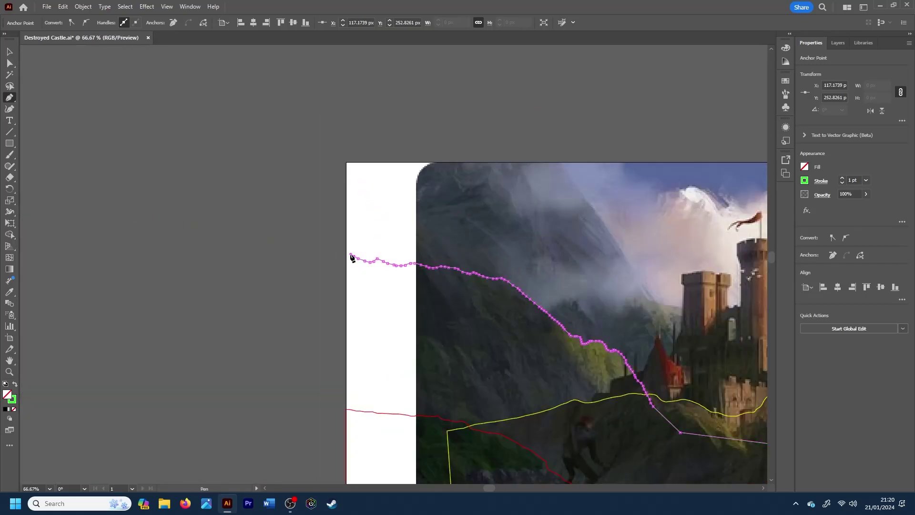
key("ctrl+plus")
key("ctrl+plus")
key("ctrl+plus")
End the ridge at the left edge, anchor both bottom corners and close the green shape
left_click(370, 246)
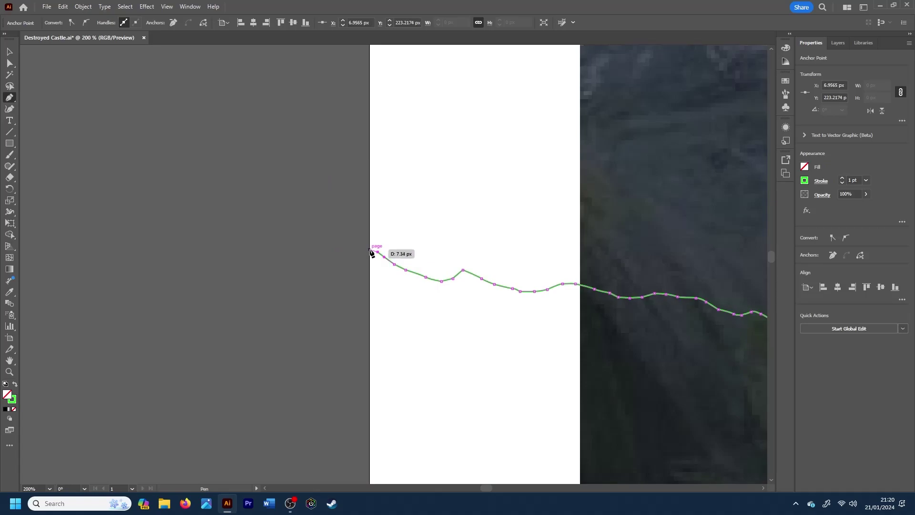
key("ctrl+minus")
key("ctrl+minus")
key("ctrl+minus")
key("ctrl+minus")
scroll(580, 267, "down", 1)
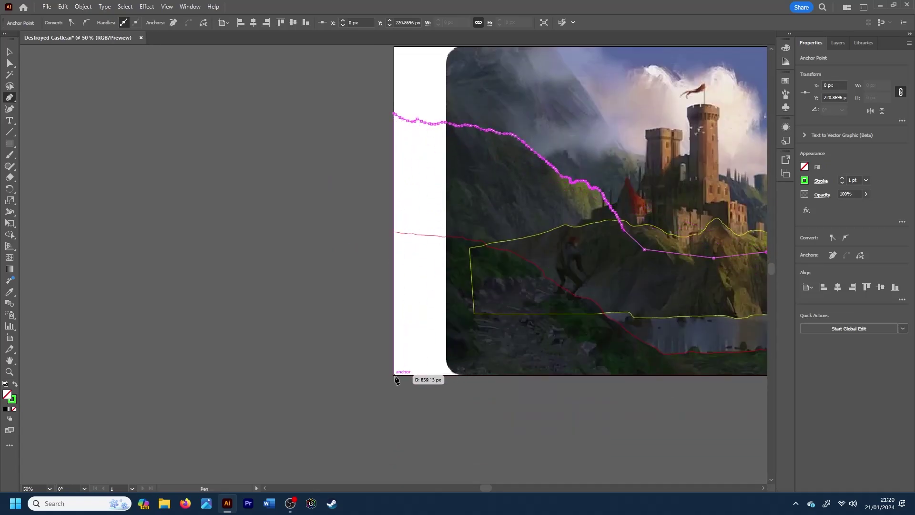
left_click(393, 378)
scroll(490, 476, "right", 5)
left_click(591, 376)
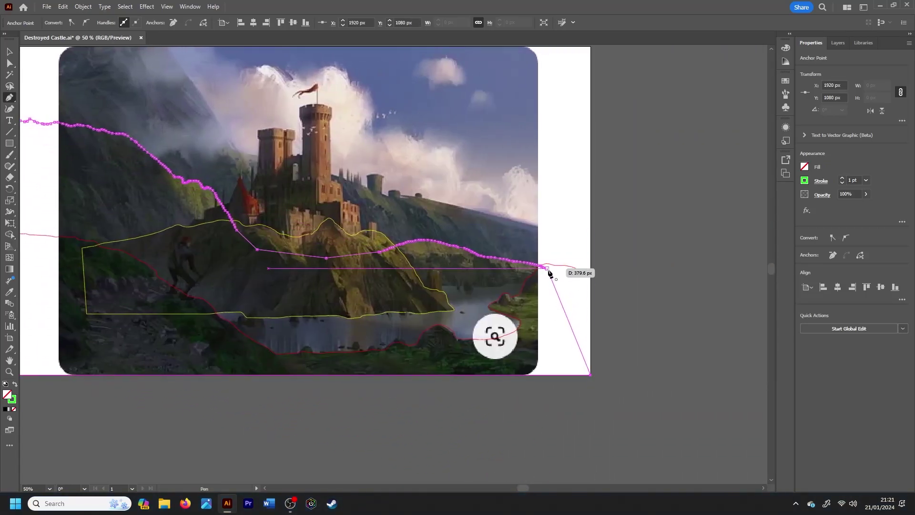
left_click(547, 267)
key("v")
left_click(689, 126)
left_click(838, 43)
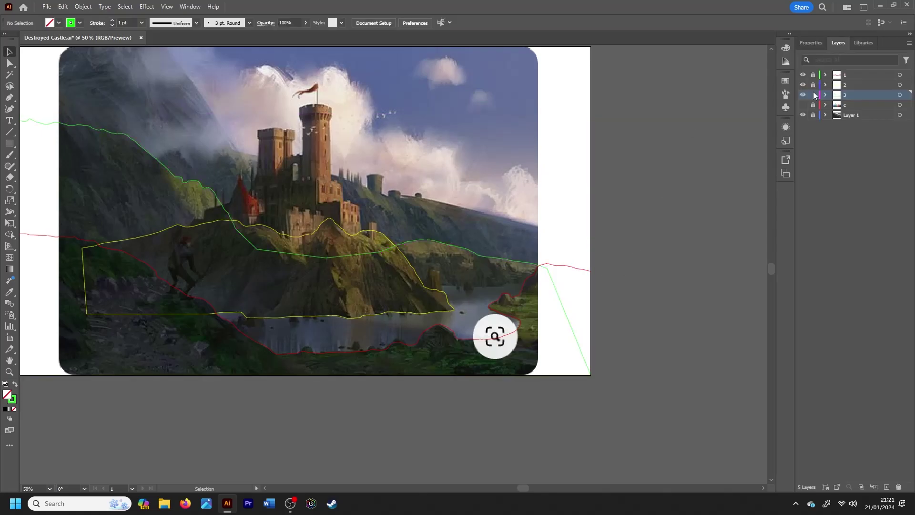
Add a new layer named 4 and set the Pen stroke colour to cyan
left_click(908, 43)
left_click(869, 50)
type("4")
key("Return")
key("p")
left_click(811, 43)
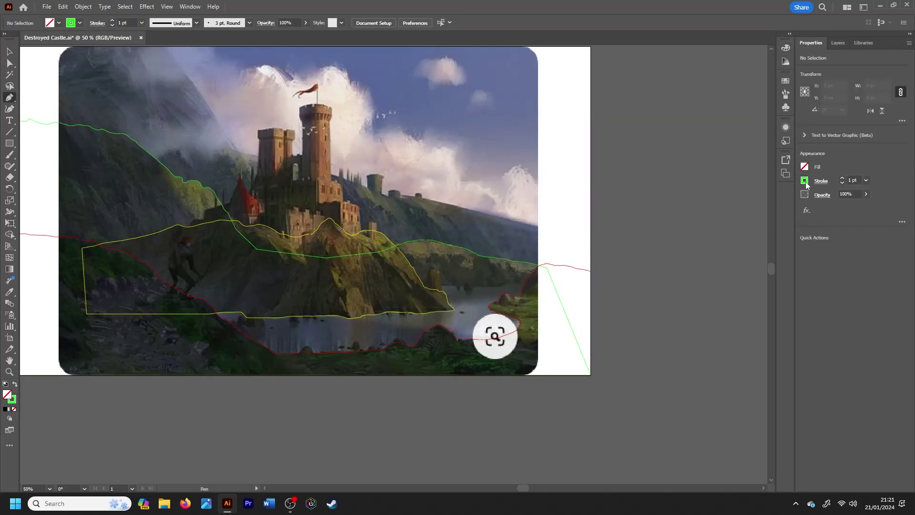
left_click(805, 181)
left_click(704, 197)
left_click(388, 196)
scroll(394, 213, "up", 1)
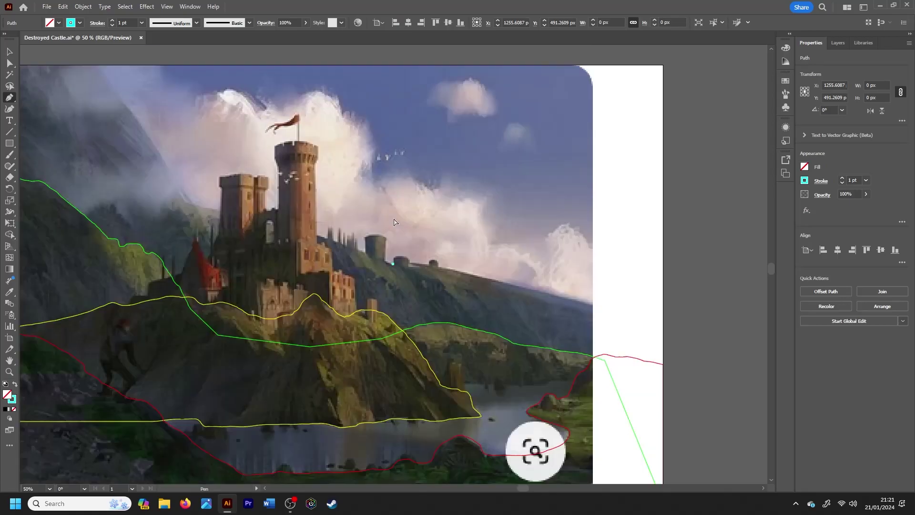
scroll(394, 214, "up", 1)
scroll(395, 218, "up", 2)
Trace the distant ridge rightward from beside the ruined tower with cyan Pen points
left_click(369, 256)
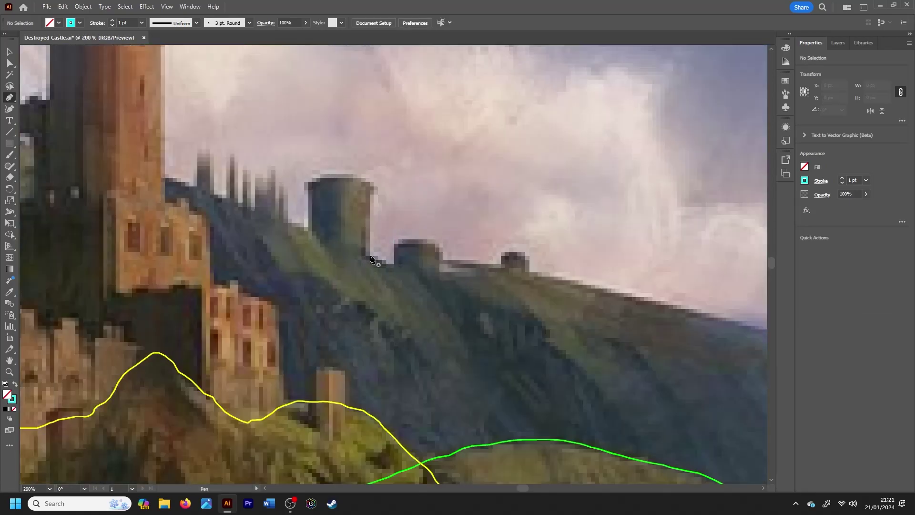
left_click(401, 264)
left_click(470, 260)
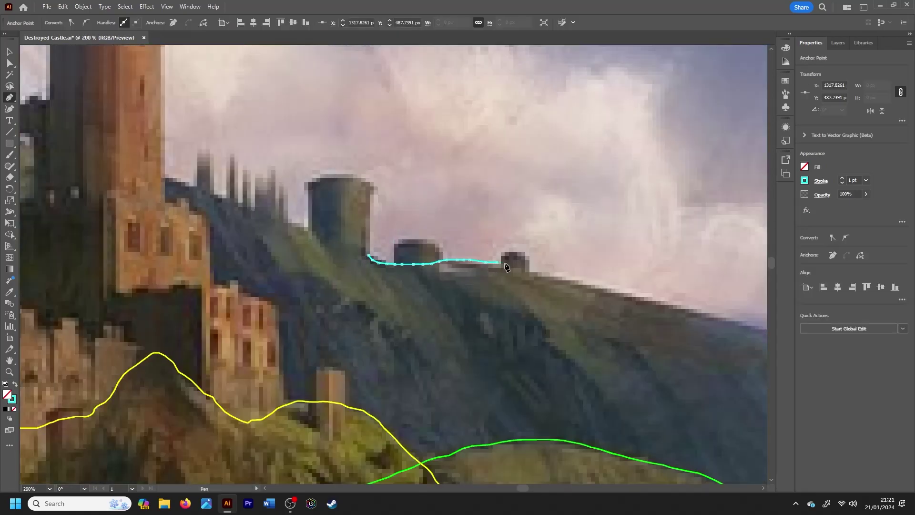
left_click(586, 285)
left_click(600, 289)
left_click(611, 292)
left_click(622, 294)
left_click(745, 322)
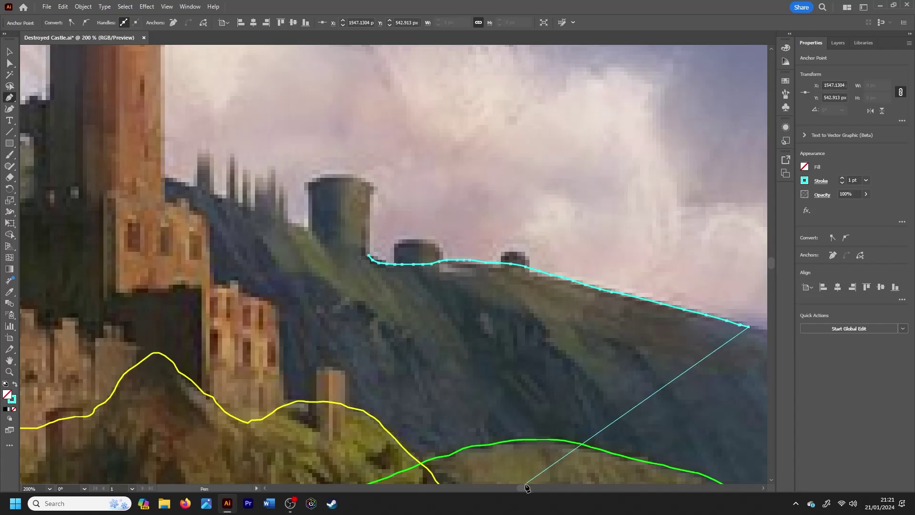
left_click_drag(527, 488, 535, 488)
left_click(453, 342)
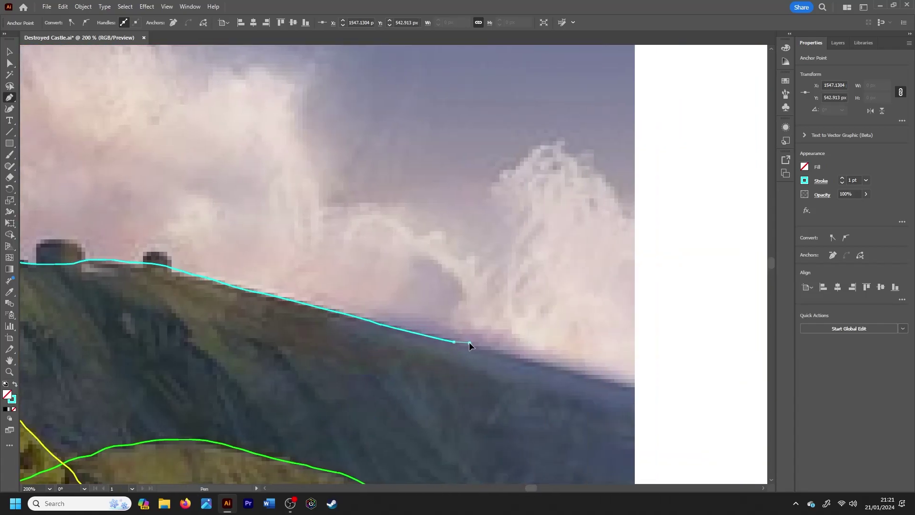
left_click(643, 389)
Carry the cyan outline to the artboard's right edge, then the bottom-right and bottom-left corners
key("ctrl+minus")
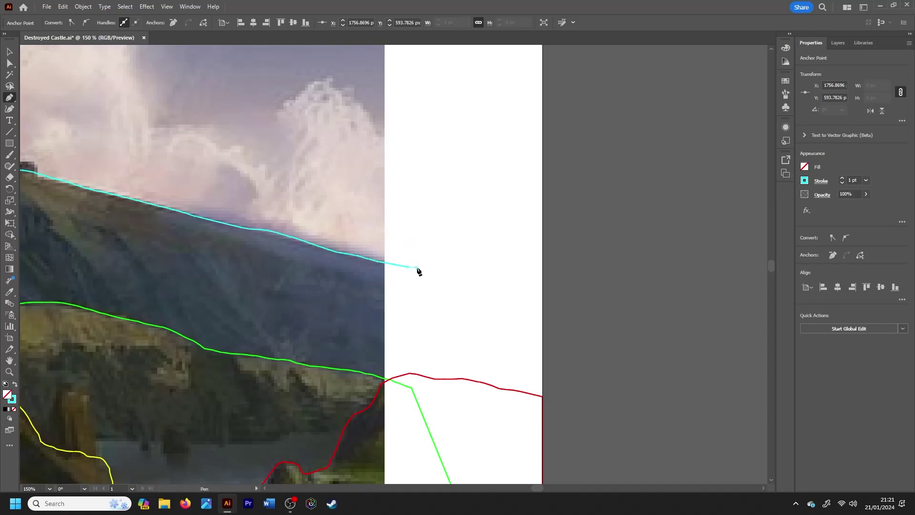
left_click(543, 290)
scroll(764, 271, "down", 3)
scroll(769, 272, "down", 6)
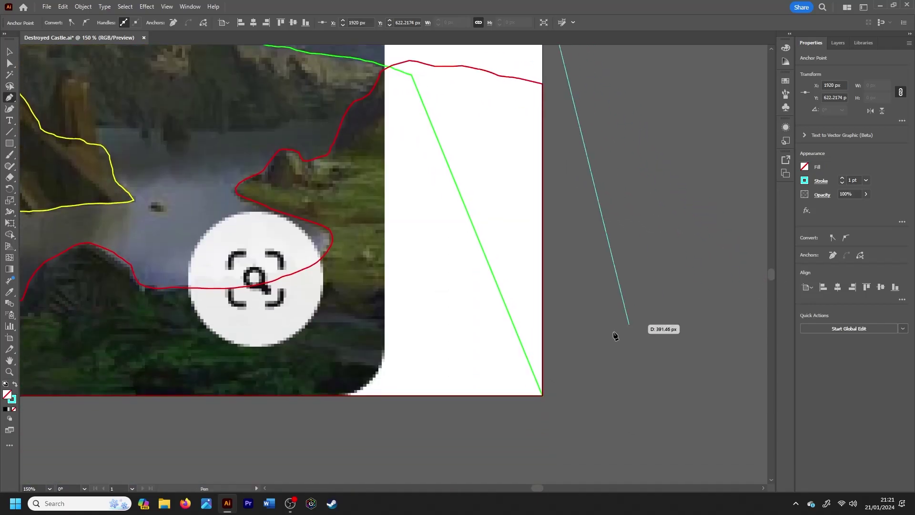
left_click(542, 394)
left_click_drag(537, 487, 488, 487)
left_click(296, 393)
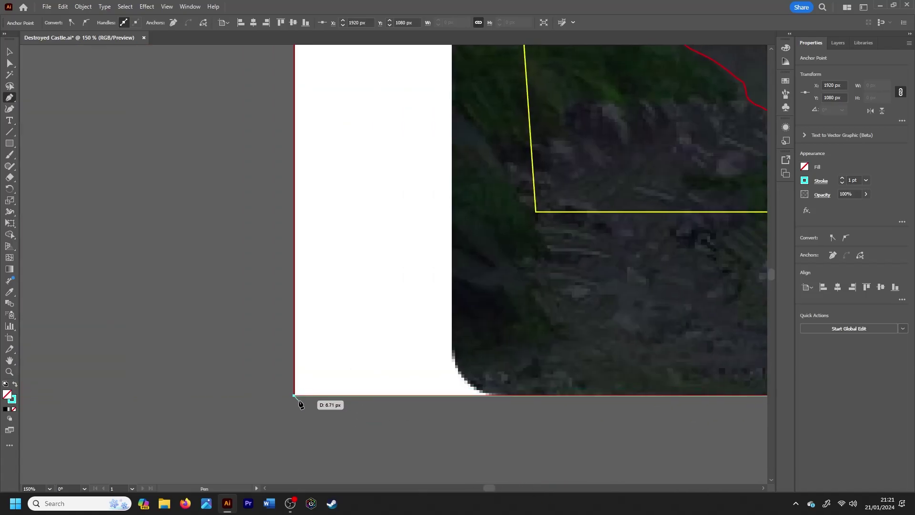
left_click(381, 422, "ctrl")
left_click_drag(773, 272, 775, 254)
left_click_drag(489, 487, 501, 486)
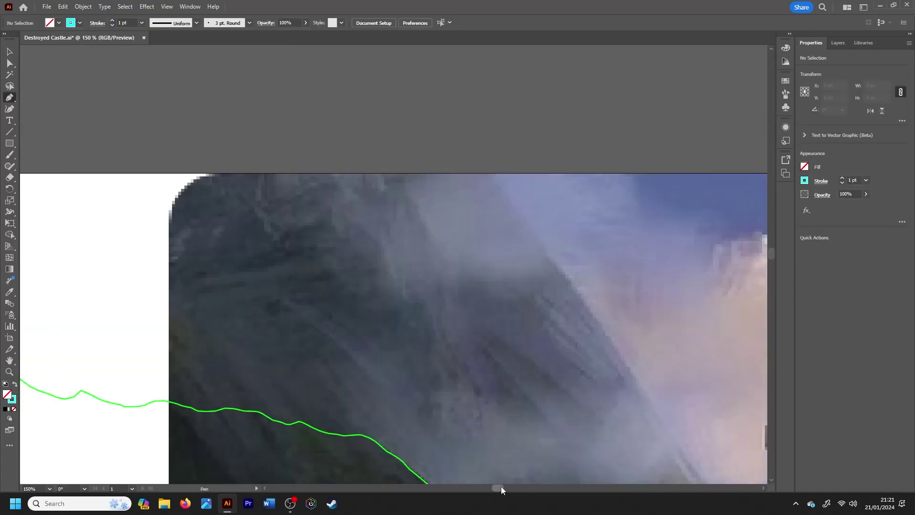
left_click_drag(771, 253, 772, 264)
Resume the outline and trace it left along the ridge across the castle towers
left_click(588, 323)
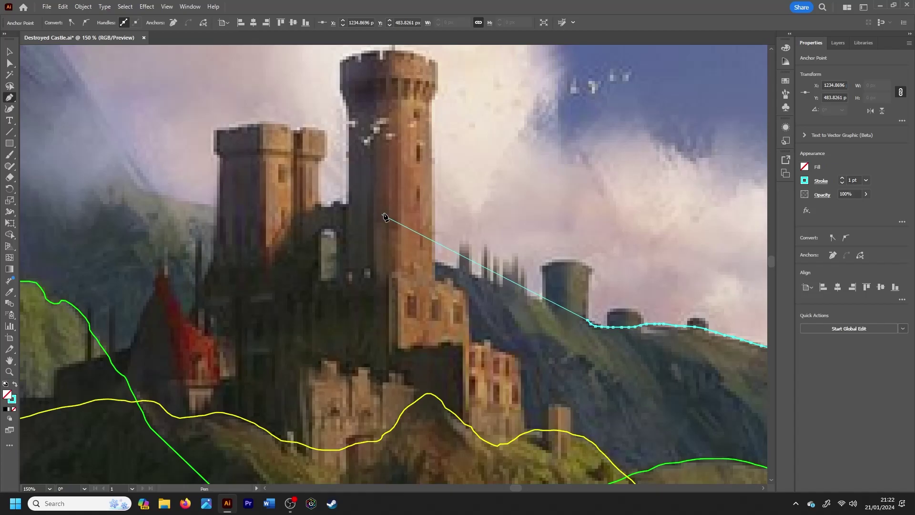
left_click(458, 268)
left_click(390, 245)
left_click(374, 245)
left_click(359, 242)
left_click(333, 234)
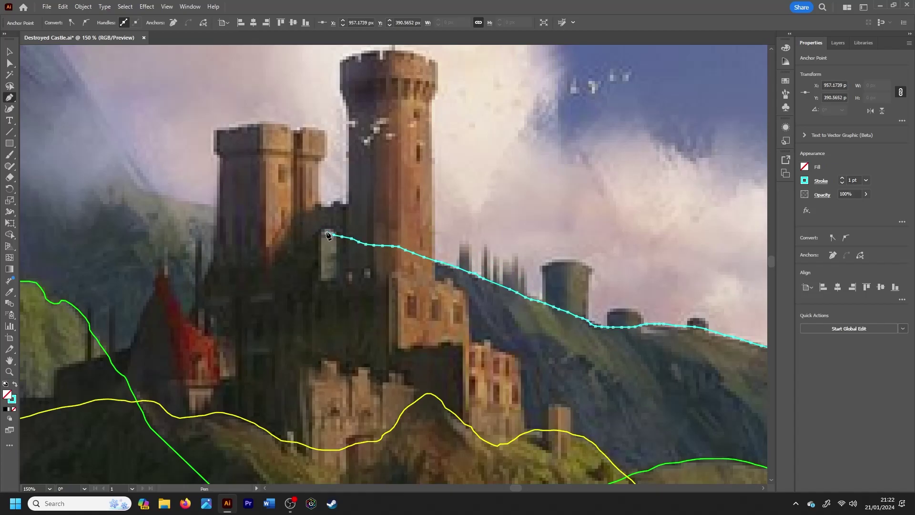
left_click(236, 207)
left_click(218, 205)
left_click(136, 181)
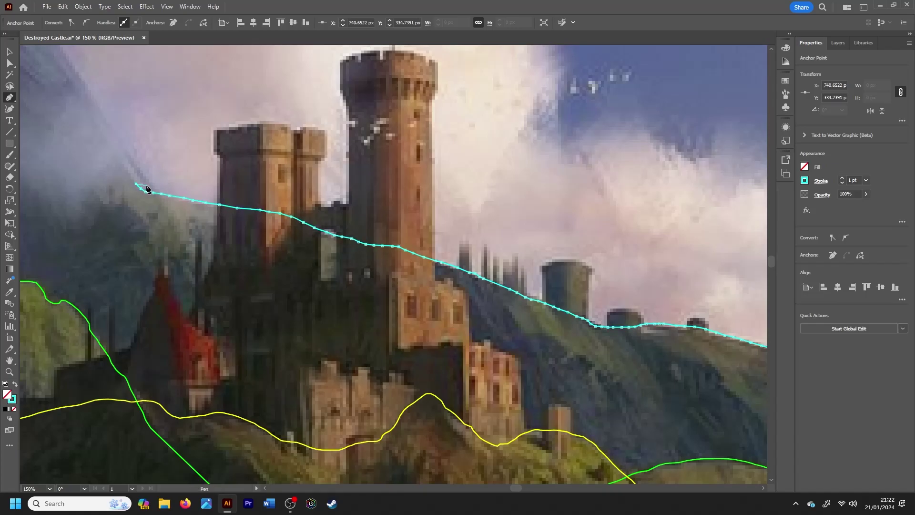
key("ctrl+minus")
key("ctrl+minus")
key("ctrl+plus")
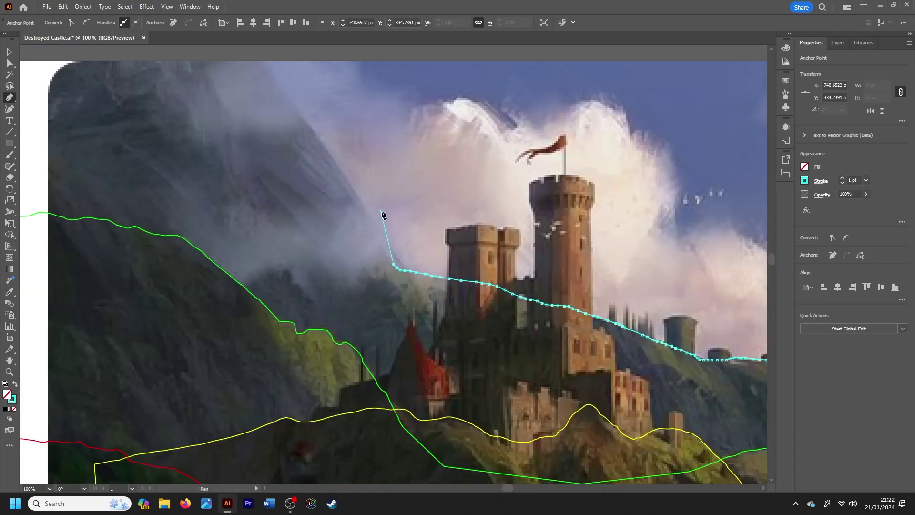
Trace up the misty slope to the top-left corner and finish at the bottom-left corner
left_click(364, 246)
left_click(344, 226)
left_click(326, 218)
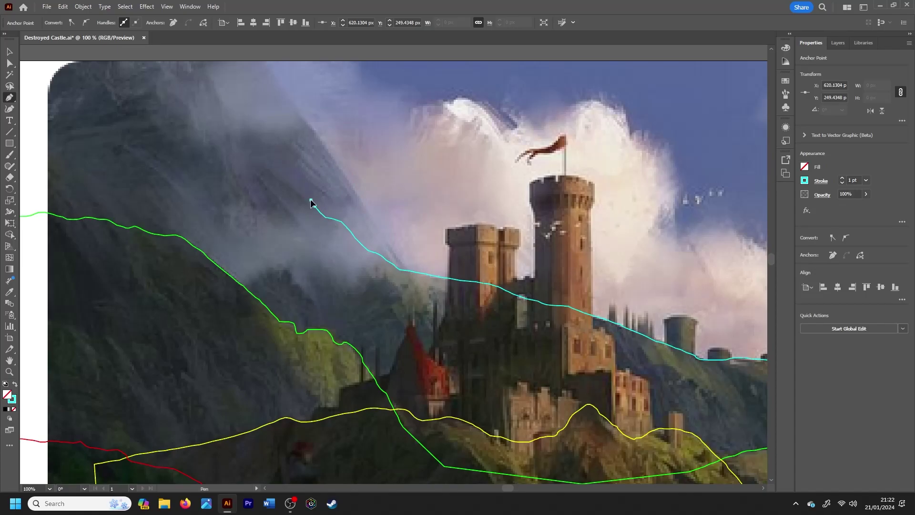
left_click(307, 198)
left_click(294, 190)
left_click(280, 173)
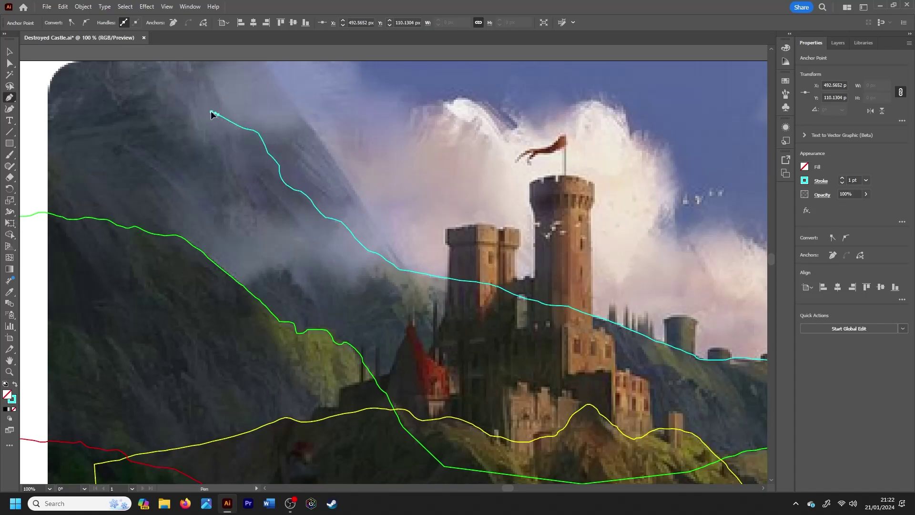
left_click(163, 66)
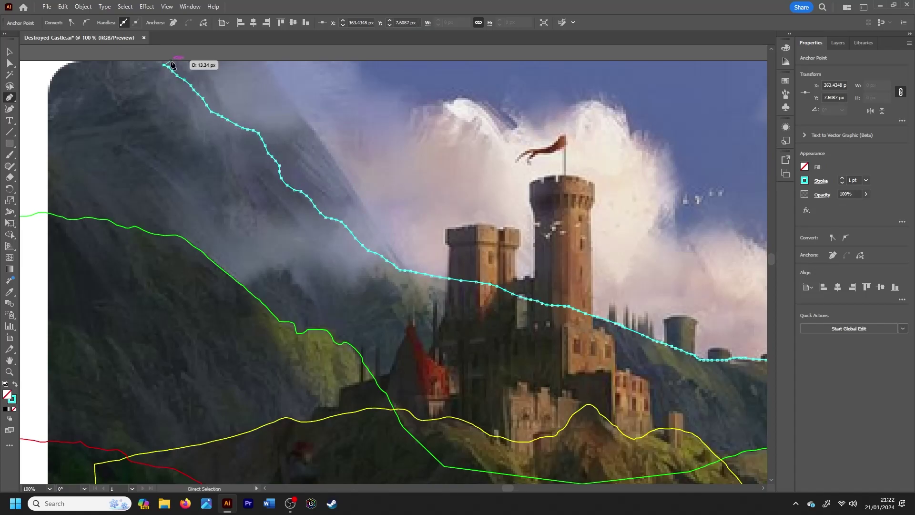
key("ctrl+minus")
left_click(250, 265)
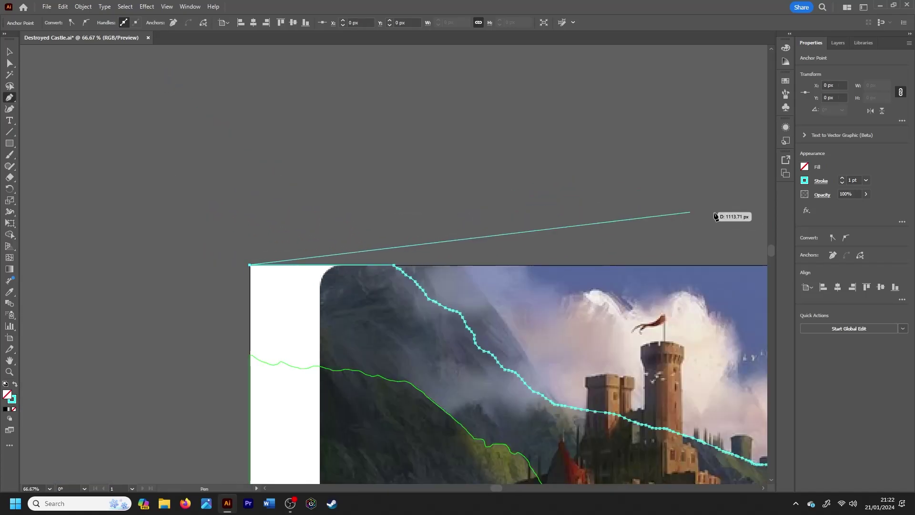
scroll(477, 286, "down", 4)
scroll(286, 310, "down", 2)
left_click(247, 341)
Finish the cyan outline and centre the whole artboard in view
key("v")
left_click(398, 377)
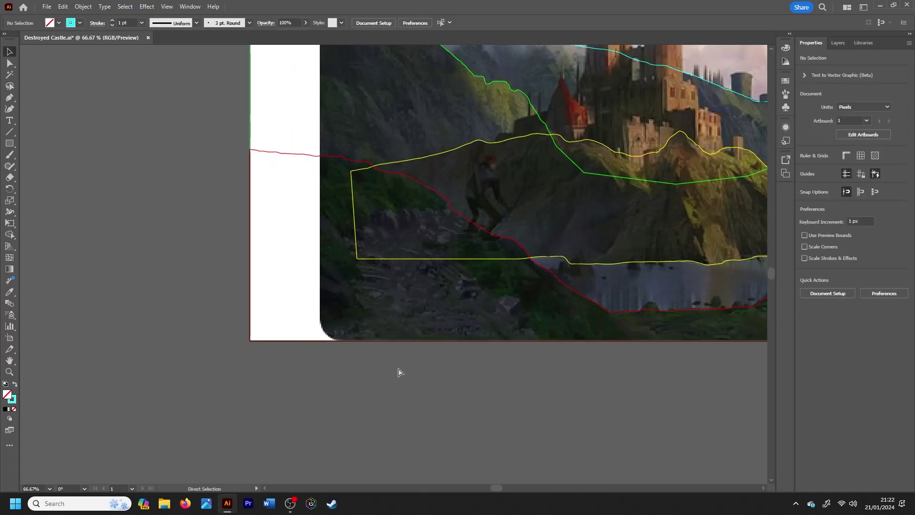
key("ctrl+minus")
left_click_drag(496, 487, 519, 488)
Create a new layer named Water and set the Pen stroke to blue
left_click(837, 42)
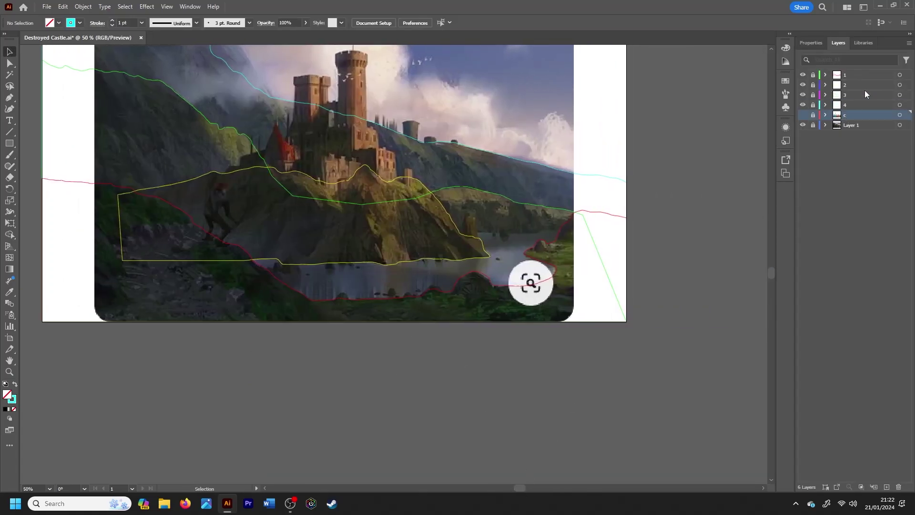
left_click(908, 43)
left_click(852, 51)
key("Return")
key("p")
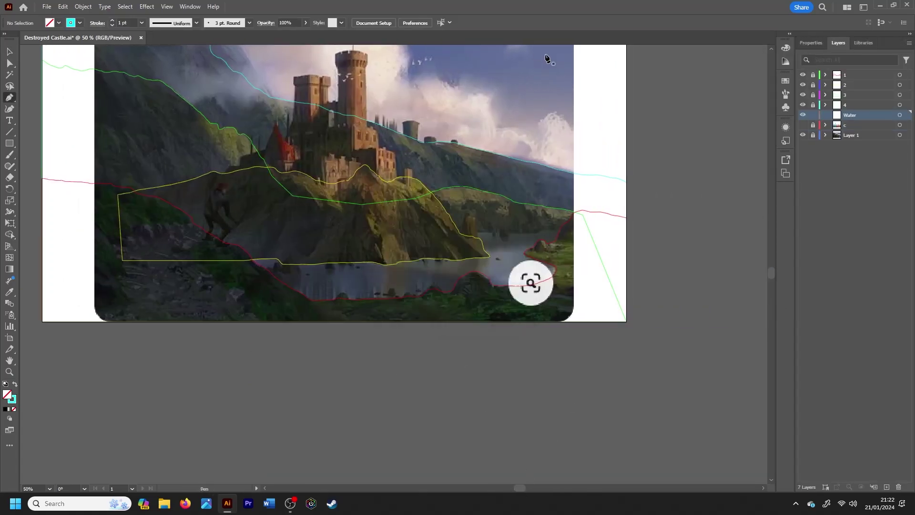
left_click(810, 43)
left_click(804, 180)
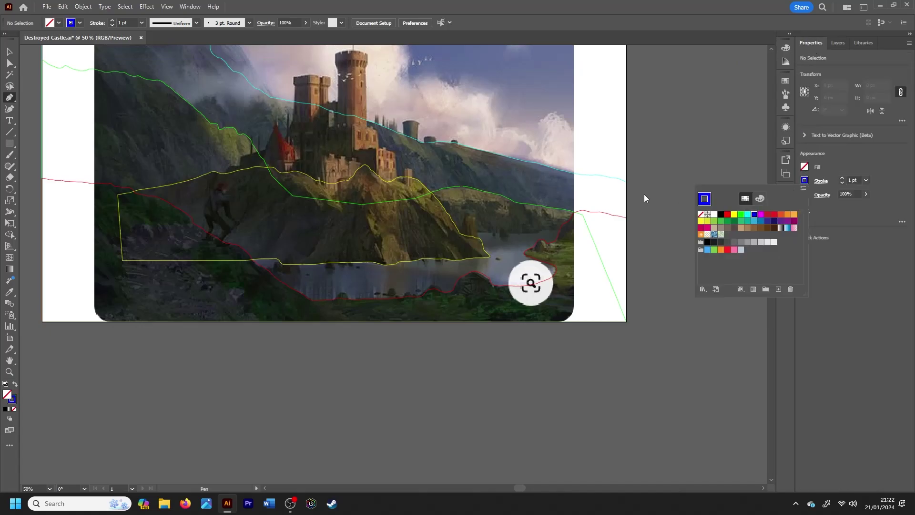
Trace the lake's far shoreline and lower edge, closing the blue water outline
left_click(573, 231)
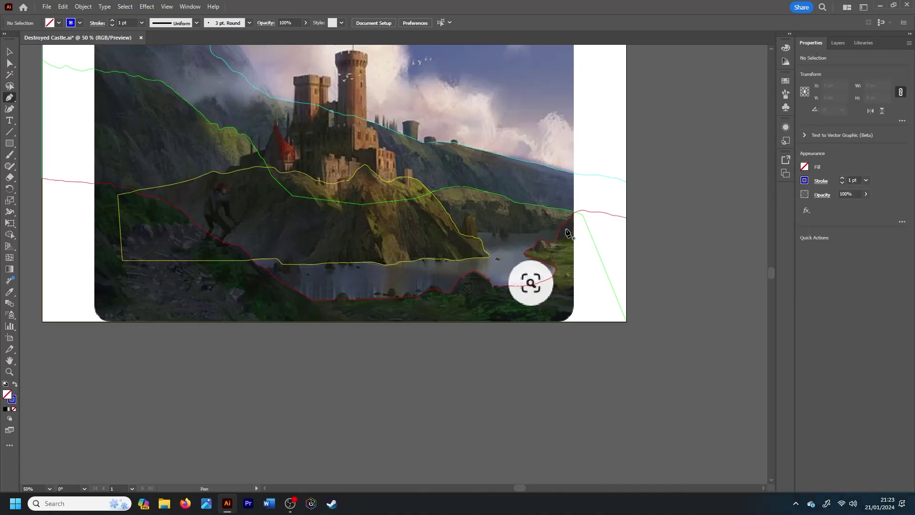
left_click(550, 220)
left_click(518, 223)
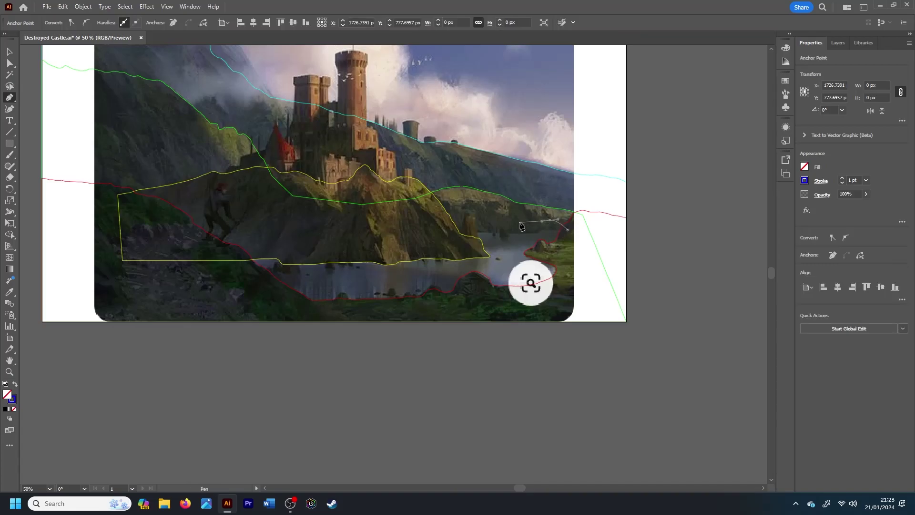
left_click(482, 221)
left_click(463, 219)
left_click(458, 222)
left_click_drag(236, 276, 248, 285)
left_click(570, 286)
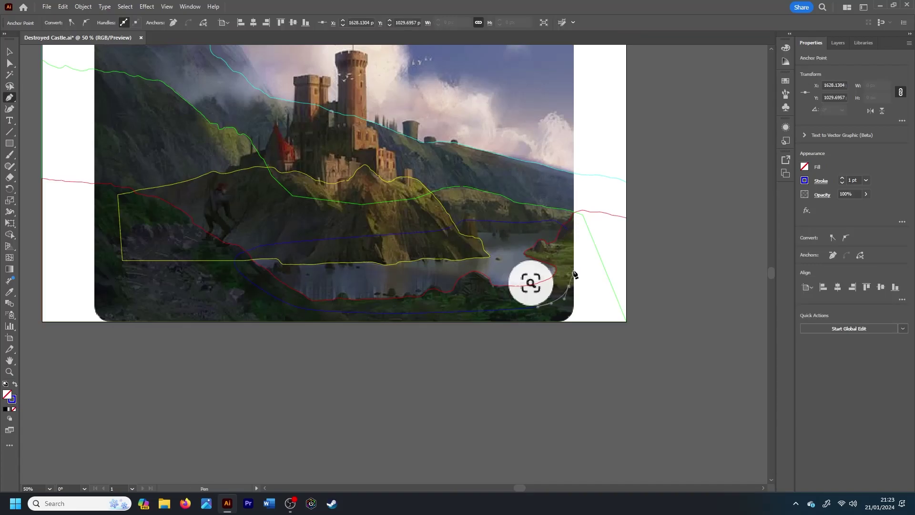
left_click(573, 230)
key("v")
left_click(625, 248)
left_click(838, 43)
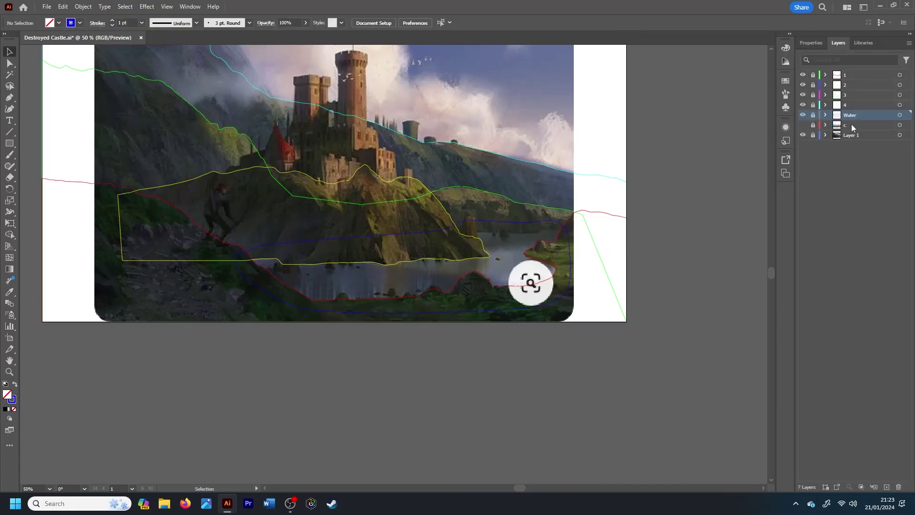
Create a new layer named Sky and set the Pen stroke to magenta
left_click(909, 43)
left_click(863, 47)
type("Sky")
key("Return")
key("p")
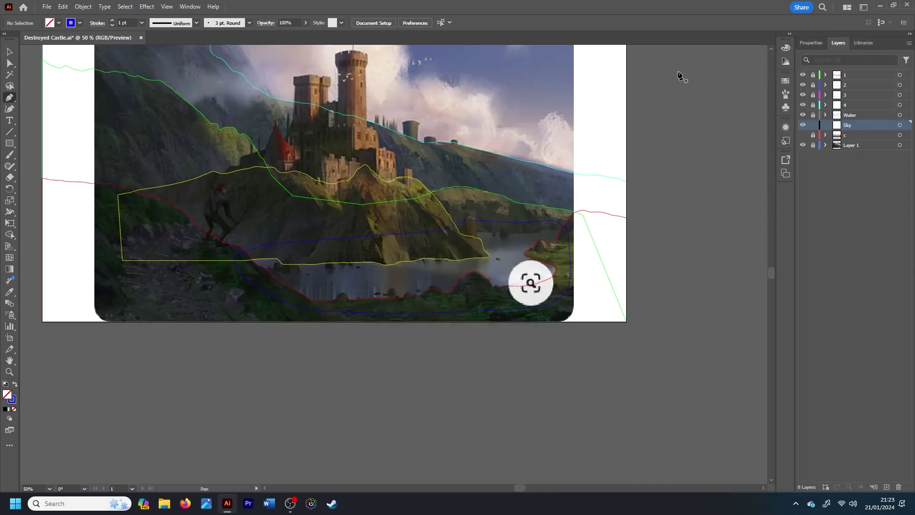
left_click(810, 43)
left_click(804, 181)
left_click(767, 212)
Draw a closed magenta path through the artboard's four corners
scroll(772, 267, "up", 3)
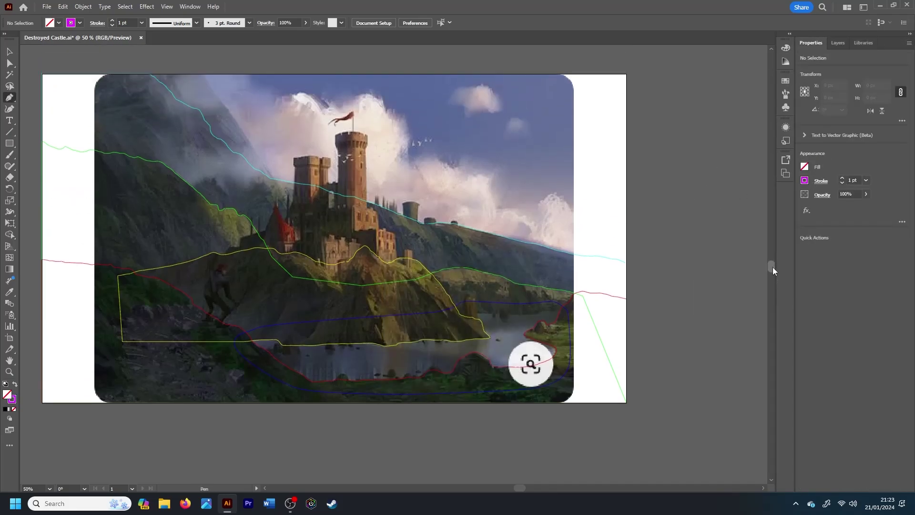
left_click(626, 74)
left_click(42, 75)
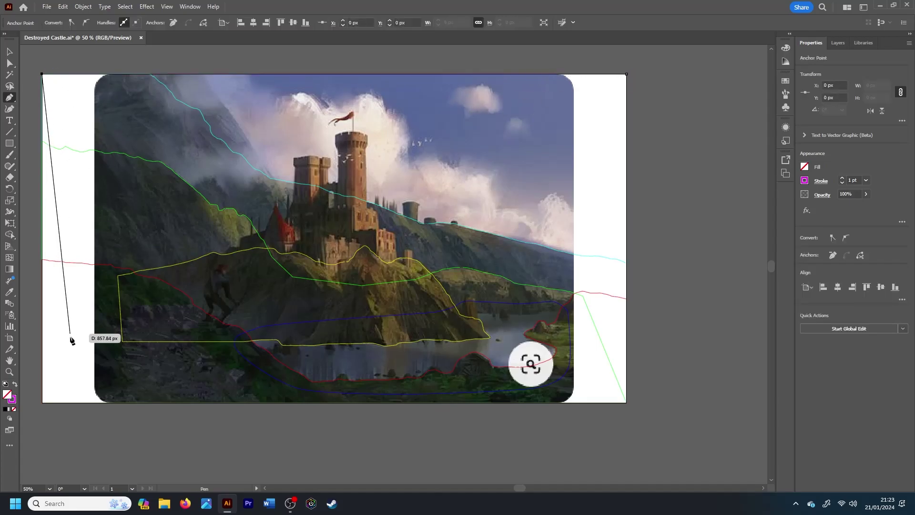
left_click(42, 403)
left_click(626, 403)
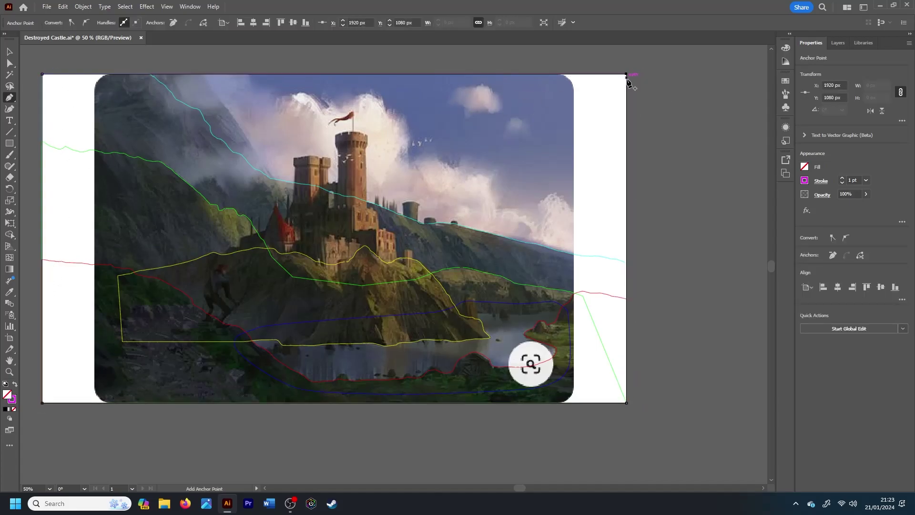
left_click(666, 139)
left_click(838, 43)
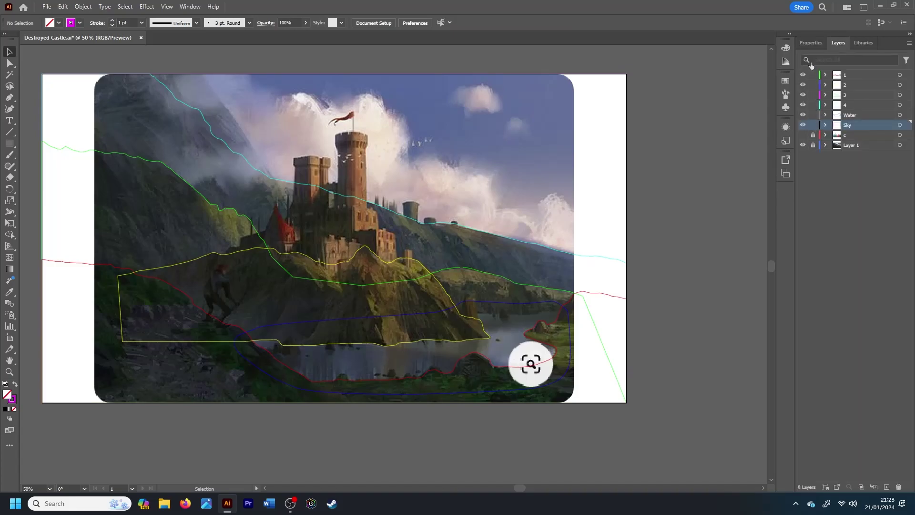
Hide the reference painting and zoom out to the whole artboard
left_click(803, 145)
key("ctrl+minus")
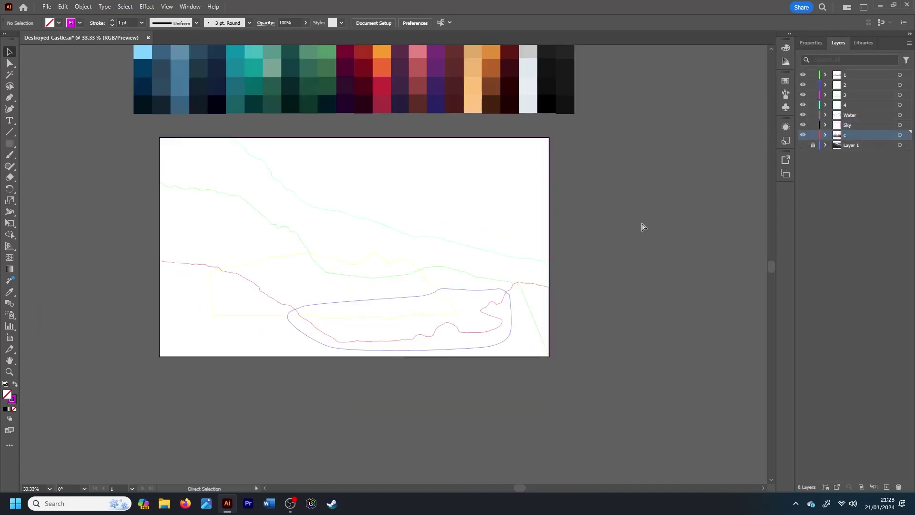
left_click_drag(773, 271, 772, 259)
Drag the blue, green, dark teal and navy swatch columns beside the artboard
left_click_drag(198, 188, 123, 435)
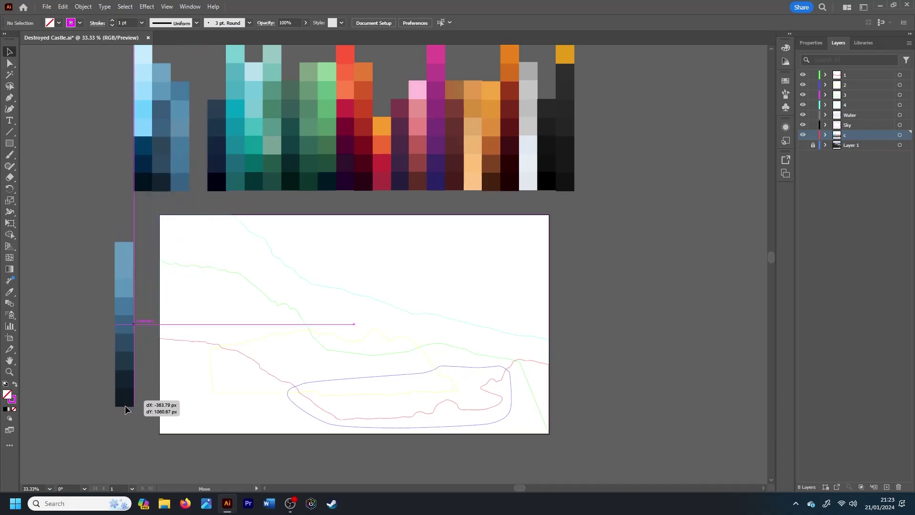
left_click_drag(308, 162, 107, 409)
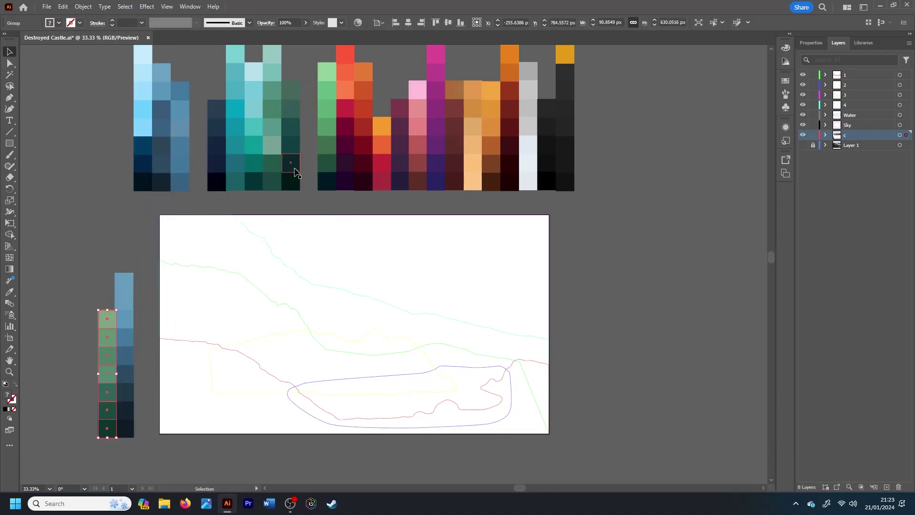
mouse_move(296, 183)
left_mouse_down()
mouse_move(87, 429)
mouse_move(95, 430)
left_mouse_up()
left_click(239, 206)
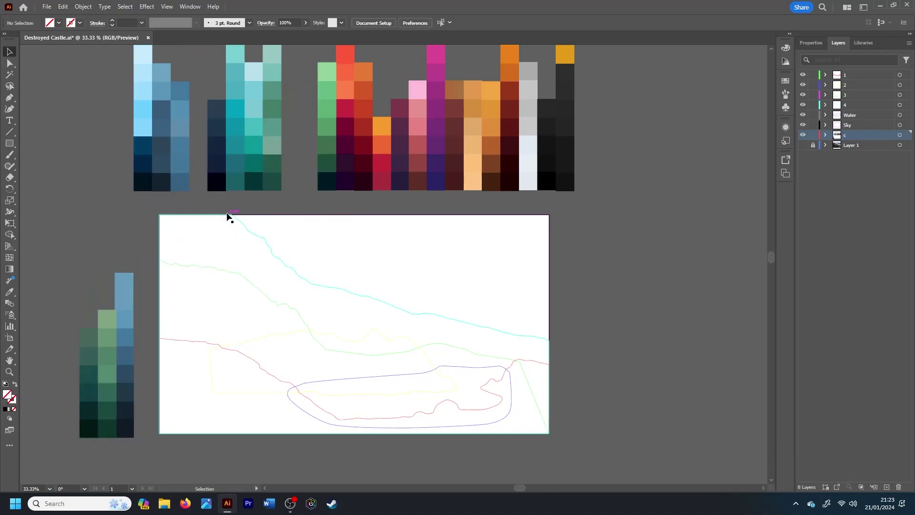
left_click_drag(217, 189, 74, 433)
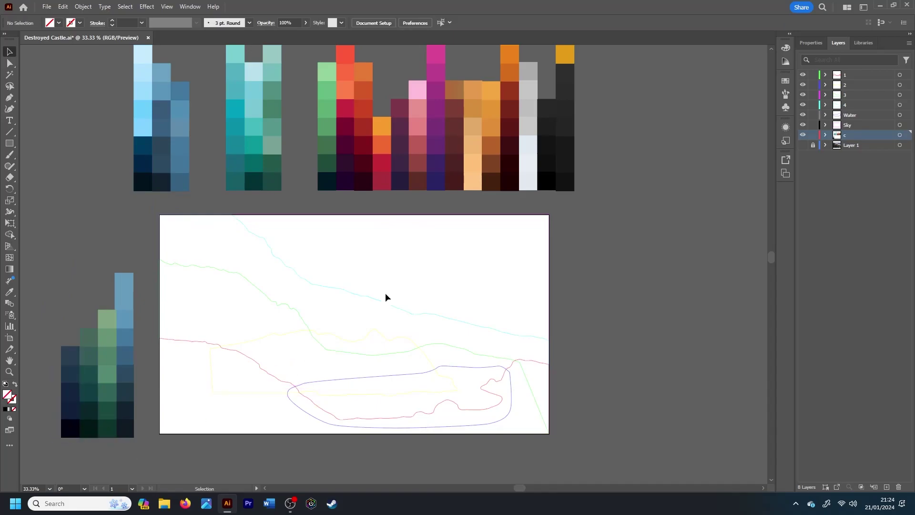
Fill the four hill outlines with navy, dark blue and slate blue swatches using Eyedropper
left_click(307, 400)
key("i")
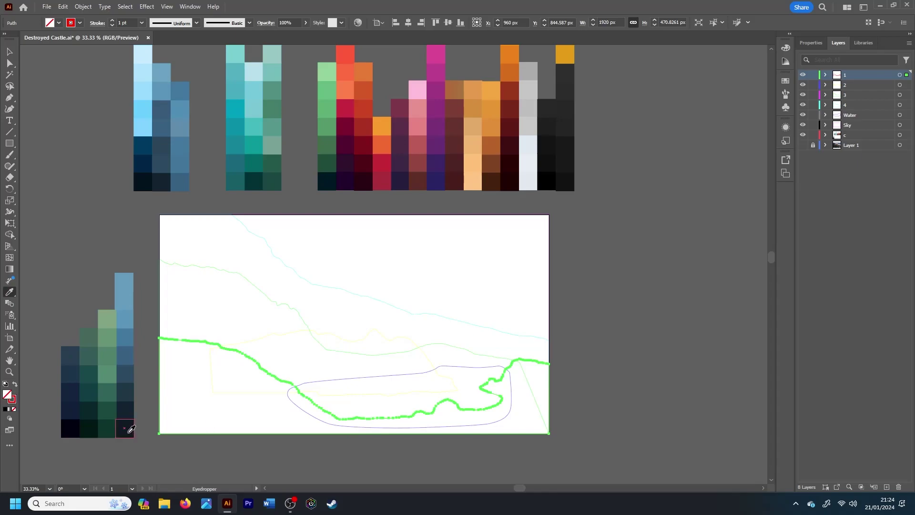
left_click(124, 428)
key("v")
left_click(420, 370)
key("i")
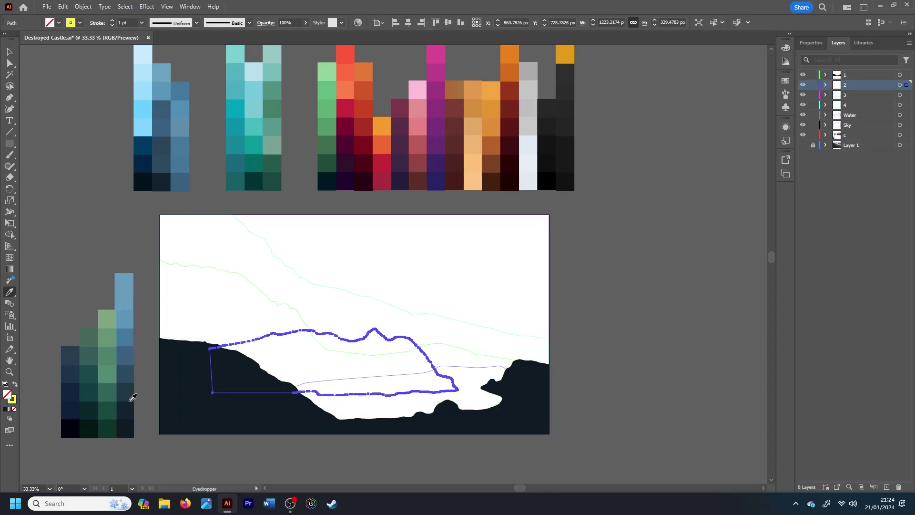
left_click(124, 371)
left_click(286, 304, "ctrl")
left_click(114, 363)
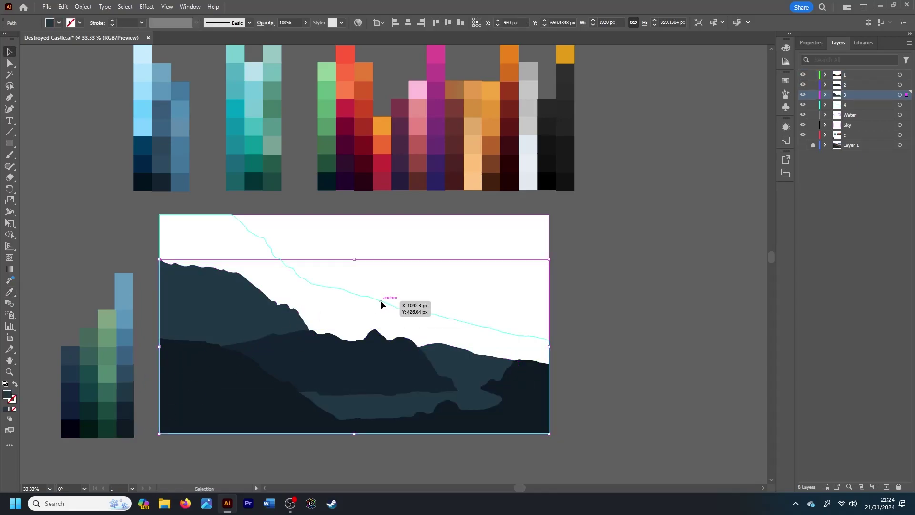
left_click(414, 314, "ctrl")
left_click(125, 374)
key("v")
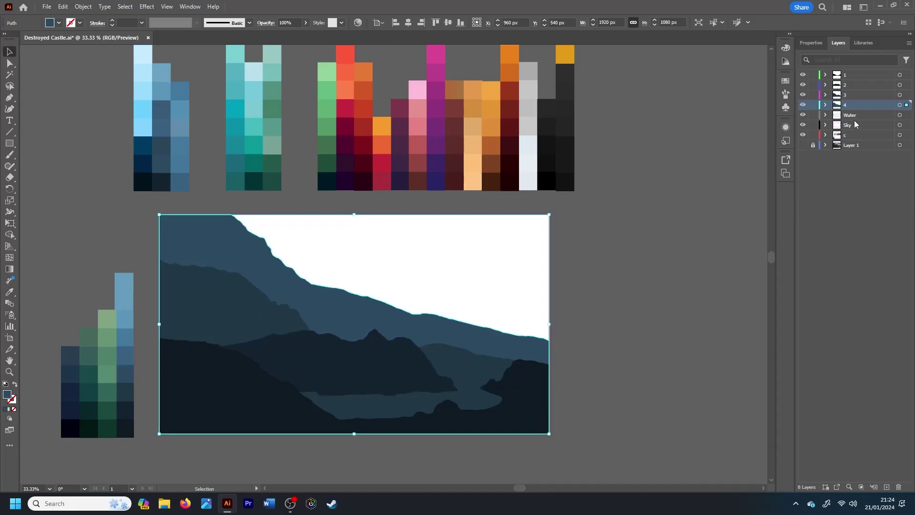
Move the Water layer beneath layer 2 and show the lake over the castle reference
mouse_move(856, 115)
left_mouse_down()
mouse_move(858, 77)
mouse_move(853, 97)
left_mouse_up()
left_click(429, 377)
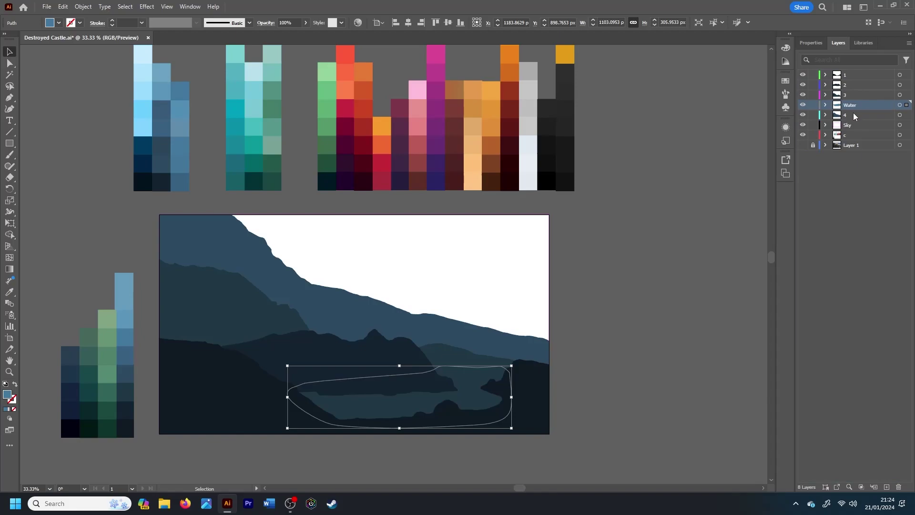
left_click(709, 222)
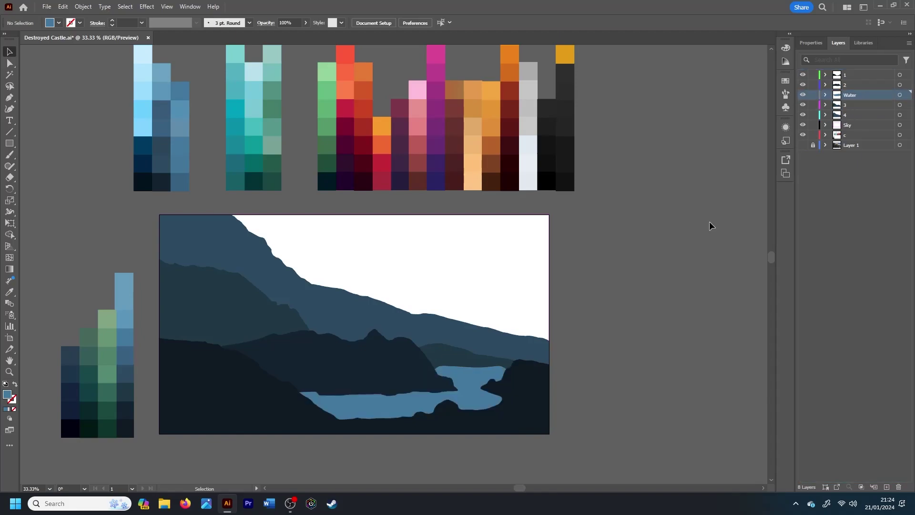
left_click(803, 145, "alt")
left_click(802, 95)
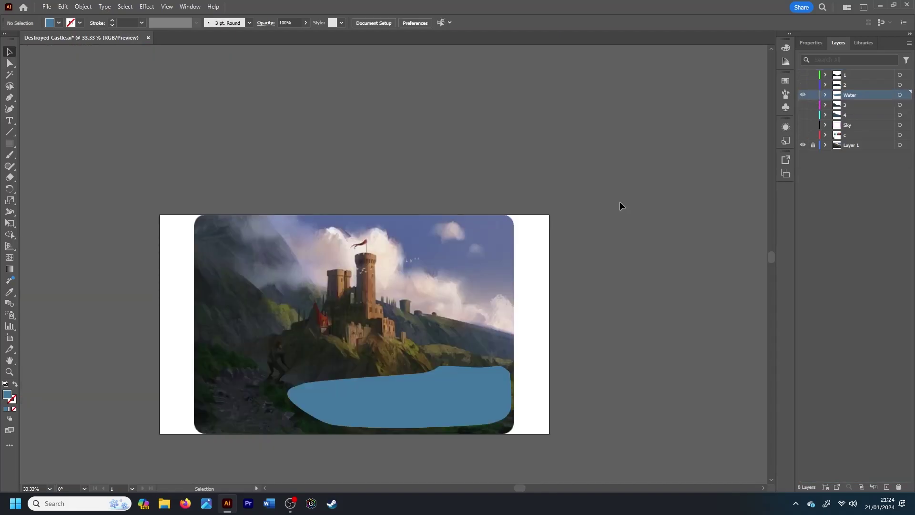
Give the lake shape a visible outline by adding a stroke colour and swapping fill and stroke
left_click(899, 95)
left_click(810, 43)
left_click(804, 180)
left_click(734, 215)
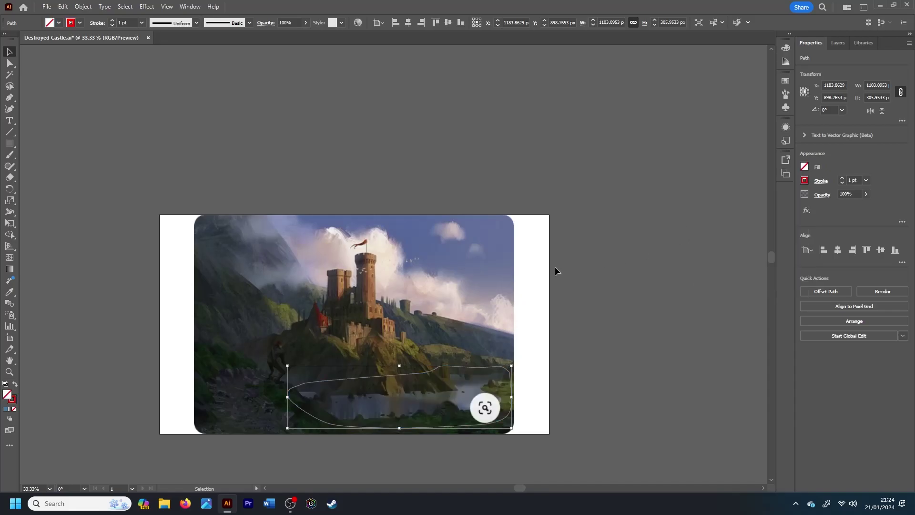
key("a")
Extend the lake's upper edge with Pen anchors along the reference shoreline and down the left bank
key("p")
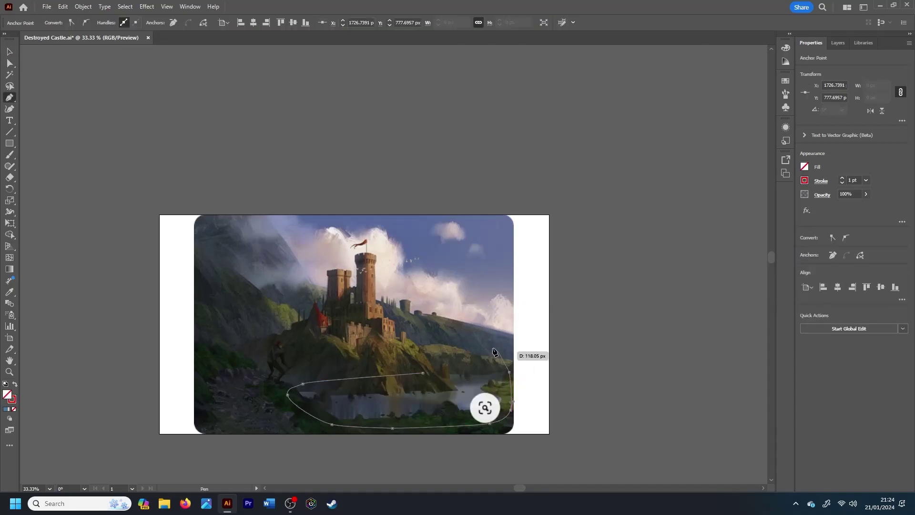
scroll(496, 355, "up", 3)
scroll(385, 266, "up", 1)
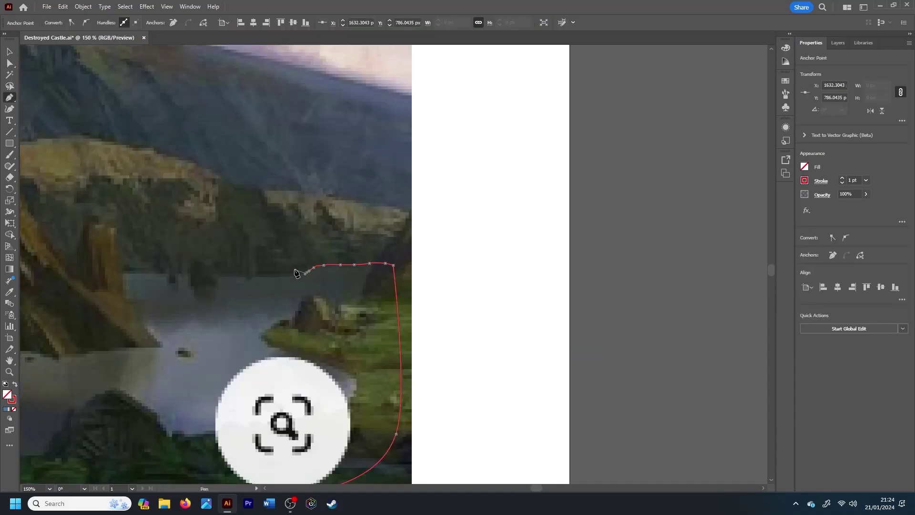
left_click(212, 275)
left_click(153, 273)
left_click(123, 274)
left_click(129, 301)
left_click(135, 311)
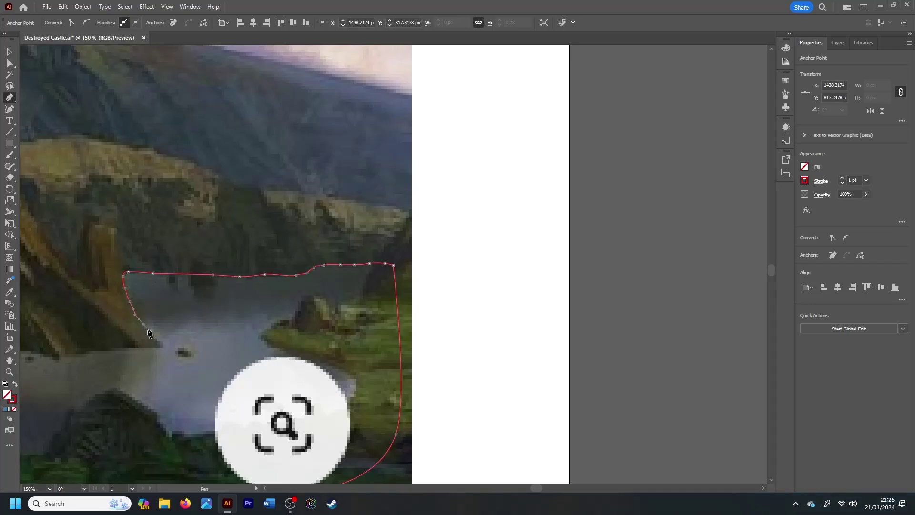
scroll(118, 326, "down", 3)
scroll(327, 230, "down", 1)
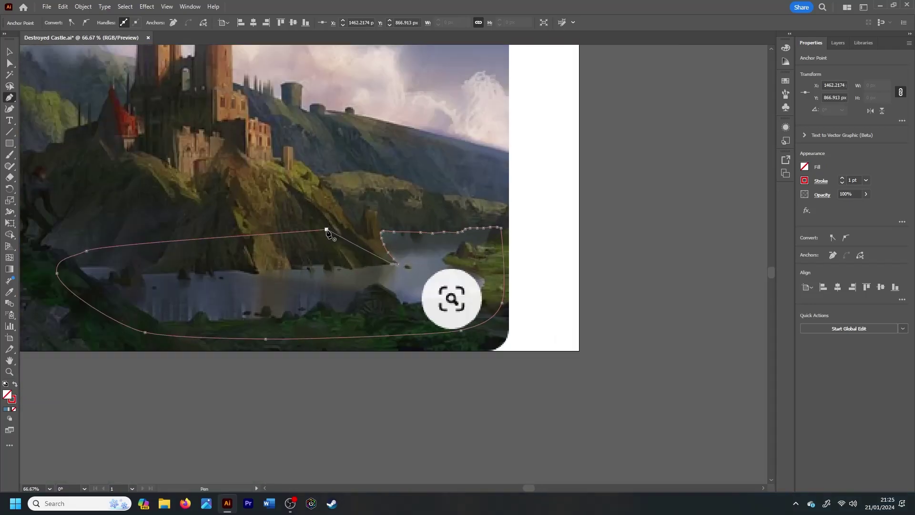
Show the colour palette layer, hide the castle reference, and fill the lake with palette blue
key("v")
scroll(302, 235, "down", 2)
left_click(838, 42)
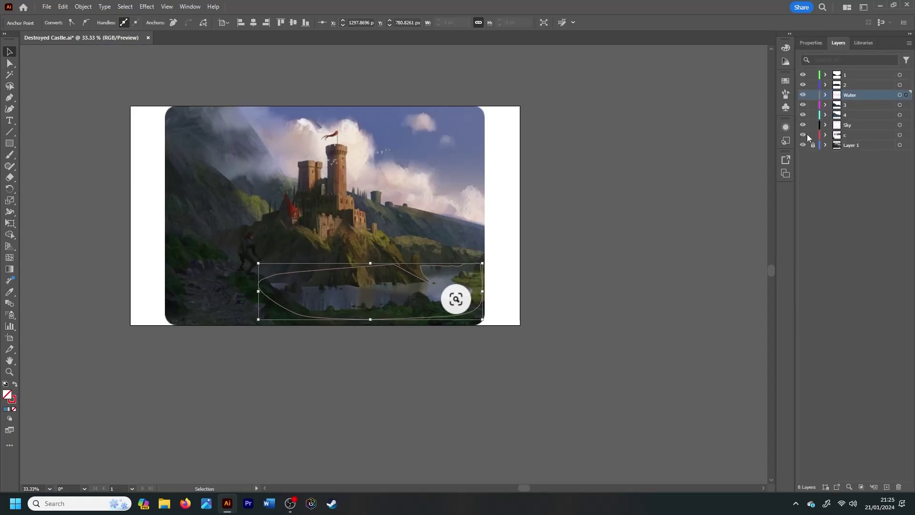
left_click(802, 135)
left_click(803, 145)
key("i")
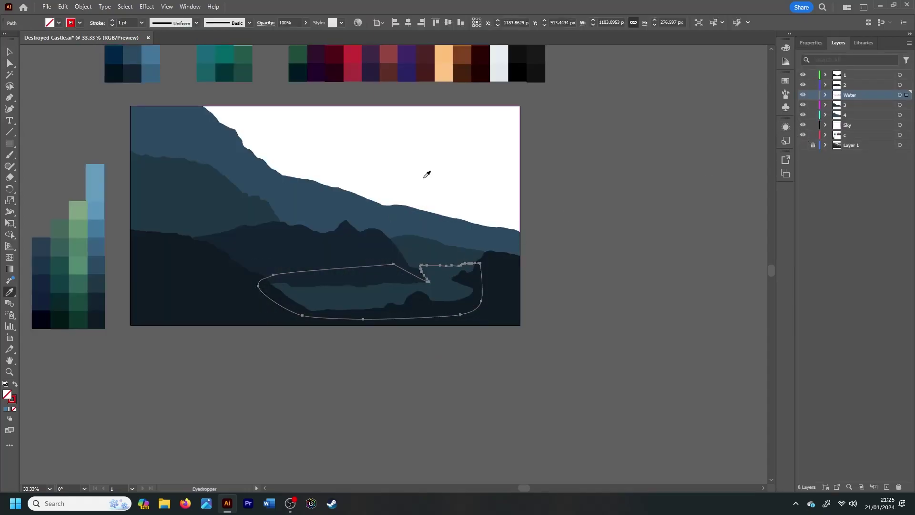
left_click(99, 220)
Reselect the lake shape for anchor editing and zoom in on it
key("v")
left_click(527, 261)
left_click(455, 282)
key("a")
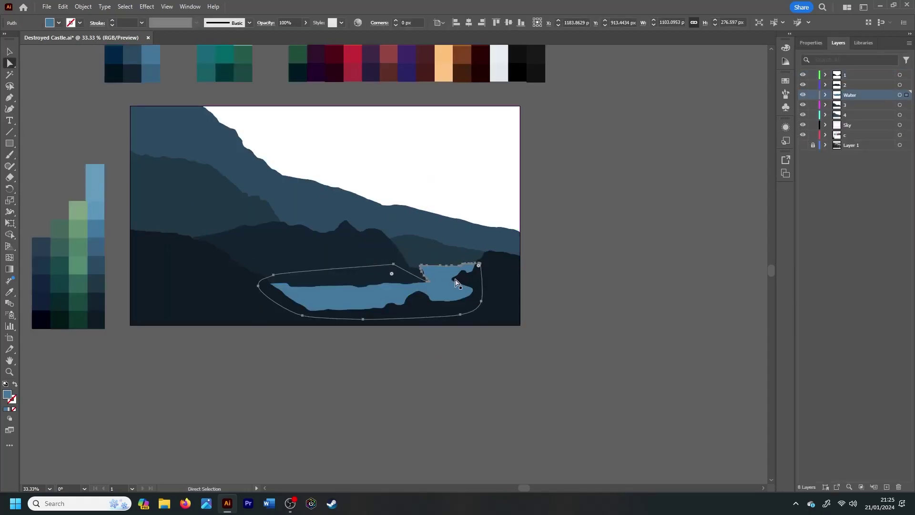
key("ctrl+1")
Pull the lake's inlet anchor up and left after checking it against the castle reference
left_click(802, 145, "alt")
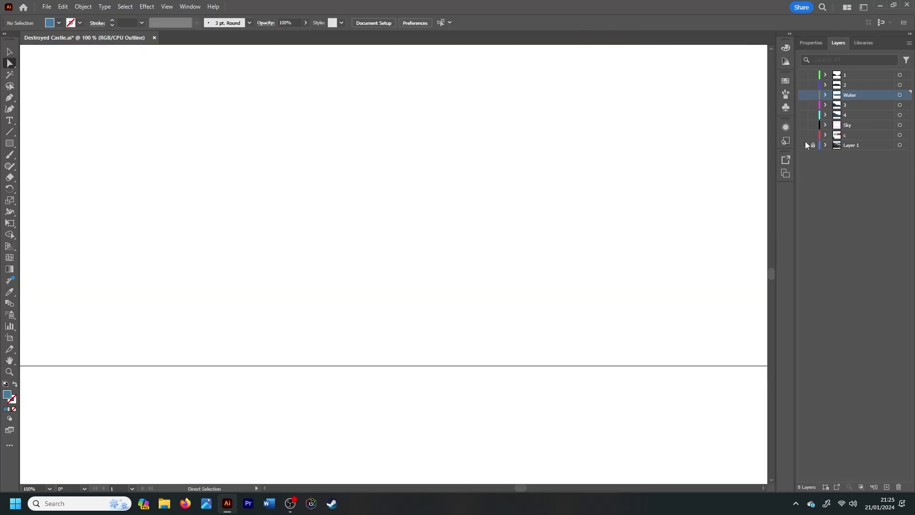
left_click(802, 145)
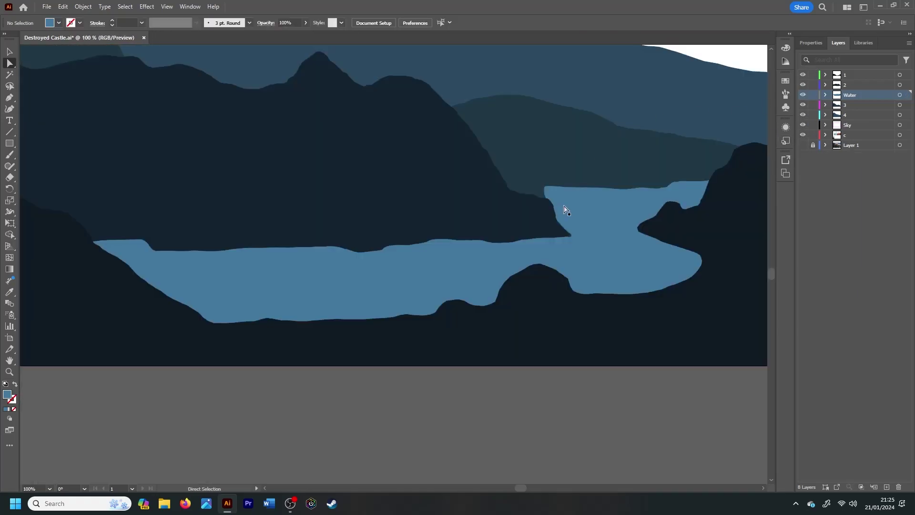
left_click(564, 206)
left_click(562, 234)
mouse_move(563, 234)
left_mouse_down()
mouse_move(552, 211)
mouse_move(559, 188)
left_mouse_up()
left_click(651, 420)
key("ctrl+minus")
key("ctrl+minus")
key("ctrl+minus")
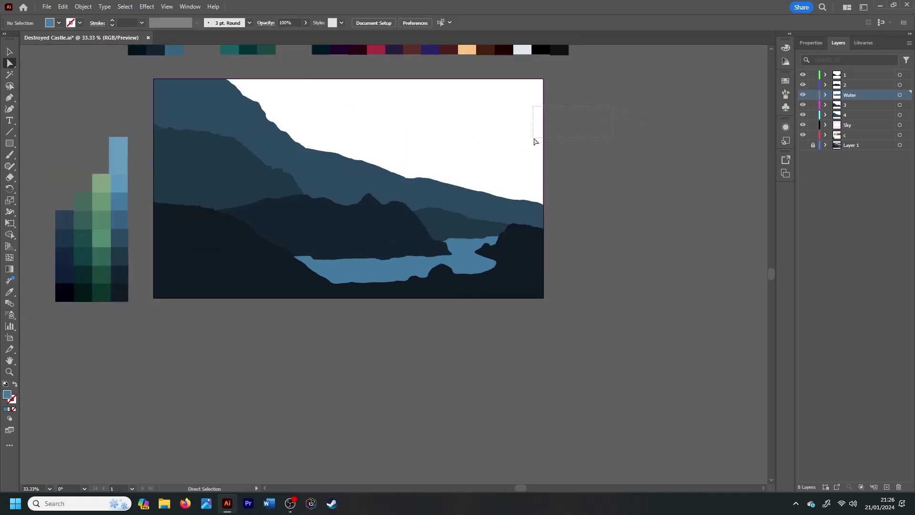
Fill the white sky shape with a light blue sampled from the palette
left_click(533, 139)
key("i")
left_click(135, 159)
key("v")
left_click(657, 248)
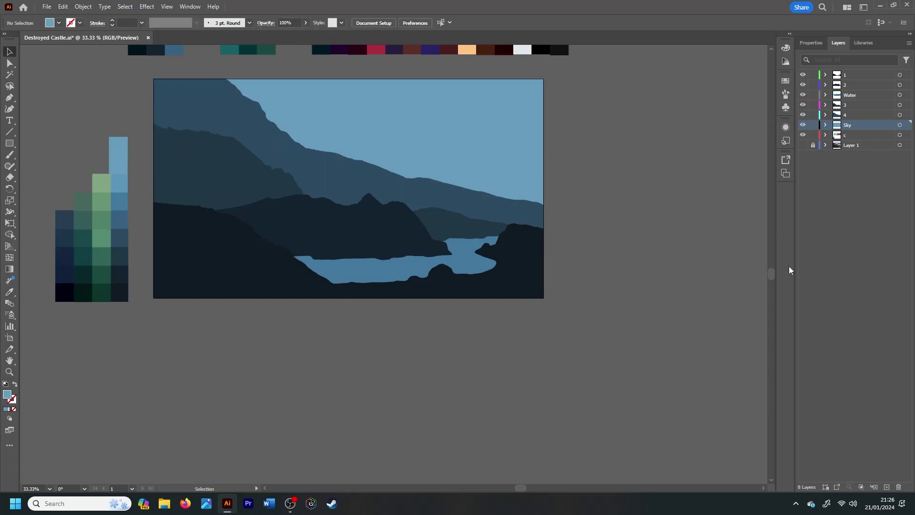
left_click_drag(772, 277, 773, 272)
Briefly try the water blue on the sky, then switch it to a lighter palette blue
left_click(429, 304)
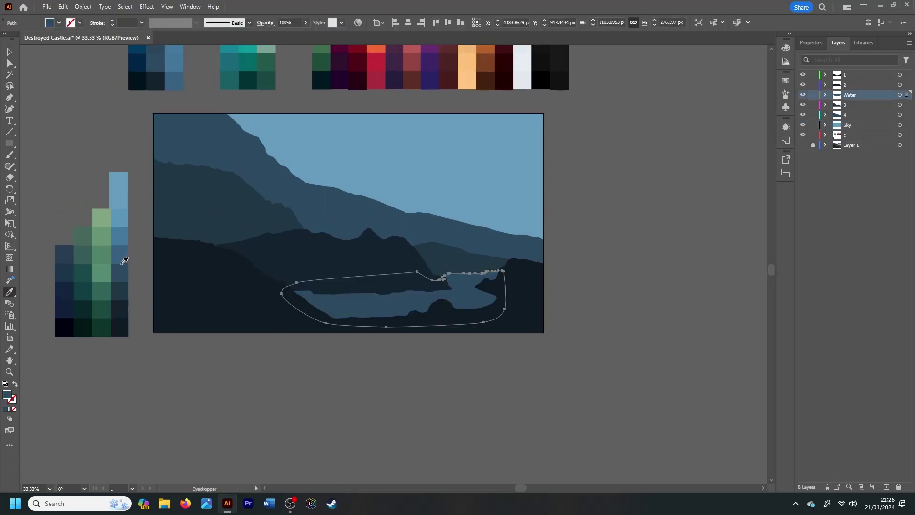
left_click(327, 181)
key("i")
left_click(470, 286)
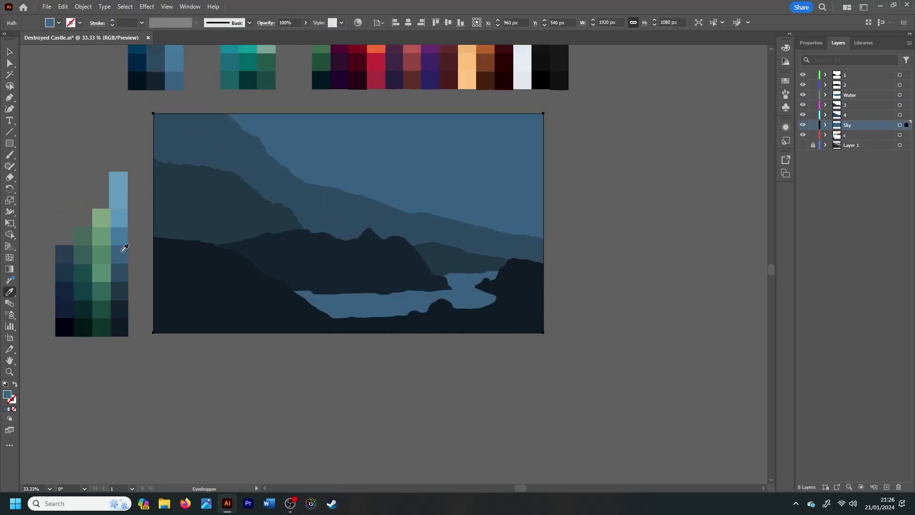
left_click(119, 219)
left_click(383, 390)
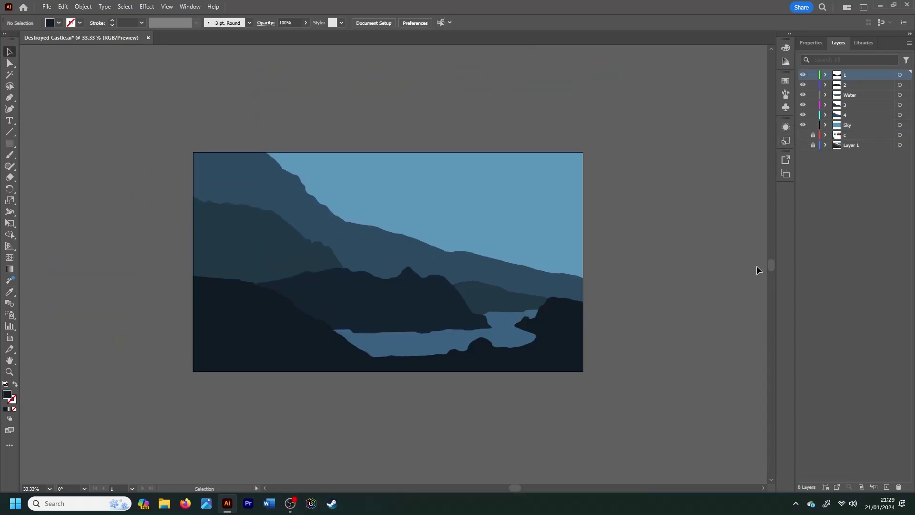
Add a new layer named Castle above layer 2
key("ctrl+plus")
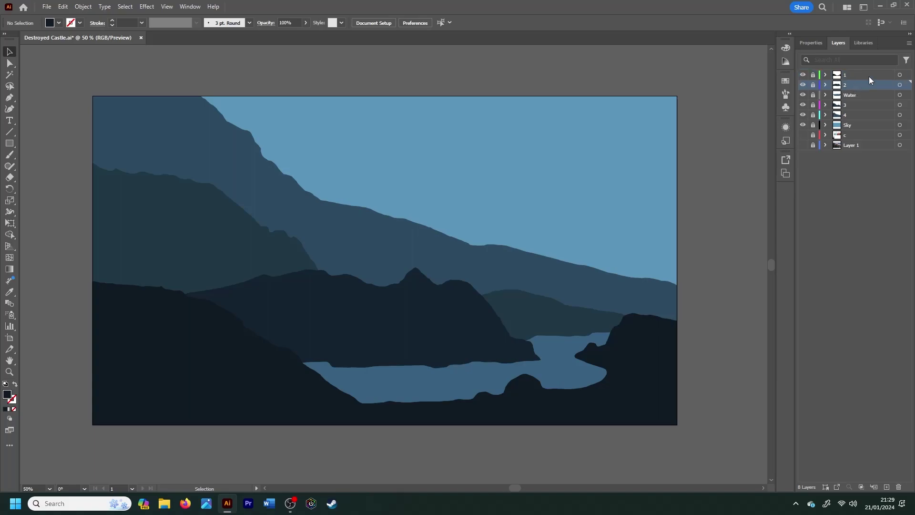
left_click(909, 42)
left_click(863, 43)
type("Castle")
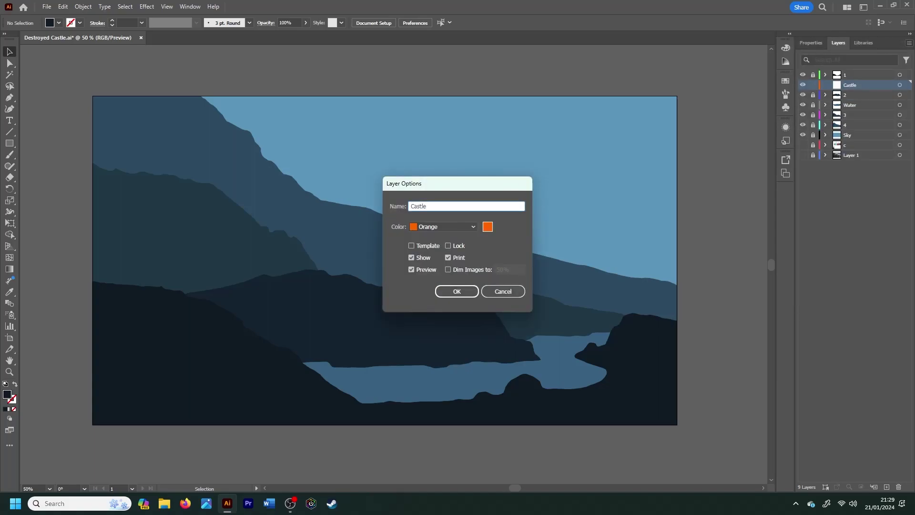
key("Return")
Place the ruined castle and Artwork 13 from the Towers library into the sky
left_click(863, 43)
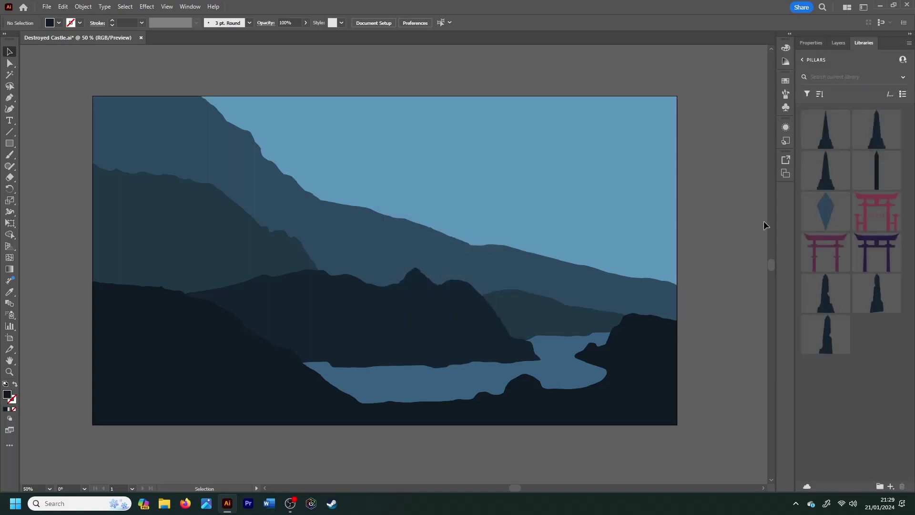
left_click(802, 60)
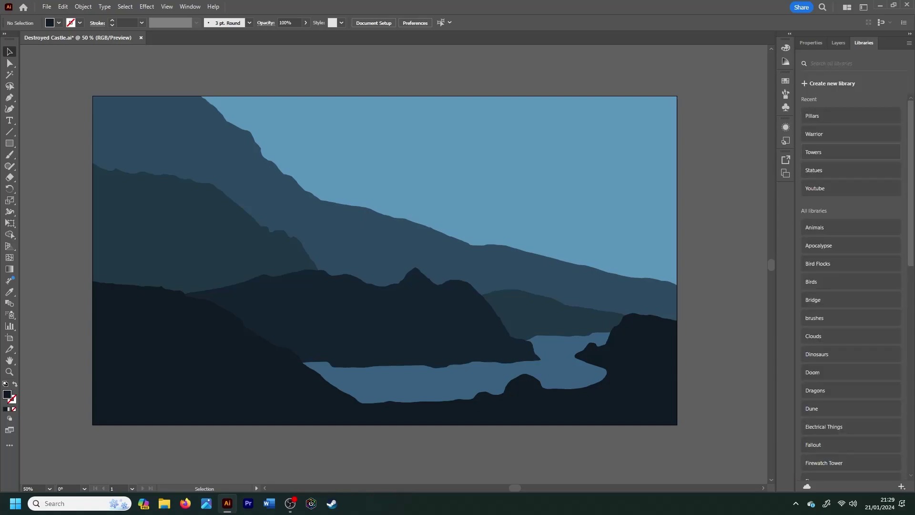
left_click(813, 152)
right_click(826, 333)
left_click(767, 332)
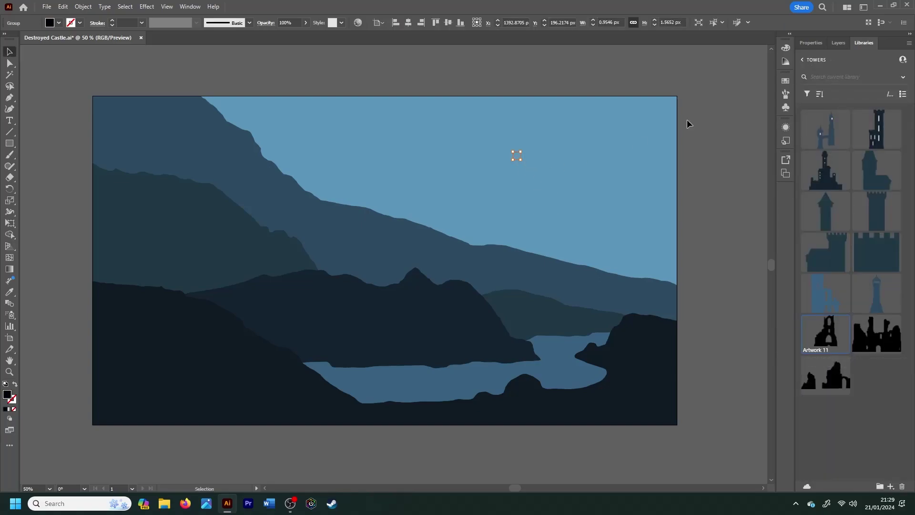
right_click(825, 375)
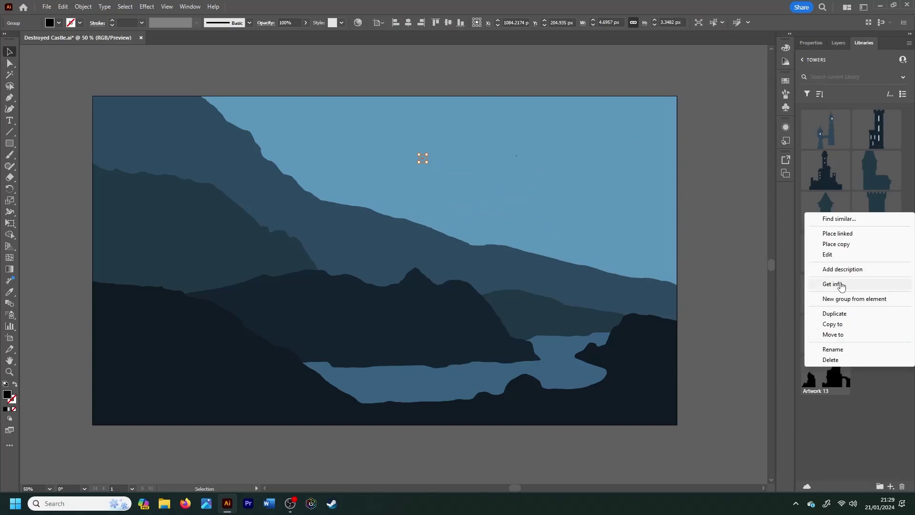
left_click(829, 243)
left_click_drag(546, 153, 546, 154)
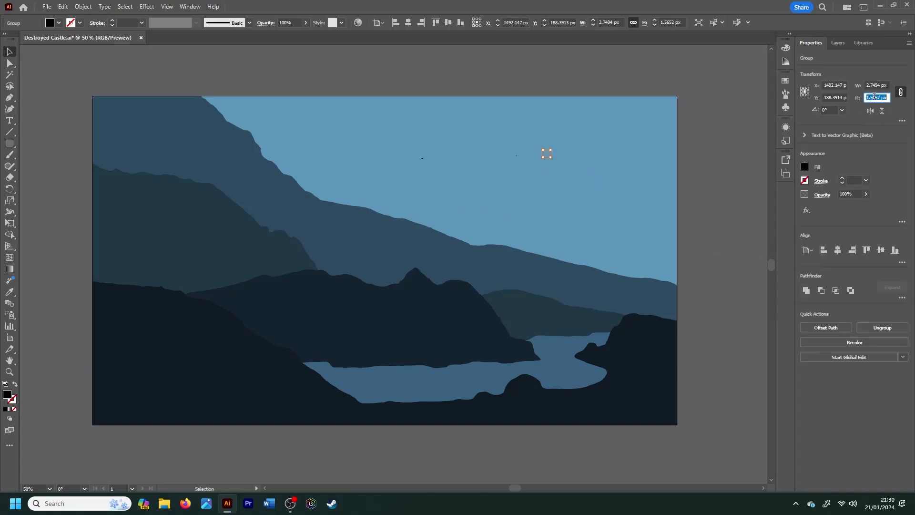
Enlarge the tiny placed castle pieces and fill them with the dark navy hill colour
left_click(516, 156)
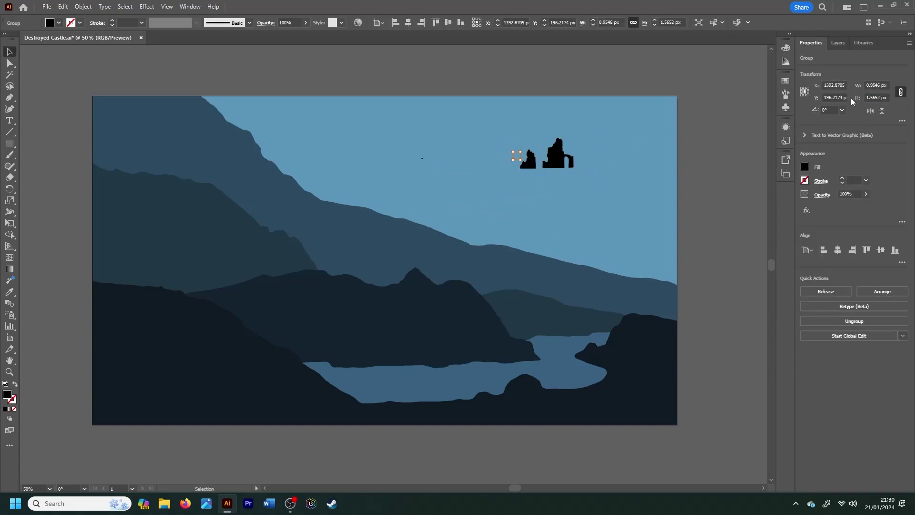
key("ctrl+z")
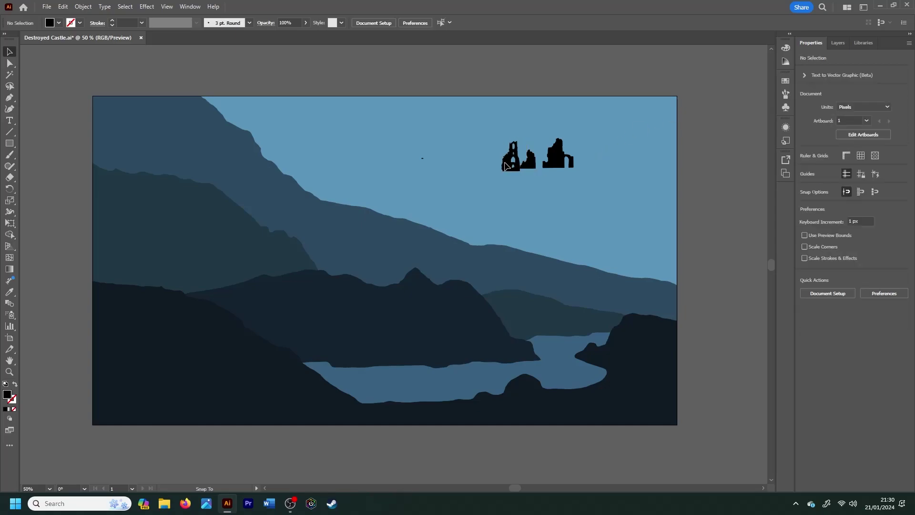
left_click(876, 97)
type("400")
key("Return")
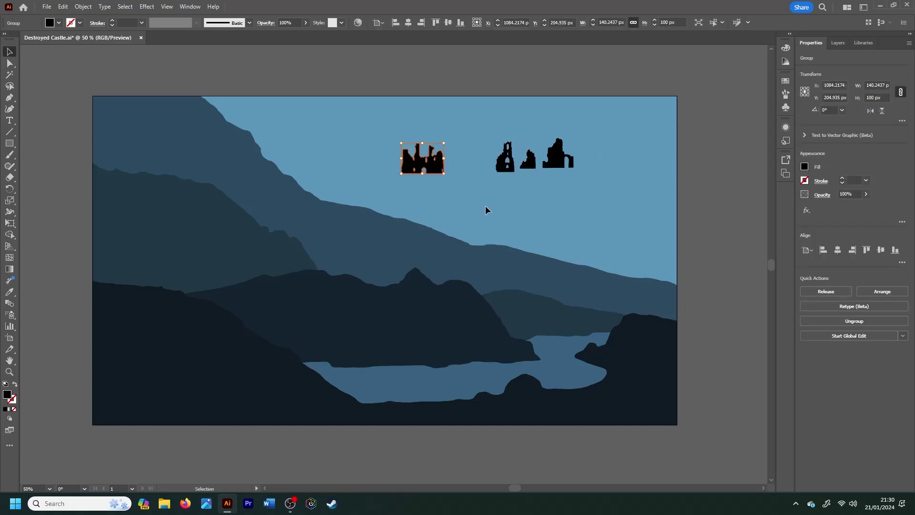
key("ctrl+a")
scroll(771, 260, "down", 1)
key("i")
left_click(405, 255)
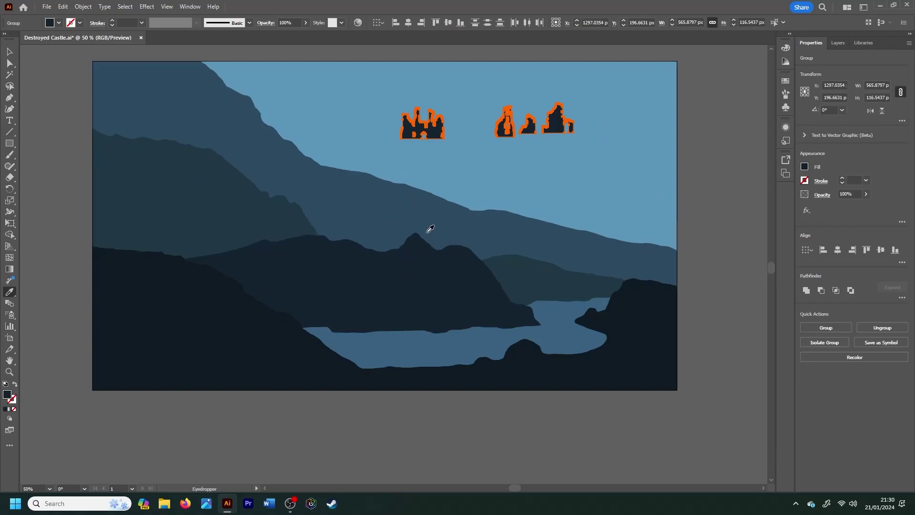
key("v")
Set the left castle, the small tower and the right ruins each to 200 px tall
left_click(423, 125)
left_click(876, 98)
type("200")
key("Return")
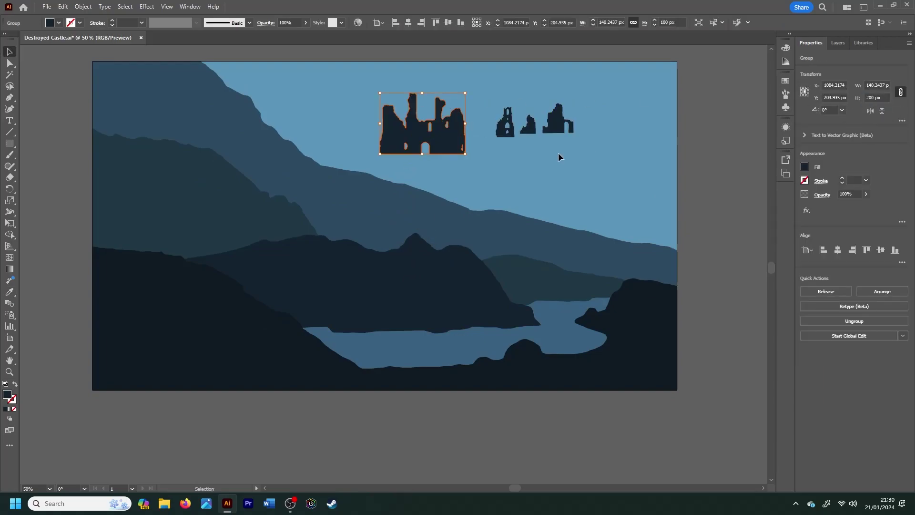
mouse_move(505, 123)
left_mouse_down()
mouse_move(500, 146)
mouse_move(493, 130)
left_mouse_up()
type("0")
key("Return")
left_click(563, 122)
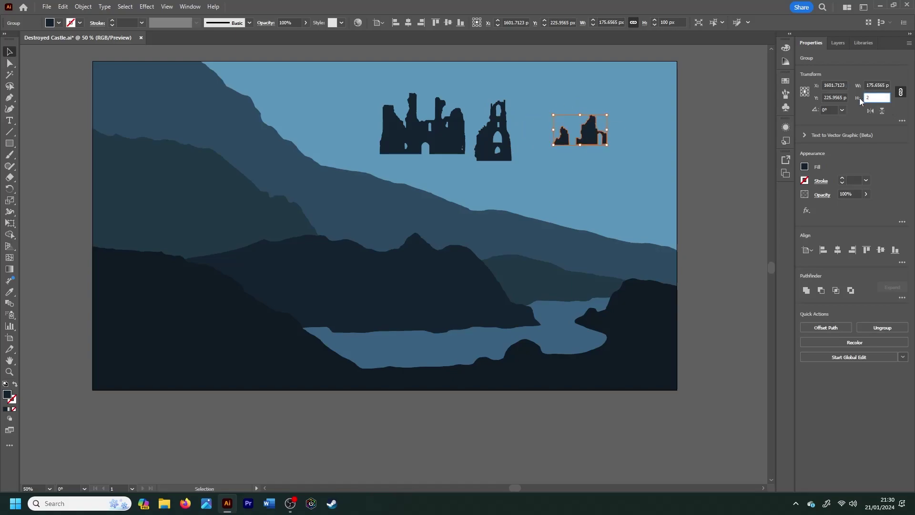
key("Return")
right_click(606, 141)
left_click(638, 267)
Try moving the left castle and tall tower onto the hills, then return the castle to the sky
left_click(724, 268)
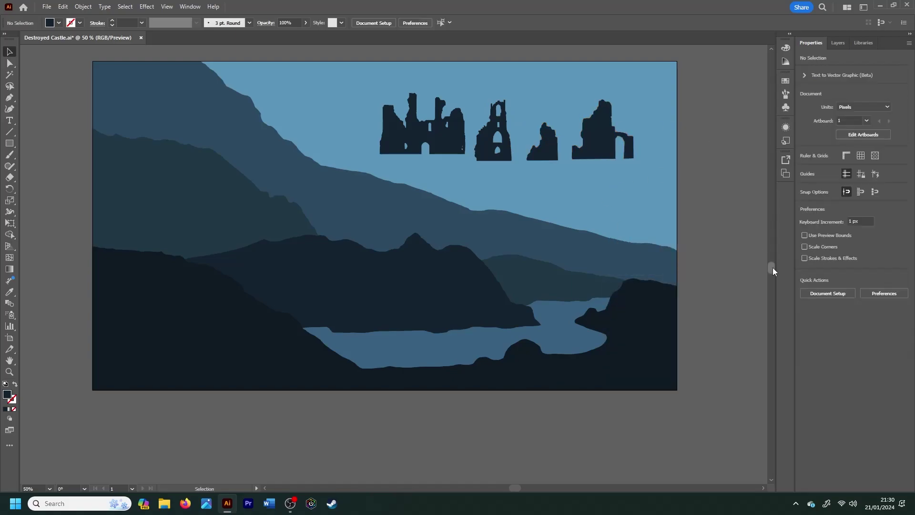
scroll(456, 111, "down", 2)
mouse_move(456, 110)
left_mouse_down()
mouse_move(377, 203)
mouse_move(343, 202)
left_mouse_up()
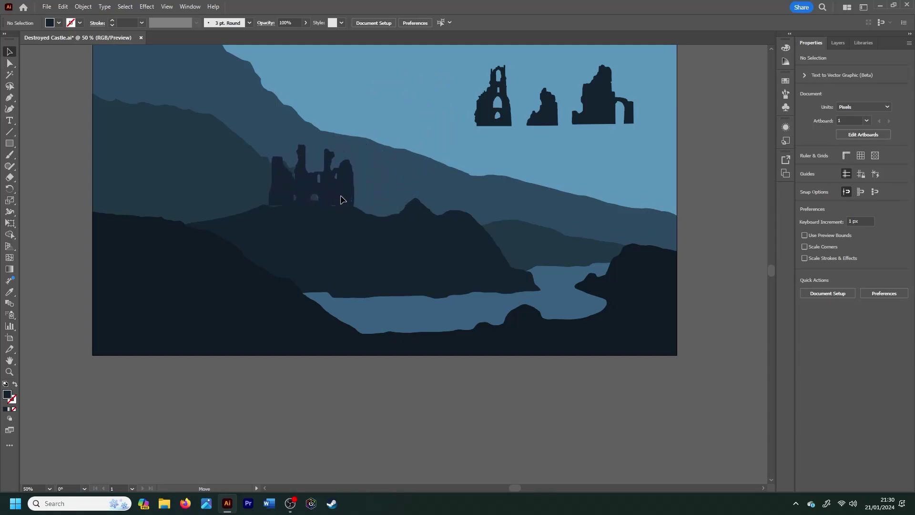
left_click(341, 199)
left_click_drag(500, 119, 426, 201)
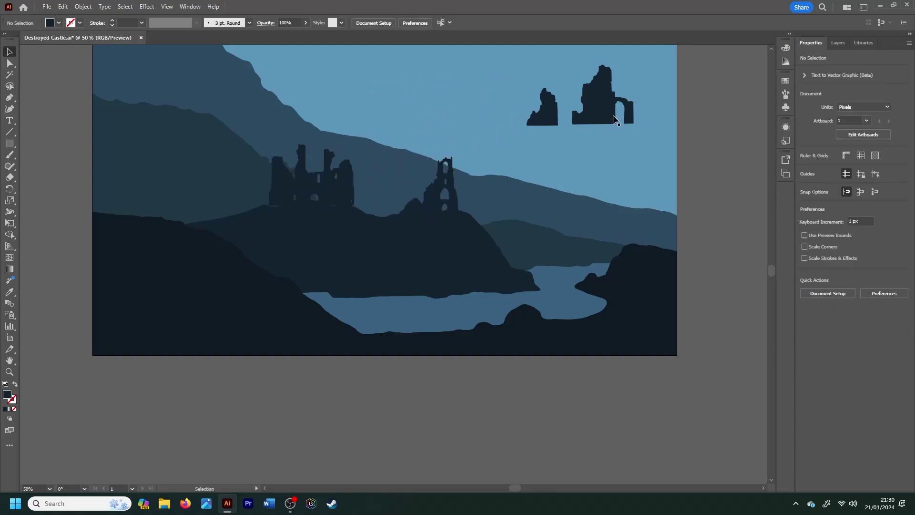
key("ctrl+z")
key("ctrl+z")
key("ctrl+z")
left_click_drag(349, 194, 451, 126)
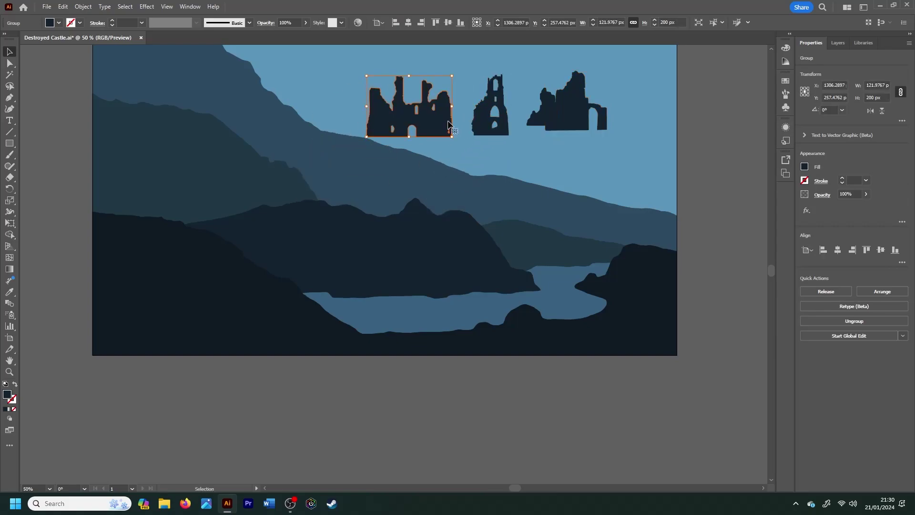
key("ctrl+plus")
Move the right sky ruin onto the central hill and set it to 150 px tall
left_click(761, 256)
scroll(761, 256, "down", 3)
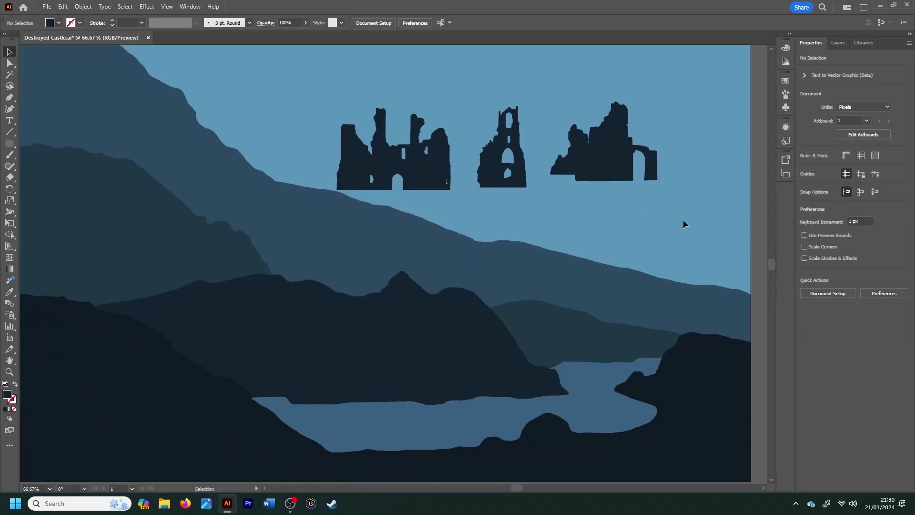
left_click_drag(563, 175, 208, 283)
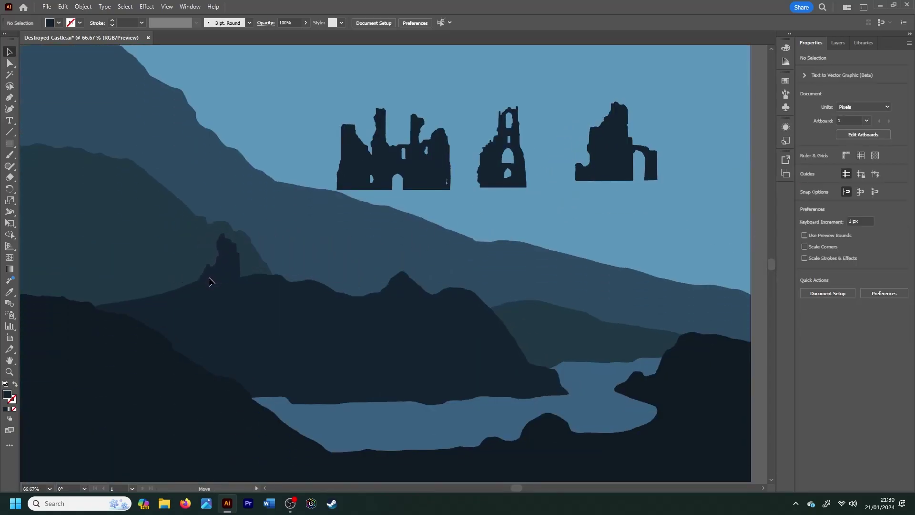
mouse_move(615, 143)
left_mouse_down()
mouse_move(434, 249)
mouse_move(447, 261)
left_mouse_up()
type("50")
key("Return")
Resize the tall tower ruin and large castle to 180 px and move both onto the hill
left_click(526, 248)
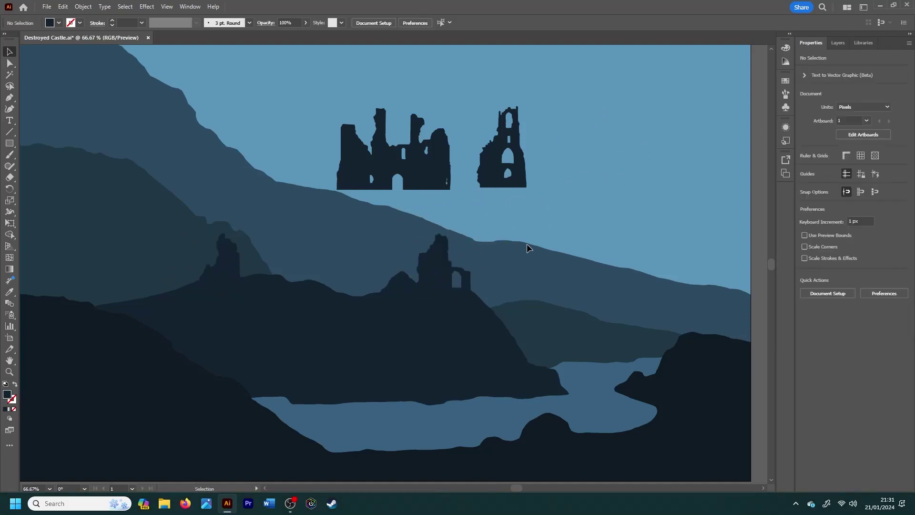
left_click(509, 185)
type("18")
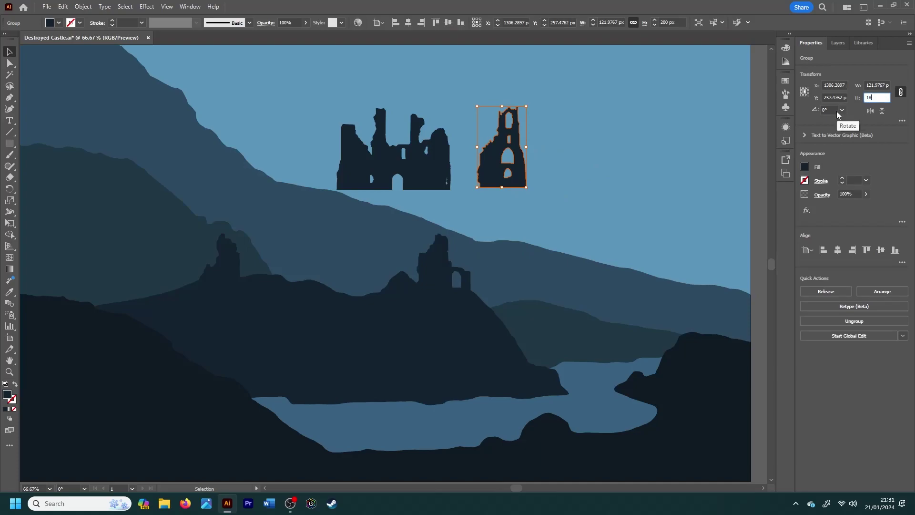
type("0")
key("Return")
mouse_move(500, 157)
left_mouse_down()
mouse_move(371, 271)
mouse_move(401, 272)
left_mouse_up()
left_click(395, 158)
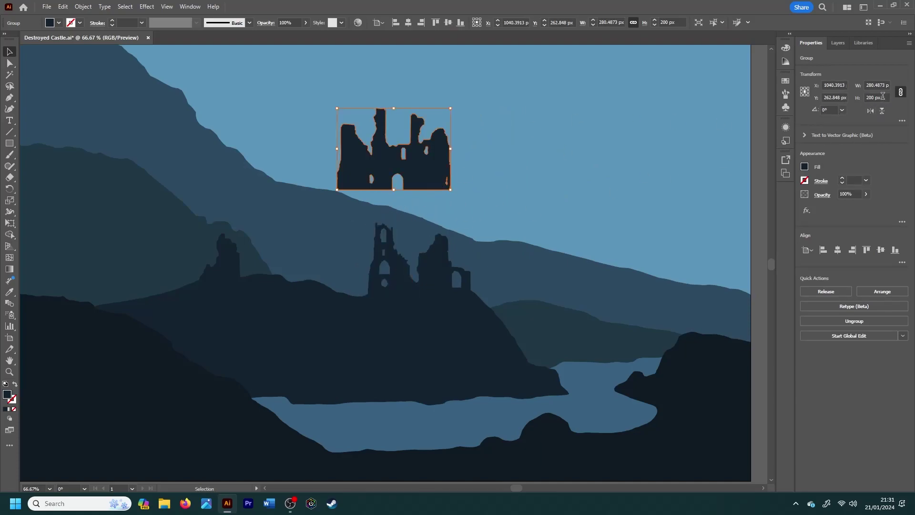
type("80")
key("Return")
left_click_drag(430, 165, 346, 260)
Rearrange the ruin pieces along the ridge, then undo the last three arrangement changes
mouse_move(234, 266)
left_mouse_down()
mouse_move(319, 259)
mouse_move(333, 275)
mouse_move(337, 263)
mouse_move(323, 262)
left_mouse_up()
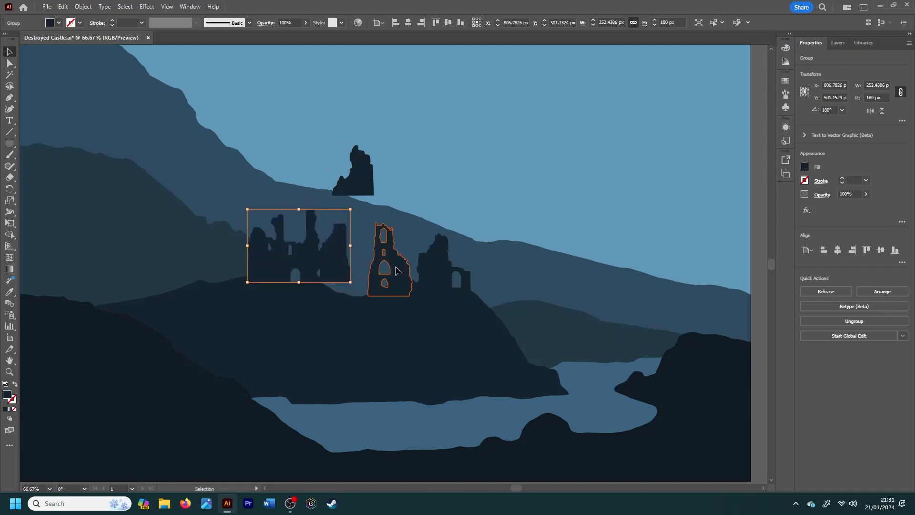
mouse_move(397, 273)
left_mouse_down()
mouse_move(390, 260)
mouse_move(431, 268)
mouse_move(389, 275)
left_mouse_up()
left_click_drag(354, 195, 228, 259)
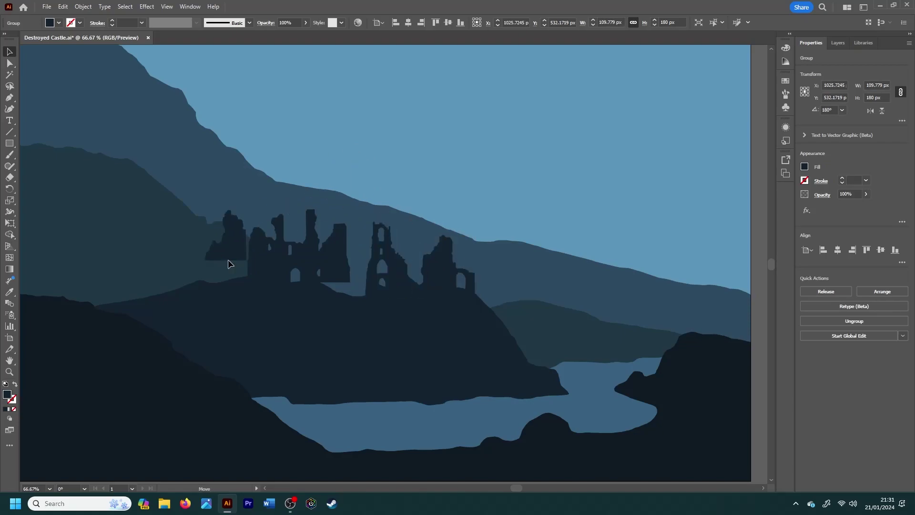
left_click_drag(337, 270, 340, 273)
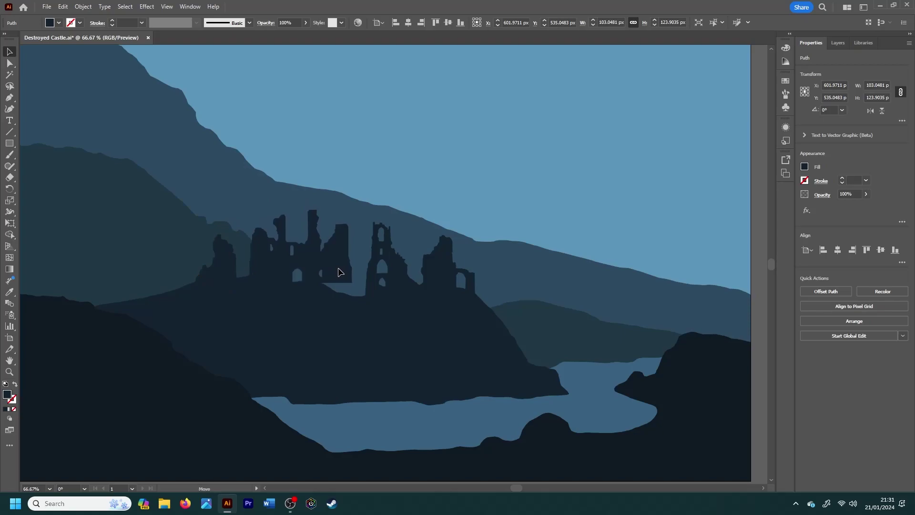
key("ctrl+z")
key("ctrl+z")
key("ctrl+z")
key("ctrl+z")
key("ctrl+z")
key("ctrl+z")
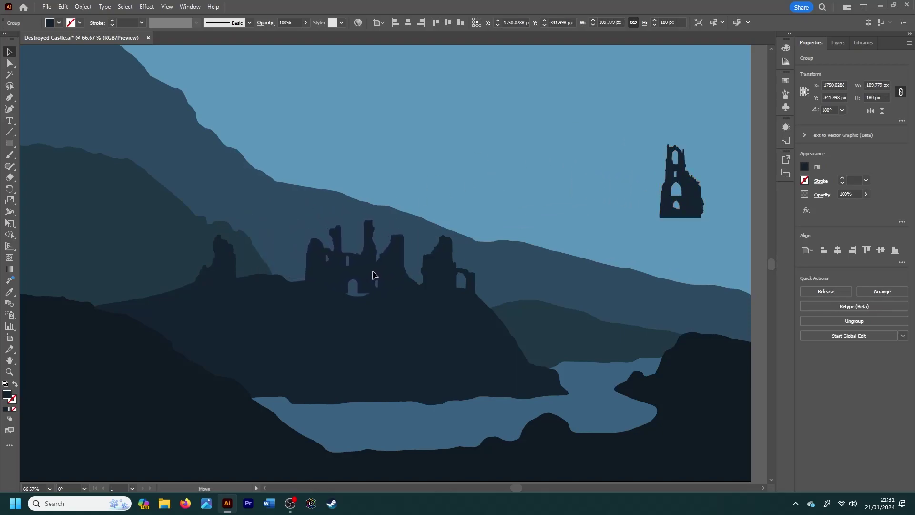
key("ctrl+z")
key("ctrl+z")
key("ctrl+z")
key("ctrl+z")
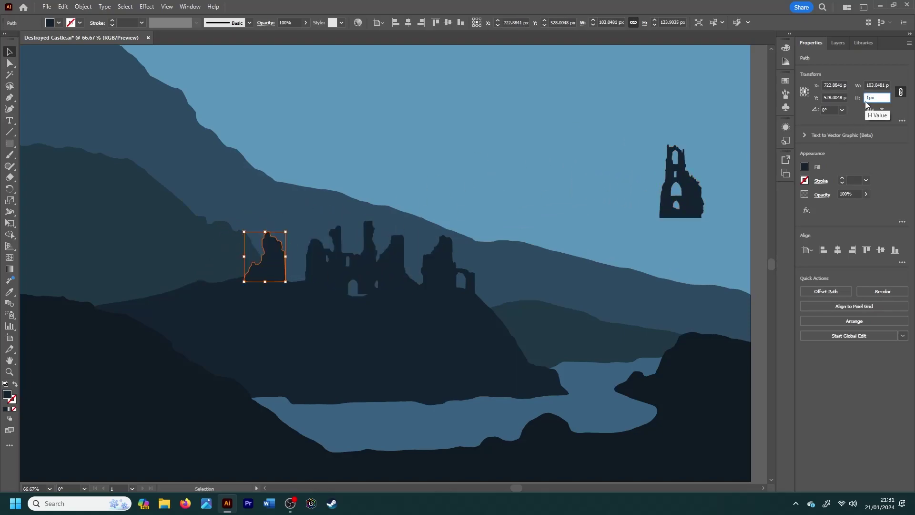
key("ctrl+z")
Select the layer 2 hill and delete its ridge anchors beneath the castle ruins
left_click(837, 42)
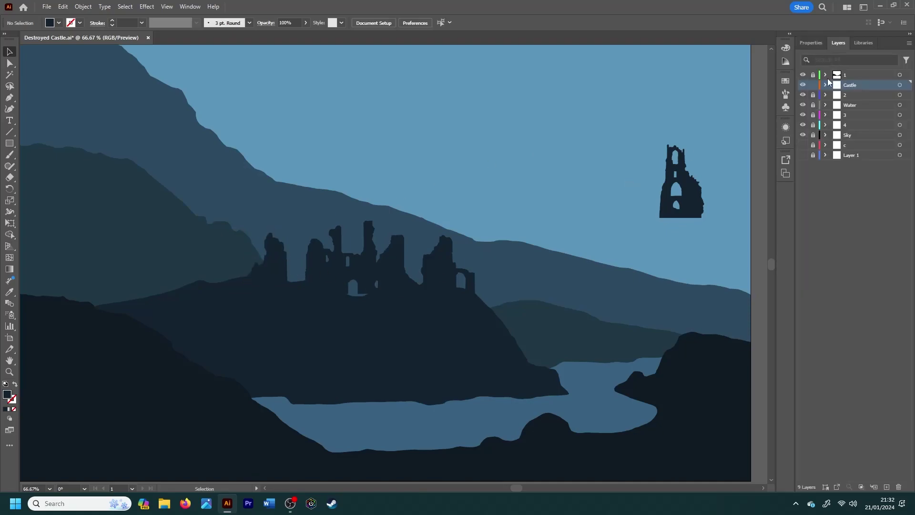
left_click(351, 335)
key("a")
left_click(355, 300)
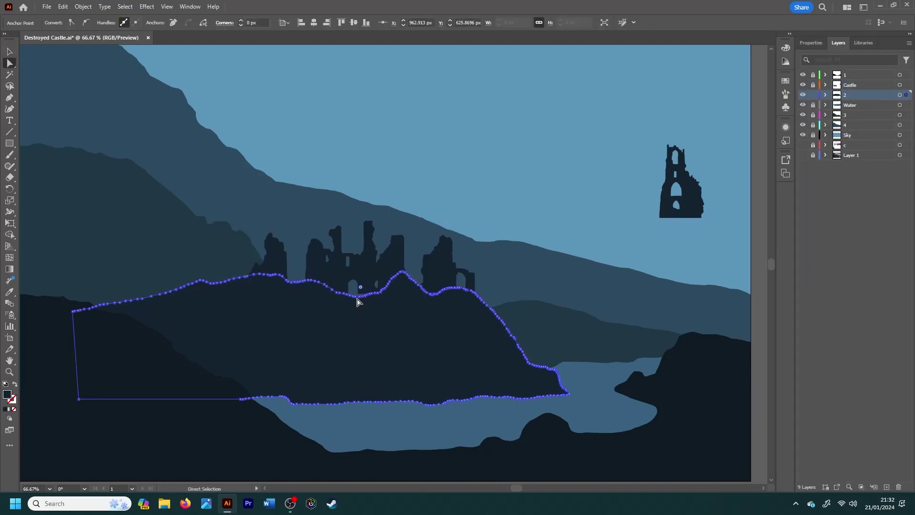
key("ctrl+plus")
key("ctrl+plus")
key("ctrl+plus")
key("ctrl+plus")
left_click_drag(483, 295, 483, 295)
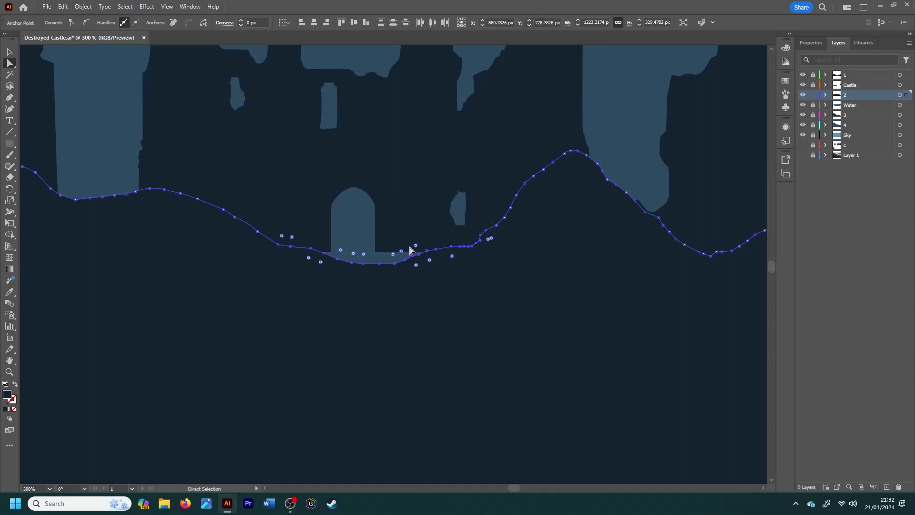
key("Delete")
Redraw the hill's ridge with new Pen points under the ruins, then fit the artboard in view
key("p")
left_click(257, 231)
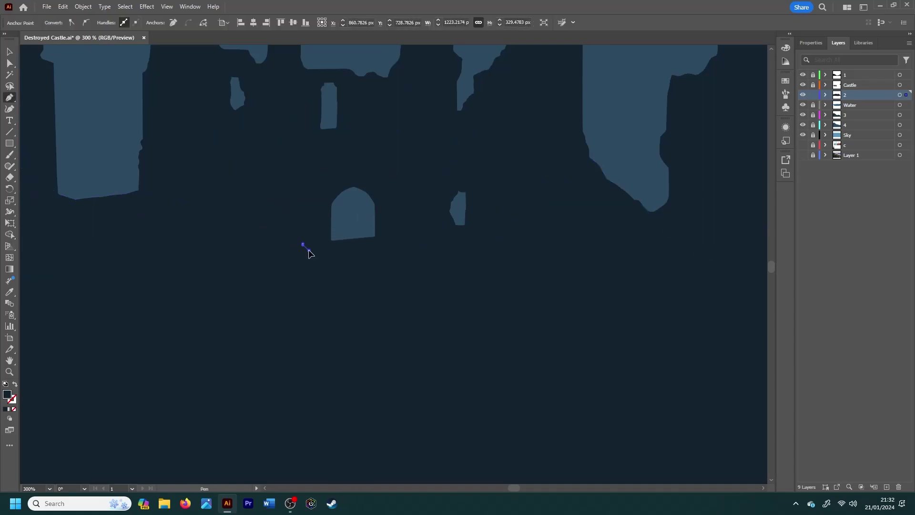
left_click(324, 265)
left_click(313, 257, "ctrl")
left_click(311, 247)
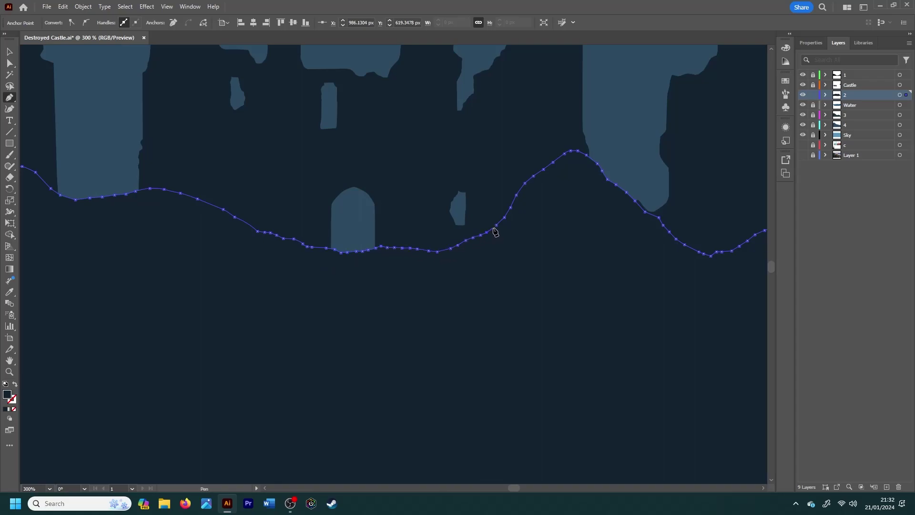
left_click(623, 165, "ctrl")
key("ctrl+0")
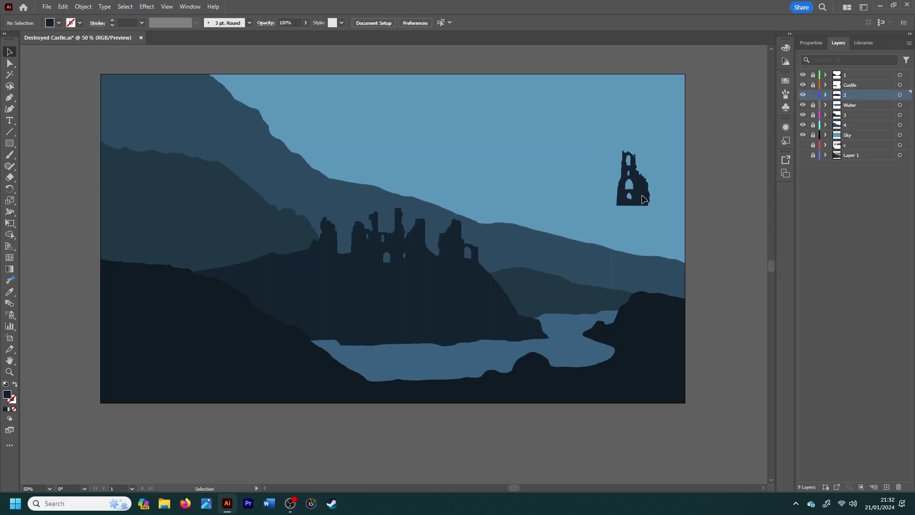
Resize the stray sky tower ruin to 150 px, move it off the artboard, delete it, and show Layers
left_click(811, 42)
left_click(633, 186)
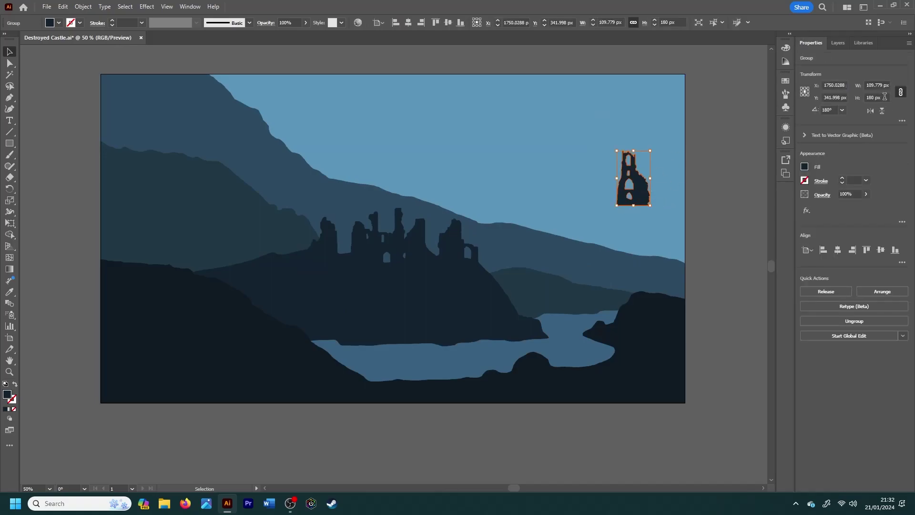
type("150")
key("Return")
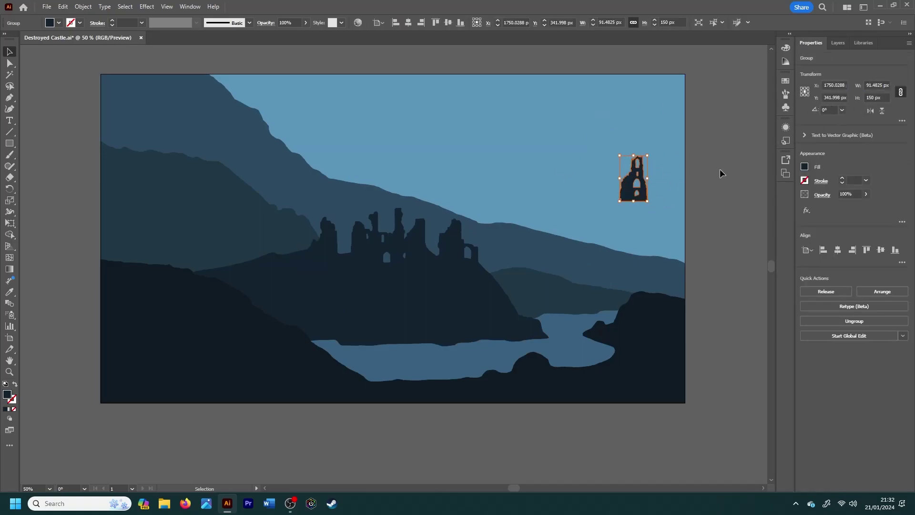
left_click_drag(643, 191, 418, 193)
left_click_drag(496, 244, 473, 179)
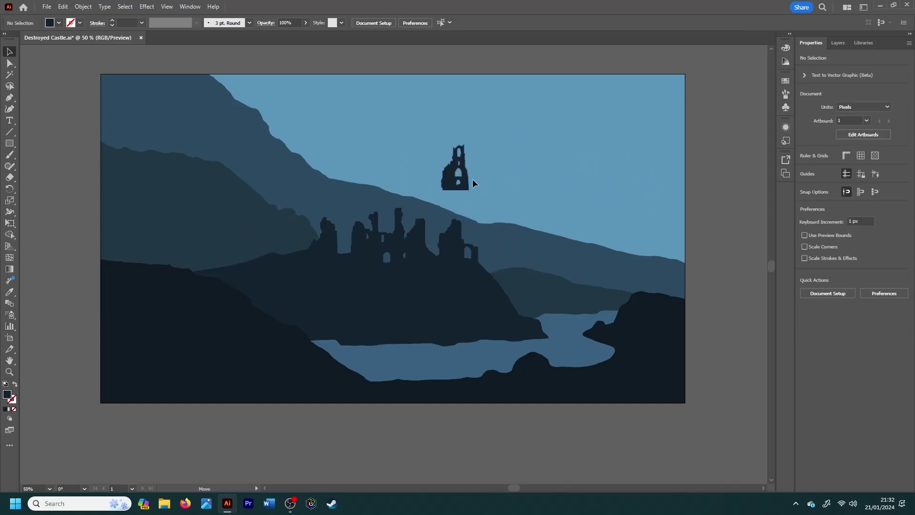
left_click_drag(711, 232, 709, 225)
key("Delete")
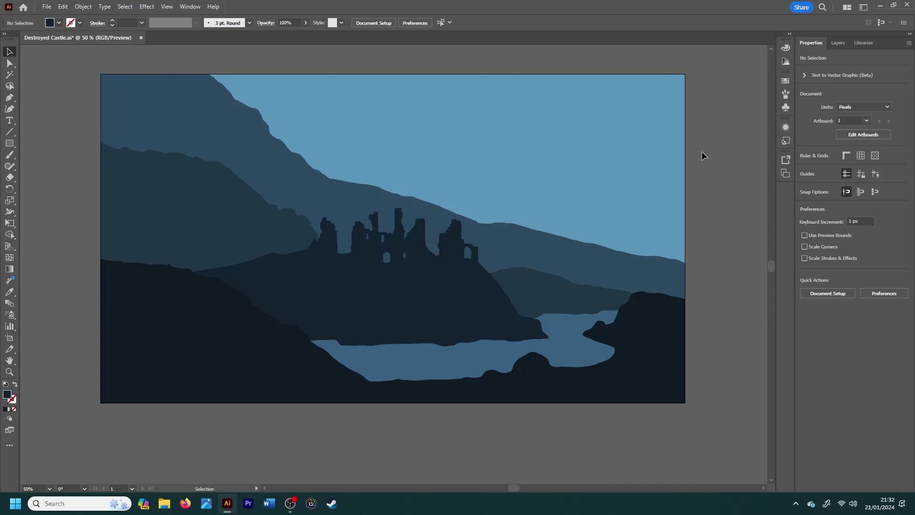
key("F7")
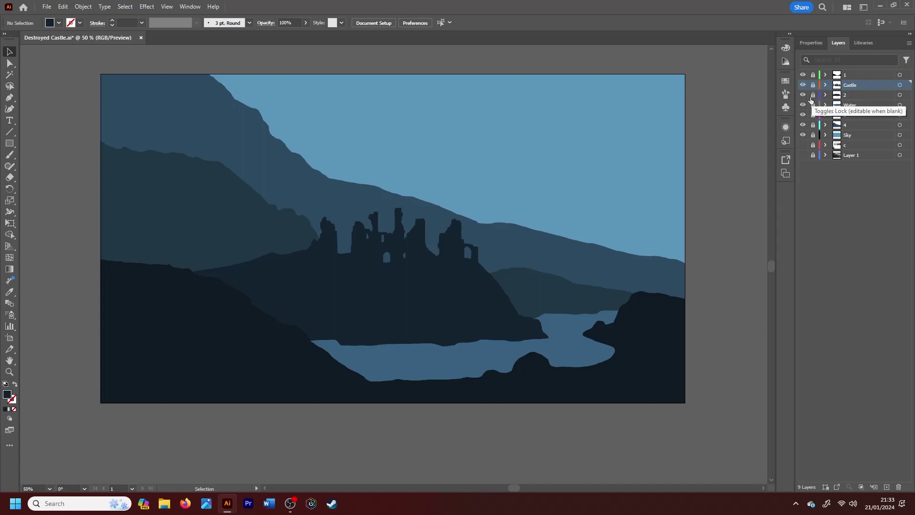
Place a copy of the pine tree from the TREES library onto the canvas
left_click(863, 43)
scroll(838, 286, "down", 10)
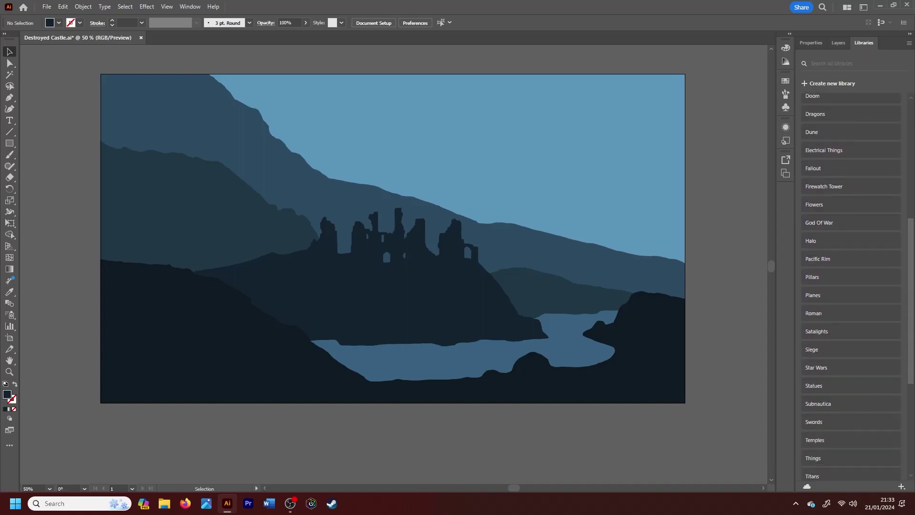
left_click(810, 173)
right_click(825, 127)
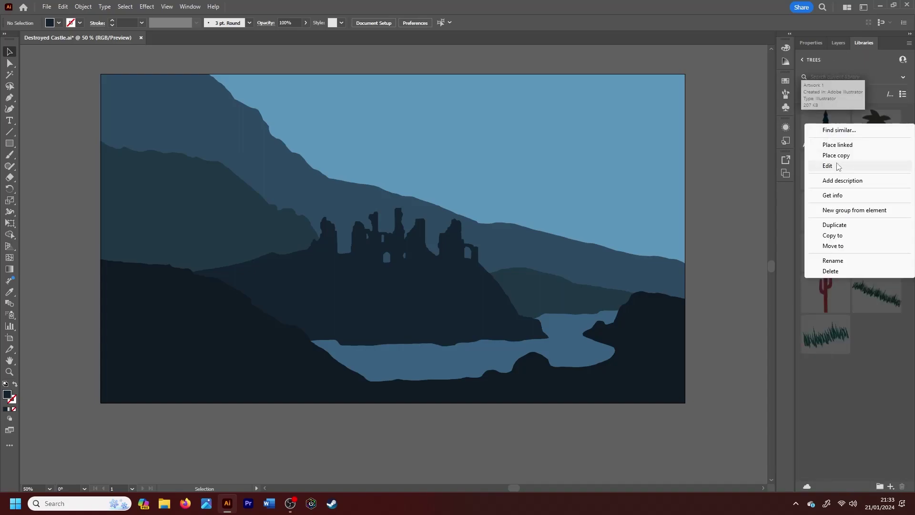
left_click(821, 157)
left_click(289, 177)
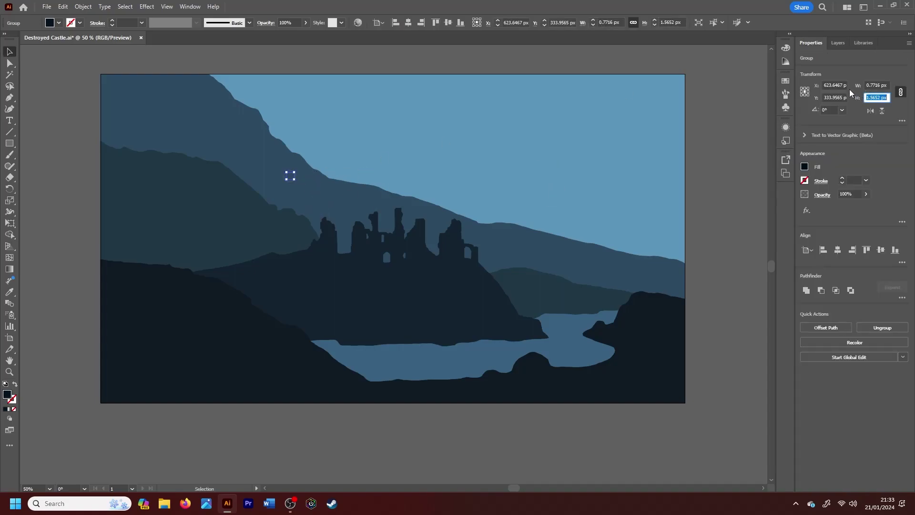
Resize the tree to 100 px, then 60 px tall, and position it on the hillside
type("100")
key("Return")
left_click(294, 187)
left_click_drag(294, 187, 305, 250)
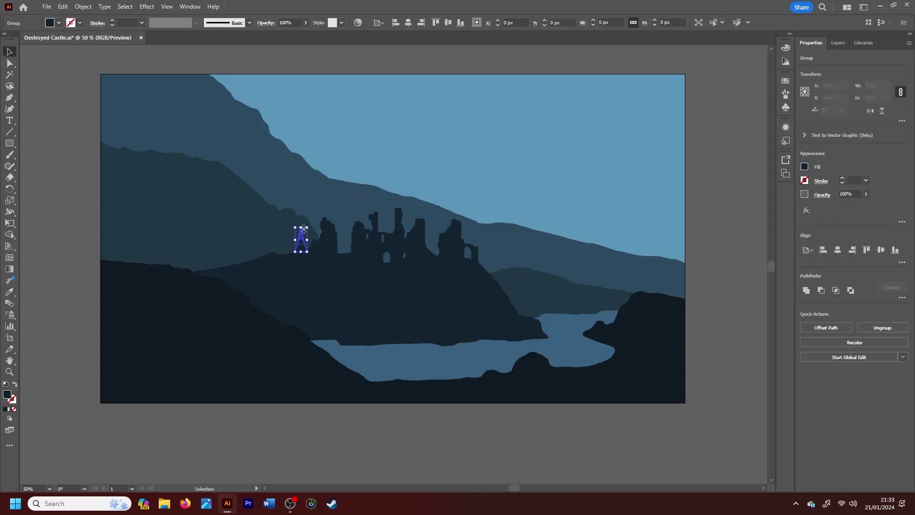
key("ctrl+equal")
key("ctrl+equal")
key("ctrl+equal")
type("80")
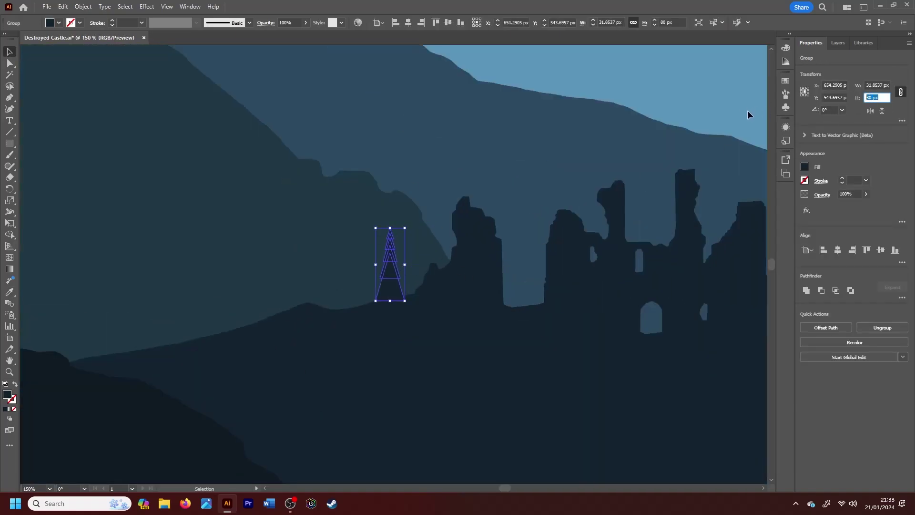
type("60")
key("Return")
left_click_drag(398, 262, 383, 244)
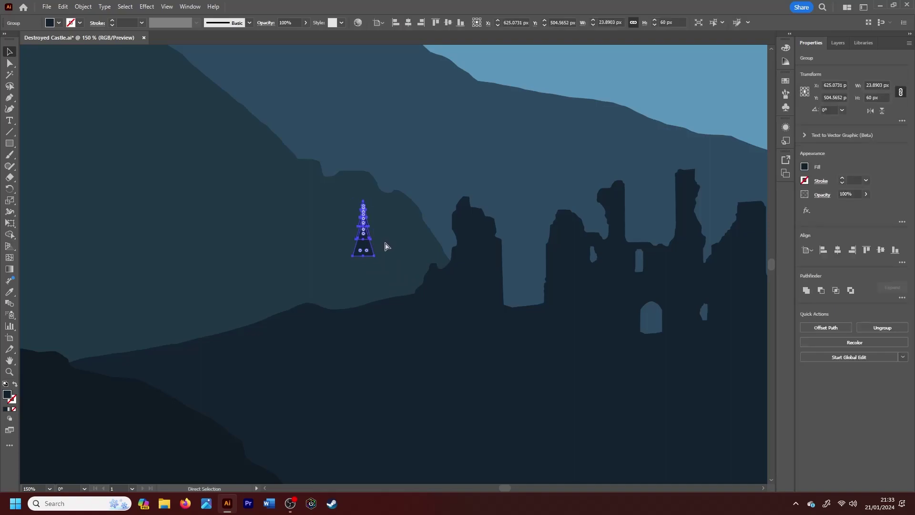
left_click(411, 253)
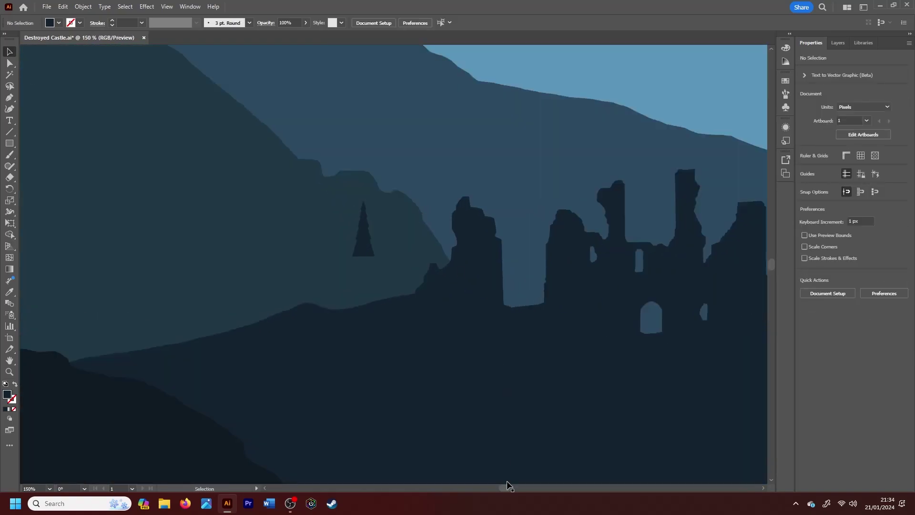
Copy trees leftward along the ridge and move the upper tree toward the castle
left_click_drag(508, 485, 495, 485)
scroll(449, 235, "down", 1)
left_click_drag(452, 235, 282, 145)
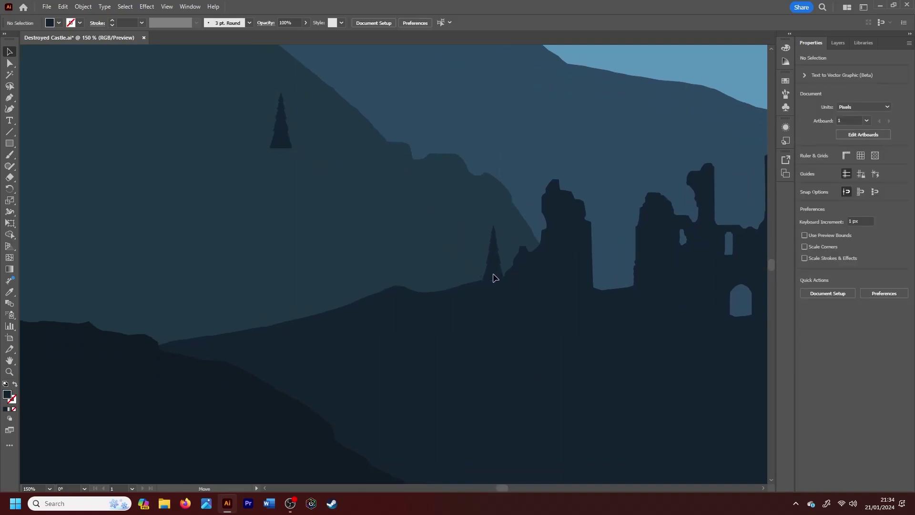
mouse_move(494, 278)
left_mouse_down()
mouse_move(386, 267)
mouse_move(349, 304)
mouse_move(141, 350)
left_mouse_up()
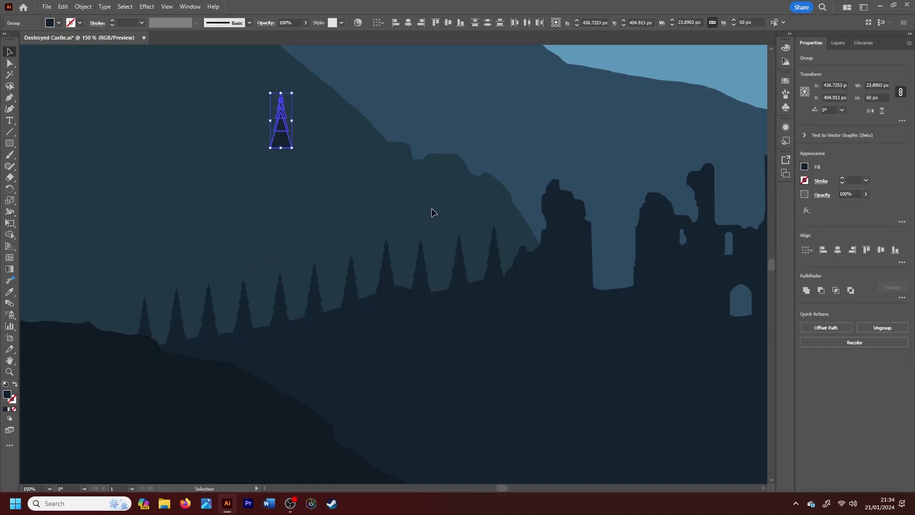
left_click_drag(288, 139, 542, 183)
Place a tree on the slope right of the castle
left_click_drag(502, 487, 516, 487)
left_click_drag(119, 184, 662, 301)
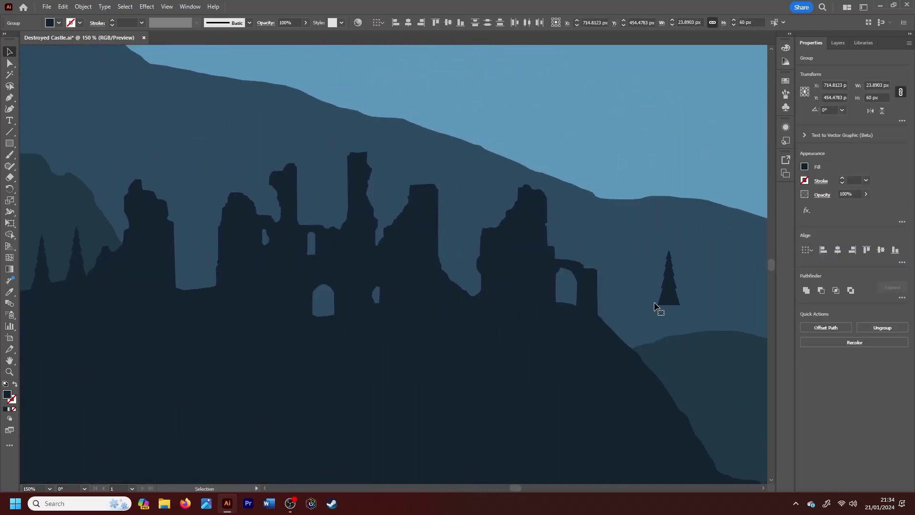
left_click(585, 370)
scroll(585, 369, "right", 5)
scroll(446, 203, "down", 2)
Copy trees down the slope toward the lake shore, setting one to 80% opacity
mouse_move(415, 214)
left_mouse_down()
mouse_move(517, 400)
mouse_move(473, 388)
left_mouse_up()
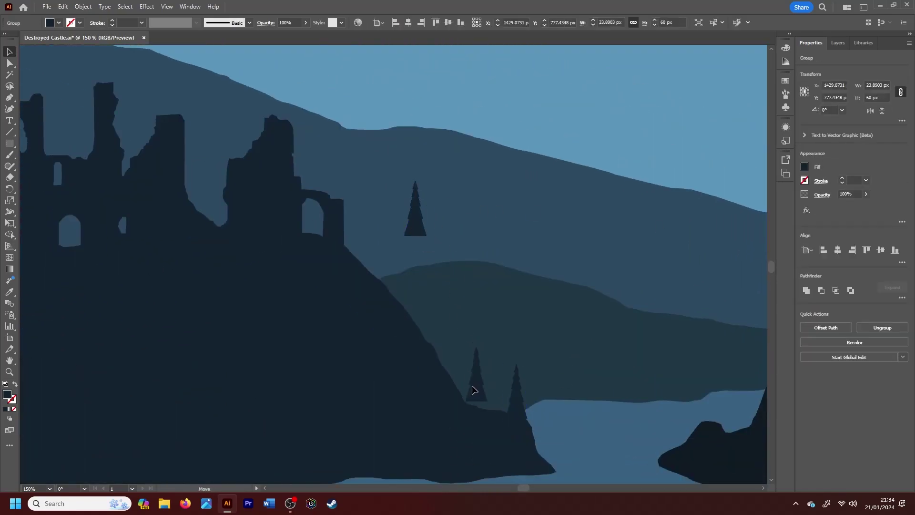
mouse_move(519, 407)
left_mouse_down()
mouse_move(371, 263)
mouse_move(425, 319)
left_mouse_up()
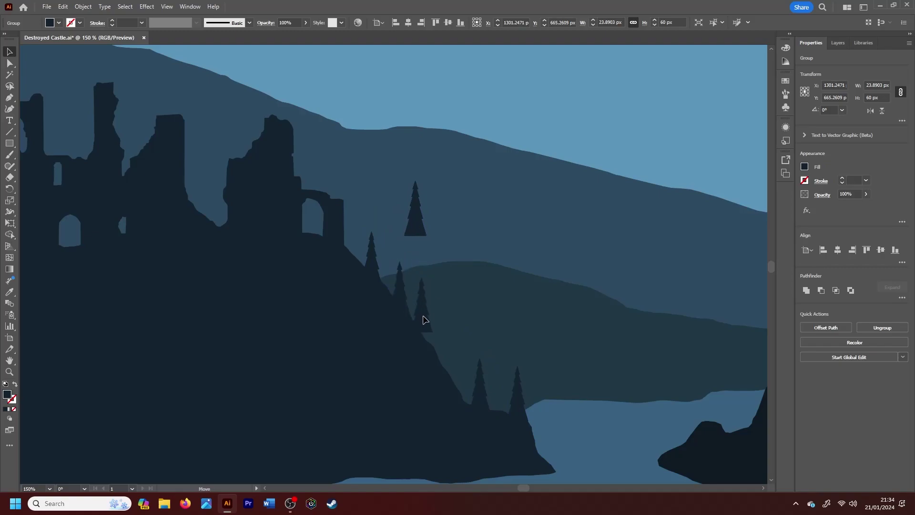
left_click_drag(417, 224, 448, 370)
type("6")
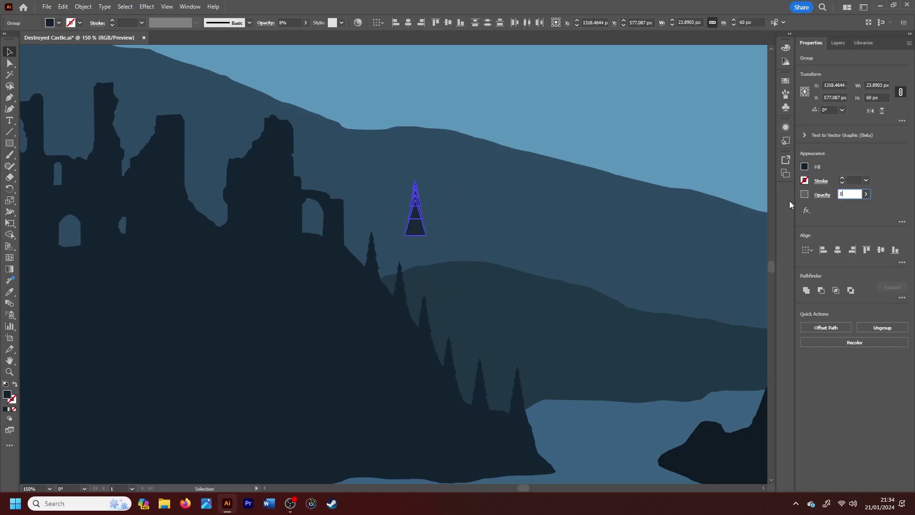
type("0")
key("Return")
mouse_move(415, 229)
left_mouse_down()
mouse_move(368, 264)
mouse_move(396, 293)
mouse_move(473, 290)
mouse_move(511, 413)
mouse_move(474, 408)
mouse_move(447, 377)
mouse_move(395, 220)
mouse_move(533, 141)
left_mouse_up()
left_click(532, 141)
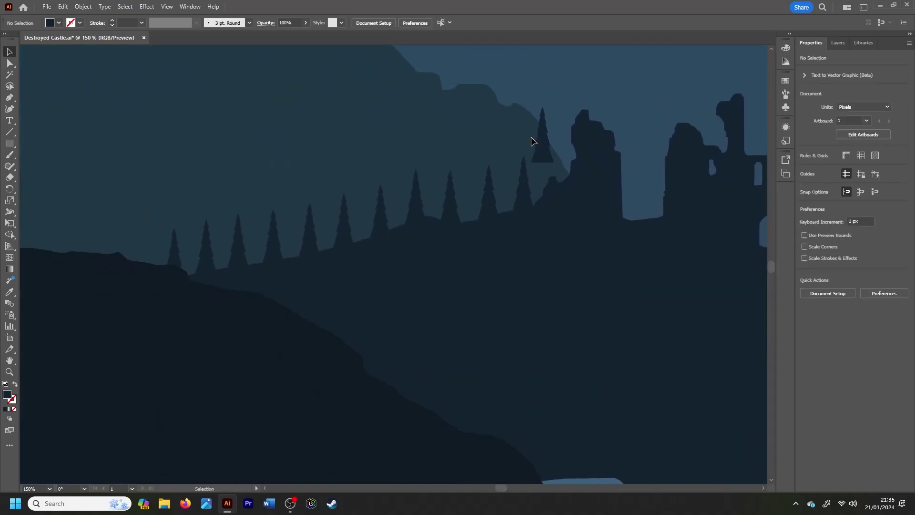
Add and slide tree copies along the left ridge at 90% opacity, repeating the copy
key("ctrl+z")
left_click_drag(523, 208, 513, 213)
mouse_move(456, 221)
left_mouse_down()
mouse_move(456, 210)
mouse_move(399, 190)
mouse_move(367, 229)
mouse_move(174, 276)
mouse_move(316, 230)
mouse_move(298, 255)
mouse_move(225, 273)
mouse_move(213, 260)
mouse_move(201, 275)
left_mouse_up()
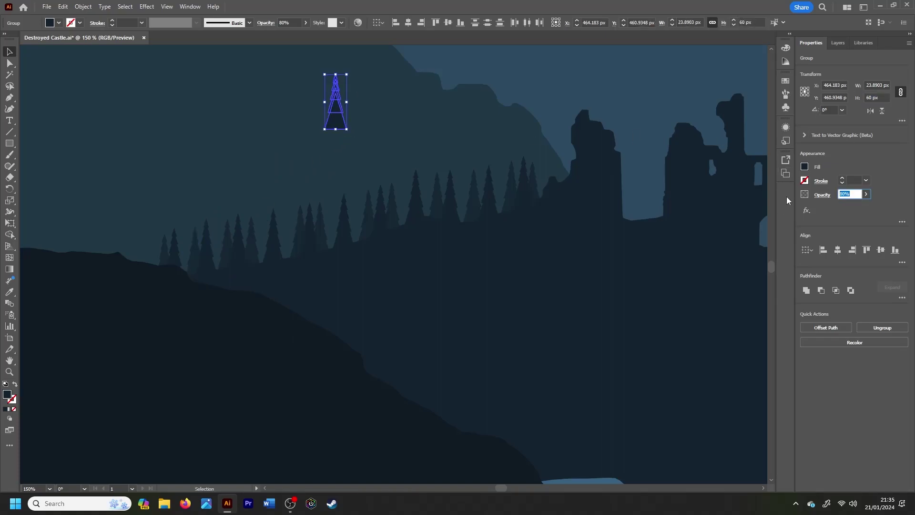
left_click(333, 118)
key("ctrl+z")
key("ctrl+z")
mouse_move(300, 176)
left_mouse_down()
mouse_move(336, 126)
mouse_move(354, 239)
mouse_move(405, 219)
left_mouse_up()
key("ctrl+d")
key("ctrl+d")
Delete the stray top tree and paste a copy among the lower trees
left_click(339, 122)
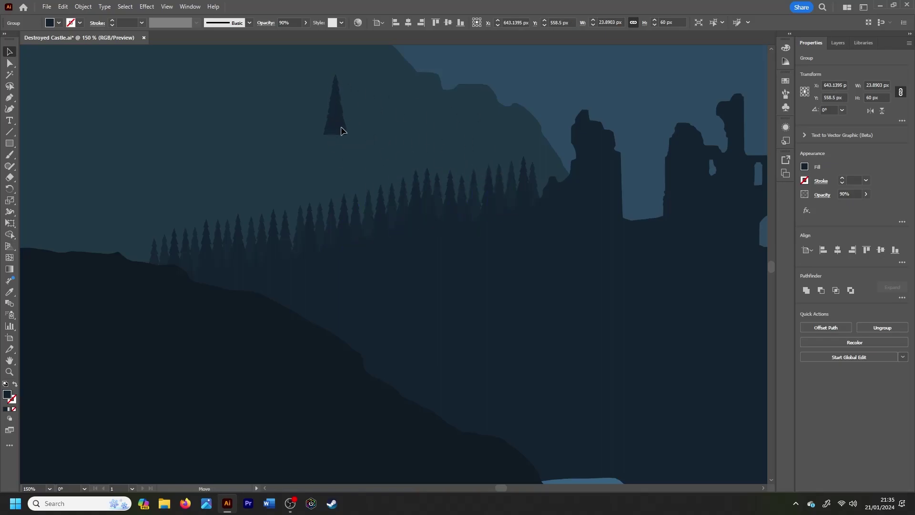
key("Delete")
left_click_drag(503, 487, 526, 487)
key("ctrl+v")
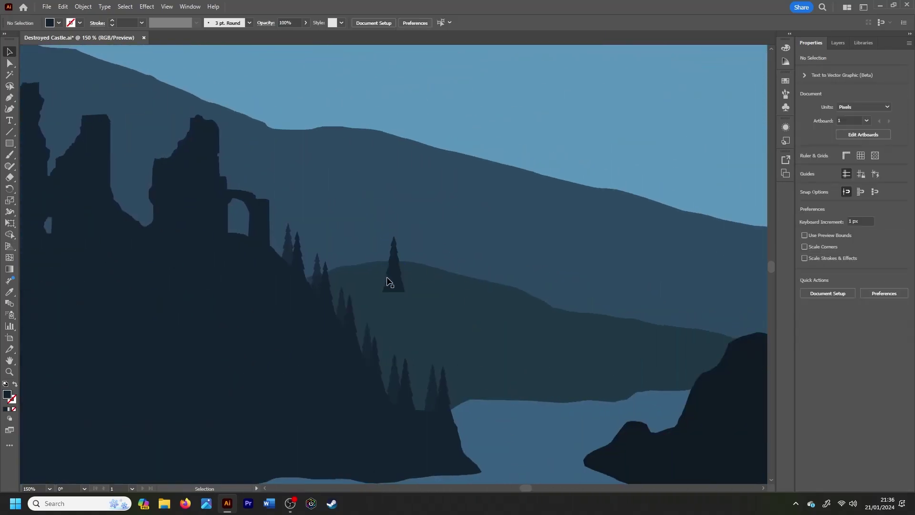
mouse_move(388, 296)
left_mouse_down()
mouse_move(382, 330)
mouse_move(423, 400)
left_mouse_up()
left_click(398, 274)
Delete the leftover tree, zoom out, and select the tree on layer 3
key("Delete")
key("ctrl+minus")
key("ctrl+minus")
key("ctrl+minus")
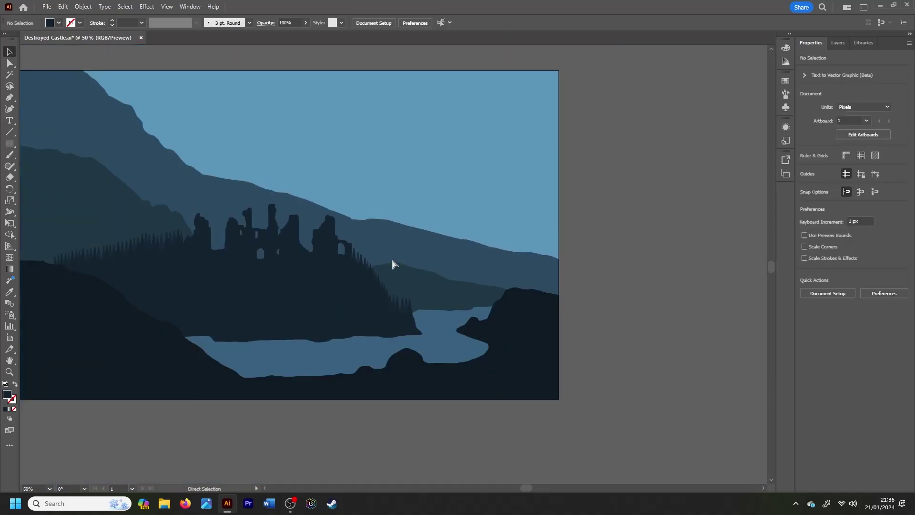
key("F7")
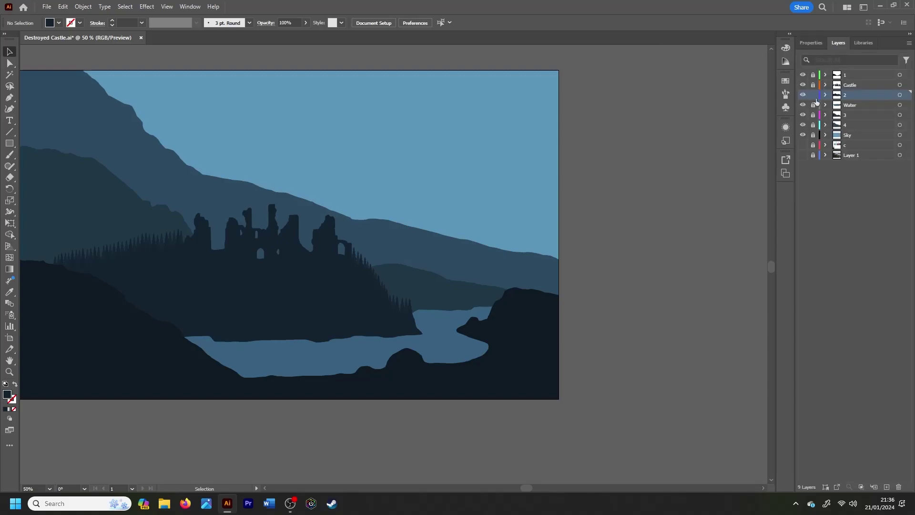
left_click(853, 115)
left_click(899, 115)
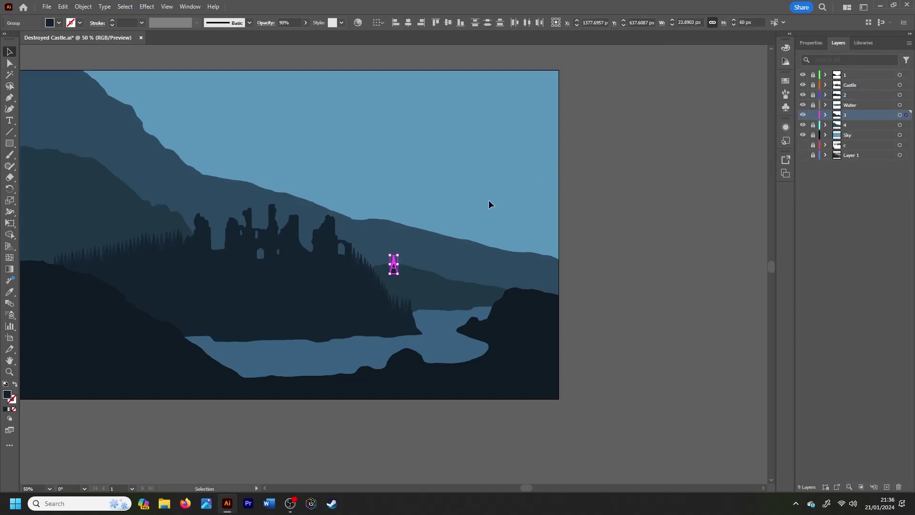
Sample a colour, resize the tree to 50 px tall, and move it up the hill
key("i")
left_click(447, 284)
key("v")
key("ctrl+plus")
key("ctrl+plus")
key("ctrl+plus")
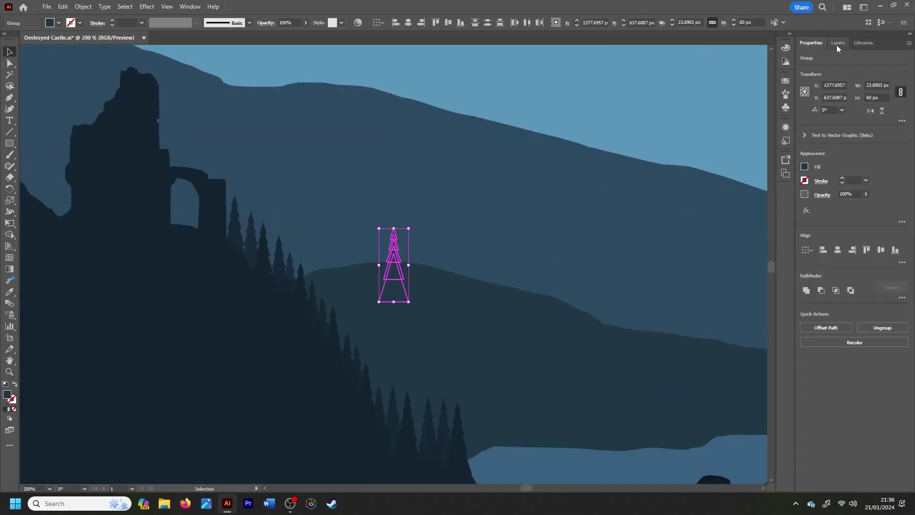
type("50")
key("Return")
left_click_drag(393, 265, 413, 212)
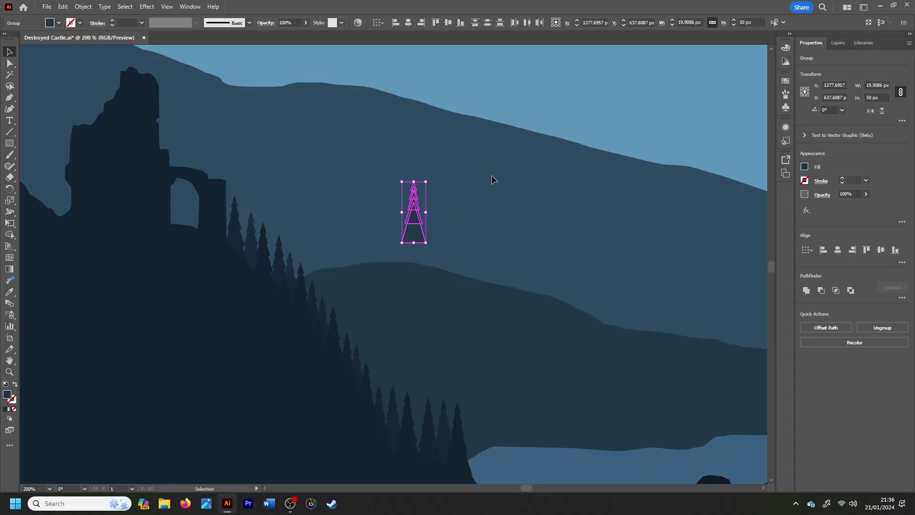
Select the 40 px tree and hide layer 2 with its dark forest
left_click(462, 204)
left_click(296, 267)
left_click(837, 42)
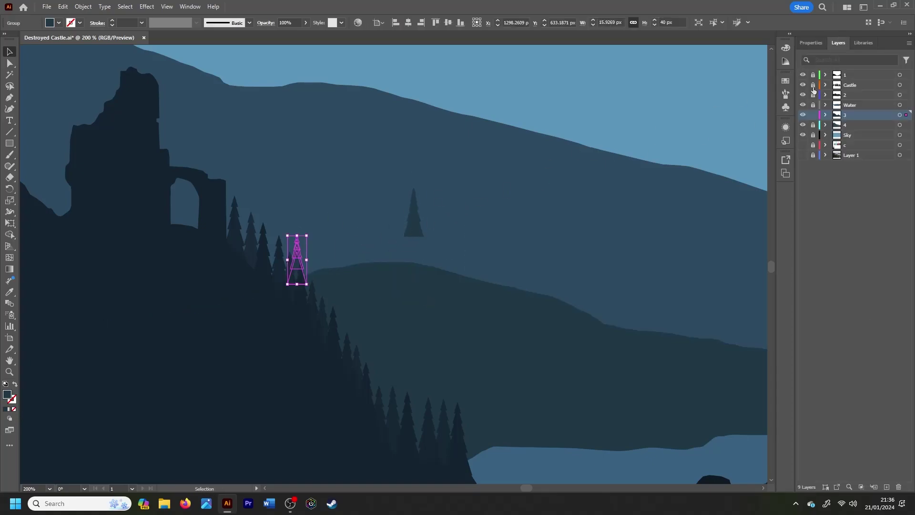
left_click(802, 95)
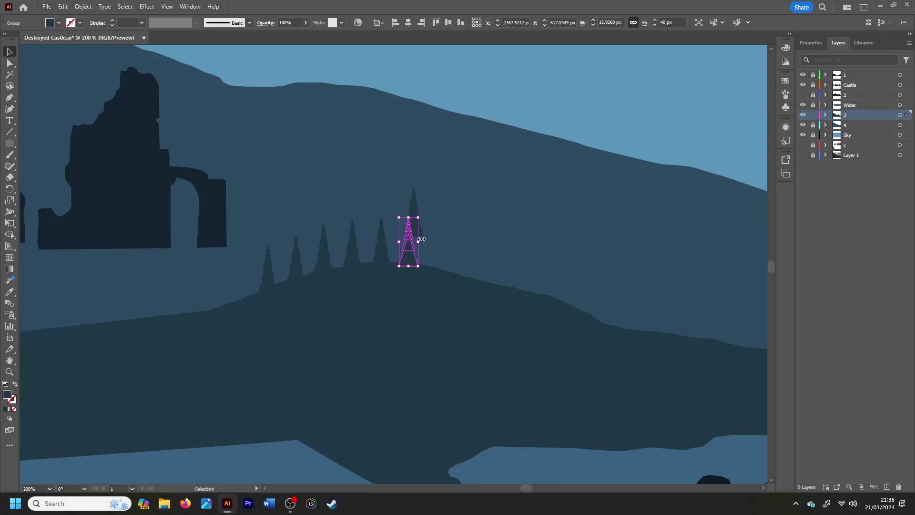
Copy the small tree along the farther ridge, stepping down toward the rocky hill
left_click_drag(413, 210, 520, 207)
left_click_drag(409, 246, 490, 262)
left_click_drag(490, 263, 521, 269)
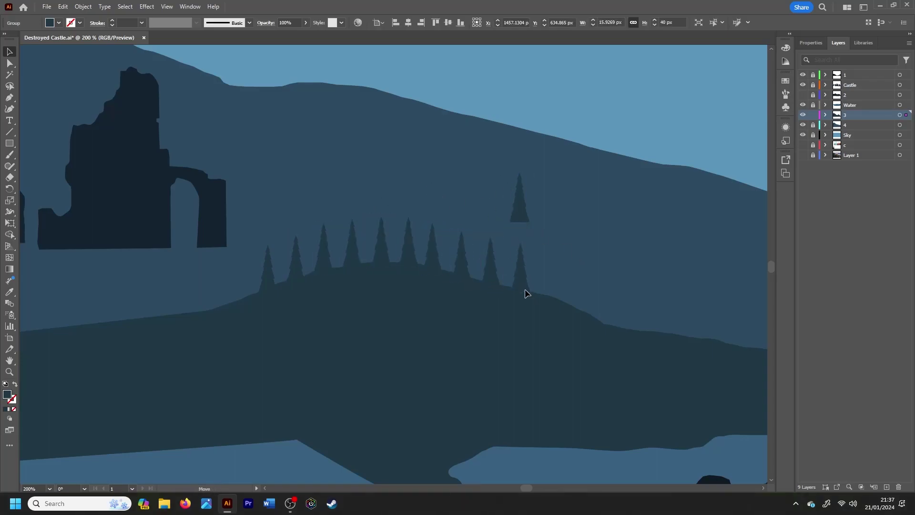
scroll(574, 333, "right", 5)
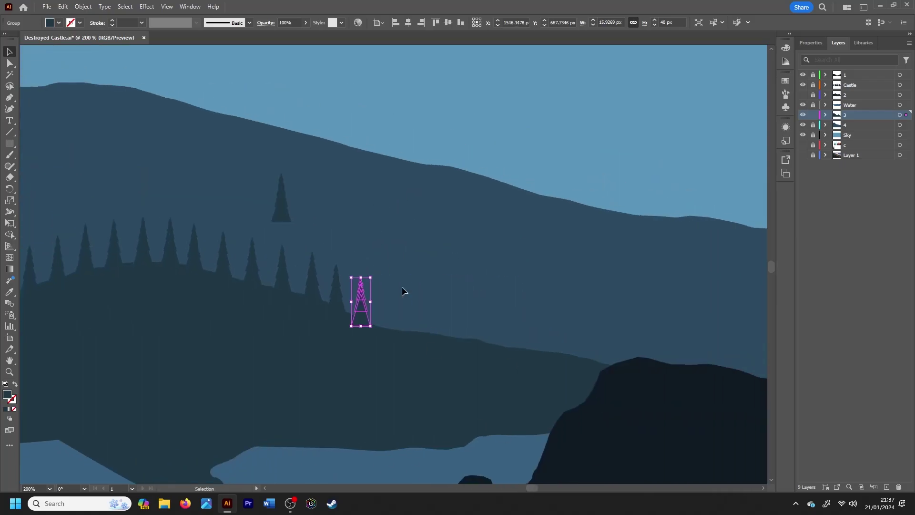
left_click_drag(282, 210, 524, 248)
mouse_move(360, 305)
left_mouse_down()
mouse_move(424, 332)
mouse_move(458, 329)
left_mouse_up()
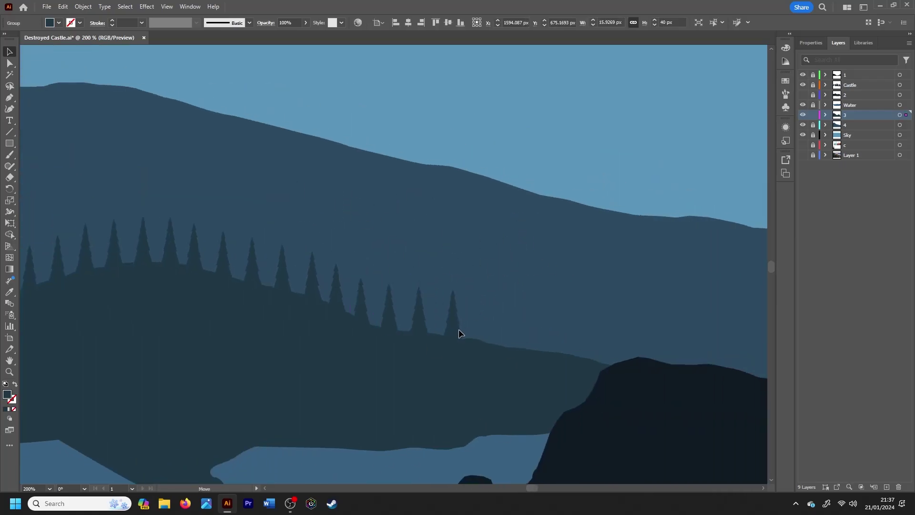
mouse_move(530, 255)
left_mouse_down()
mouse_move(526, 247)
mouse_move(478, 331)
mouse_move(509, 307)
left_mouse_up()
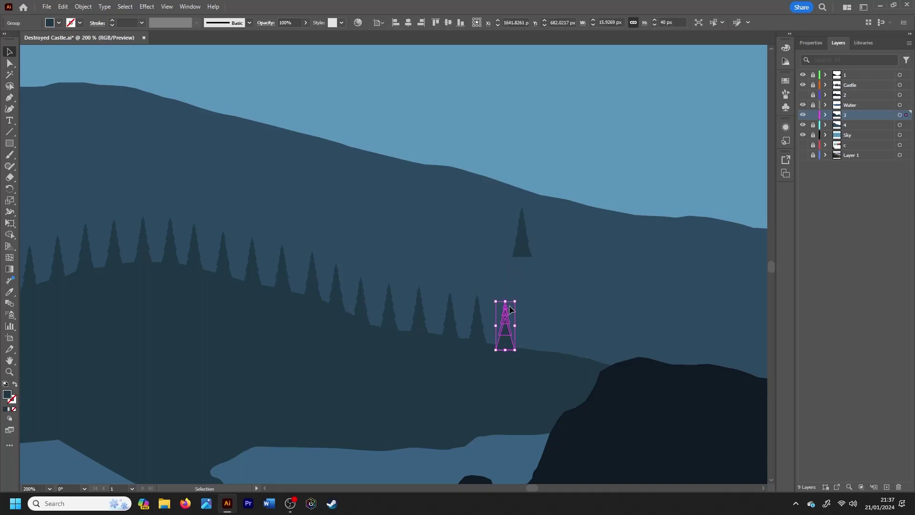
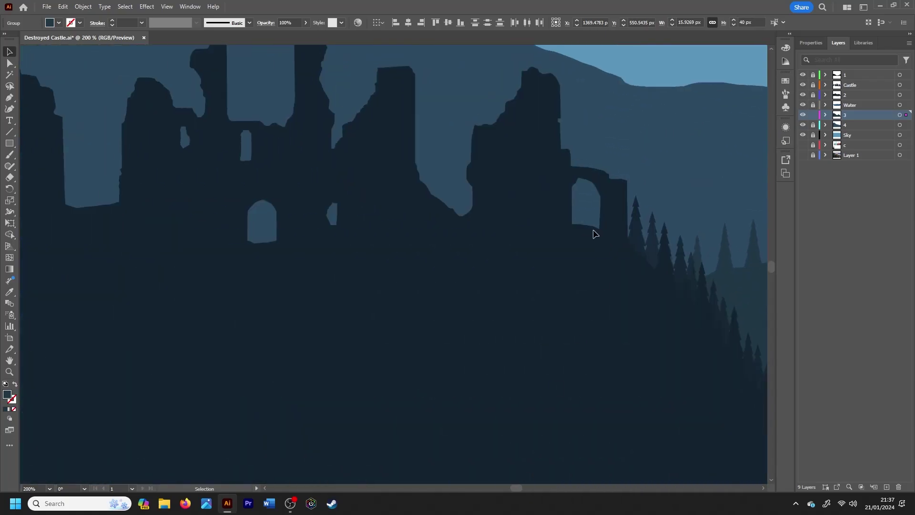
Alt-drag the first copies of the lone pine onto the hillside ridge
scroll(381, 279, "down", 3)
scroll(236, 246, "up", 5)
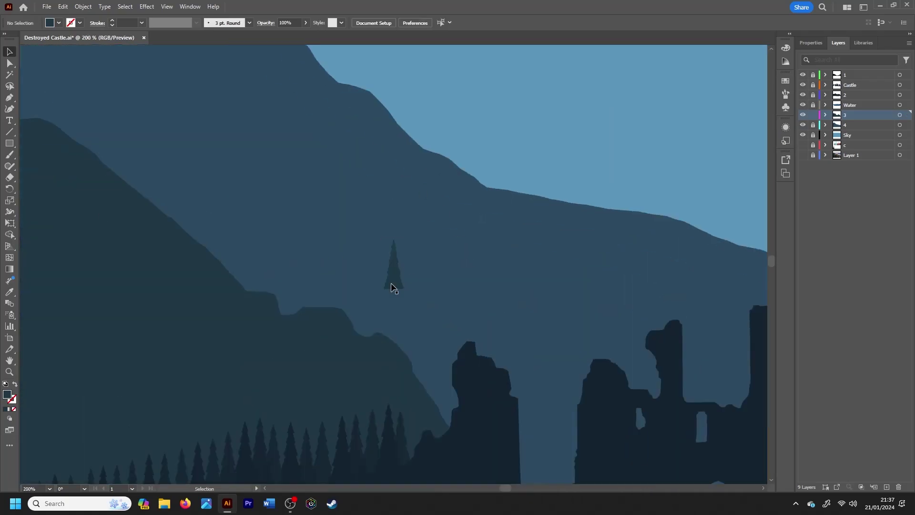
left_click_drag(394, 267, 249, 267)
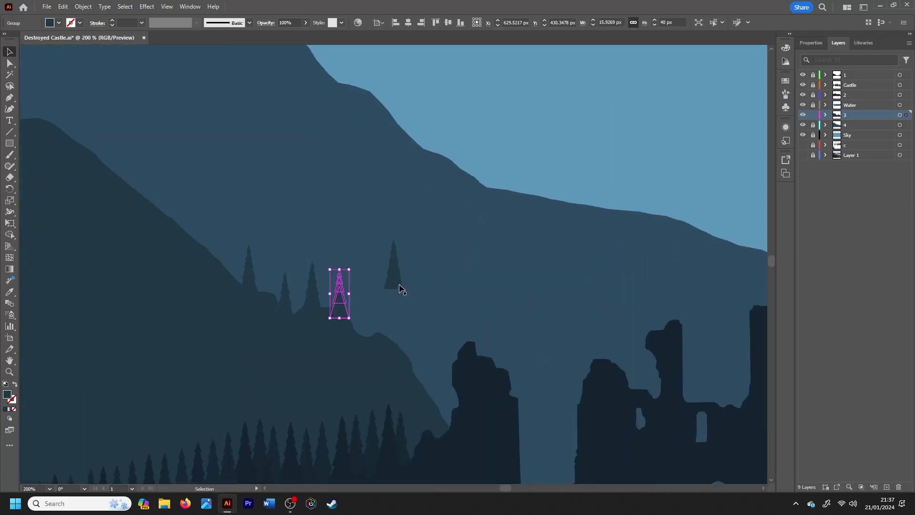
left_click_drag(399, 288, 397, 322)
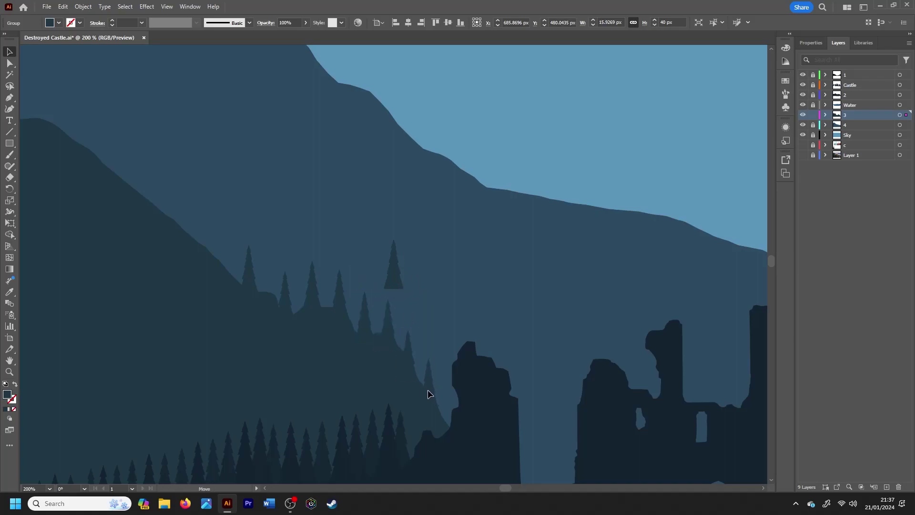
left_click_drag(453, 428, 203, 162)
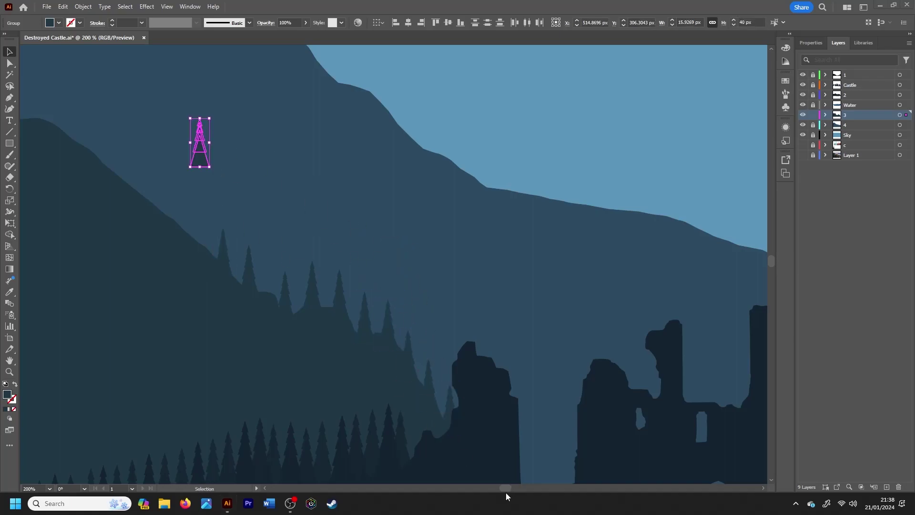
left_click_drag(505, 489, 501, 489)
mouse_move(471, 245)
left_mouse_down()
mouse_move(427, 206)
mouse_move(397, 135)
left_mouse_up()
left_click_drag(457, 155, 458, 158)
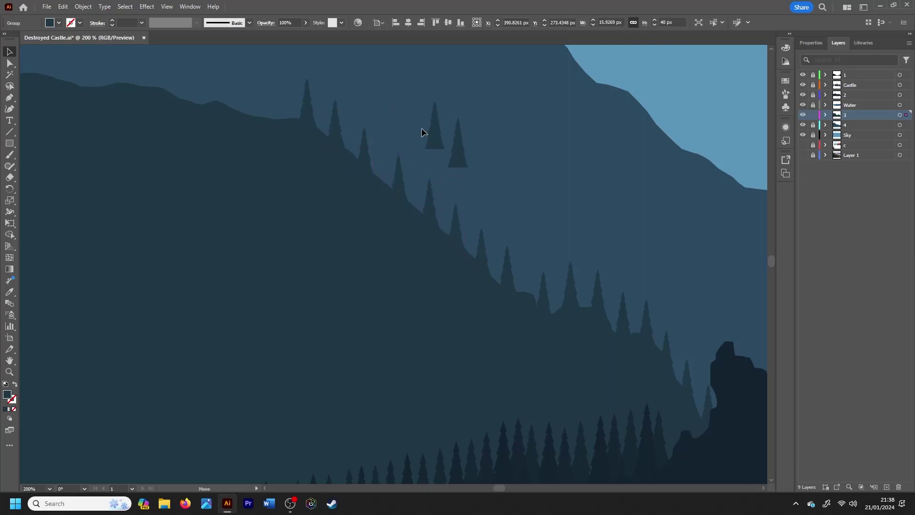
Undo a misplaced copy and add more pines along the ridge to its left end
key("ctrl+z")
key("ctrl+z")
left_click_drag(498, 488, 493, 486)
scroll(725, 241, "up", 3)
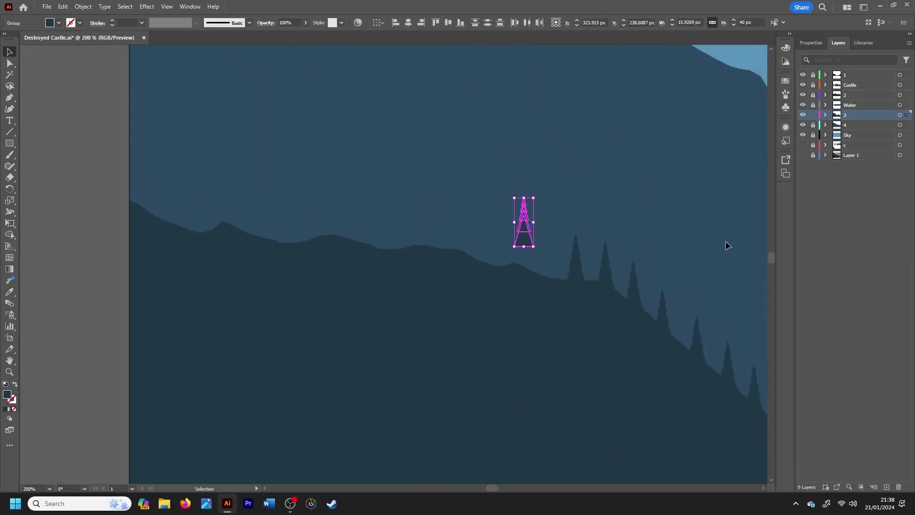
mouse_move(449, 135)
left_mouse_down("alt")
mouse_move(510, 253)
mouse_move(374, 238)
left_mouse_up("alt")
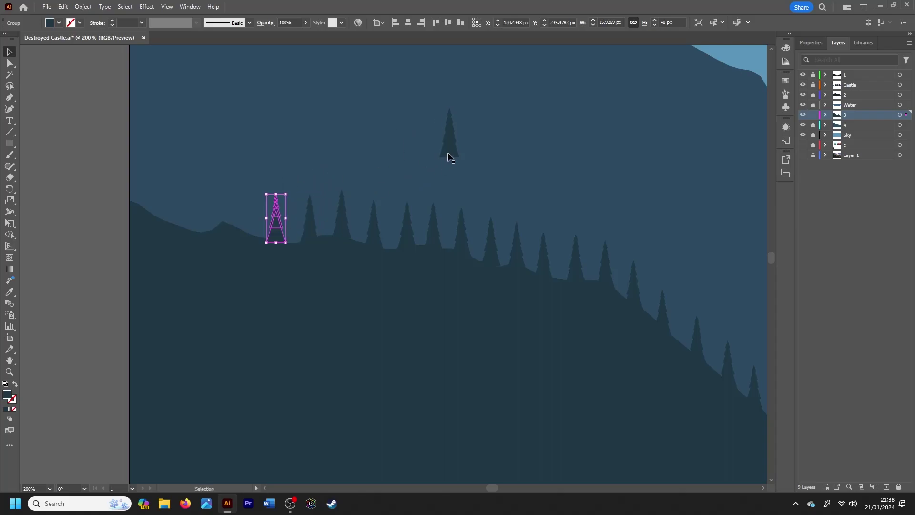
left_click_drag(448, 158, 434, 155)
left_click_drag(215, 210, 182, 221)
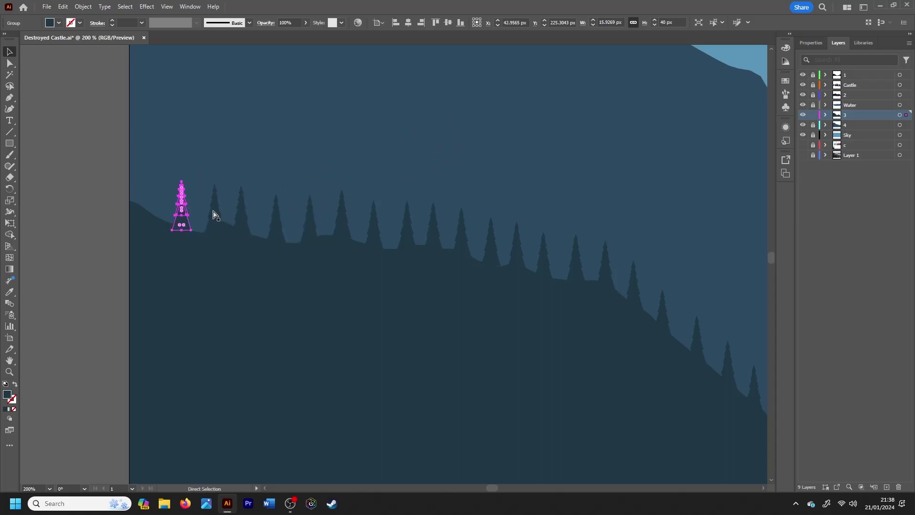
left_click(324, 139)
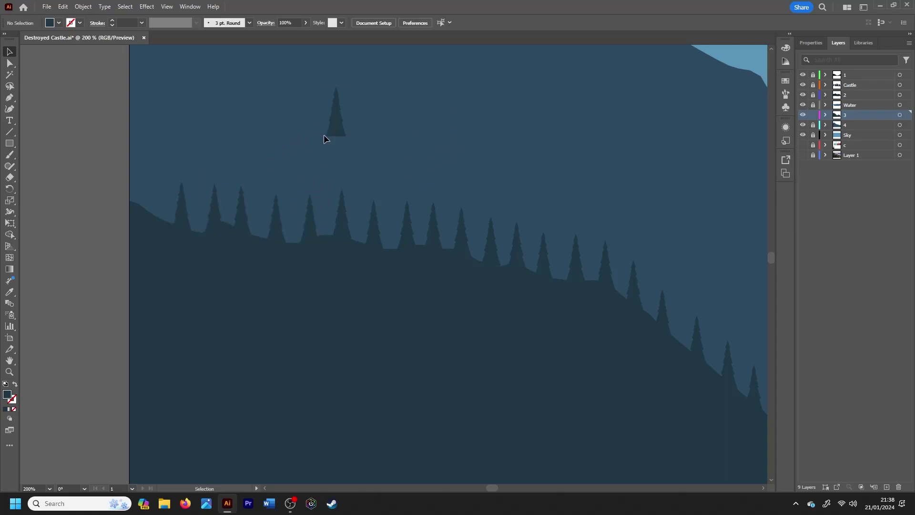
left_click(336, 116)
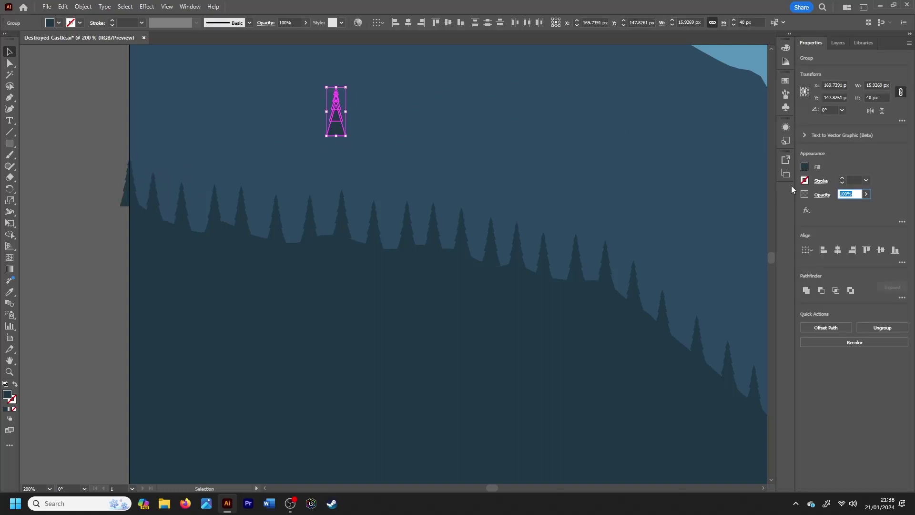
Add 80%-opacity pine copies to the ridge row and move the floating pine up the slope
left_click_drag(336, 116, 237, 227)
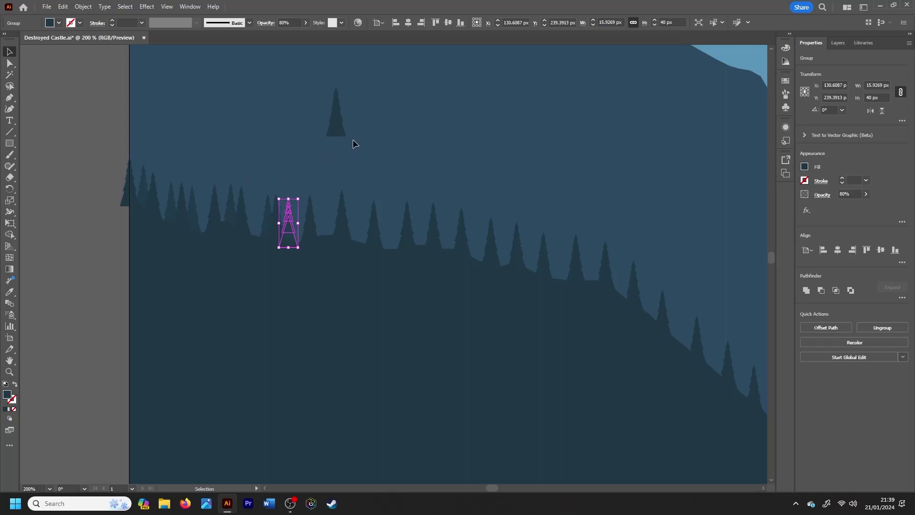
left_click_drag(336, 215, 360, 241)
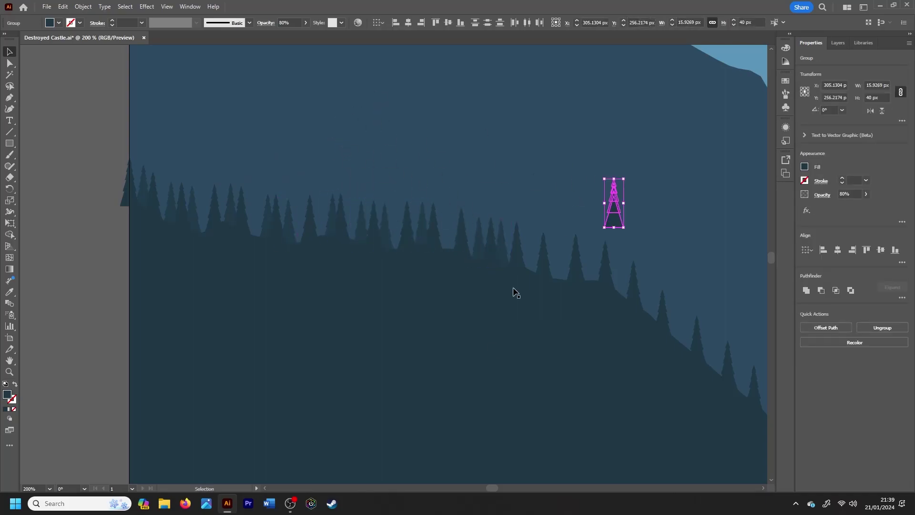
scroll(513, 290, "right", 5)
scroll(771, 261, "down", 2)
left_click(236, 198)
mouse_move(237, 202)
left_mouse_down()
mouse_move(277, 210)
mouse_move(404, 298)
left_mouse_up()
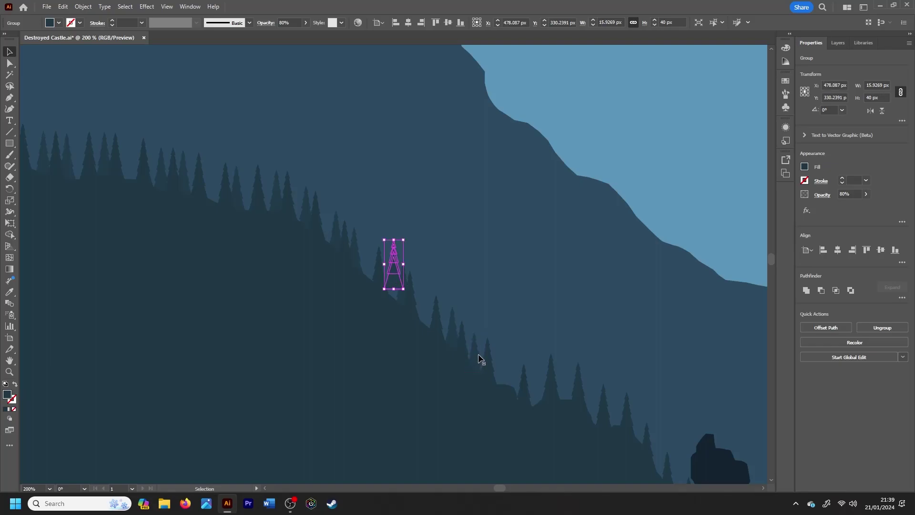
left_click_drag(508, 291, 471, 245)
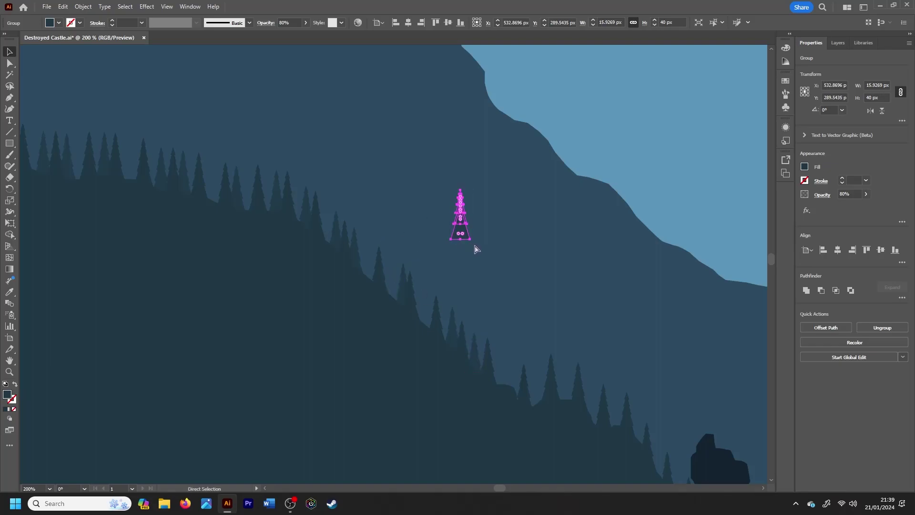
left_click(475, 249)
left_click_drag(451, 228, 547, 341)
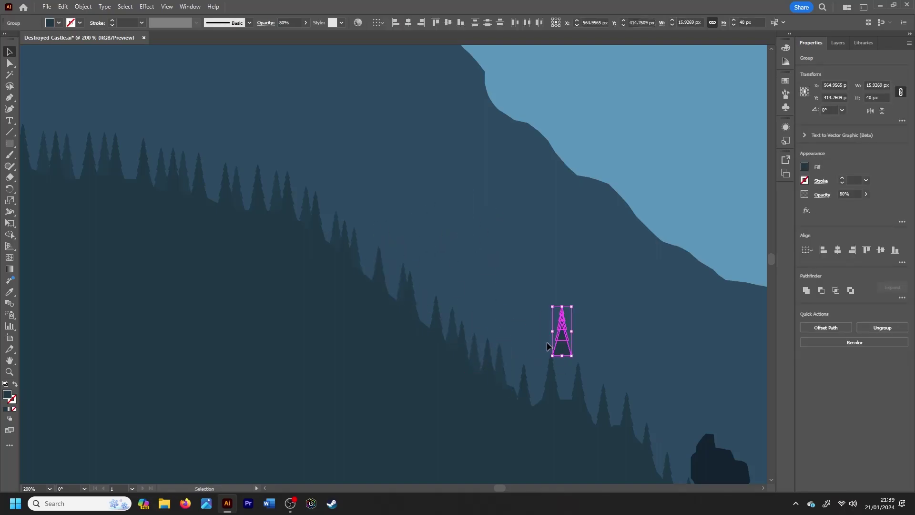
Spread more pine copies down through the forest on the slope
key("ctrl+equal")
scroll(545, 300, "down", 2)
left_click(434, 174)
mouse_move(337, 238)
left_mouse_down()
mouse_move(403, 231)
mouse_move(478, 272)
mouse_move(510, 306)
mouse_move(537, 376)
left_mouse_up()
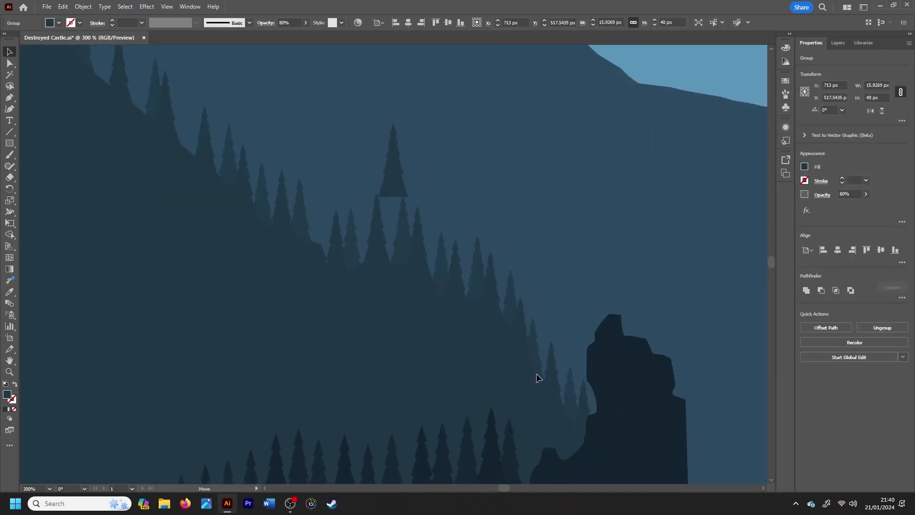
left_click_drag(394, 176, 650, 283)
left_click(606, 277)
key("ctrl+minus")
key("ctrl+minus")
Paste a pine copy and move pine groups into gaps in the ridge row
scroll(463, 467, "right", 5)
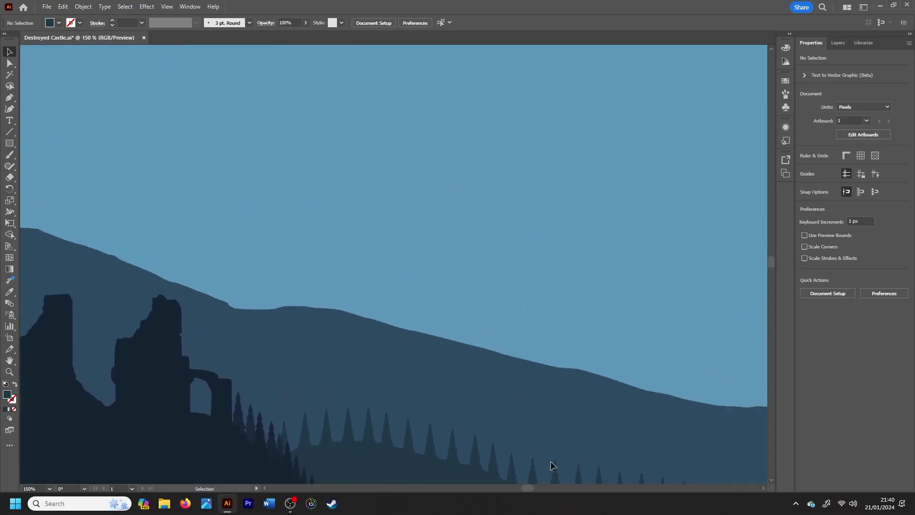
scroll(543, 458, "down", 3)
scroll(532, 490, "right", 3)
scroll(531, 489, "left", 4)
key("ctrl+v")
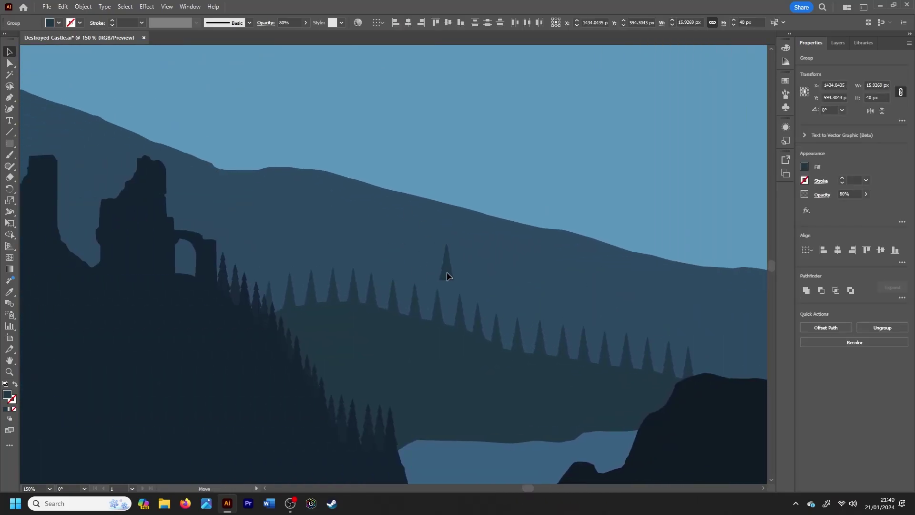
key("ctrl+plus")
left_click(147, 333)
left_click_drag(148, 332, 227, 309)
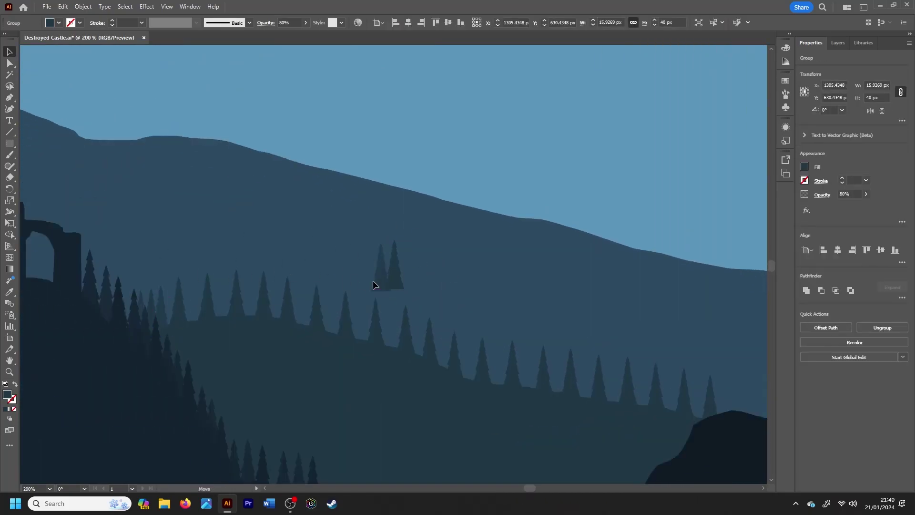
left_click_drag(400, 286, 387, 293)
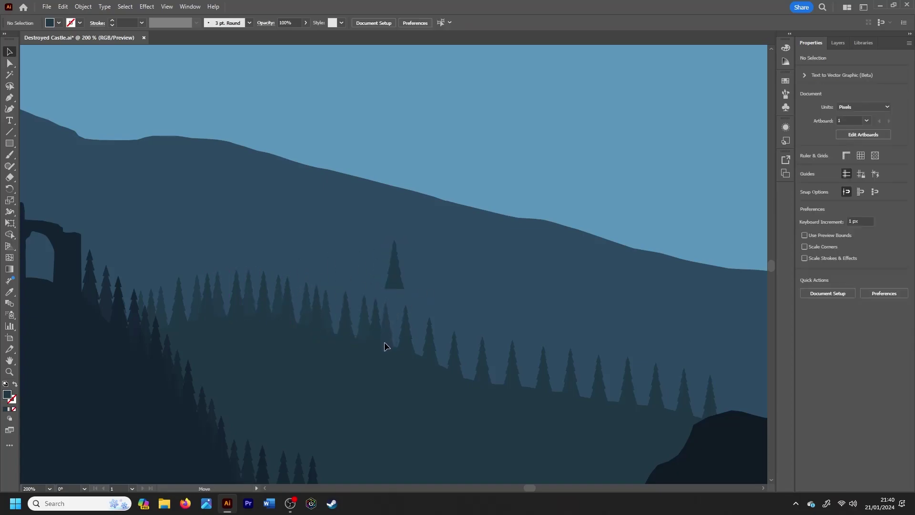
left_click_drag(367, 333, 423, 351)
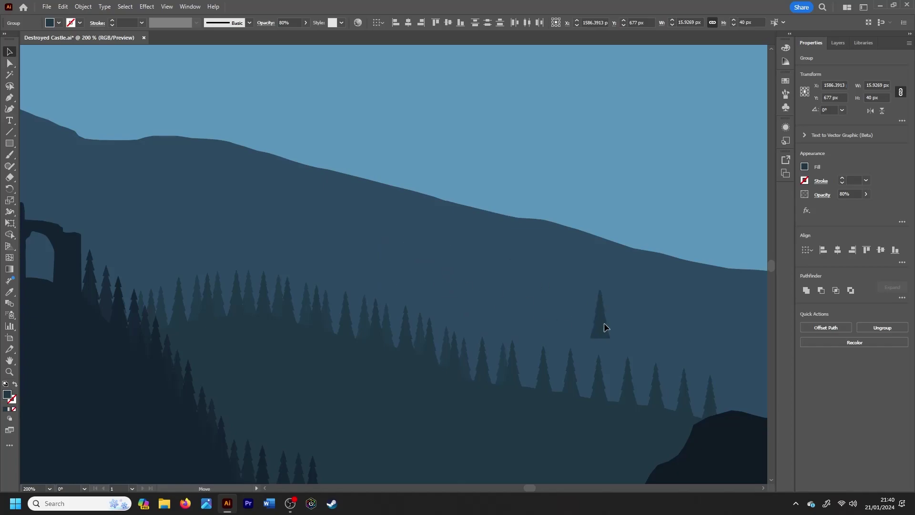
Add more pine copies along the lower forest row toward the right
left_click_drag(444, 315, 595, 317)
key("ctrl+=")
left_click(420, 282)
left_click_drag(286, 353, 271, 352)
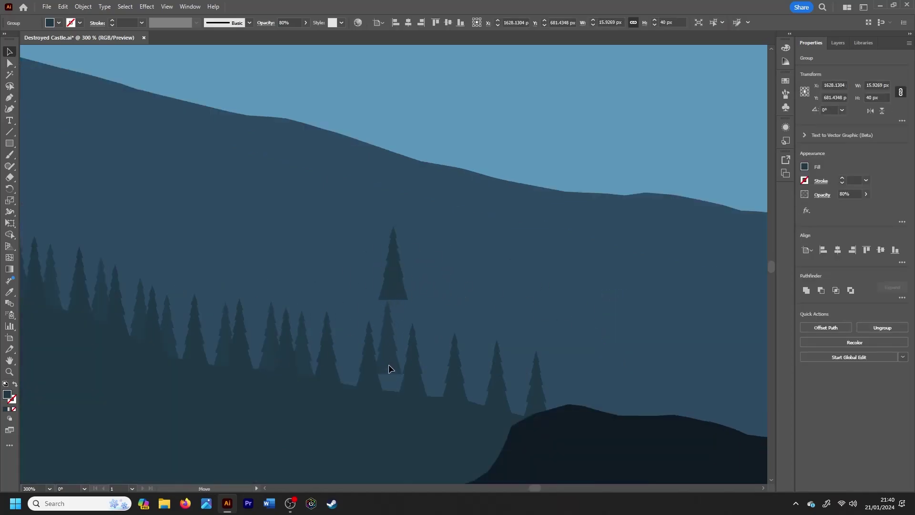
left_click_drag(388, 364, 428, 390)
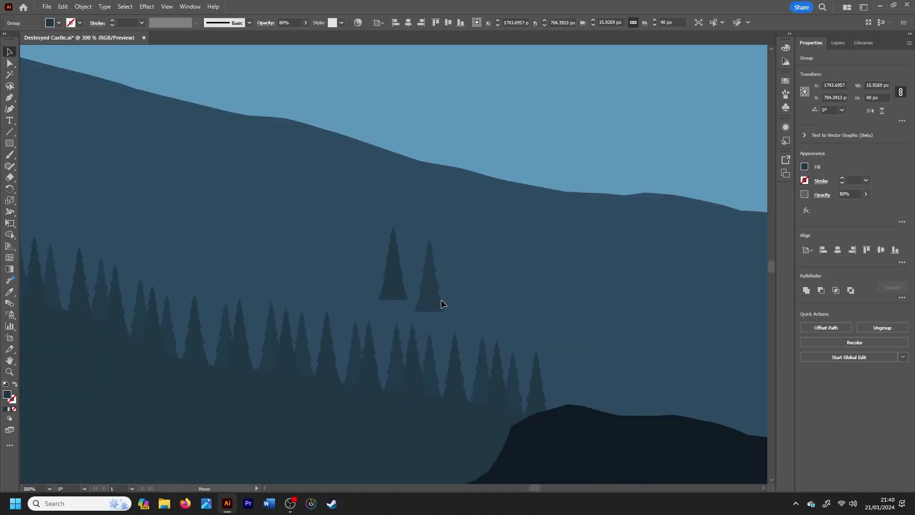
left_click_drag(467, 348, 562, 425)
Set the pine to 90% opacity and add copies to the lower forest rows
left_click(393, 267)
type("90")
key("Return")
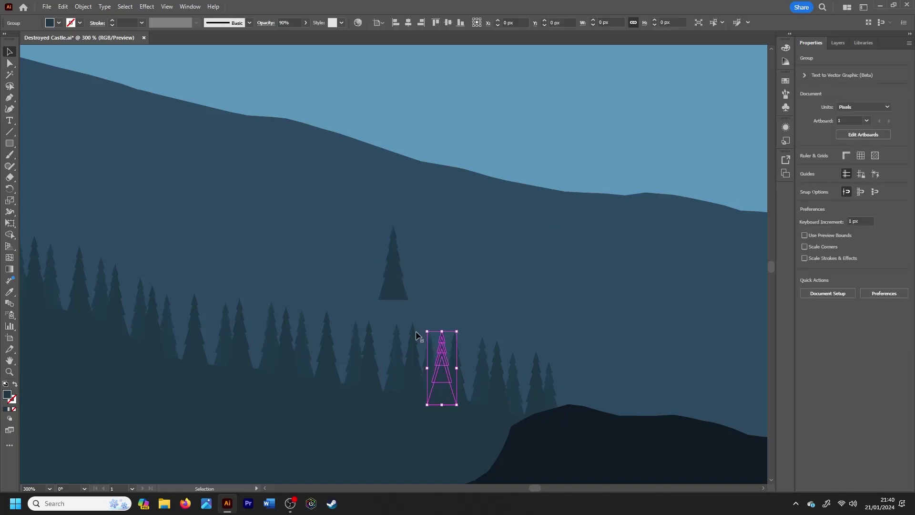
left_click_drag(416, 331, 396, 323)
left_click_drag(530, 401, 570, 405)
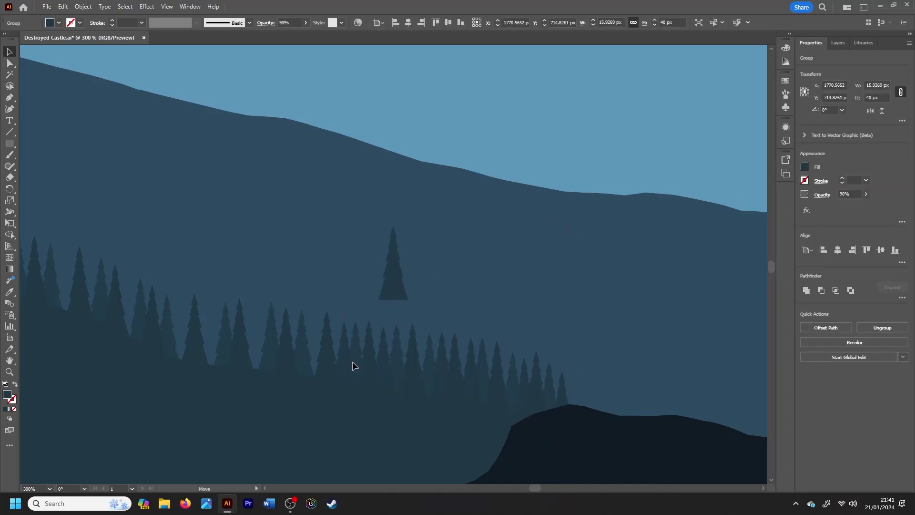
Move the lone pine and a pine group left into the left forest row
left_click(312, 343)
mouse_move(388, 290)
left_mouse_down()
mouse_move(191, 354)
mouse_move(201, 230)
mouse_move(179, 326)
left_mouse_up()
left_click_drag(162, 271, 64, 331)
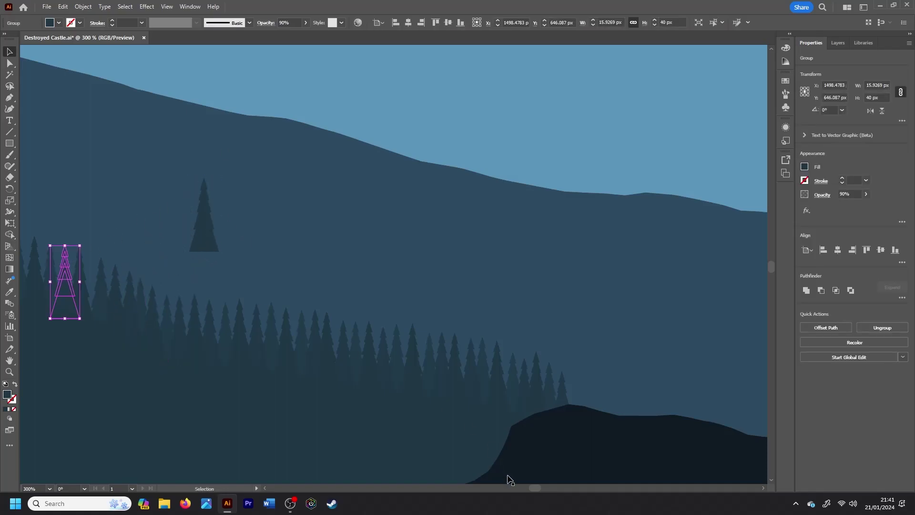
scroll(334, 267, "left", 10)
left_click_drag(590, 247, 269, 164)
left_click_drag(358, 238, 114, 277)
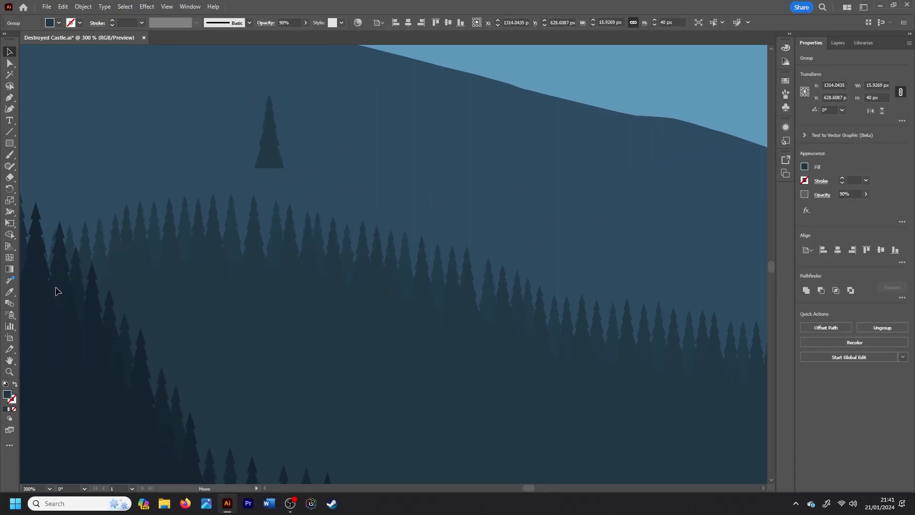
left_click(269, 138)
left_click(321, 238)
key("ctrl+minus")
key("ctrl+minus")
Settle a stray tree group among the ridge pines along the slope
left_click_drag(533, 492, 513, 492)
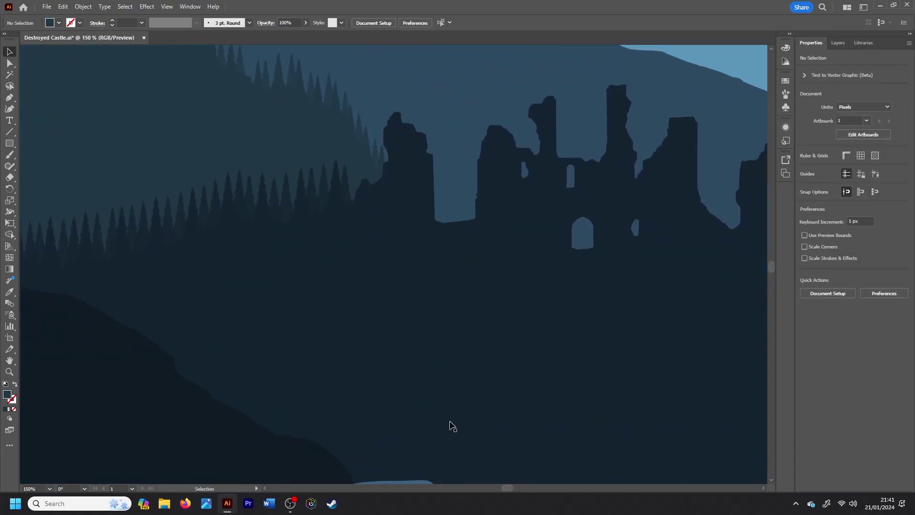
mouse_move(388, 284)
left_mouse_down()
mouse_move(362, 183)
mouse_move(361, 97)
left_mouse_up()
scroll(466, 288, "up", 4)
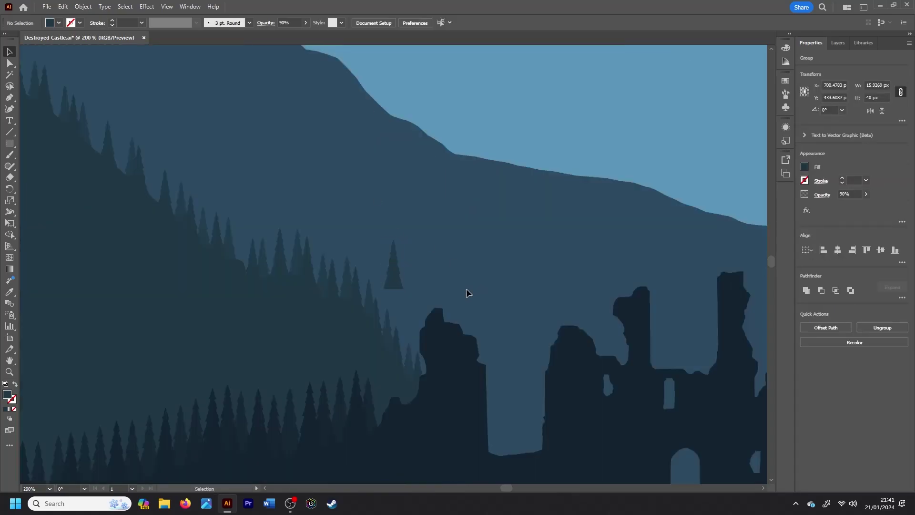
key("ctrl+plus")
key("ctrl+plus")
left_click(744, 267)
left_click_drag(402, 247, 297, 230)
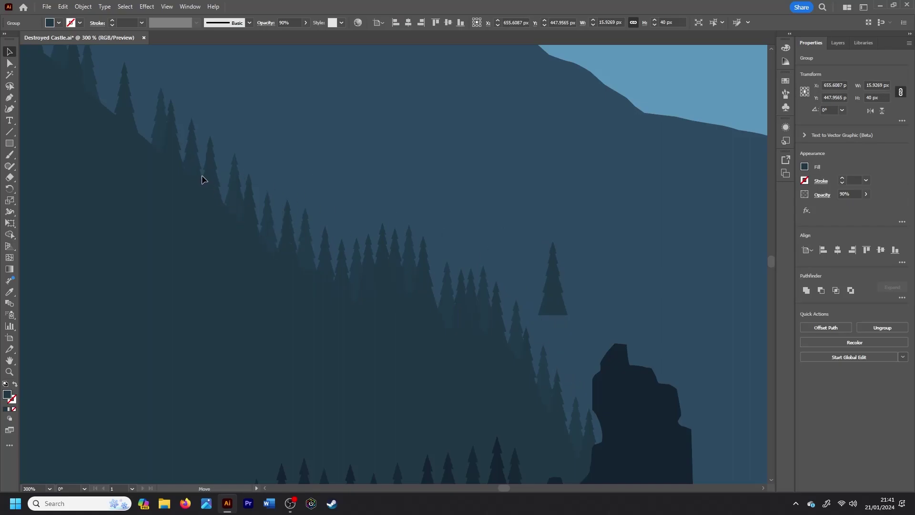
left_click_drag(297, 230, 550, 293)
scroll(550, 294, "up", 3)
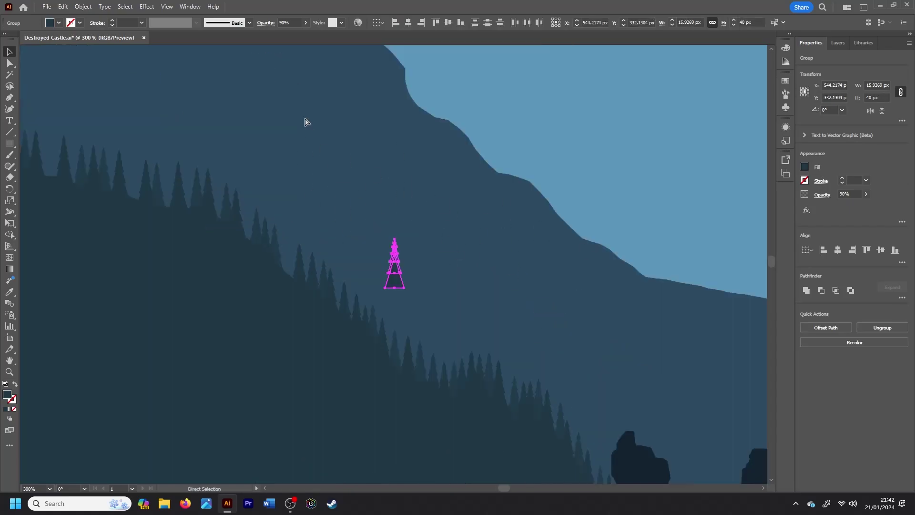
Drop the centre tree and the floating two-tree group into the ridge row
left_click(242, 241)
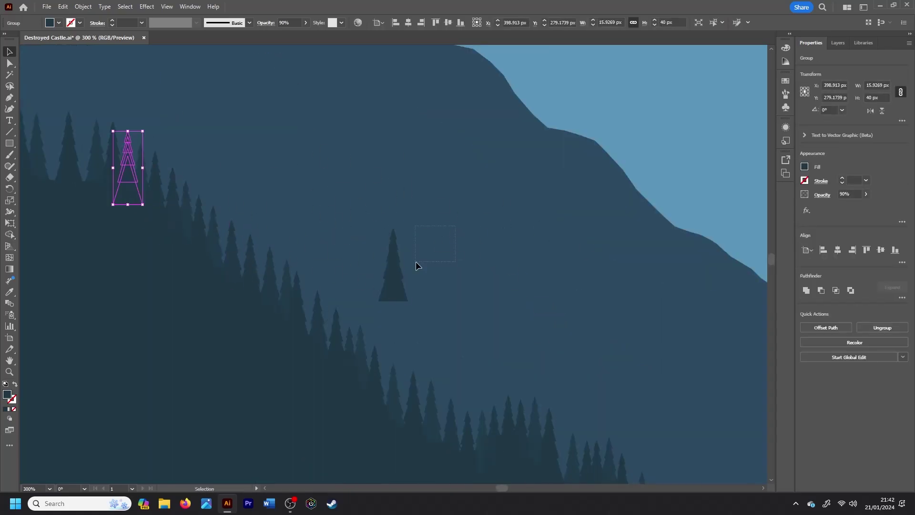
left_click_drag(392, 276, 258, 168)
left_click_drag(497, 487, 496, 488)
left_click_drag(771, 259, 771, 258)
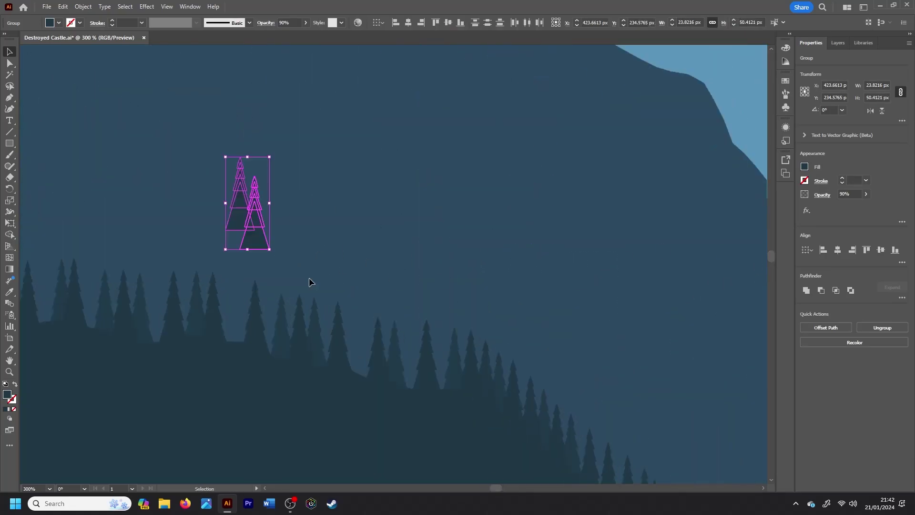
left_click_drag(496, 488, 493, 486)
left_click(506, 259)
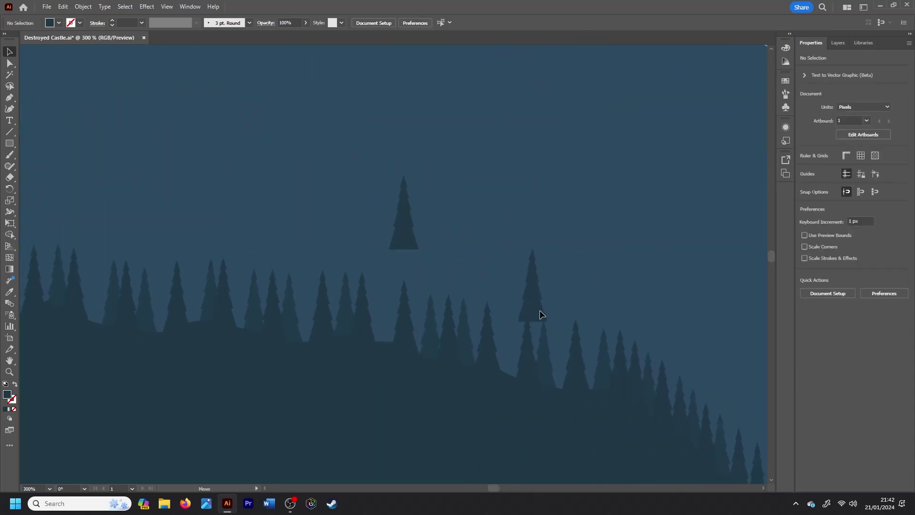
mouse_move(391, 222)
left_mouse_down()
mouse_move(589, 355)
mouse_move(507, 367)
mouse_move(415, 353)
left_mouse_up()
left_click_drag(310, 338, 242, 331)
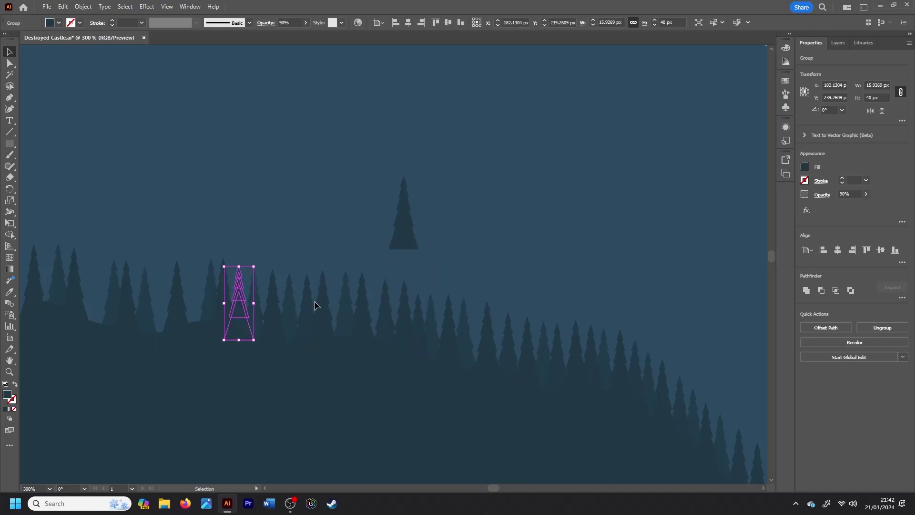
mouse_move(241, 300)
left_mouse_down()
mouse_move(90, 310)
mouse_move(198, 297)
left_mouse_up()
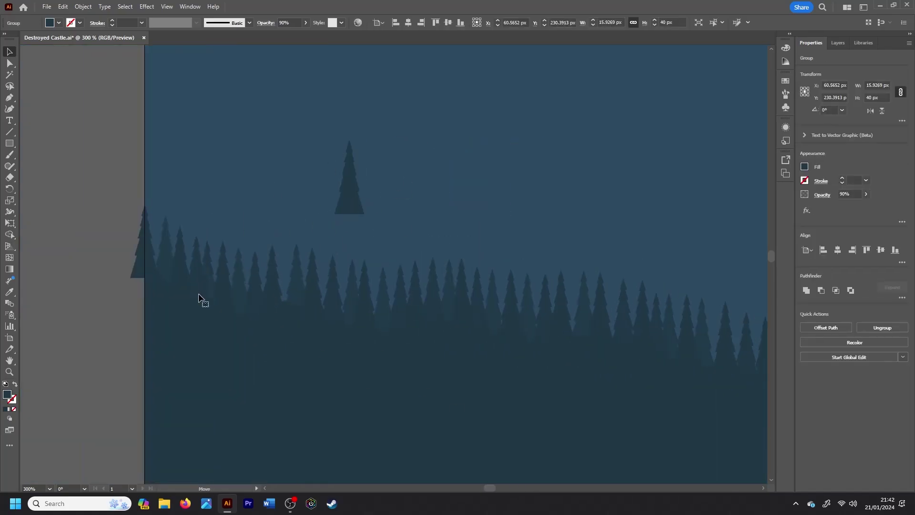
left_click(337, 218)
scroll(430, 195, "down", 1)
Unlock layer 4 and select the small pine floating in the sky
scroll(430, 196, "down", 4)
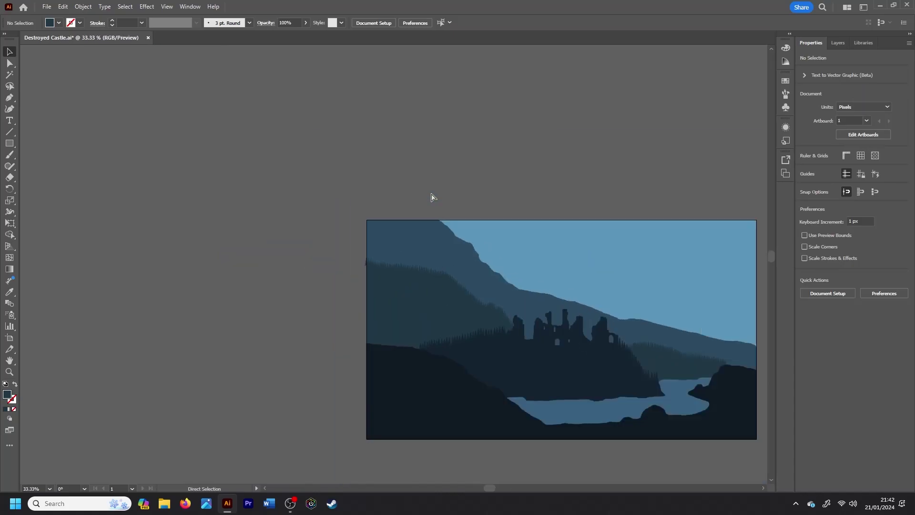
left_click_drag(482, 484, 510, 484)
left_click(838, 43)
left_click(813, 125)
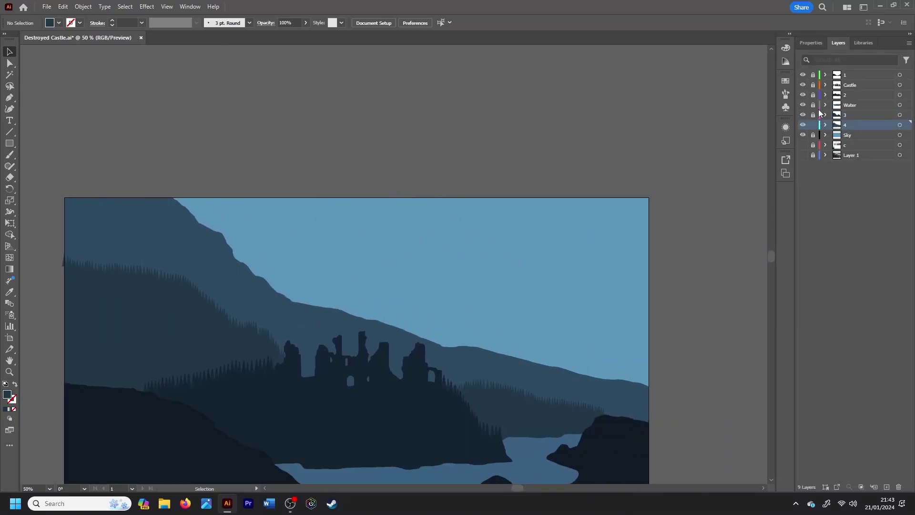
left_click(899, 124)
left_click(811, 42)
Set the sky pine's height to 30 px and bring up the Libraries panel
key("BackSpace")
key("BackSpace")
type("30")
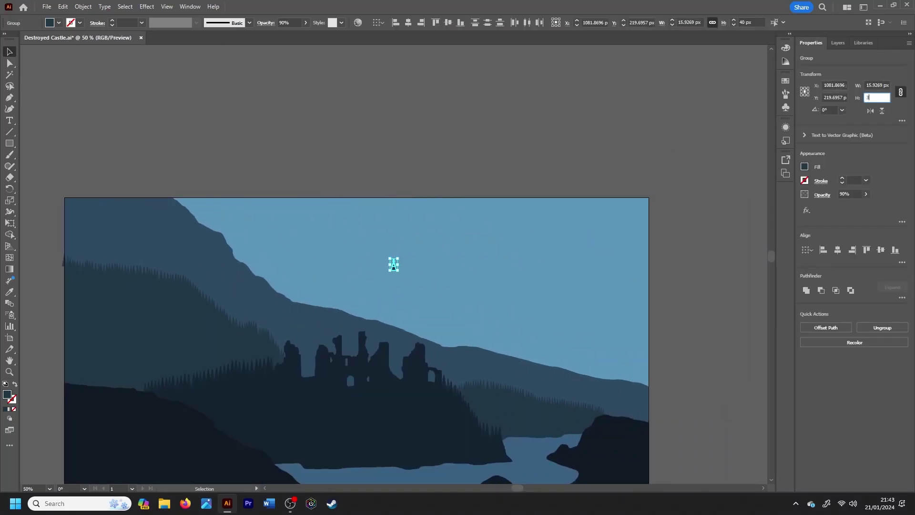
key("Return")
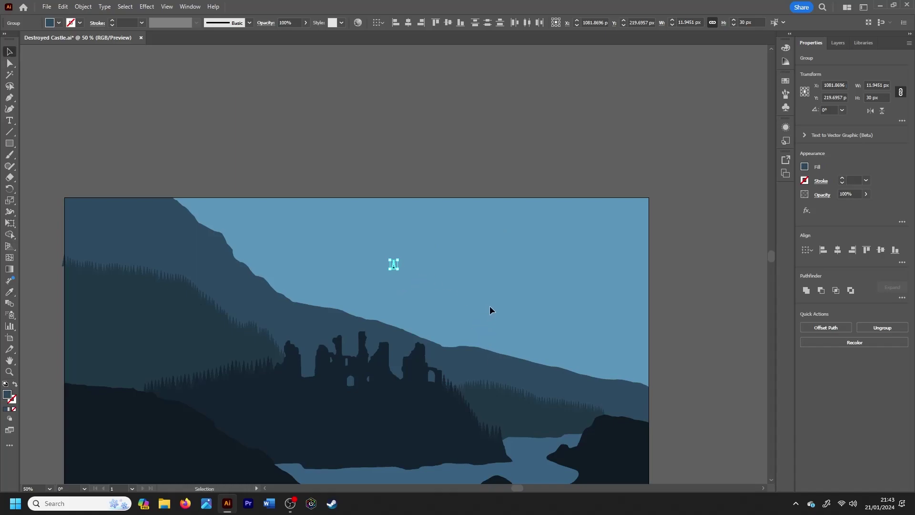
left_click(490, 305)
key("ctrl+equal")
key("ctrl+equal")
key("ctrl+equal")
scroll(545, 270, "down", 3)
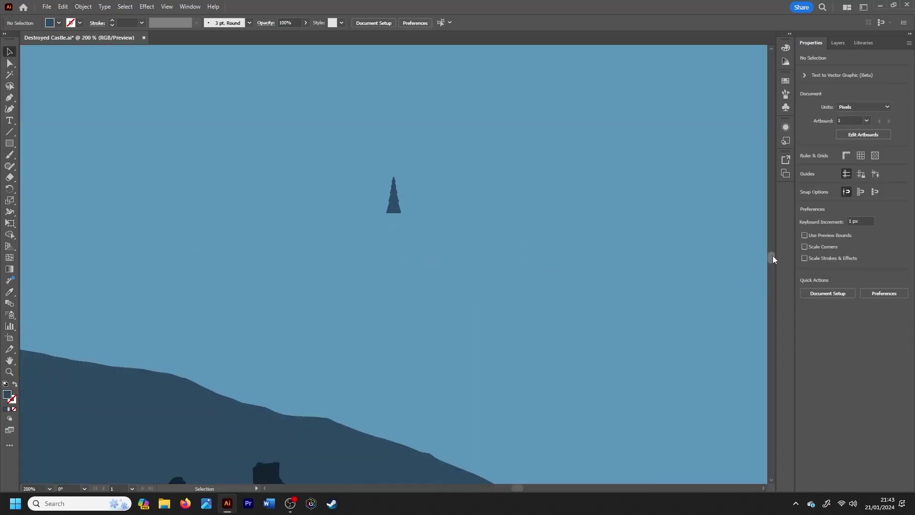
scroll(772, 256, "down", 1)
key("ctrl+minus")
key("ctrl+minus")
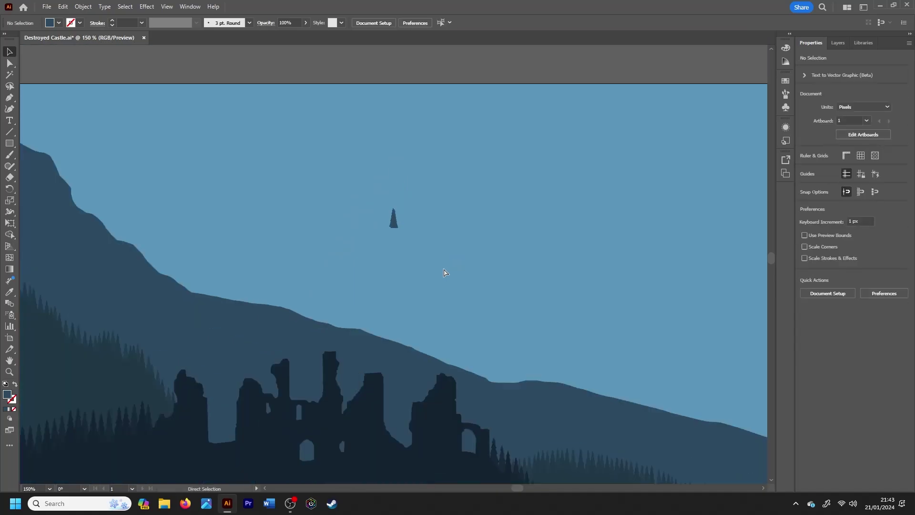
key("ctrl+minus")
key("ctrl+minus")
left_click(862, 44)
Place a ruin asset from the Towers library and set its height to 30 px
left_click(802, 59)
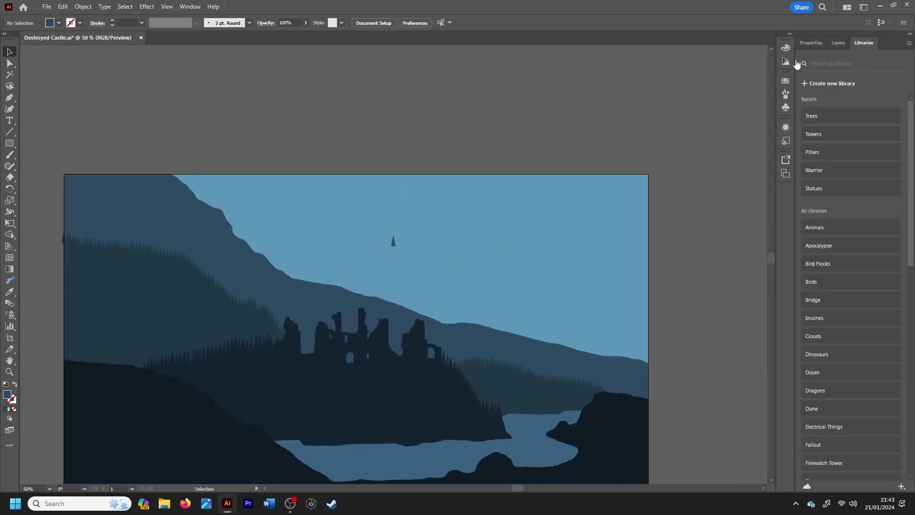
left_click(824, 333)
right_click(797, 353)
left_click(831, 243)
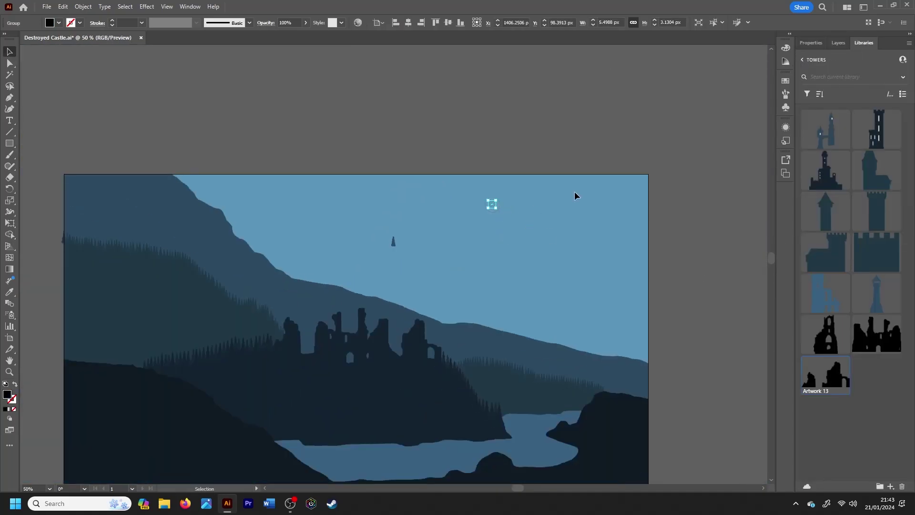
left_click(875, 97)
type("30")
key("Return")
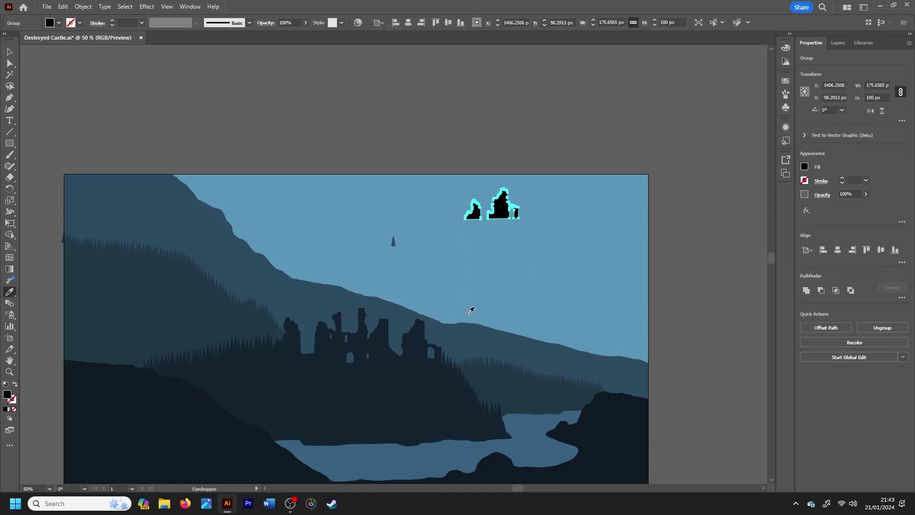
Colour the ruins like the distant hill and move both tower pieces onto its ridge
left_click(461, 224)
key("ctrl+plus")
left_click_drag(543, 191, 498, 273)
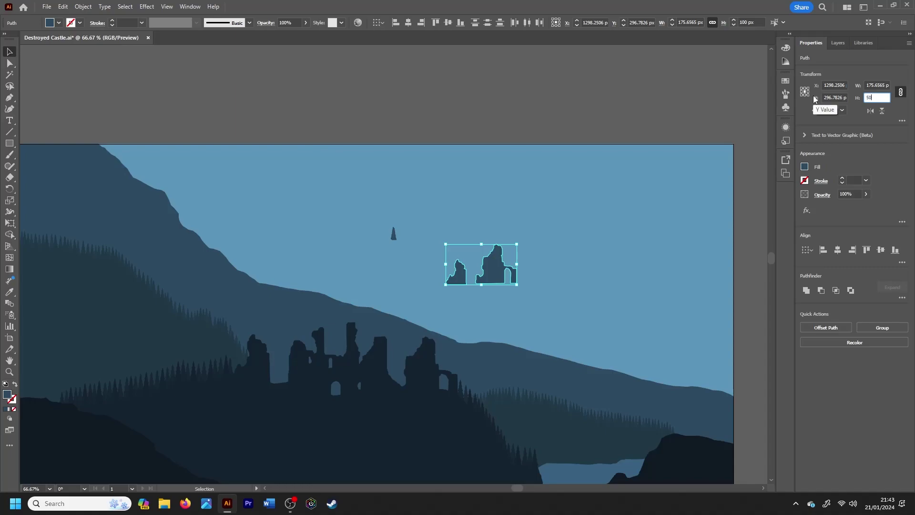
key("ctrl+plus")
mouse_move(405, 267)
left_mouse_down()
mouse_move(401, 372)
mouse_move(277, 348)
left_mouse_up()
left_click(361, 318)
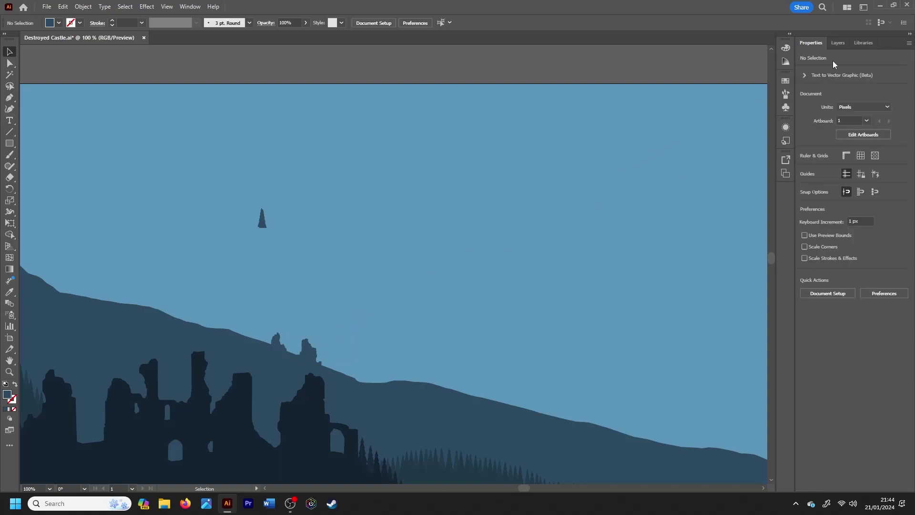
Place a 65 px tall castle ruin from Libraries onto the far ridge
left_click(863, 42)
left_click_drag(819, 323, 382, 311)
left_click(810, 42)
left_click(875, 97)
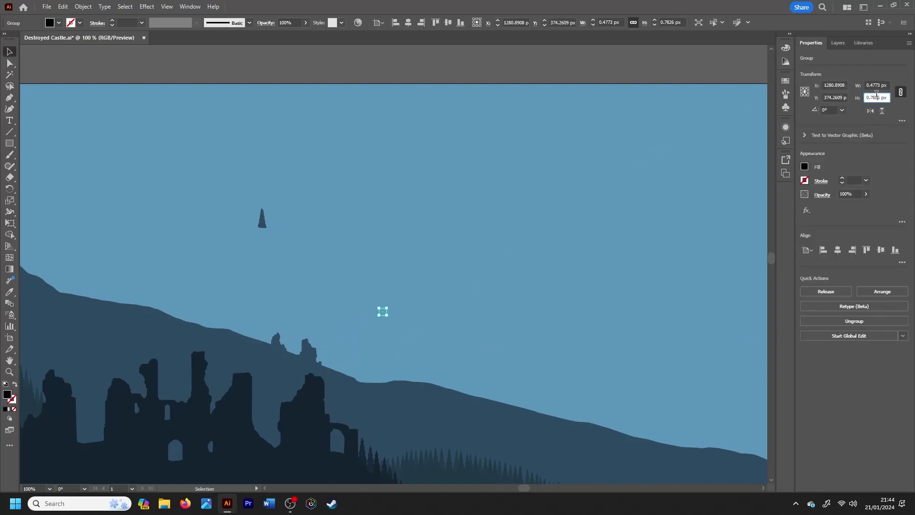
type("65")
key("Return")
left_click(418, 304)
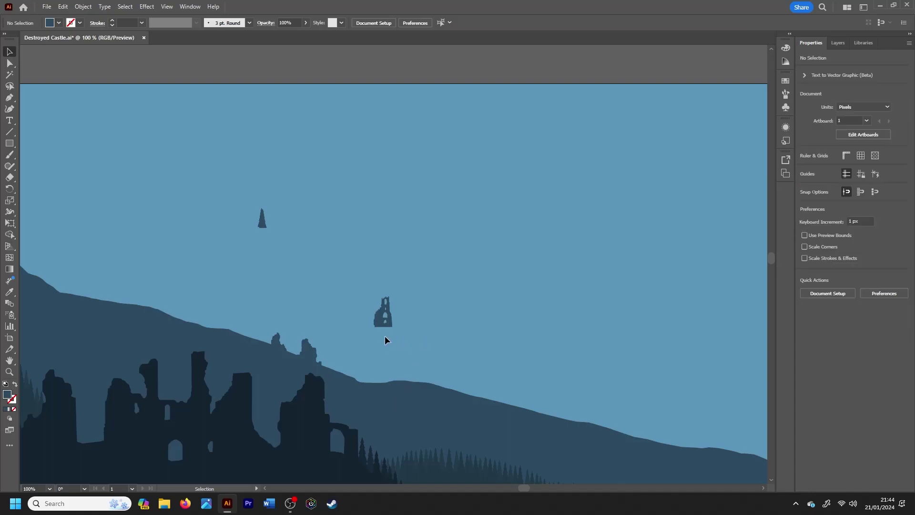
left_click_drag(383, 315, 384, 369)
Set a mirrored copy of the small tower fragment beside the castle
left_click(278, 341)
key("a")
key("ctrl+equal")
key("ctrl+equal")
key("ctrl+equal")
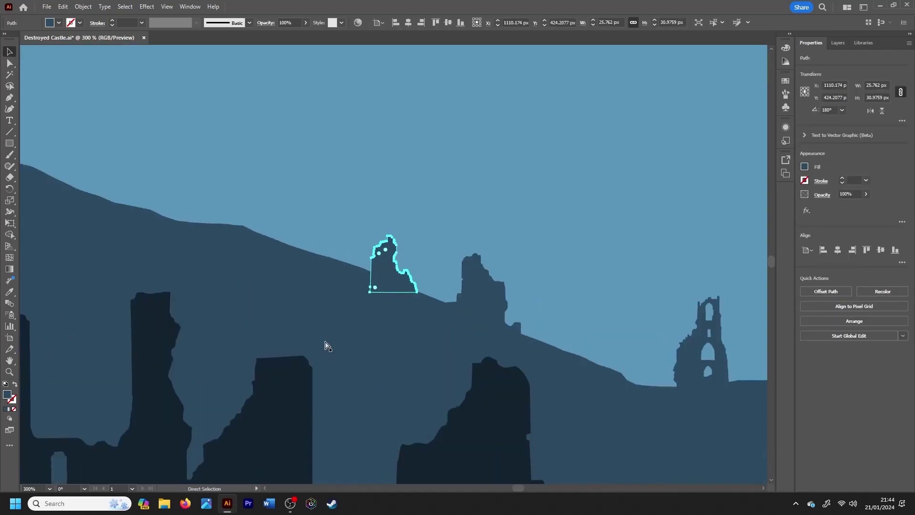
key("v")
mouse_move(396, 283)
left_mouse_down()
mouse_move(669, 388)
mouse_move(733, 387)
left_mouse_up()
left_click(600, 292)
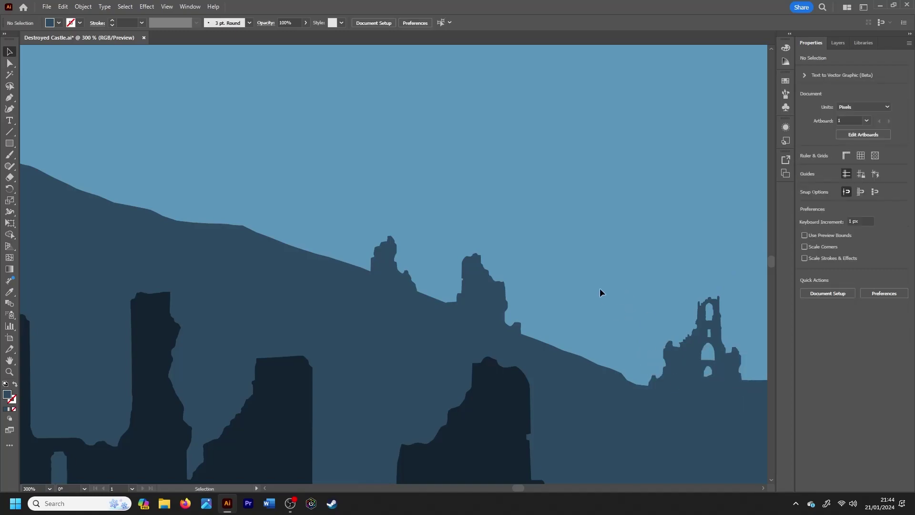
key("ctrl+minus")
key("ctrl+minus")
key("ctrl+minus")
key("ctrl+minus")
Zoom onto the ridge and bring the lone sky pine down as the first hill-ridge copy
key("ctrl+plus")
key("ctrl+plus")
key("ctrl+plus")
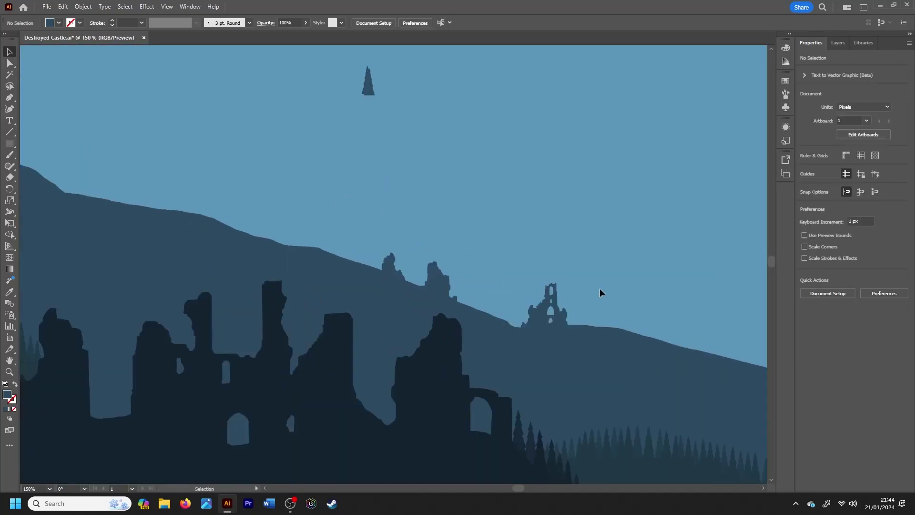
left_click_drag(368, 259, 373, 269)
key("ctrl+plus")
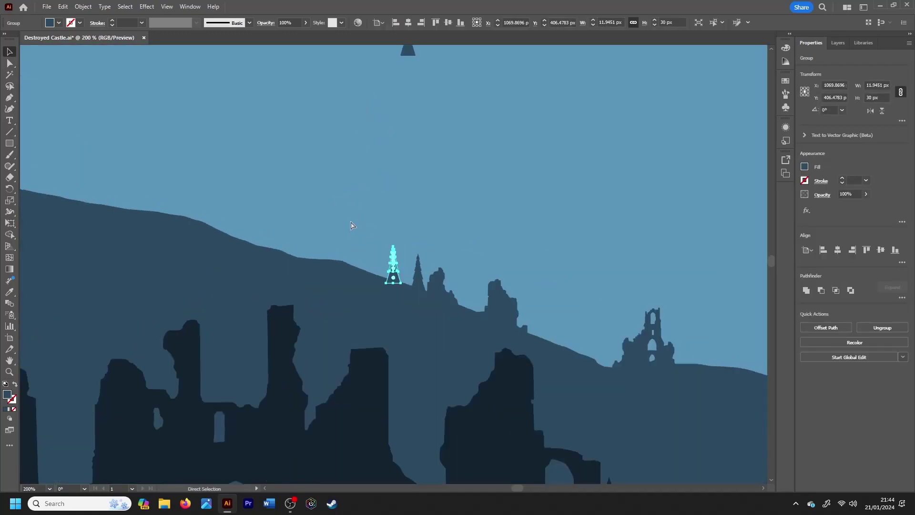
left_click_drag(770, 261, 770, 247)
mouse_move(347, 188)
left_mouse_down()
mouse_move(339, 233)
mouse_move(368, 327)
mouse_move(350, 321)
left_mouse_up()
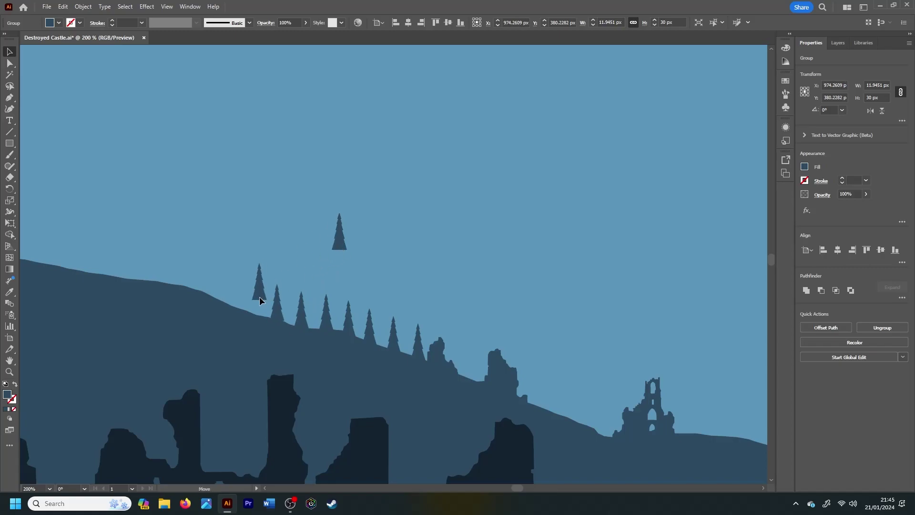
left_click_drag(259, 300, 251, 315)
Place several more pine copies along the lower part of the dark blue hill ridge
left_click_drag(339, 247, 336, 248)
left_click_drag(273, 305, 199, 276)
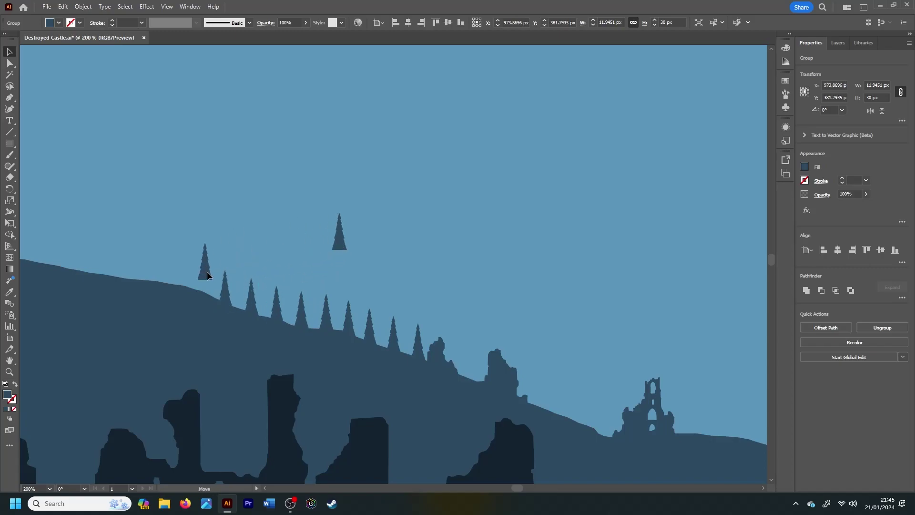
left_click_drag(339, 241, 261, 252)
key("ctrl+z")
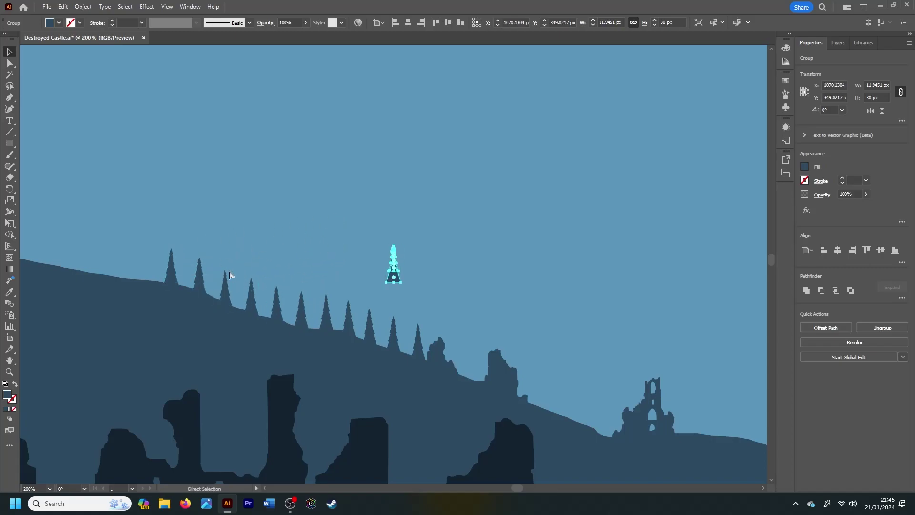
left_click_drag(393, 266, 143, 267)
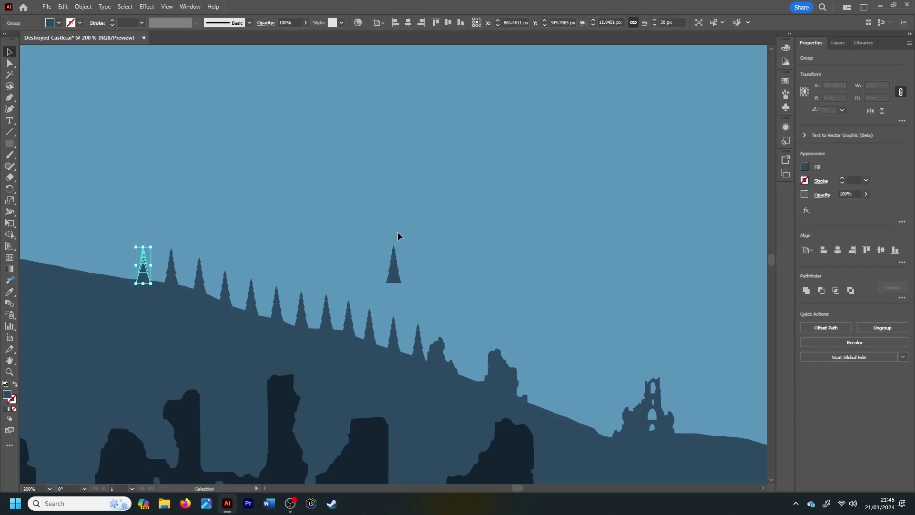
left_click_drag(387, 268, 128, 177)
Move pine copies higher up the slope, including the floating trees
scroll(511, 488, "left", 5)
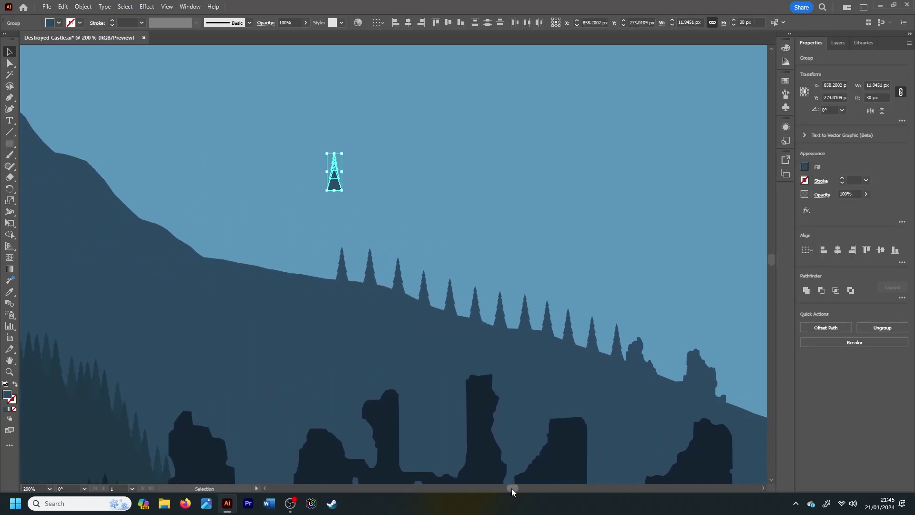
scroll(389, 198, "left", 5)
left_click(389, 198)
left_click_drag(532, 285, 510, 259)
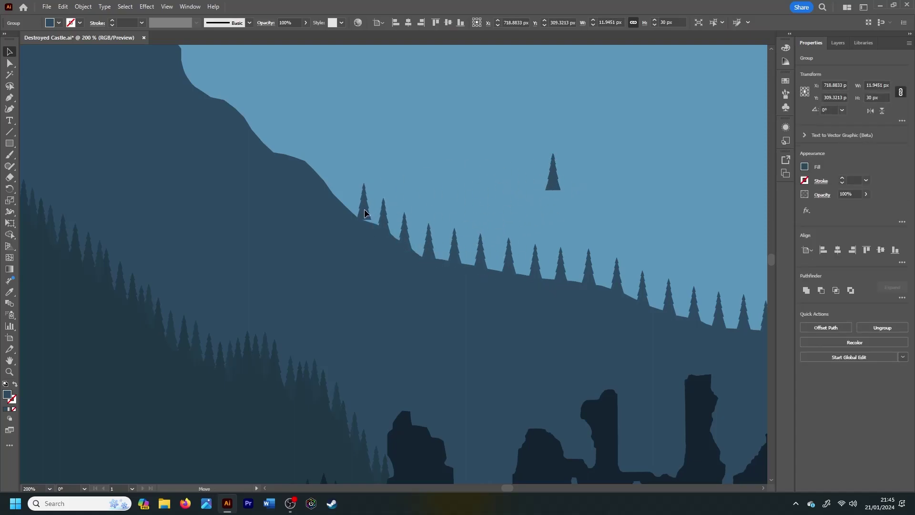
left_click_drag(366, 213, 354, 182)
mouse_move(525, 171)
left_mouse_down()
mouse_move(313, 167)
mouse_move(296, 135)
left_mouse_up()
left_click(552, 176)
left_click_drag(551, 176, 252, 76)
Carry the remaining small pines up the steep upper slope toward the artboard's top edge
scroll(772, 259, "up", 5)
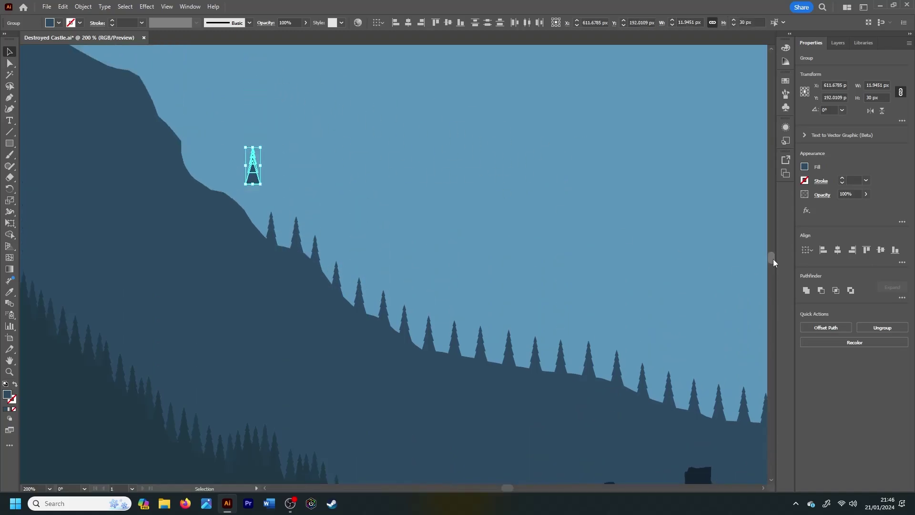
scroll(507, 486, "left", 2)
mouse_move(354, 286)
left_mouse_down()
mouse_move(347, 268)
mouse_move(274, 220)
left_mouse_up()
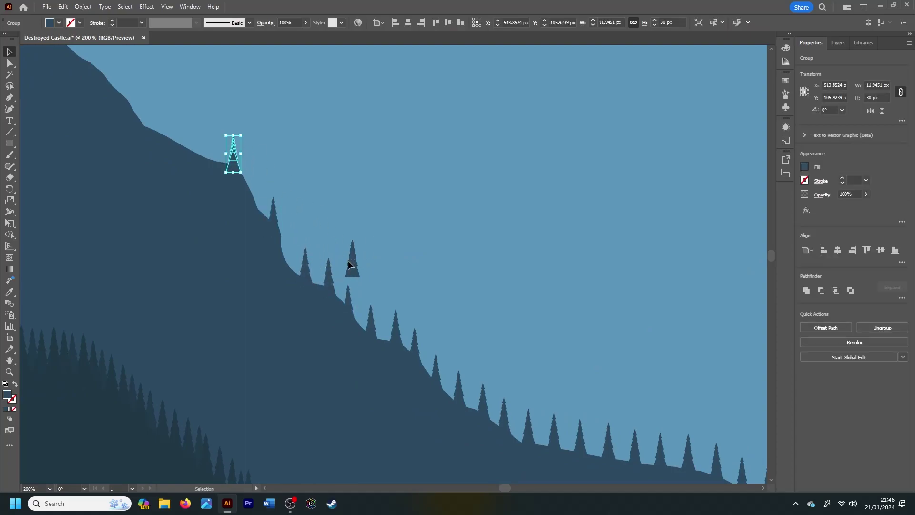
left_click_drag(348, 263, 238, 115)
mouse_move(253, 206)
left_mouse_down()
mouse_move(213, 150)
mouse_move(189, 138)
left_mouse_up()
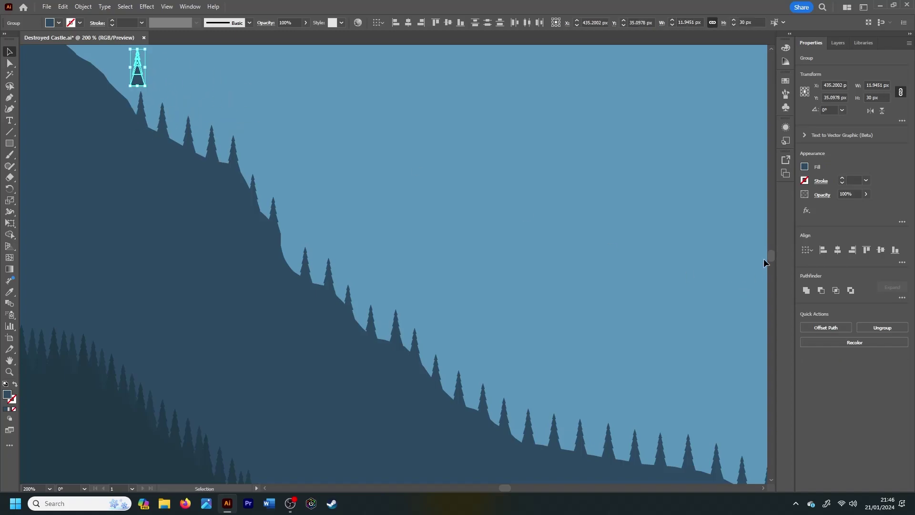
scroll(226, 113, "up", 5)
scroll(226, 113, "left", 5)
mouse_move(258, 218)
left_mouse_down()
mouse_move(236, 193)
mouse_move(644, 395)
left_mouse_up()
scroll(770, 253, "down", 3)
scroll(771, 257, "down", 4)
Add pine copies on the slope near the castle ruins, shifting one further right
scroll(721, 312, "right", 10)
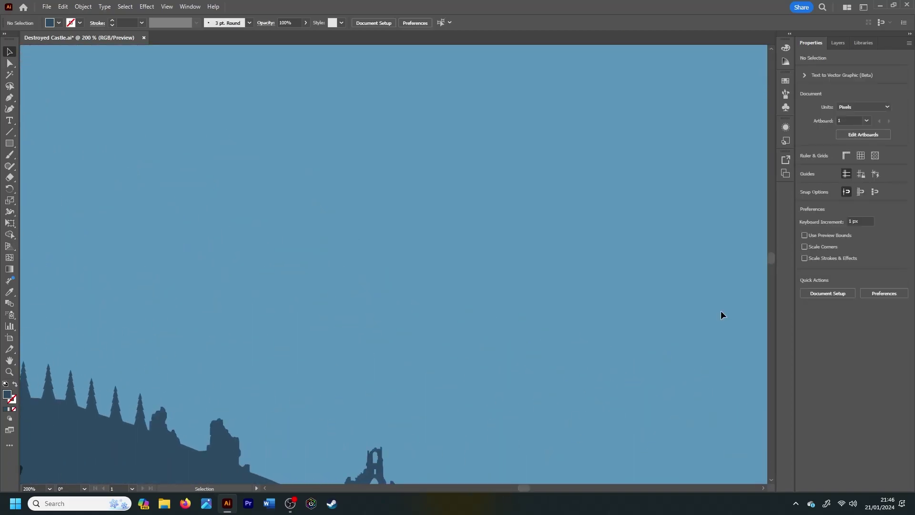
scroll(667, 286, "down", 4)
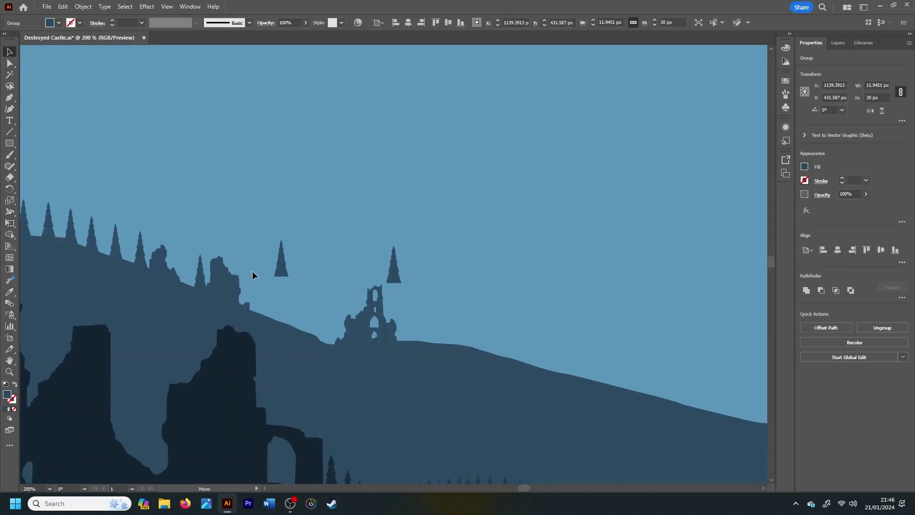
left_click_drag(202, 285, 255, 305)
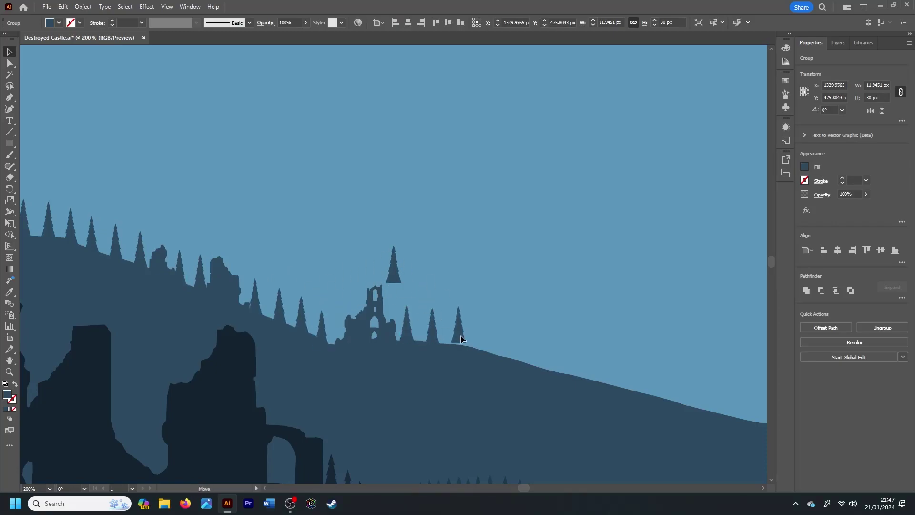
left_click_drag(460, 335, 521, 319)
key("ctrl+plus")
Repeat the pine copy several times down the descending ridge, then deselect
key("ctrl+shift+z")
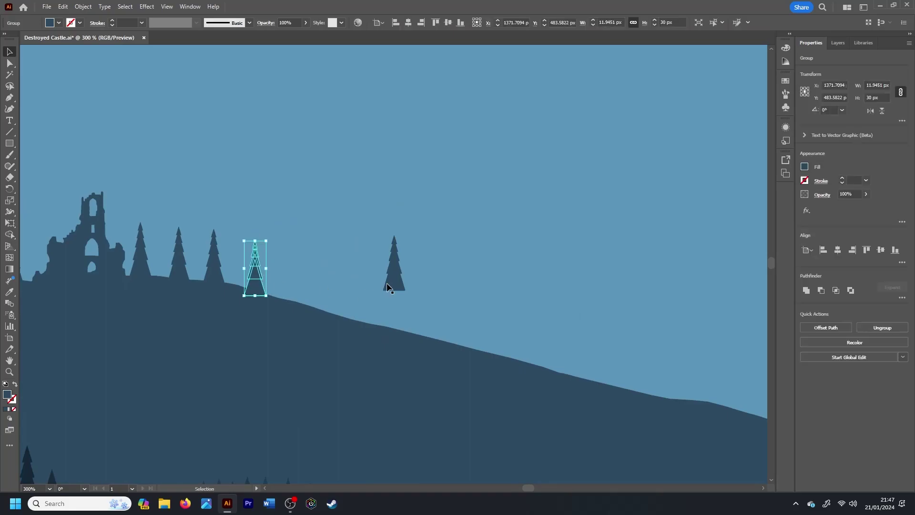
key("ctrl+shift+z")
key("ctrl+shift+z")
key("ctrl+shift+z")
key("ctrl+shift+z")
key("ctrl+shift+z")
key("ctrl+shift+z")
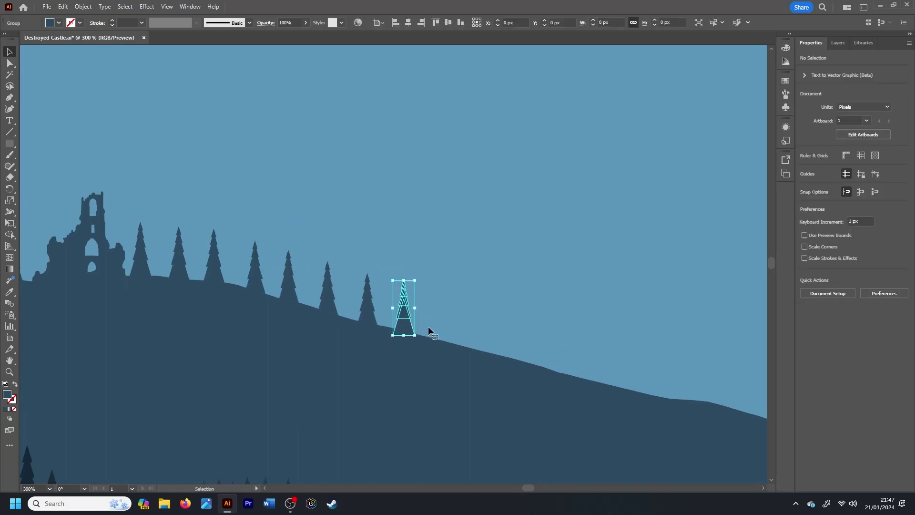
key("ctrl+shift+z")
key("ctrl+shift+z")
key("ctrl+shift+z")
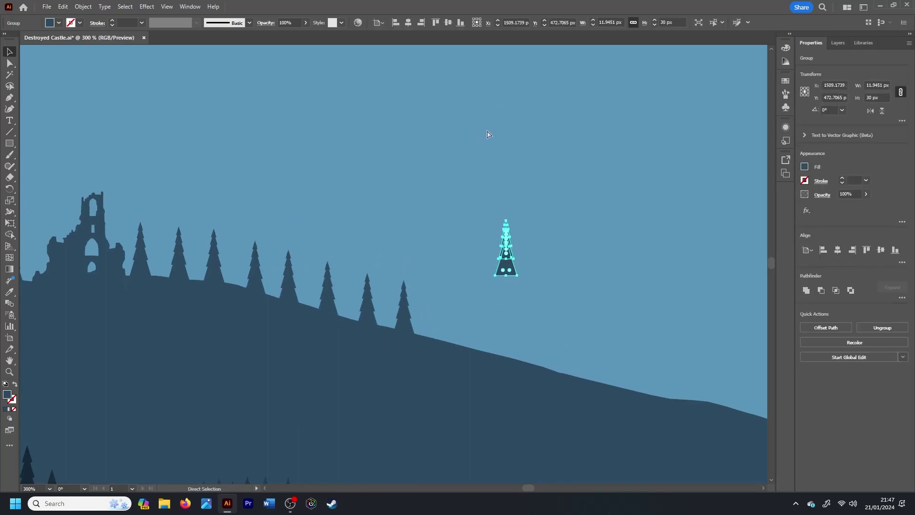
key("ctrl+shift+z")
key("ctrl+shift+z")
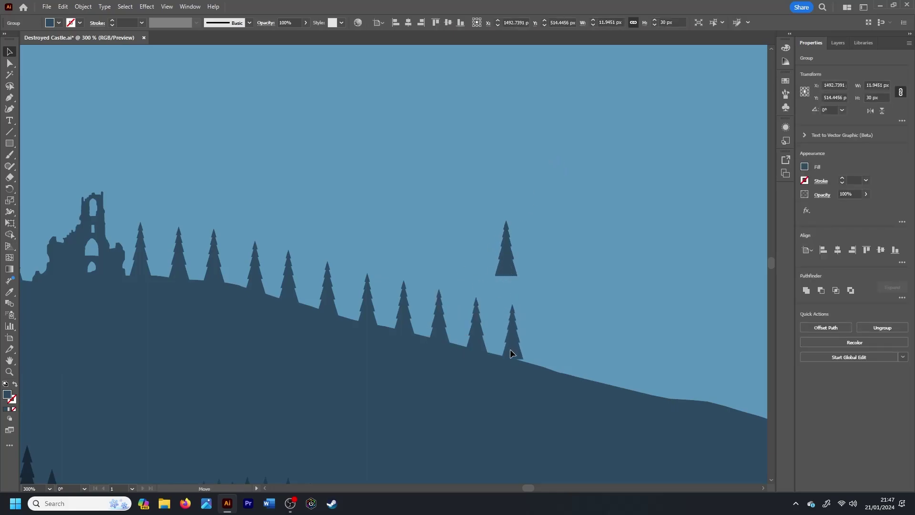
key("ctrl+shift+z")
key("ctrl+shift+z")
Extend the pine row with more repeated copies until it reaches the artboard's right edge
key("ctrl+shift+z")
key("ctrl+shift+z")
key("ctrl+shift+z")
key("ctrl+minus")
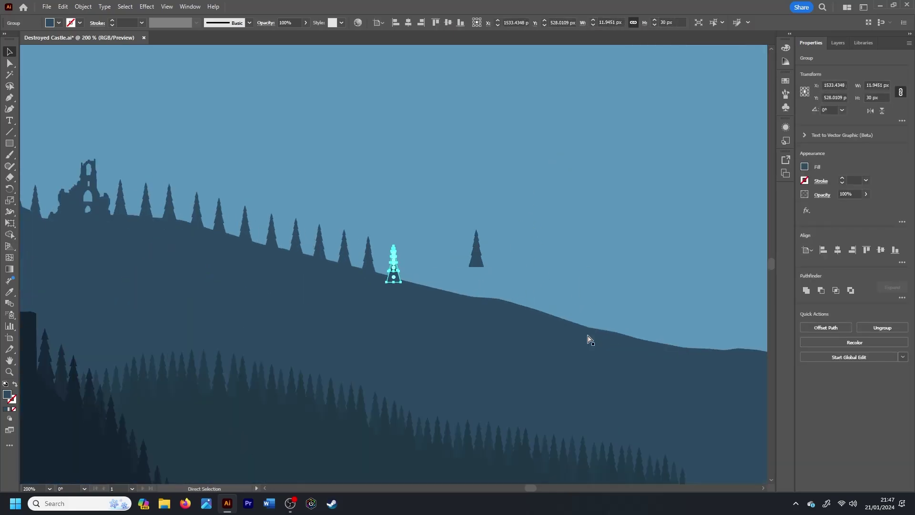
key("ctrl+shift+a")
left_click_drag(534, 488, 538, 488)
key("ctrl+shift+z")
key("ctrl+shift+z")
key("ctrl+shift+z")
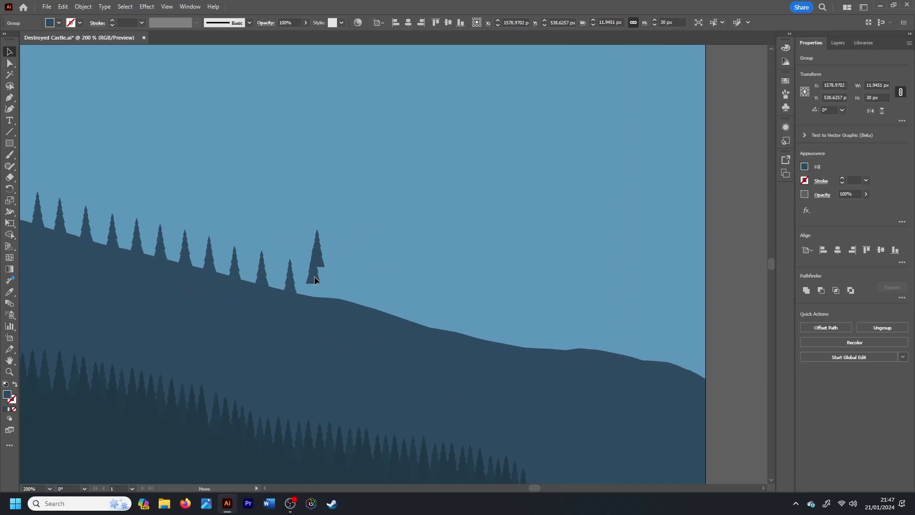
key("ctrl+shift+z")
key("ctrl+shift+z")
key("ctrl+shift+z")
key("ctrl+shift+z")
key("ctrl+shift+z")
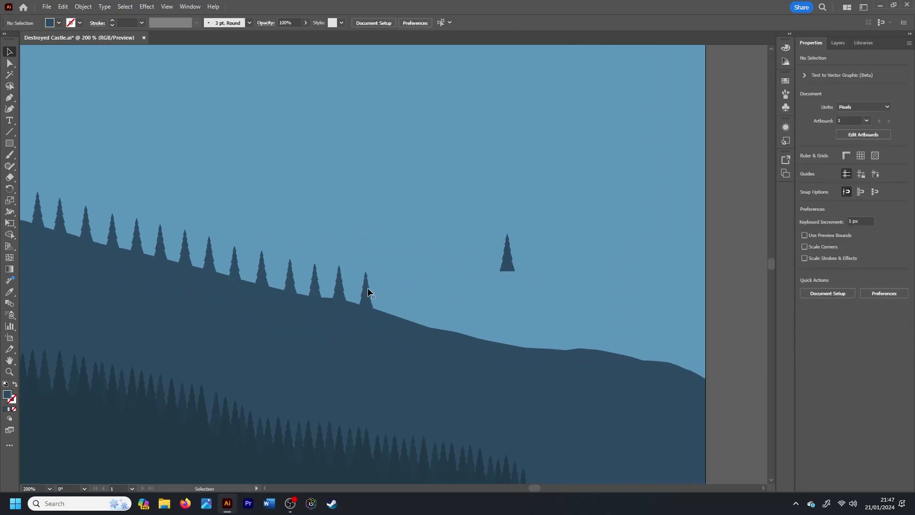
key("ctrl+shift+z")
key("ctrl+shift+z")
key("ctrl+shift+z")
key("ctrl+shift+z")
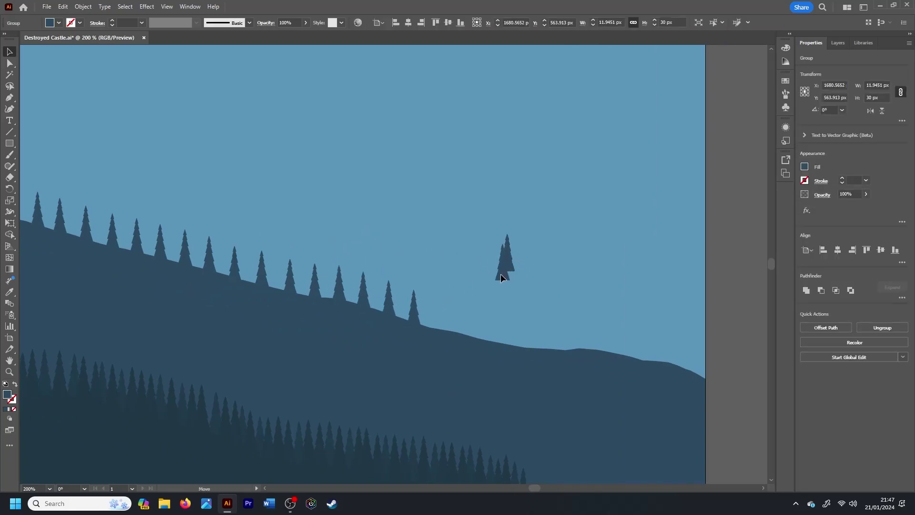
mouse_move(468, 328)
left_mouse_down()
mouse_move(510, 324)
mouse_move(566, 336)
left_mouse_up()
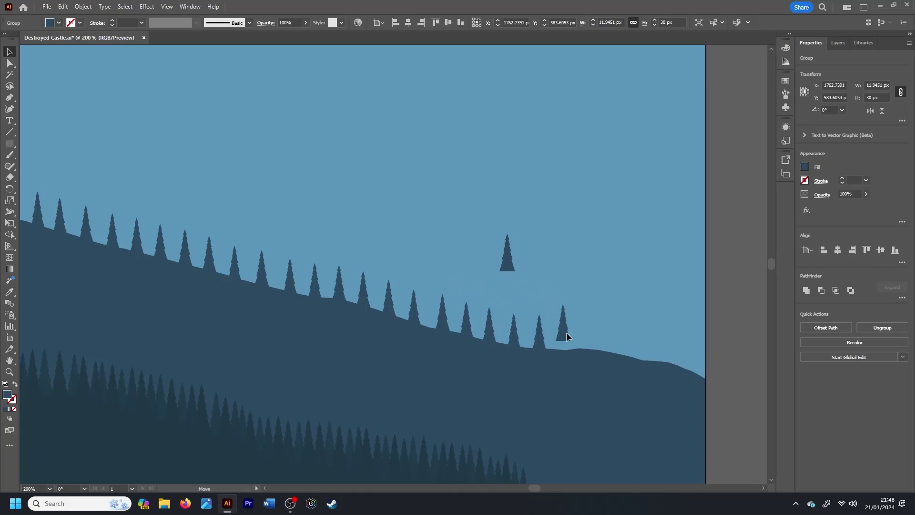
key("ctrl+shift+z")
key("ctrl+shift+z")
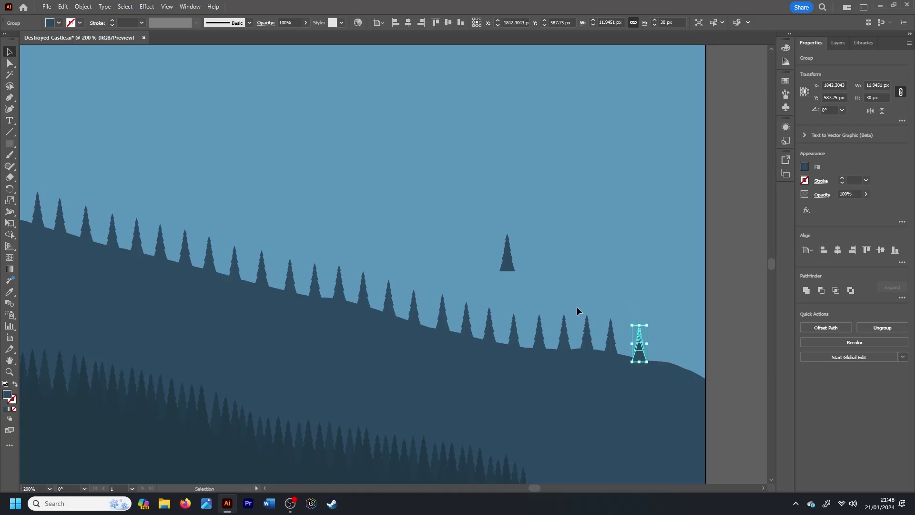
key("ctrl+d")
Place lighter 80%-opacity pine copies between the dark pines near the ridge's right end
left_click_drag(705, 377, 857, 192)
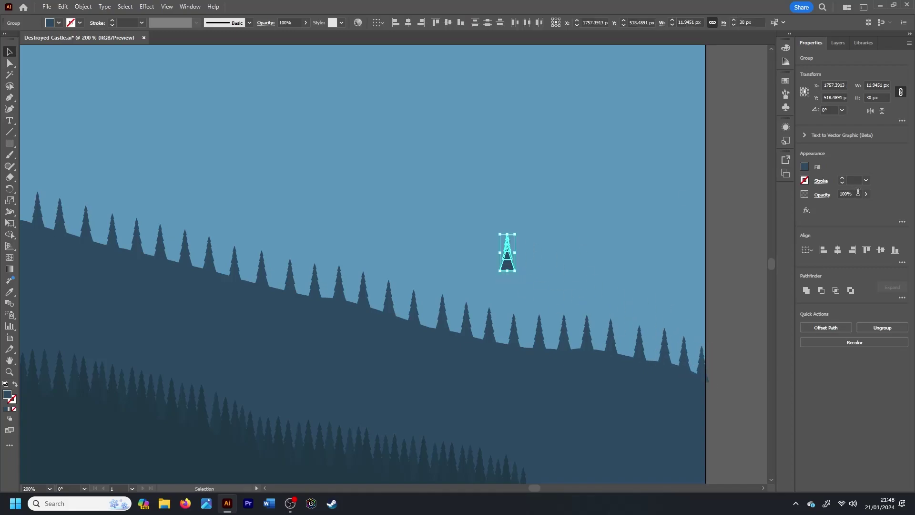
type("80")
key("ctrl+equal")
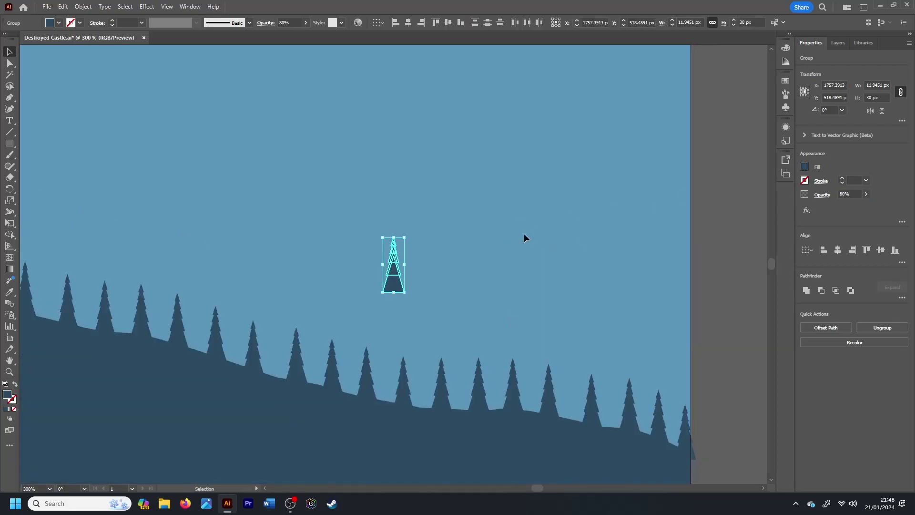
left_click(524, 236)
left_click_drag(672, 444, 519, 350)
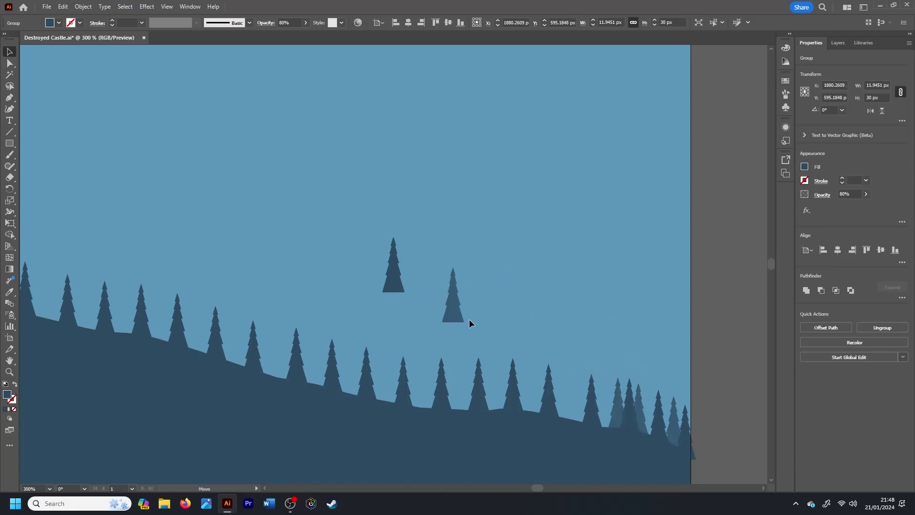
mouse_move(538, 390)
left_mouse_down()
mouse_move(413, 387)
mouse_move(315, 371)
left_mouse_up()
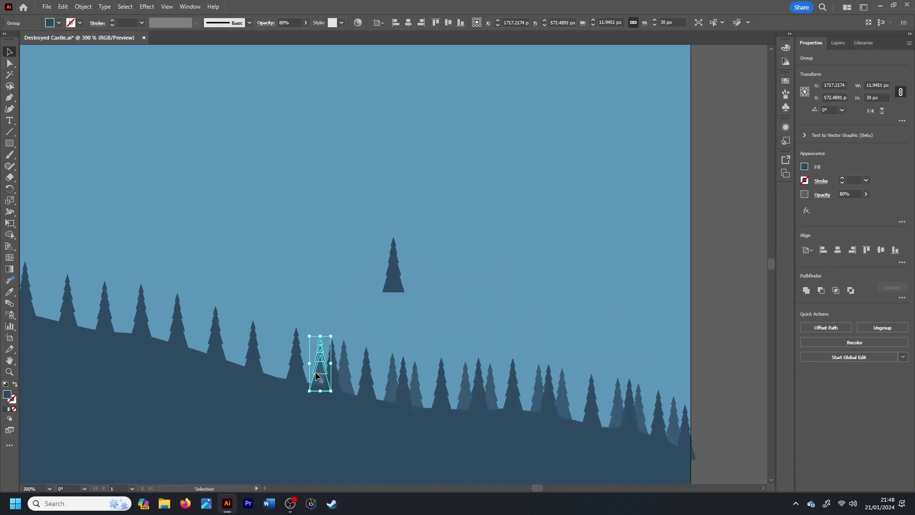
left_click_drag(393, 282, 220, 236)
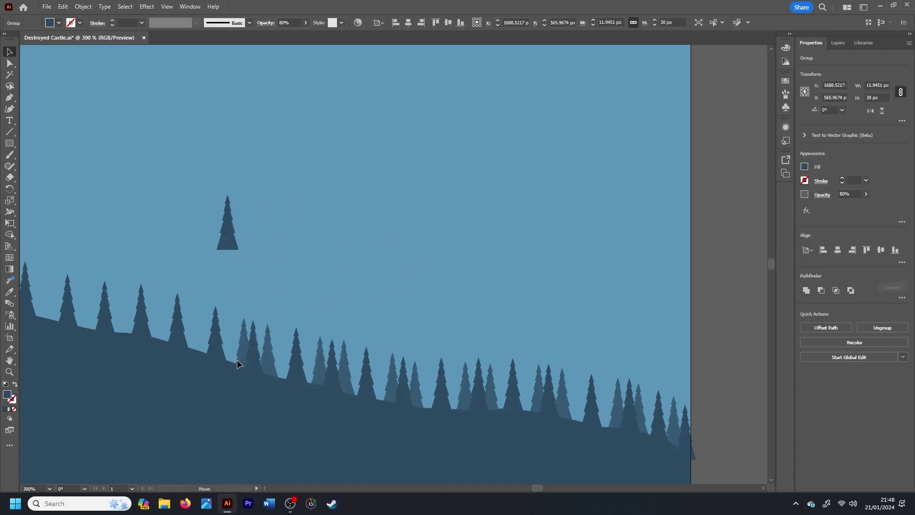
left_click_drag(267, 351, 215, 318)
key("ctrl+z")
key("ctrl+z")
key("ctrl+z")
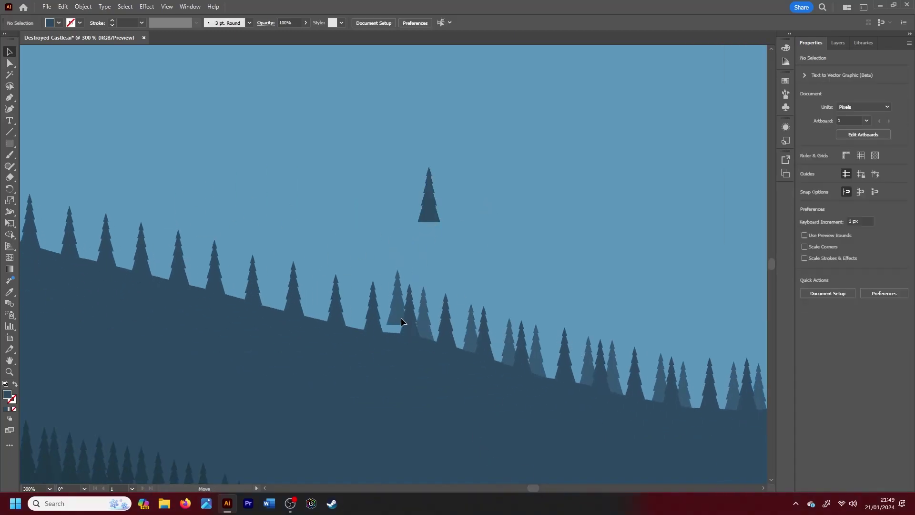
Add more lighter pines around the castle ruins, pasting an extra group onto the ridge
mouse_move(402, 321)
left_mouse_down()
mouse_move(353, 331)
mouse_move(320, 320)
mouse_move(305, 272)
left_mouse_up()
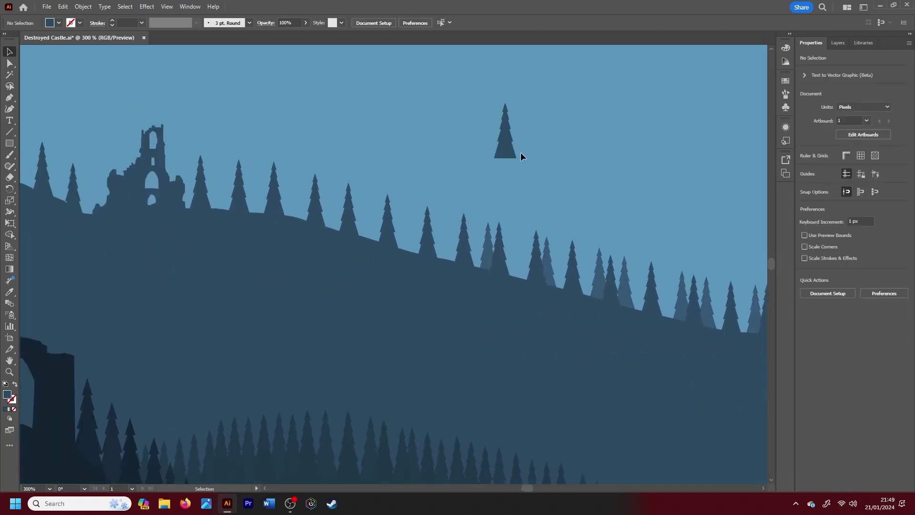
mouse_move(412, 255)
left_mouse_down()
mouse_move(441, 184)
mouse_move(406, 139)
mouse_move(290, 207)
mouse_move(235, 195)
mouse_move(188, 197)
mouse_move(138, 105)
mouse_move(108, 112)
left_mouse_up()
left_click_drag(528, 487, 520, 487)
left_click_drag(770, 265, 770, 261)
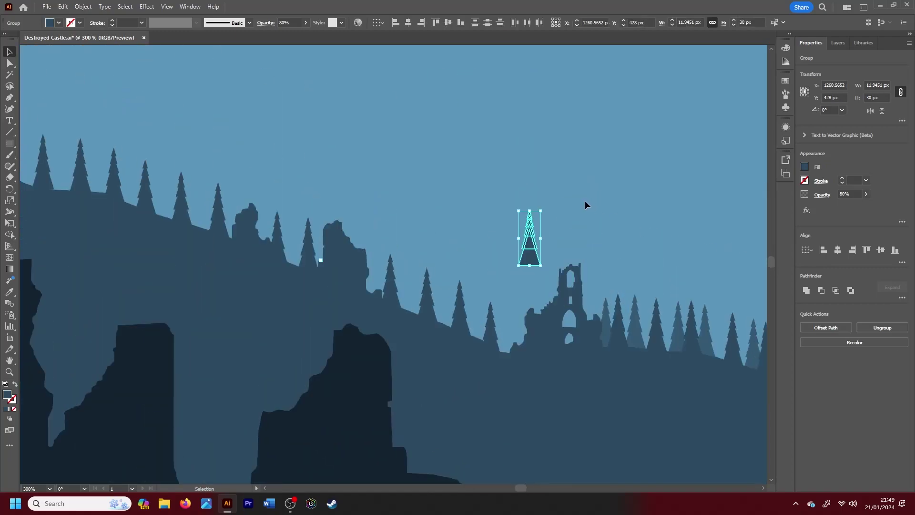
left_click(584, 204)
left_click(486, 315)
mouse_move(522, 268)
left_mouse_down()
mouse_move(486, 283)
mouse_move(386, 292)
mouse_move(323, 160)
mouse_move(286, 127)
left_mouse_up()
left_click(318, 257)
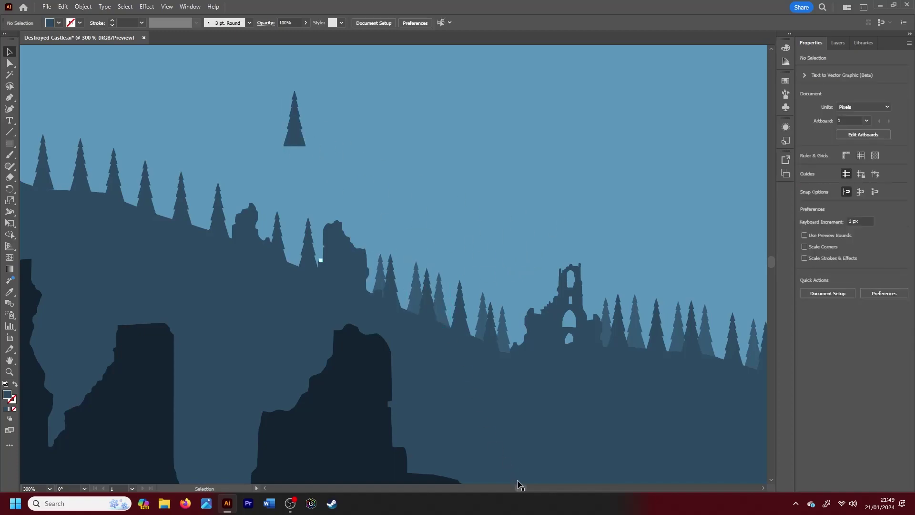
scroll(447, 176, "left", 3)
key("ctrl+v")
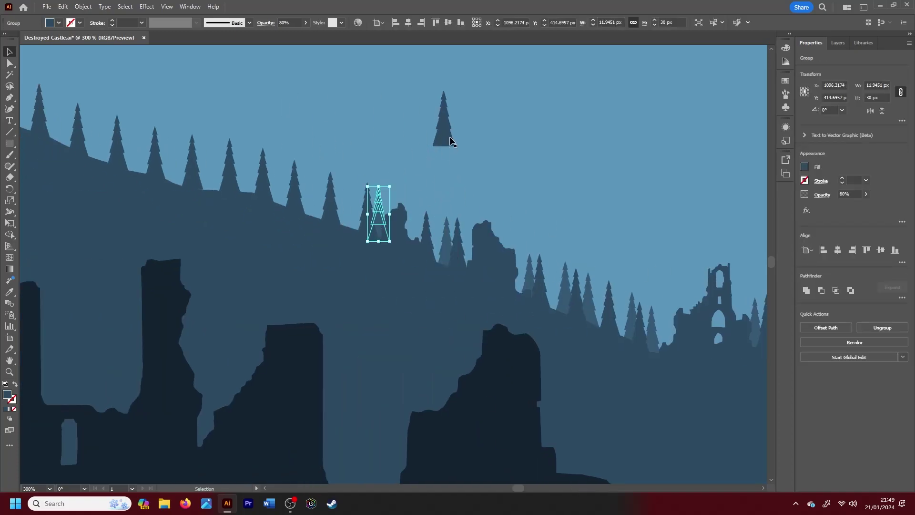
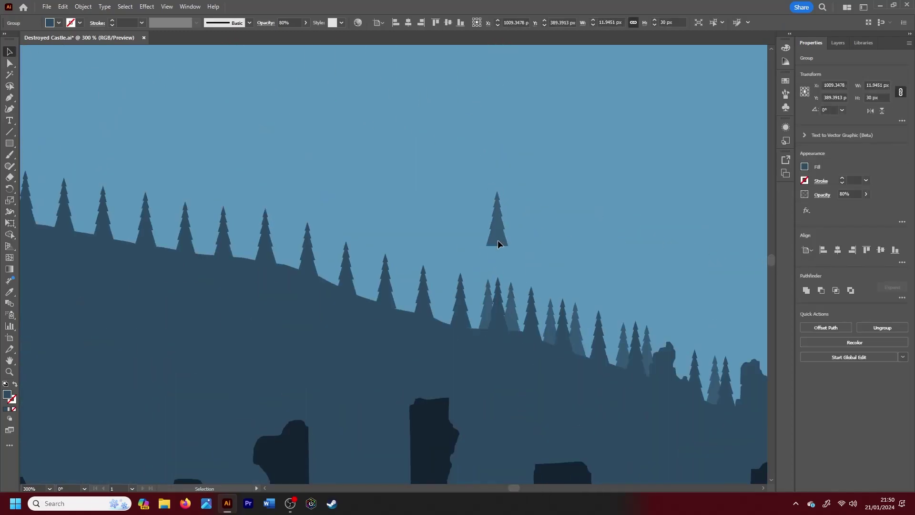
Reposition light tree copies further left along the lower ridge and drop another onto it
mouse_move(450, 309)
left_mouse_down()
mouse_move(398, 271)
mouse_move(414, 183)
left_mouse_up()
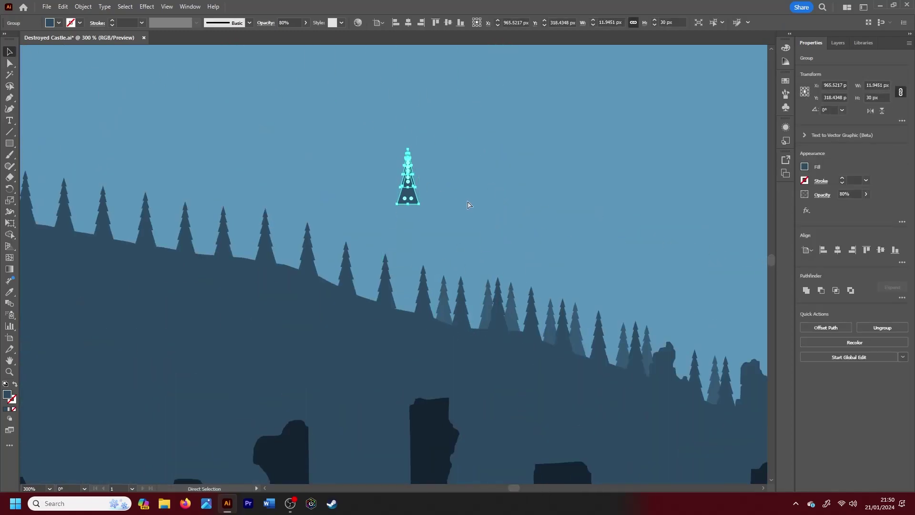
left_click(470, 235)
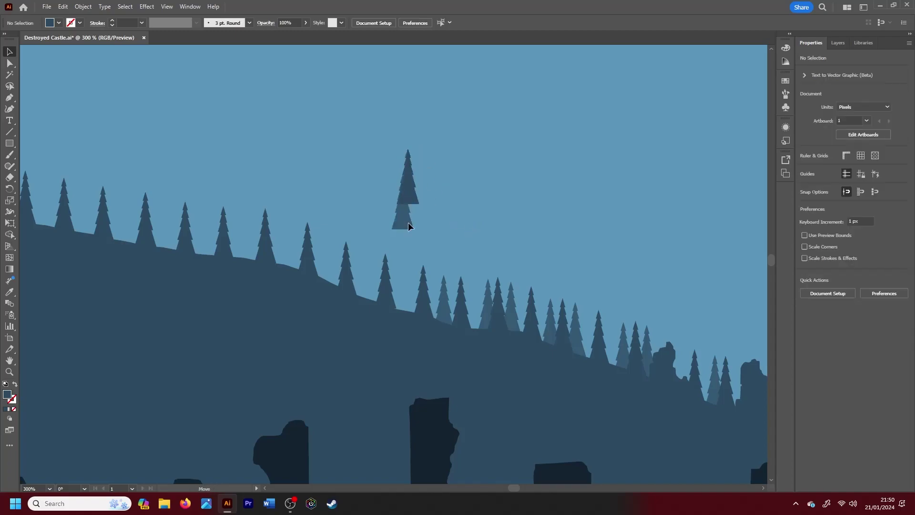
left_click_drag(403, 267, 295, 261)
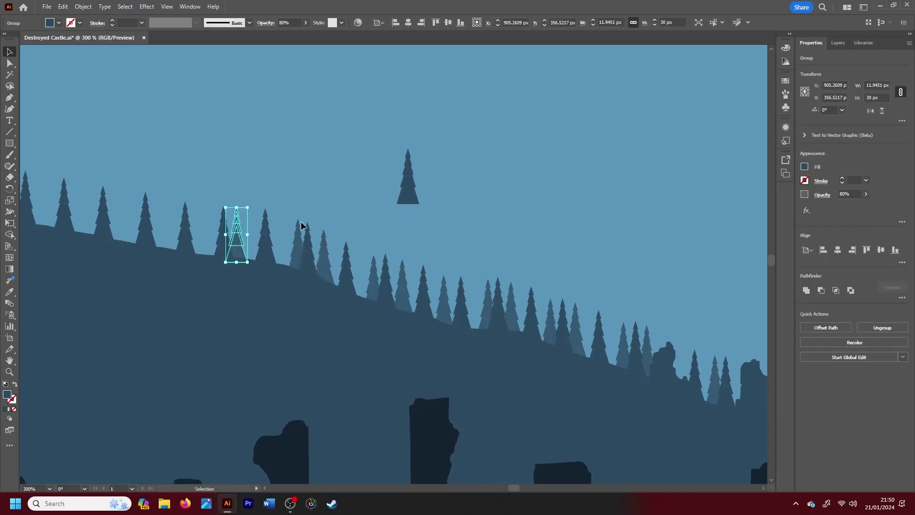
left_click_drag(514, 487, 510, 488)
Duplicate two more light trees up the slope and nudge the last copy up and left
left_click_drag(673, 177, 379, 106)
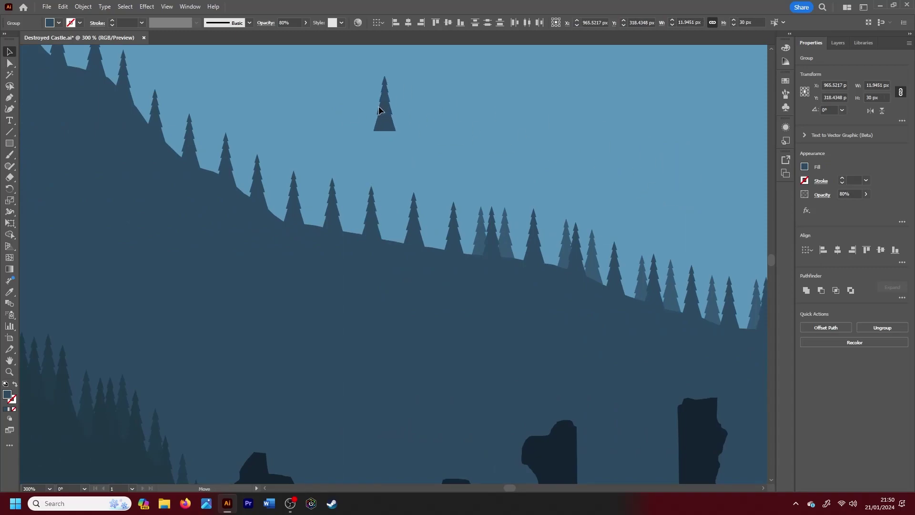
key("ctrl+shift+a")
mouse_move(453, 223)
left_mouse_down()
mouse_move(423, 238)
mouse_move(358, 230)
left_mouse_up()
left_click_drag(358, 230, 279, 213)
key("shift+Left")
key("shift+Left")
key("shift+Left")
key("shift+Up")
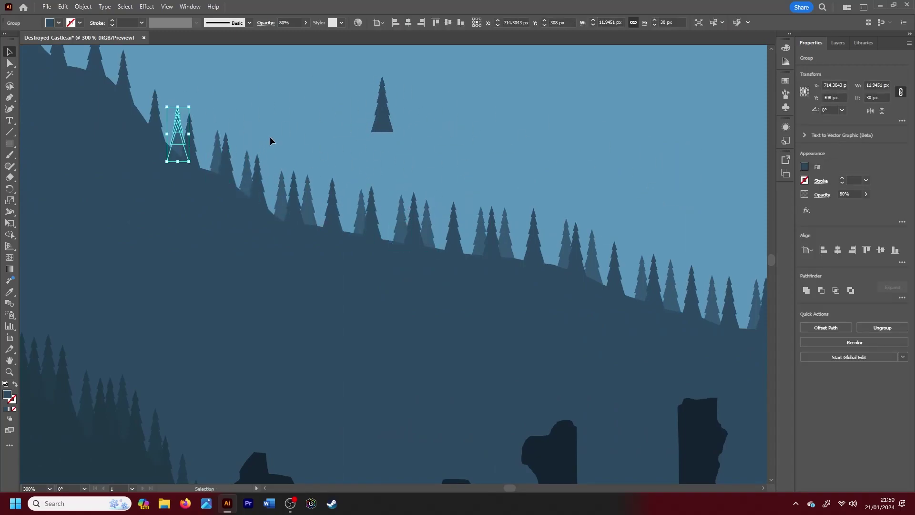
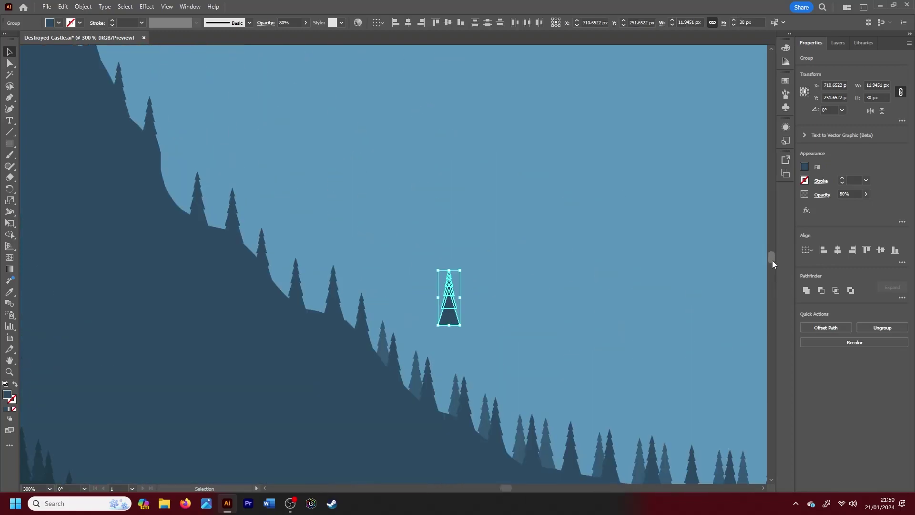
Alt-drag pine tree copies onto the lower and upper slopes
left_click_drag(448, 305, 353, 315)
left_click(445, 319)
mouse_move(445, 318)
left_mouse_down()
mouse_move(320, 305)
mouse_move(288, 285)
left_mouse_up()
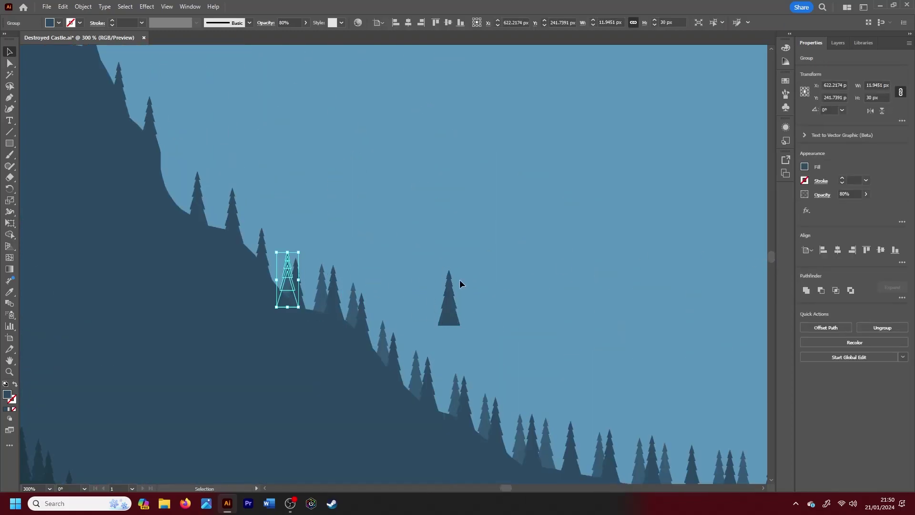
left_click_drag(460, 284, 289, 106)
mouse_move(287, 279)
left_mouse_down()
mouse_move(198, 210)
mouse_move(255, 223)
mouse_move(254, 260)
left_mouse_up()
left_click_drag(279, 122, 187, 70)
Place more pine tree copies higher up and along the slope's ridge
scroll(476, 285, "up", 3)
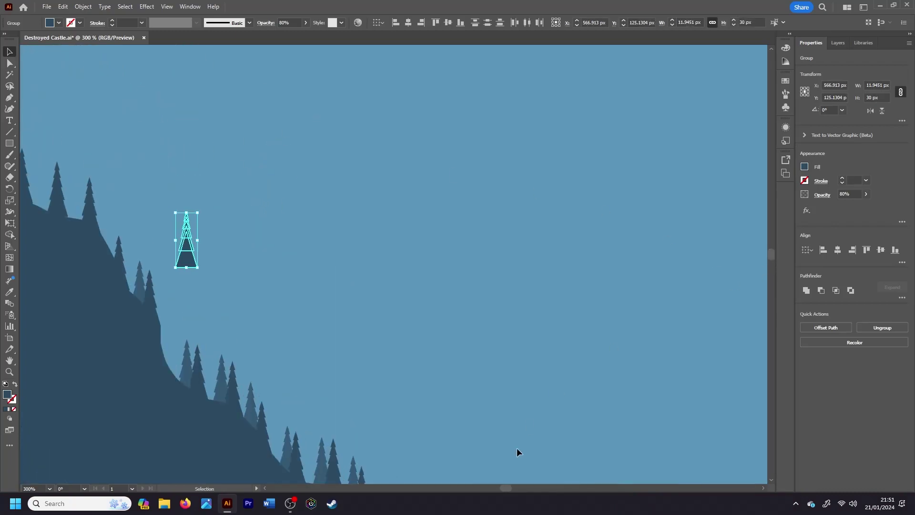
scroll(517, 452, "left", 10)
scroll(772, 253, "up", 3)
left_click_drag(513, 341, 416, 309)
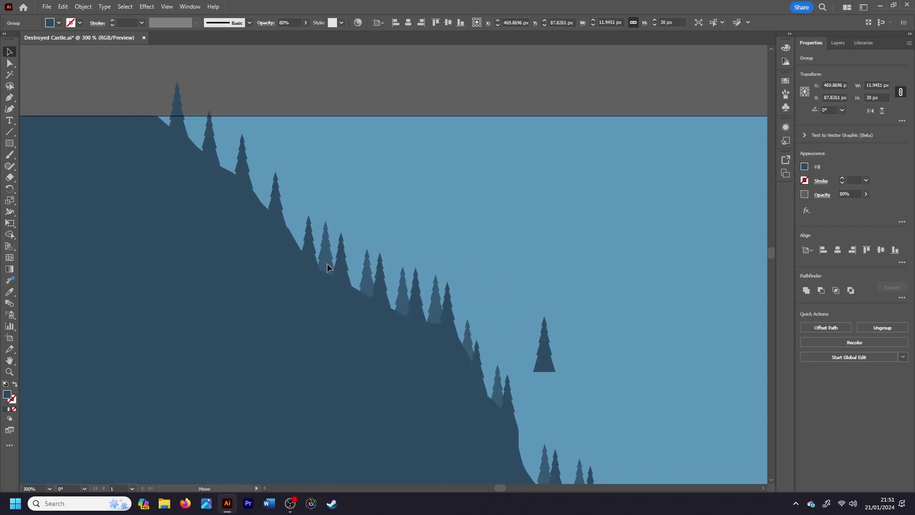
left_click_drag(365, 291, 298, 245)
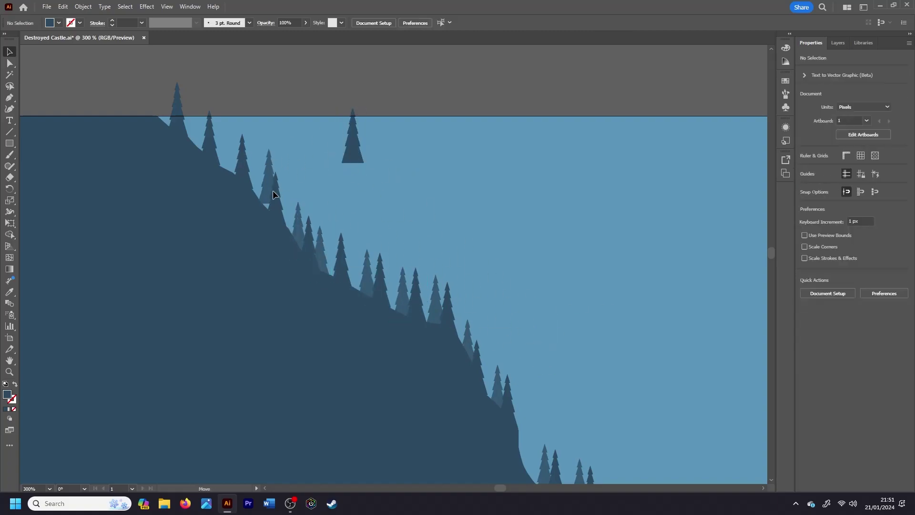
mouse_move(272, 190)
left_mouse_down()
mouse_move(173, 119)
mouse_move(233, 178)
left_mouse_up()
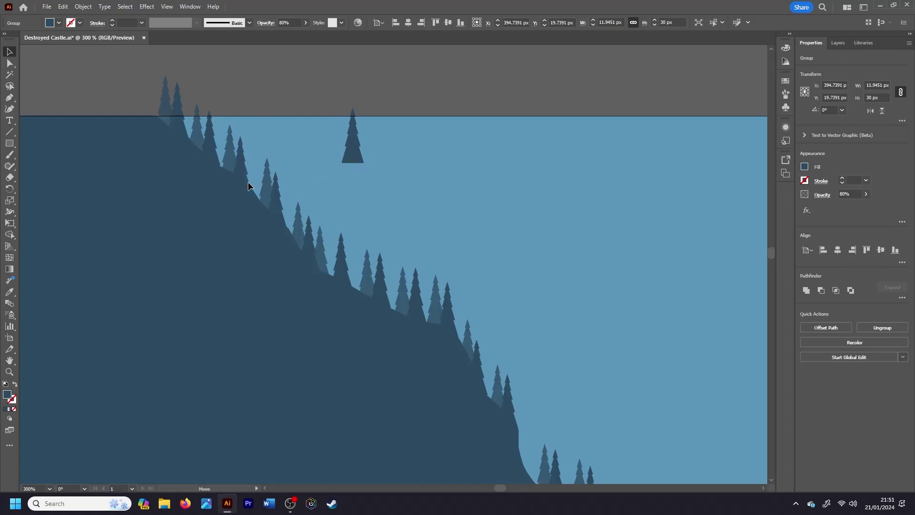
Set the lone pine tree to 90% opacity and spread its copies down the slope
left_click(353, 142)
type("90")
key("Return")
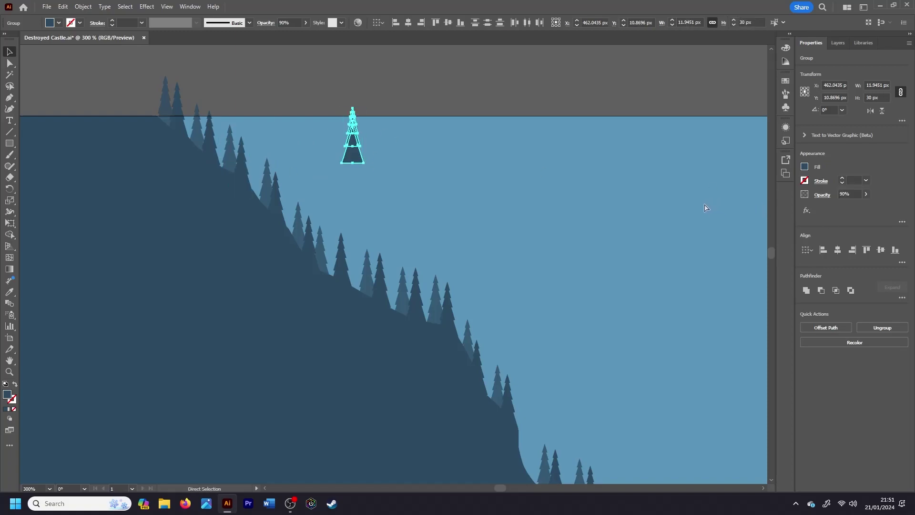
left_click_drag(352, 143, 254, 186)
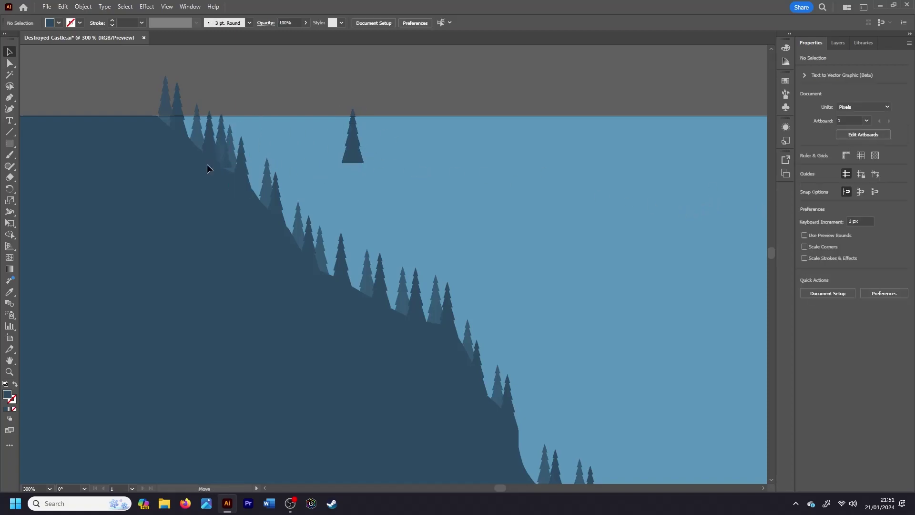
left_click_drag(289, 237, 353, 259)
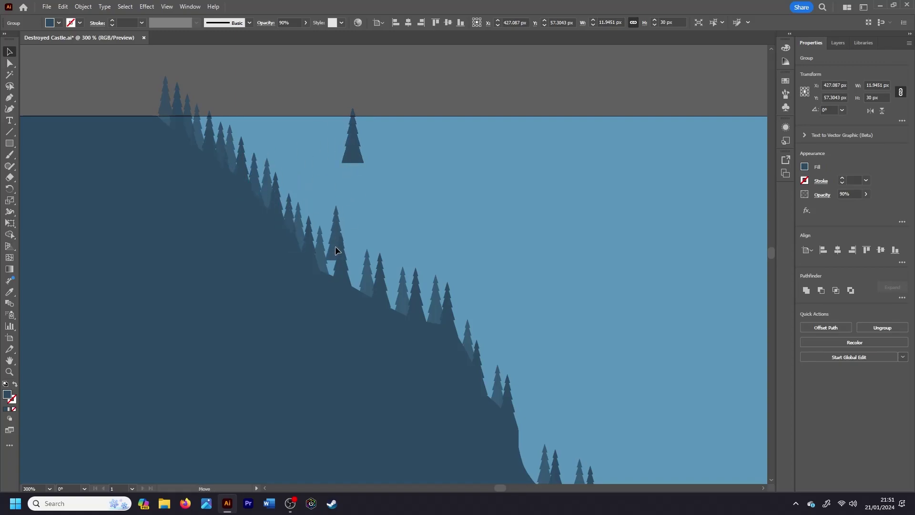
left_click_drag(384, 314, 484, 326)
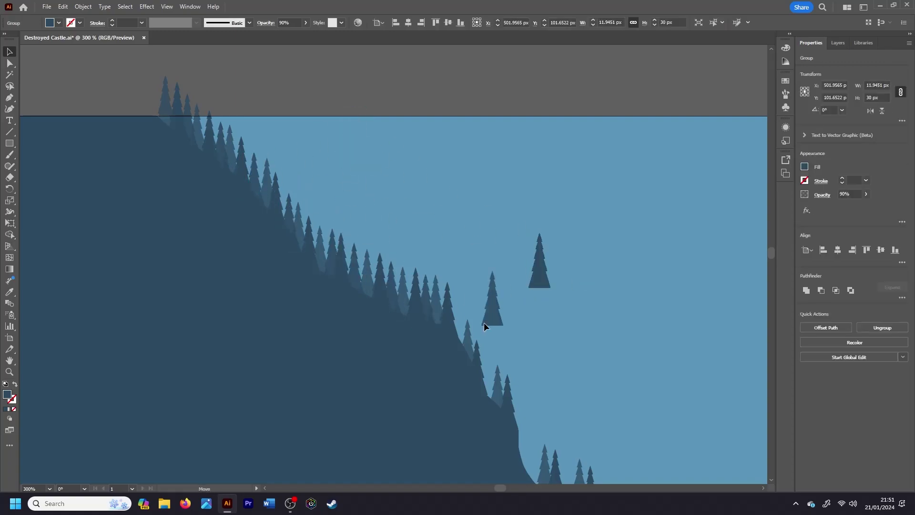
Reposition tree copies lower on the slope and toward the forest edge
left_click_drag(544, 277, 613, 416)
scroll(610, 285, "down", 5)
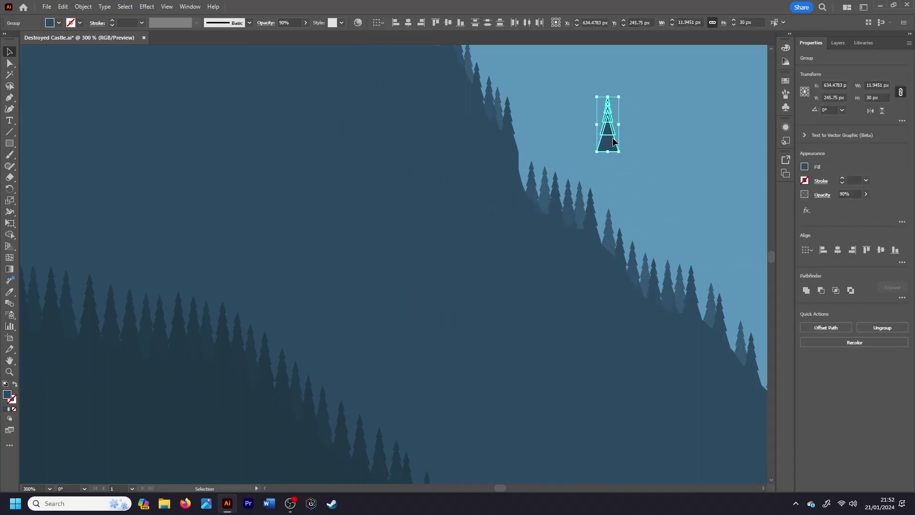
left_click_drag(607, 133, 717, 236)
left_click_drag(500, 488, 506, 488)
mouse_move(352, 299)
left_mouse_down()
mouse_move(581, 379)
mouse_move(389, 277)
mouse_move(368, 369)
mouse_move(423, 384)
left_mouse_up()
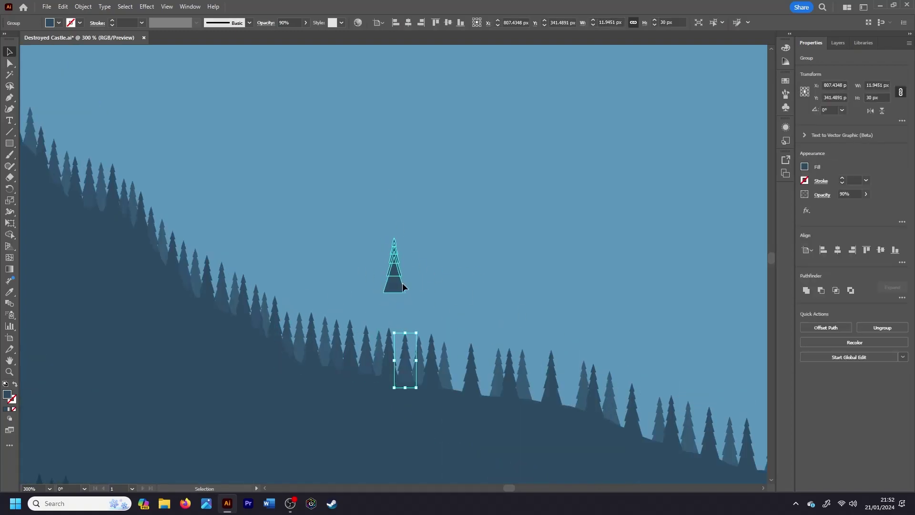
left_click_drag(485, 379, 433, 284)
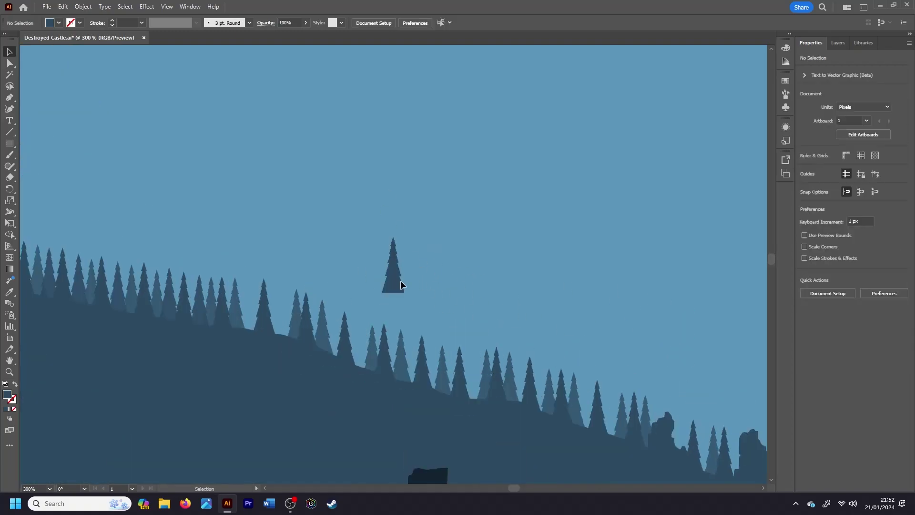
left_click_drag(398, 281, 366, 359)
left_click_drag(400, 285, 540, 317)
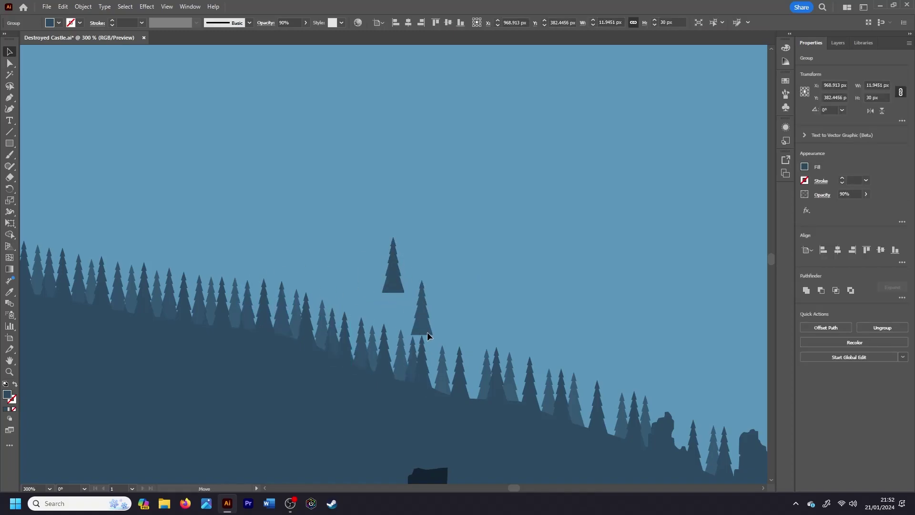
Duplicate pine trees down into the forest, keeping a spare tree off to the right
scroll(601, 333, "right", 2)
left_click_drag(381, 289, 349, 353)
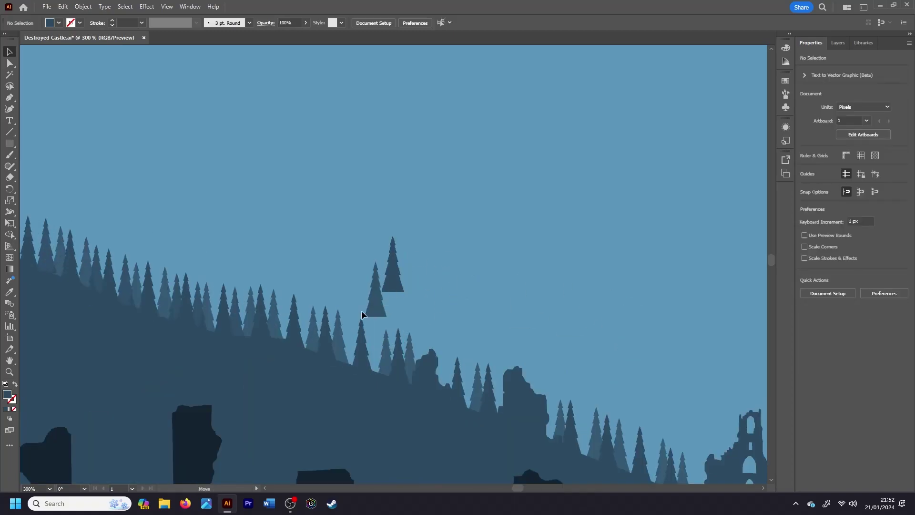
left_click_drag(392, 271, 634, 390)
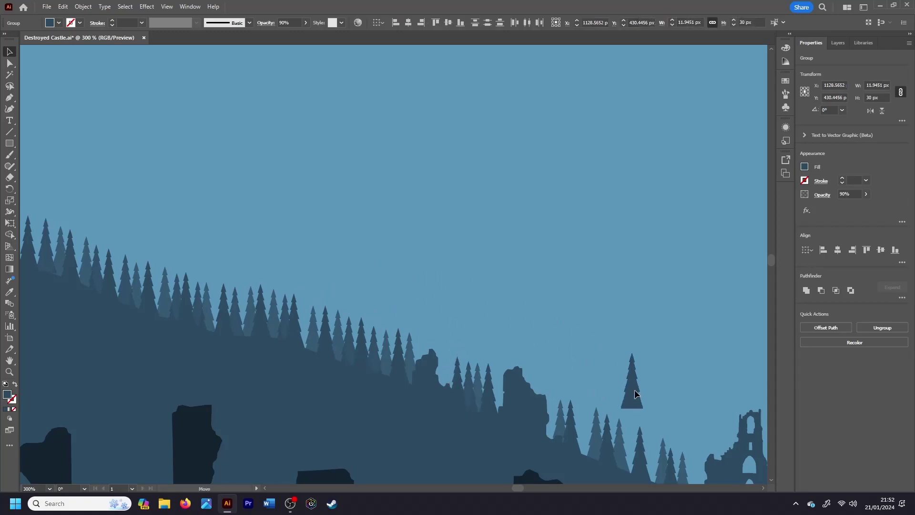
scroll(634, 389, "right", 5)
left_click(313, 322)
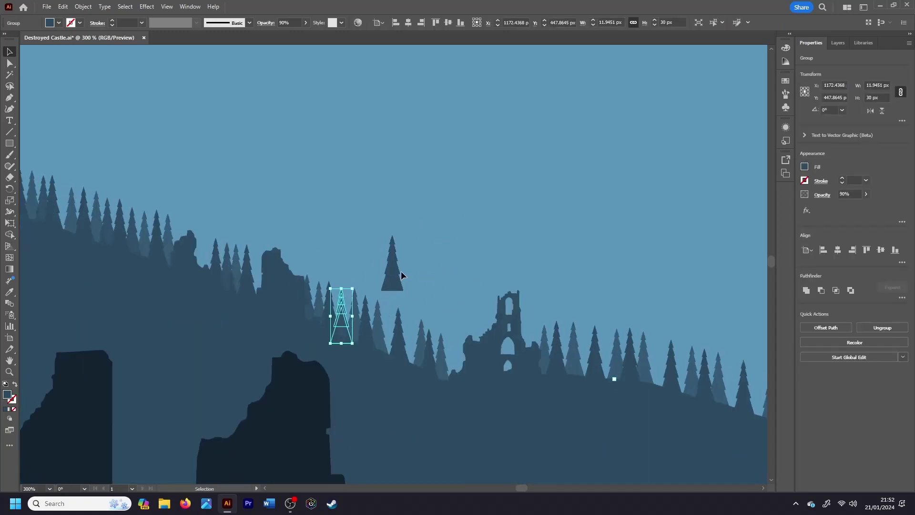
left_click_drag(413, 353, 451, 358)
left_click_drag(392, 279, 662, 303)
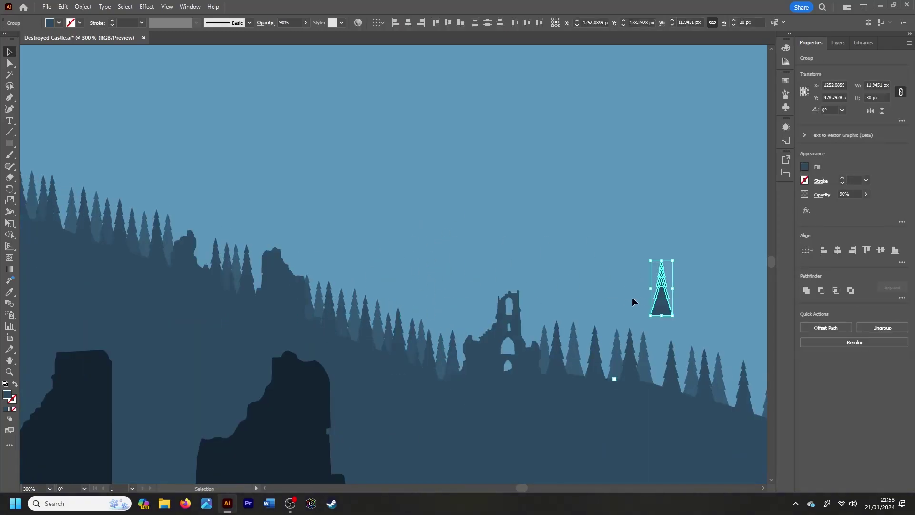
scroll(633, 302, "right", 5)
Fill gaps in the forest with additional pine tree copies
left_click(333, 341)
left_click_drag(338, 343, 470, 380)
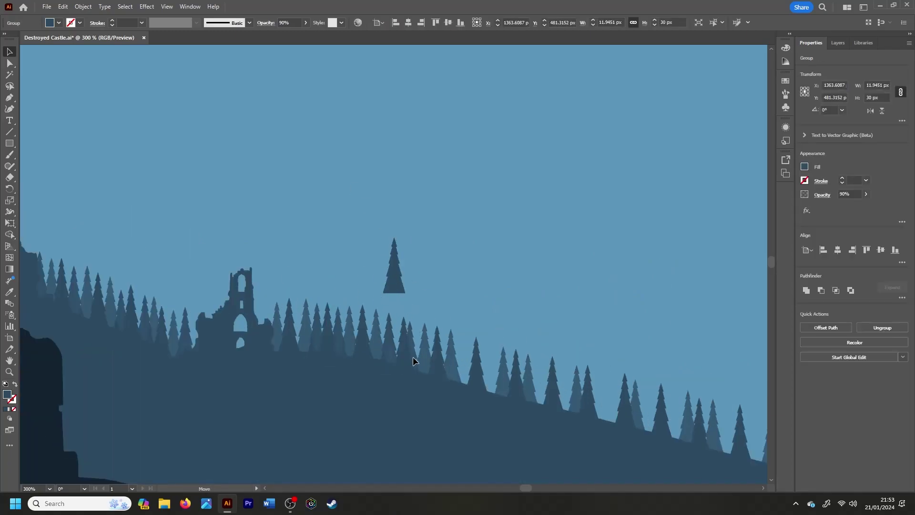
left_click_drag(394, 266, 636, 327)
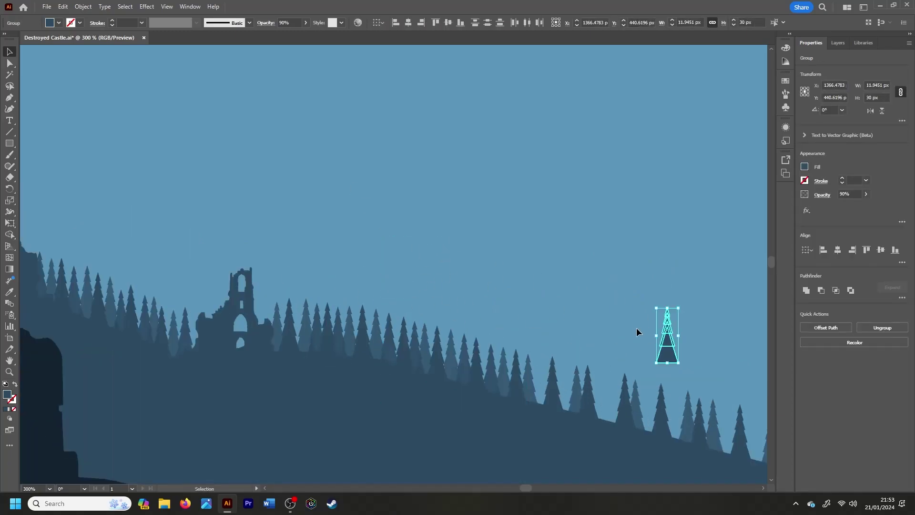
scroll(636, 327, "right", 5)
scroll(636, 327, "down", 2)
left_click(636, 328)
left_click(393, 267)
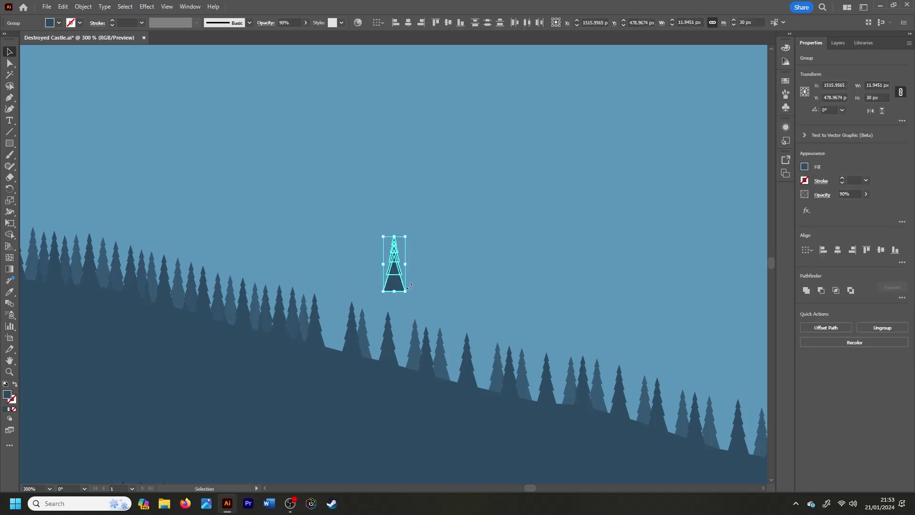
left_click_drag(393, 267, 339, 341)
left_click(375, 357)
mouse_move(421, 300)
left_mouse_down()
mouse_move(518, 378)
mouse_move(436, 290)
left_mouse_up()
Adjust forest tree positions, undo two moves, and park the spare tree up-left
key("ctrl+minus")
key("ctrl+plus")
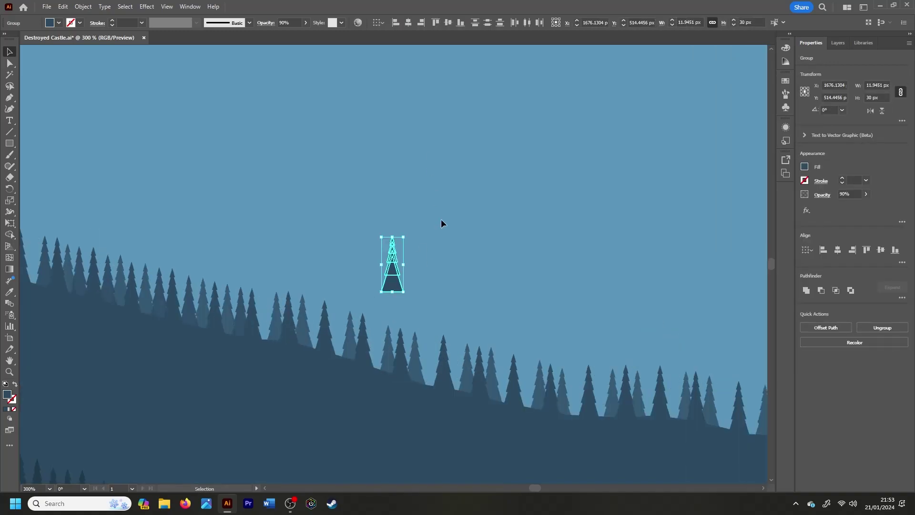
left_click(441, 219)
left_click_drag(318, 340, 264, 328)
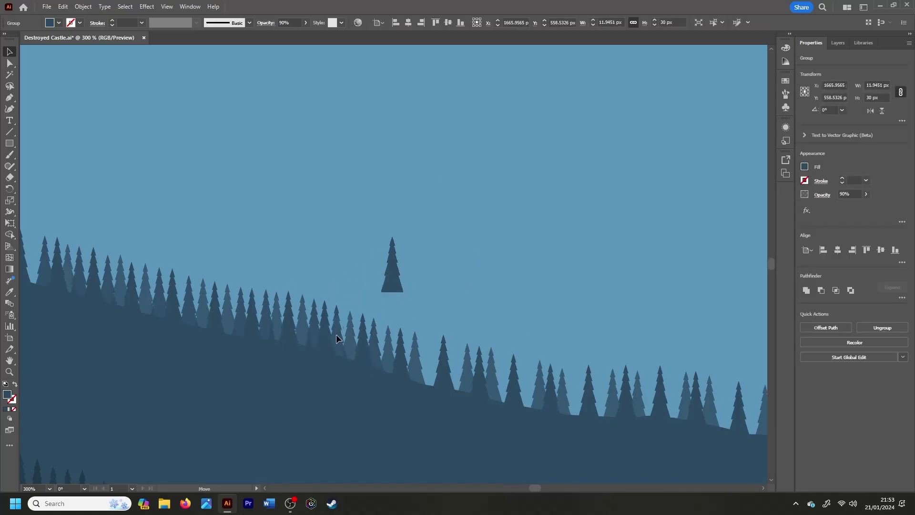
left_click_drag(390, 288, 651, 332)
key("ctrl+z")
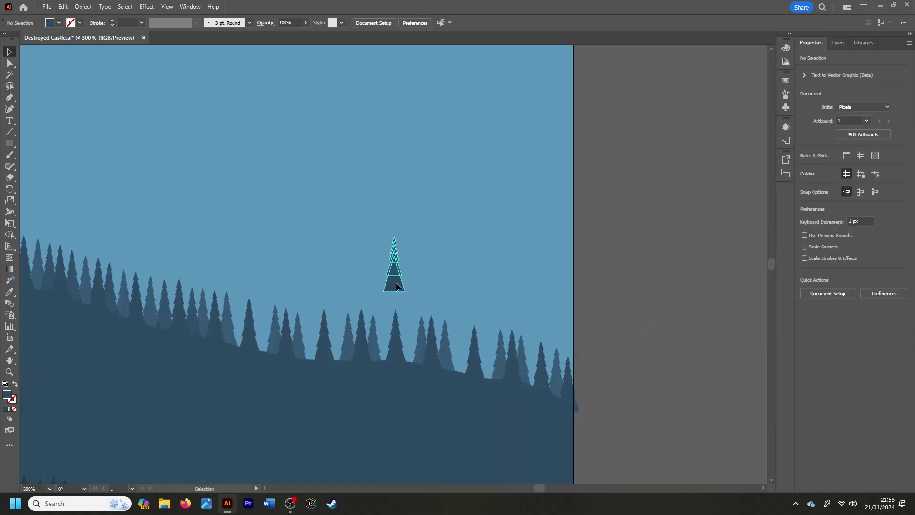
key("ctrl+z")
key("ctrl+z")
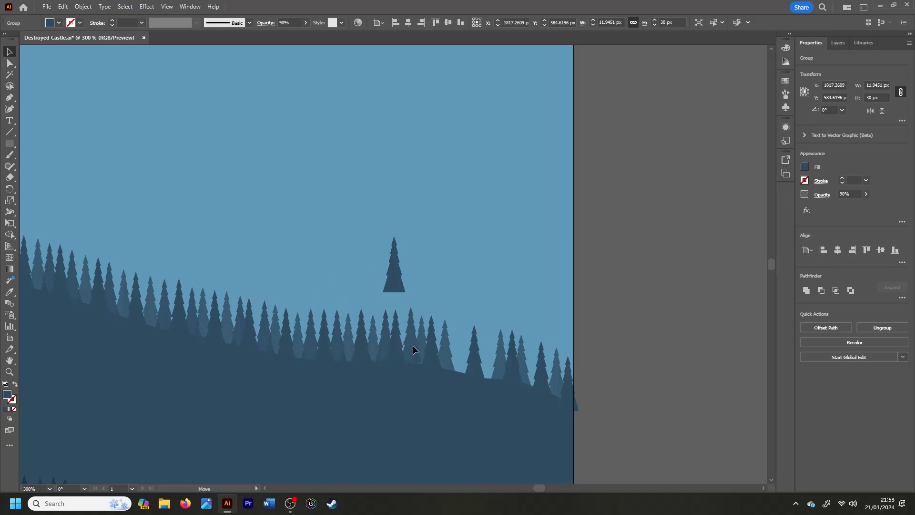
left_click_drag(386, 277, 78, 154)
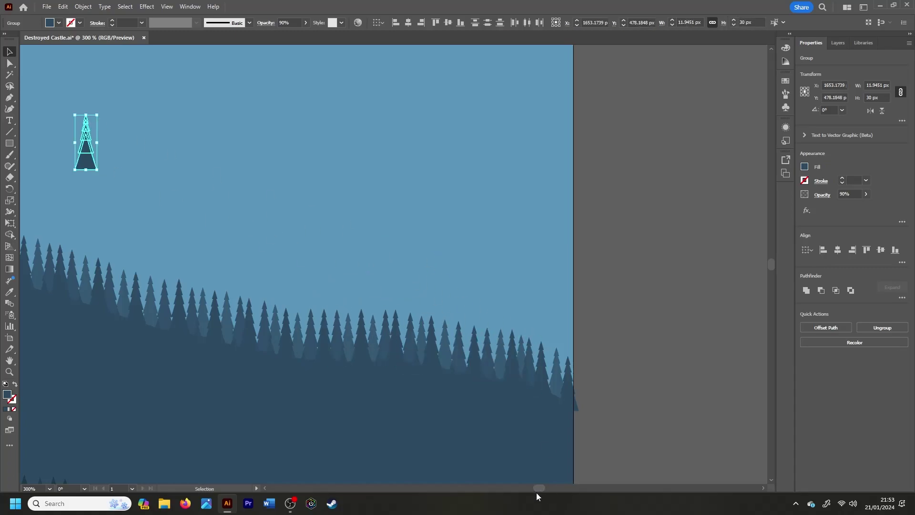
scroll(537, 490, "left", 5)
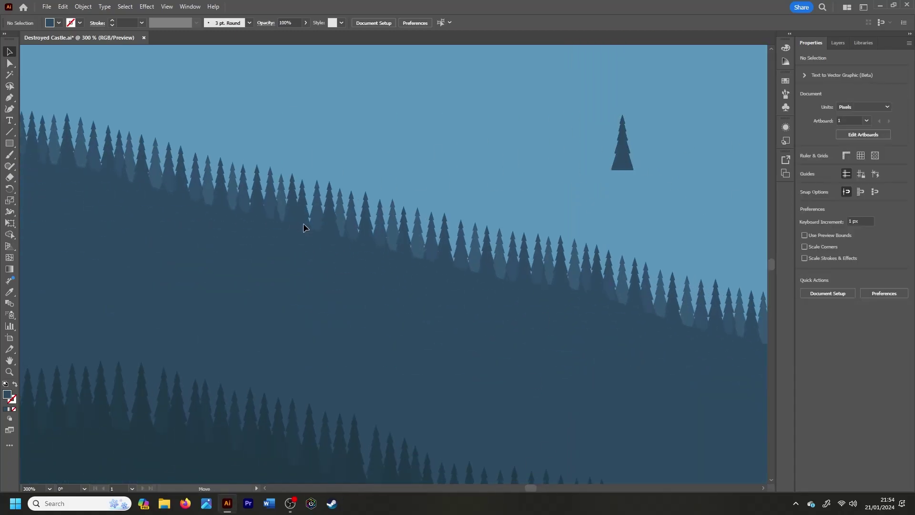
left_click(305, 220)
Clear the tree selection and fit the whole artboard in view
left_click(850, 194)
left_click(622, 152)
left_click(582, 180)
key("ctrl+0")
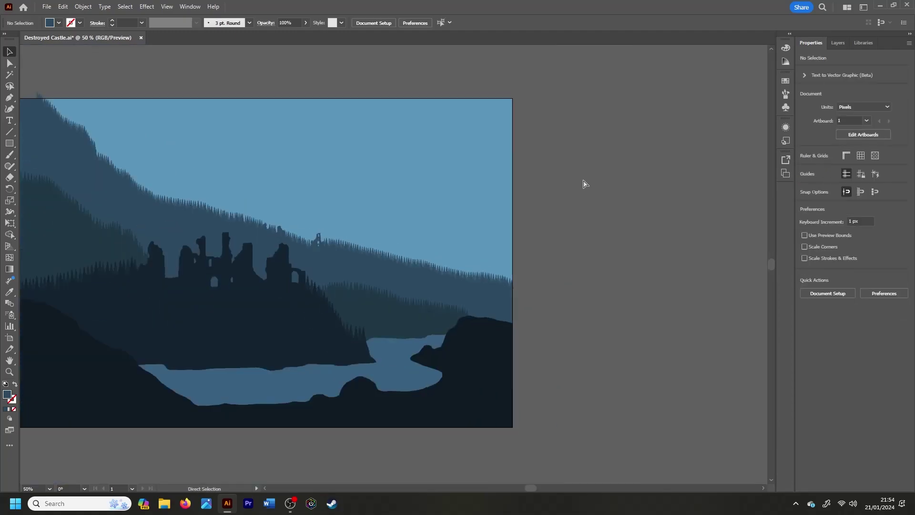
Add a new top layer named Soldier, then show the WARRIOR library
left_click(838, 42)
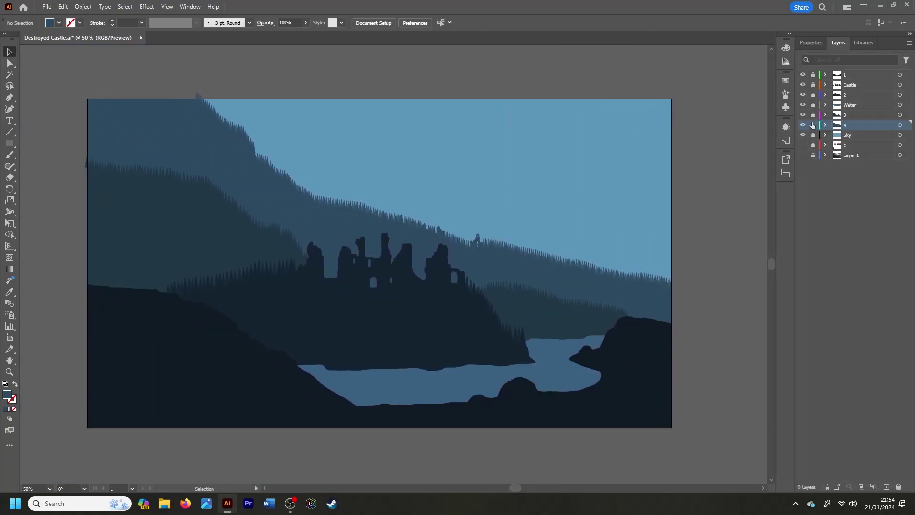
left_click(909, 43)
left_click(859, 49)
type("sOLDIER")
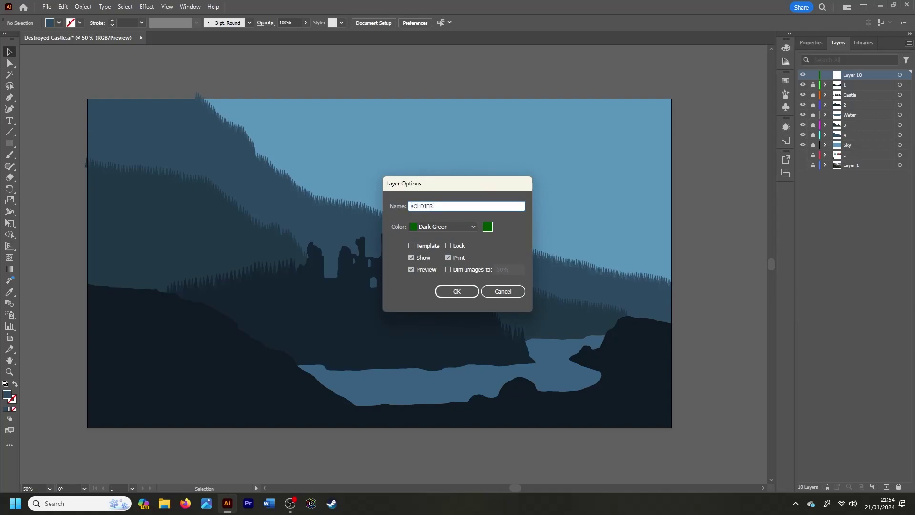
key("Return")
double_click(846, 85)
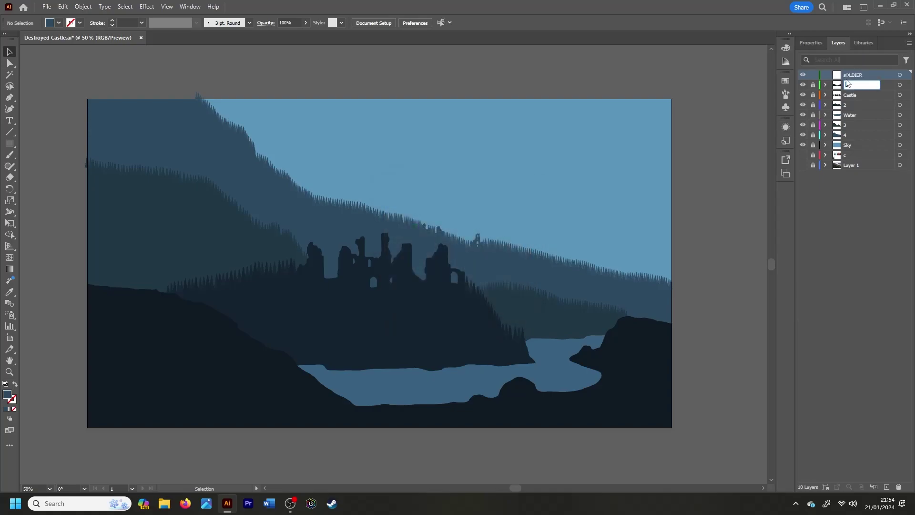
type("Soldier")
left_click(853, 84)
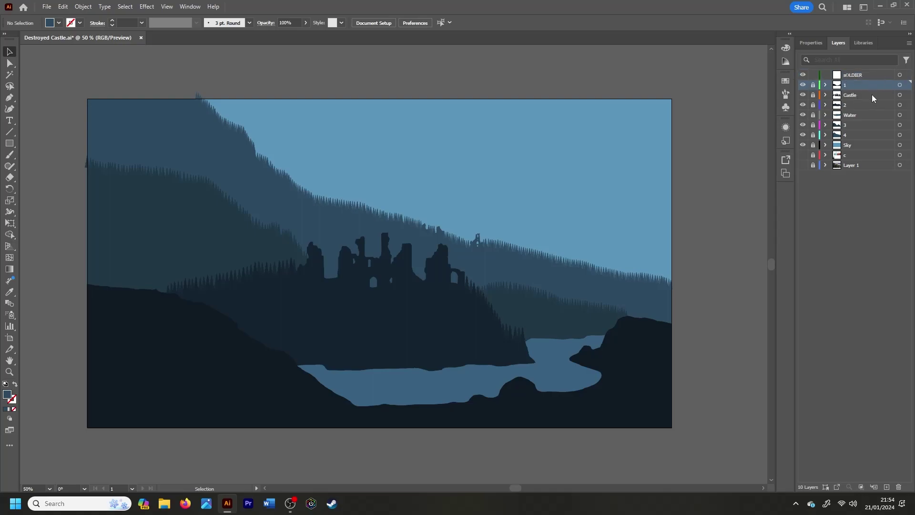
double_click(858, 75)
key("Return")
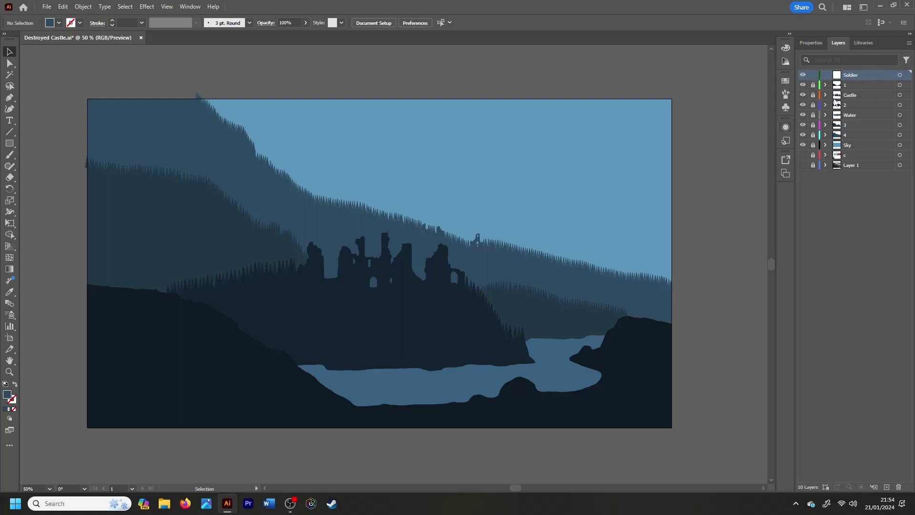
left_click(864, 43)
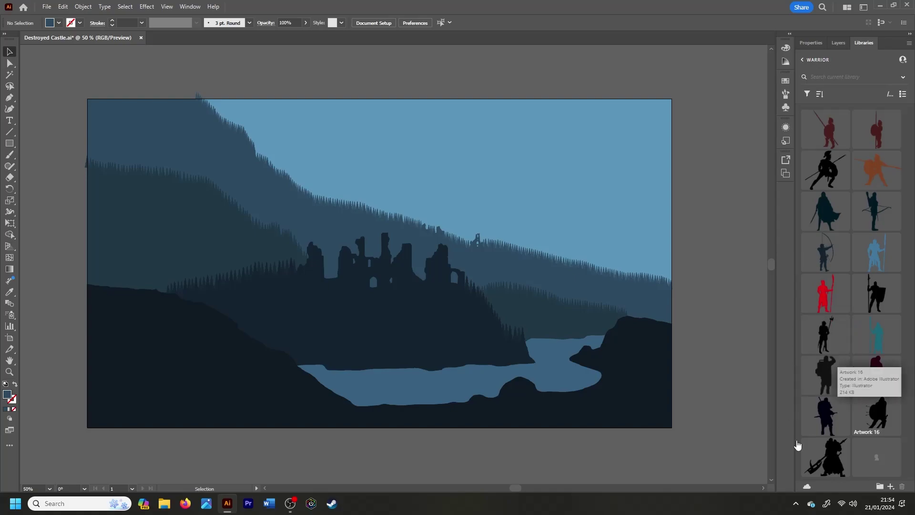
Place the Artwork 16 warrior silhouette from the WARRIOR library on the canvas
right_click(877, 412)
left_click(848, 283)
left_click(233, 227)
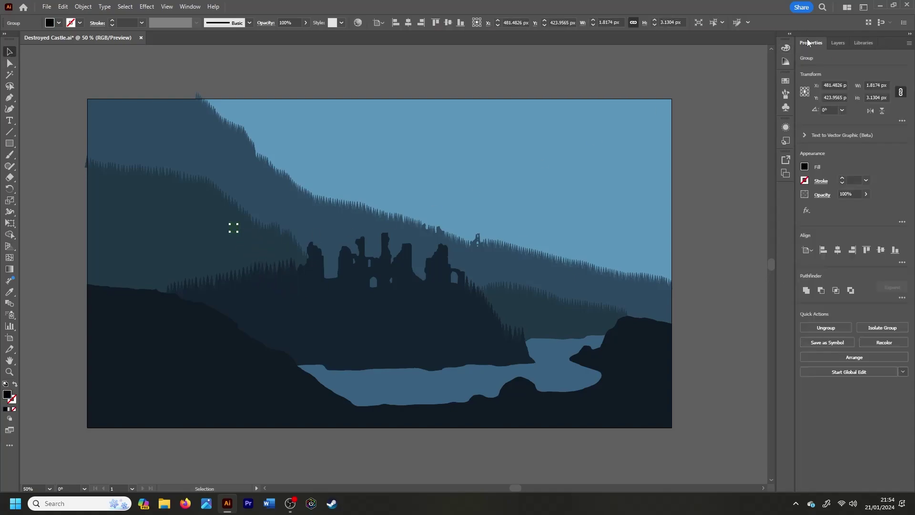
left_click(876, 97)
type("50")
key("Return")
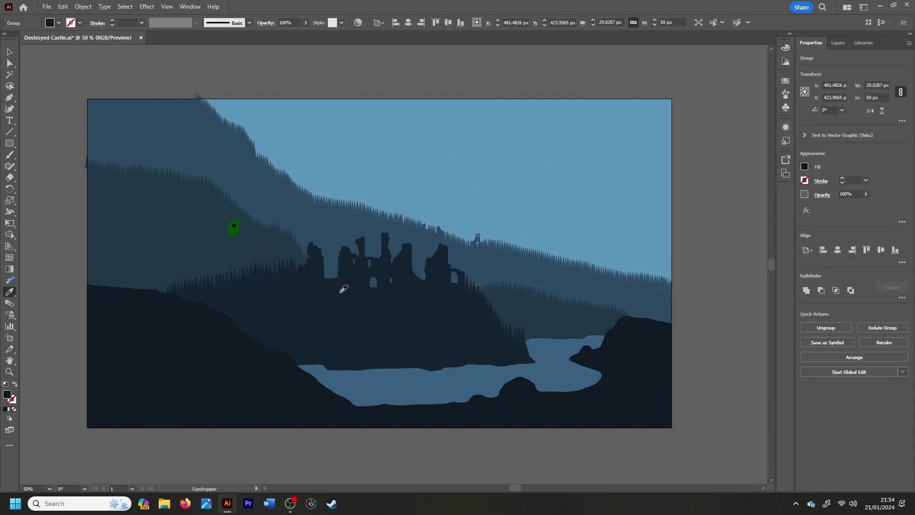
Resize the soldier to 100 px tall and move it toward the hillside
left_click(229, 244)
left_click(198, 298)
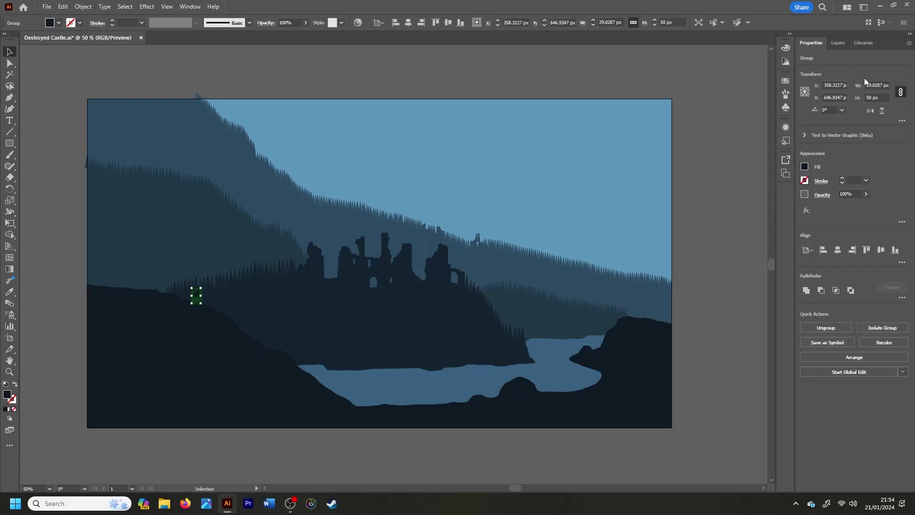
type("10")
key("Return")
key("Return")
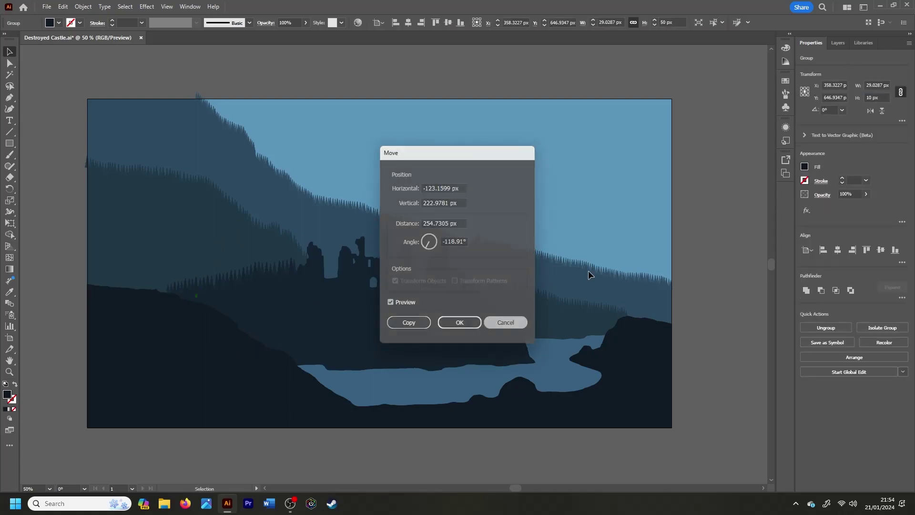
key("Escape")
type("100")
key("Return")
key("ctrl+1")
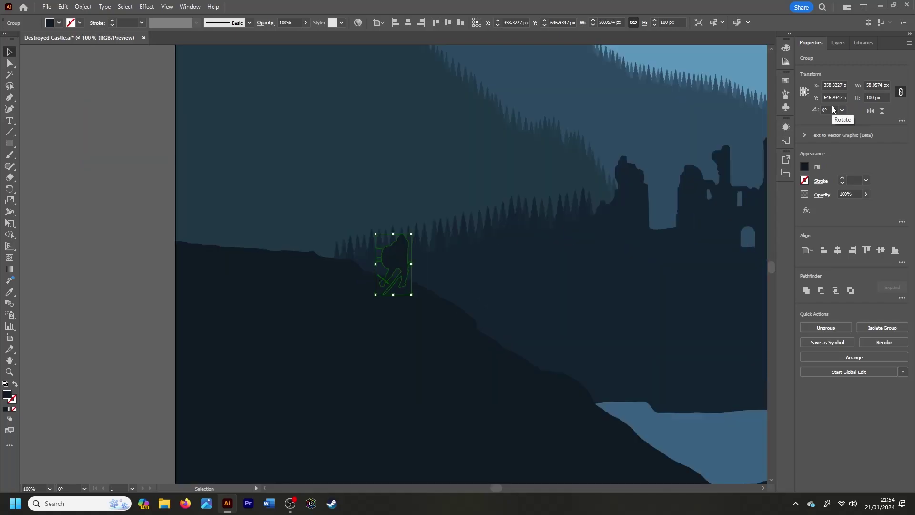
mouse_move(393, 261)
left_mouse_down()
mouse_move(383, 246)
mouse_move(583, 381)
left_mouse_up()
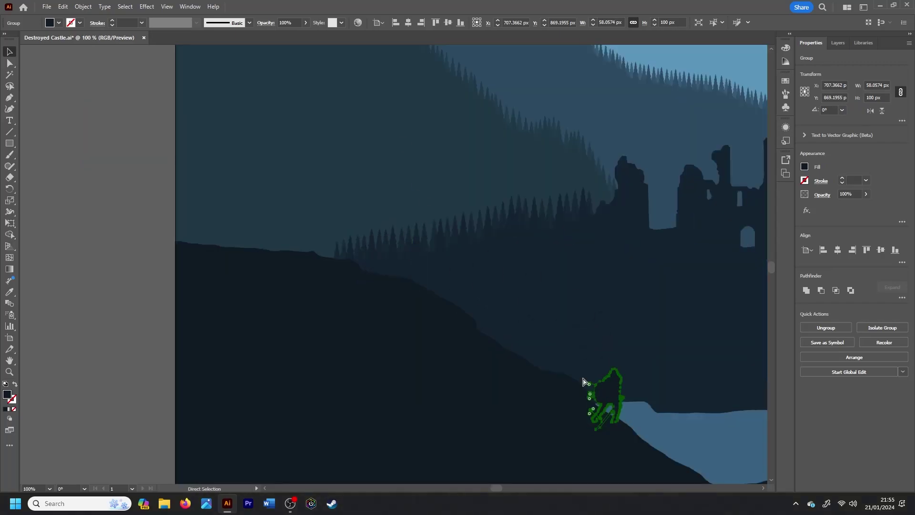
Move the soldier up onto the dark hillside left of the castle
key("ctrl+minus")
key("ctrl+minus")
key("ctrl+1")
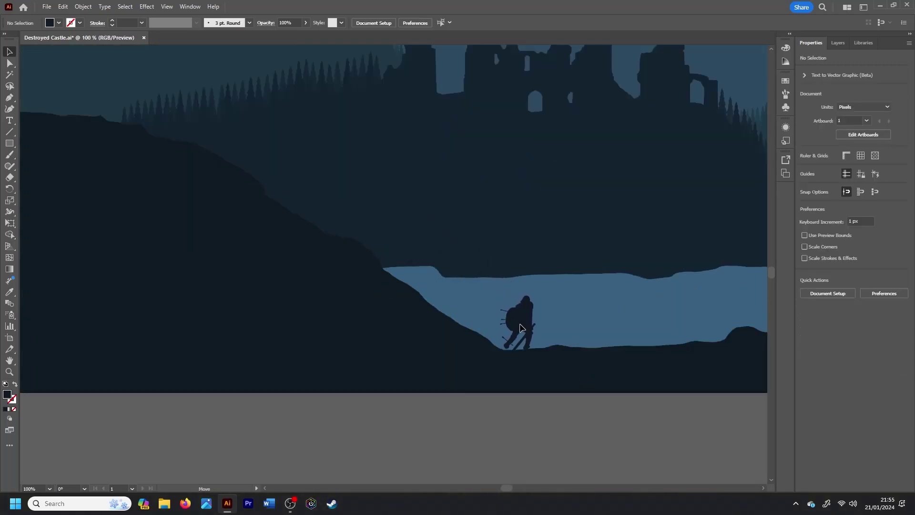
key("ctrl+minus")
key("ctrl+minus")
key("ctrl+plus")
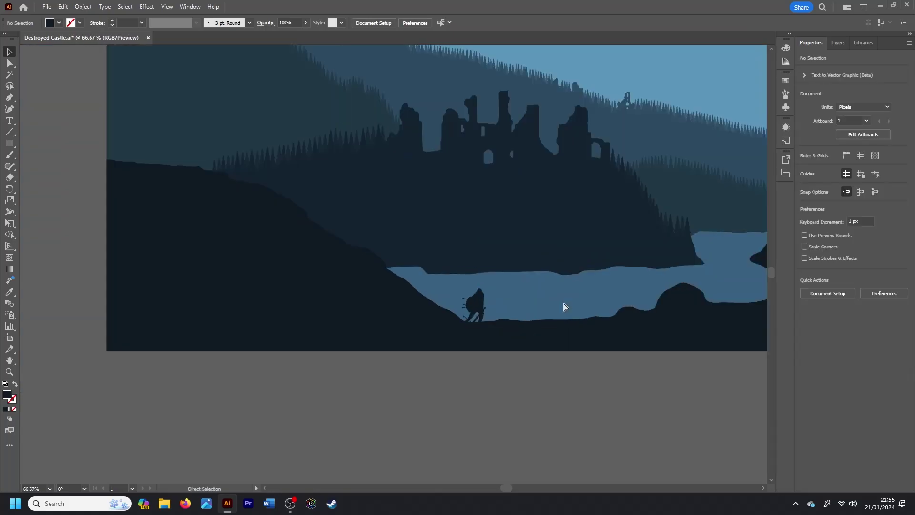
key("ctrl+plus")
key("ctrl+1")
left_click_drag(524, 333, 342, 214)
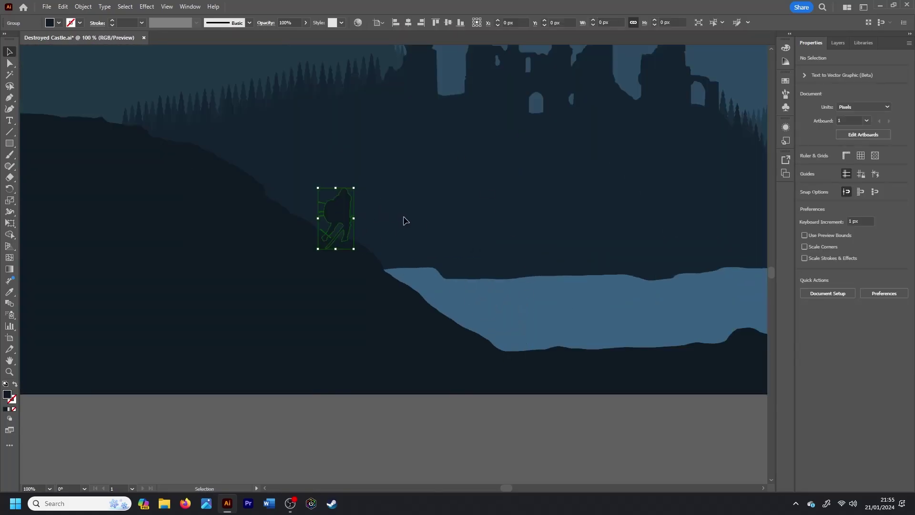
Enlarge the soldier on the hillside to 150 px tall
left_click(497, 198)
key("ctrl+minus")
key("ctrl+minus")
key("ctrl+minus")
key("ctrl+plus")
left_click(364, 241)
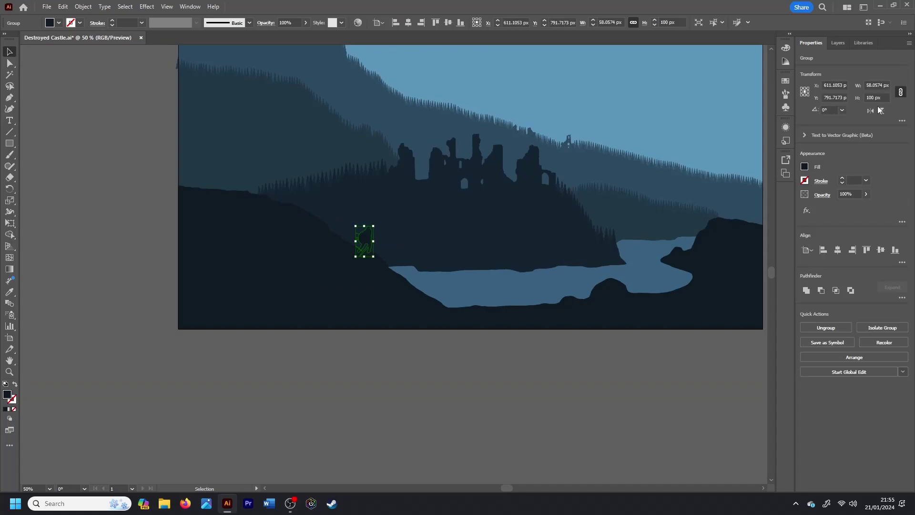
type("0")
key("Return")
key("ctrl+plus")
key("ctrl+plus")
key("ctrl+plus")
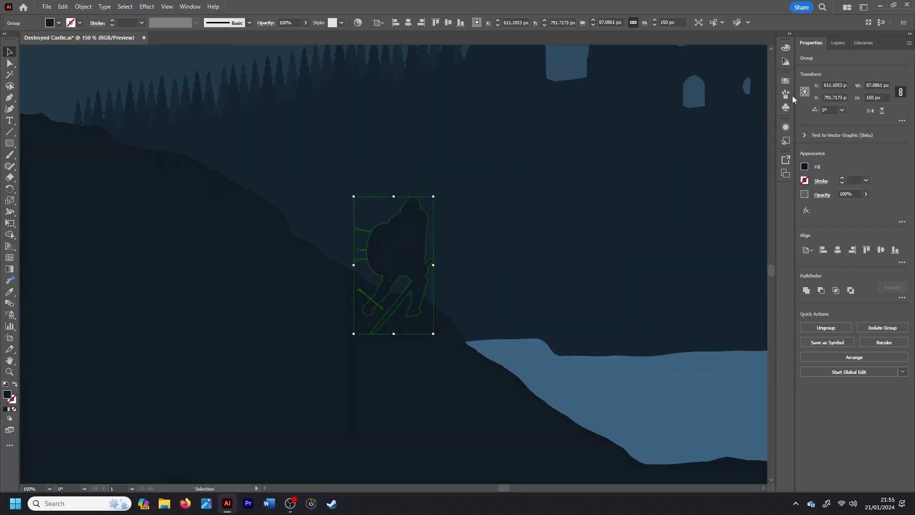
Set the soldier's height to 125 px and deselect it
left_click(876, 97)
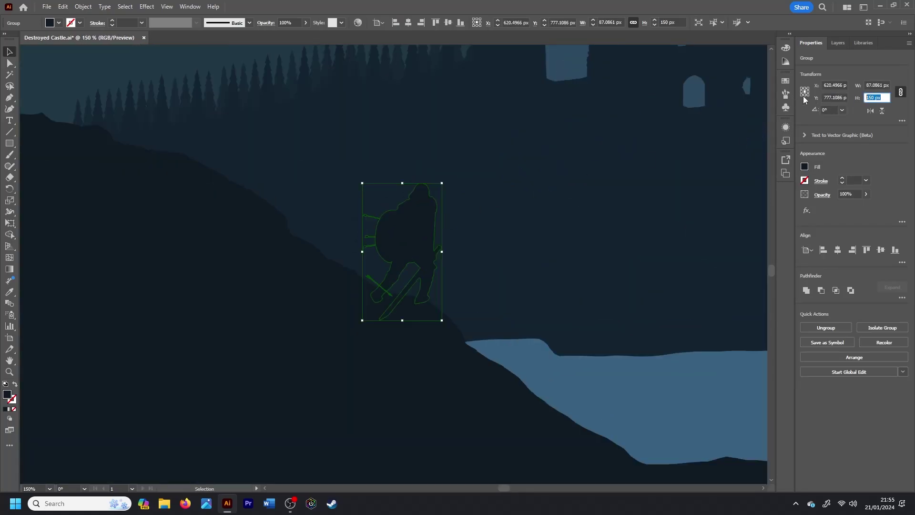
type("125")
key("Return")
left_click(535, 280)
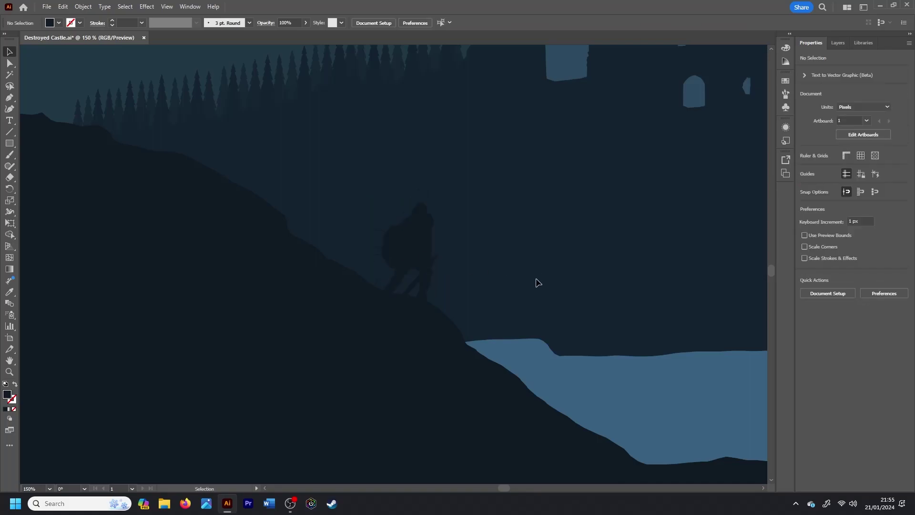
scroll(535, 279, "down", 5)
scroll(535, 279, "up", 1)
left_click(838, 42)
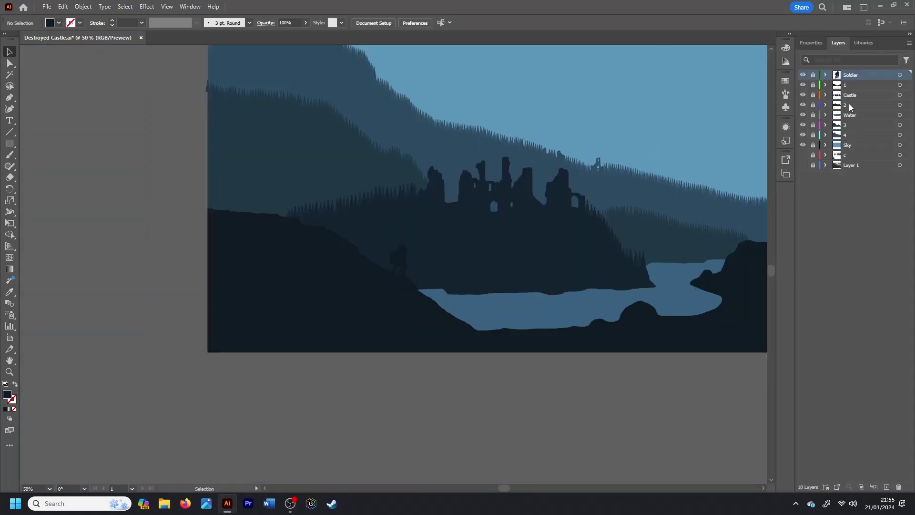
Place the Artwork 17 polearm warrior from the WARRIOR library above the castle
left_click(908, 43)
left_click(863, 43)
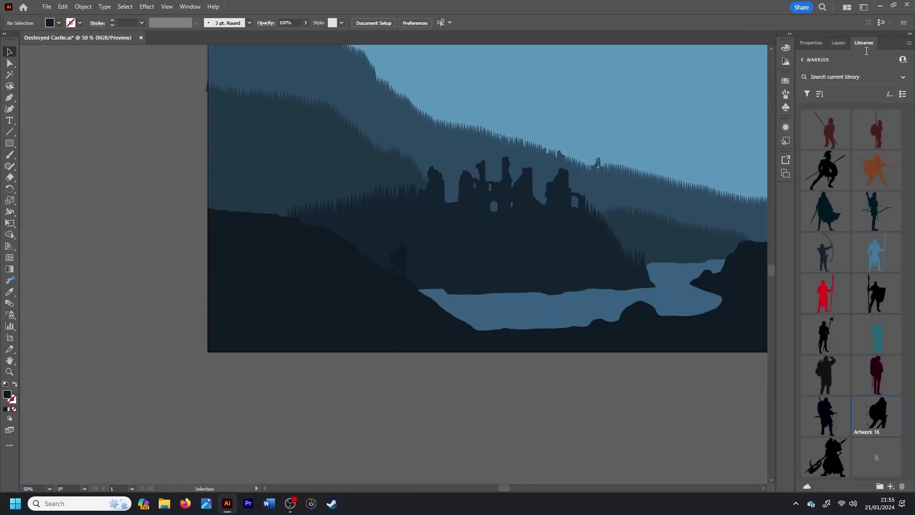
right_click(825, 456)
left_click(825, 318)
left_click(456, 150)
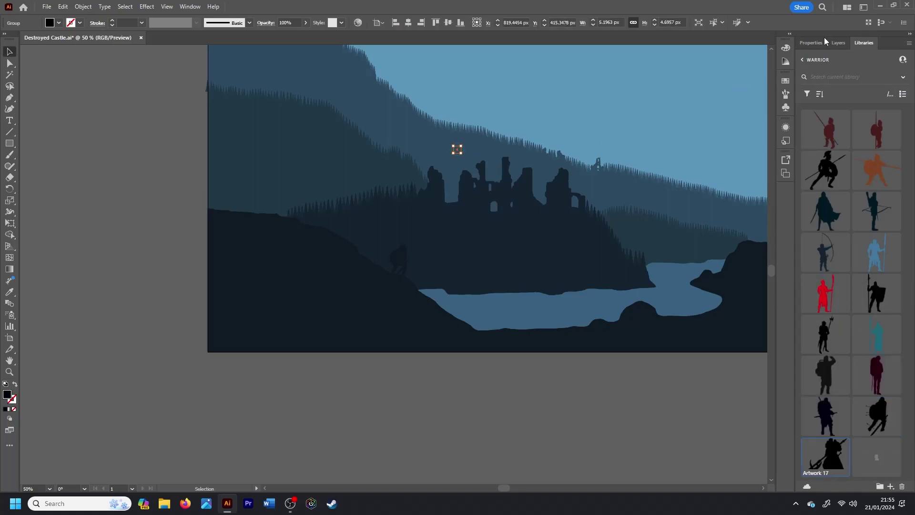
Make the warrior 100 px tall and eyedrop the castle's dark colour onto it
left_click(825, 42)
left_click(881, 98)
type("00")
key("Return")
key("ctrl+equal")
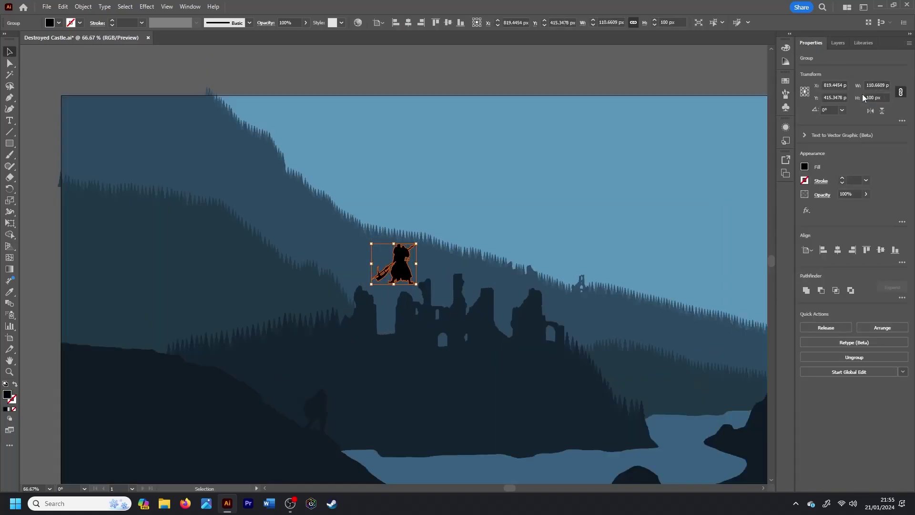
key("i")
left_click(307, 263)
key("v")
Shrink the warrior to 80 then 50 px and move it onto the castle ruins
left_click(868, 96)
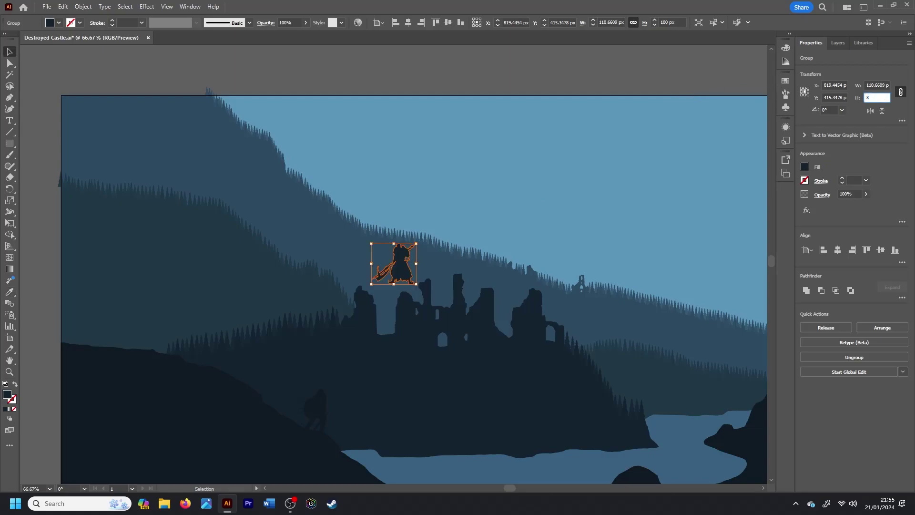
type("0")
key("Return")
key("ctrl+equal")
key("ctrl+equal")
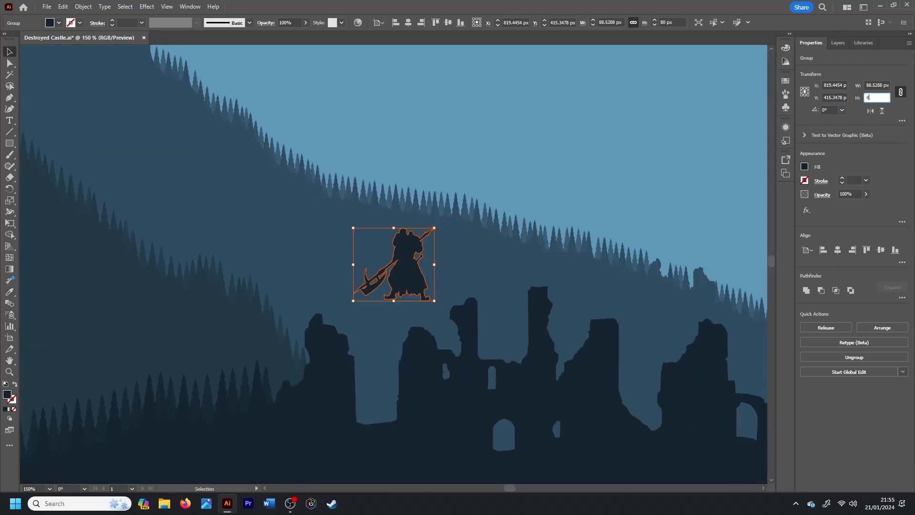
key("Return")
left_click_drag(419, 255, 403, 391)
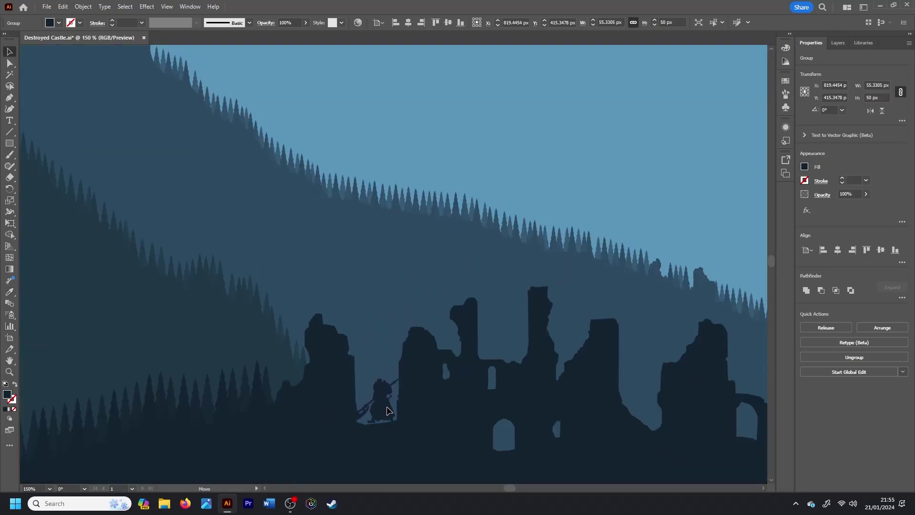
Shrink the warrior to 25 px and move it lower among the ruins
left_click(872, 97)
type("5")
key("Return")
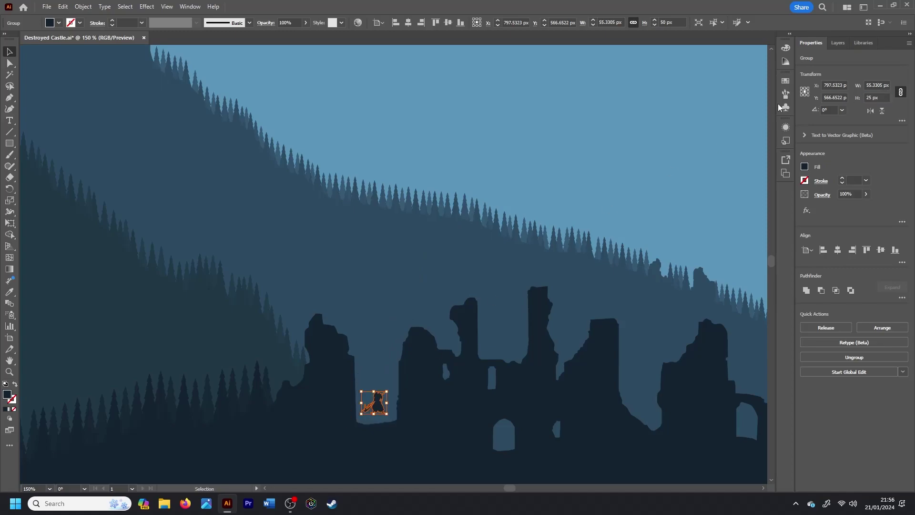
key("ctrl+equal")
key("ctrl+equal")
key("ctrl+equal")
mouse_move(408, 277)
left_mouse_down()
mouse_move(412, 300)
mouse_move(735, 370)
left_mouse_up()
key("ctrl+equal")
key("ctrl+equal")
left_click(708, 353)
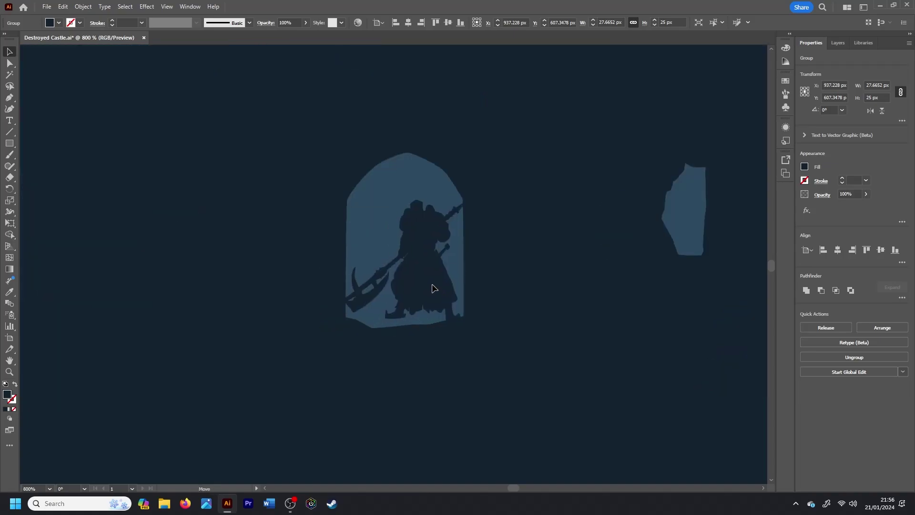
Set the warrior to 20 px tall, slightly tilted, inside the arched doorway
left_click(432, 288)
left_click(872, 98)
type("20")
key("Return")
left_click_drag(412, 261, 458, 305)
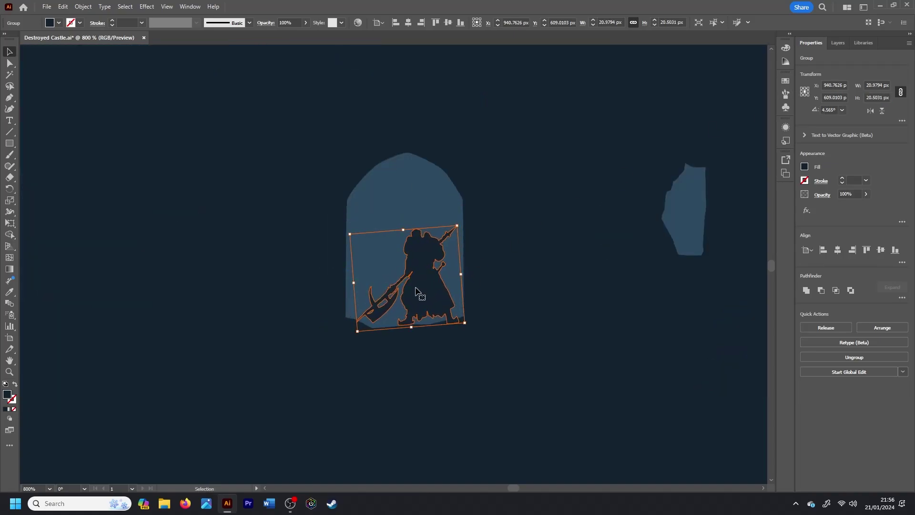
left_click(361, 257)
key("ctrl+0")
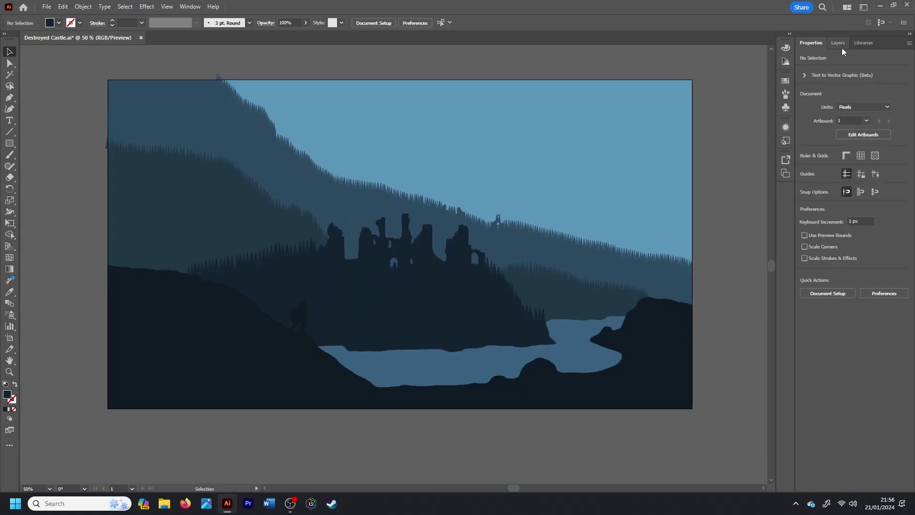
Choose the Pencil tool, review and close its options unchanged, and zoom in on the castle ruins
left_click(838, 43)
key("n")
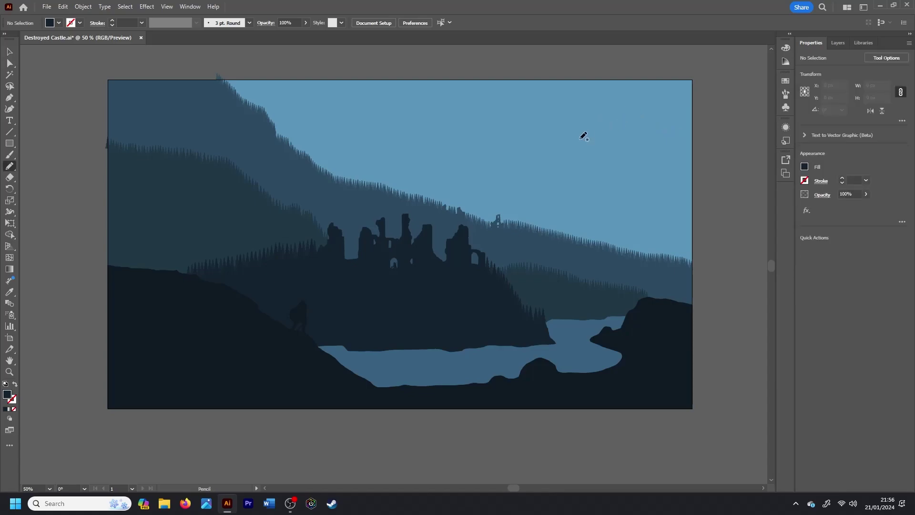
key("alt+Tab")
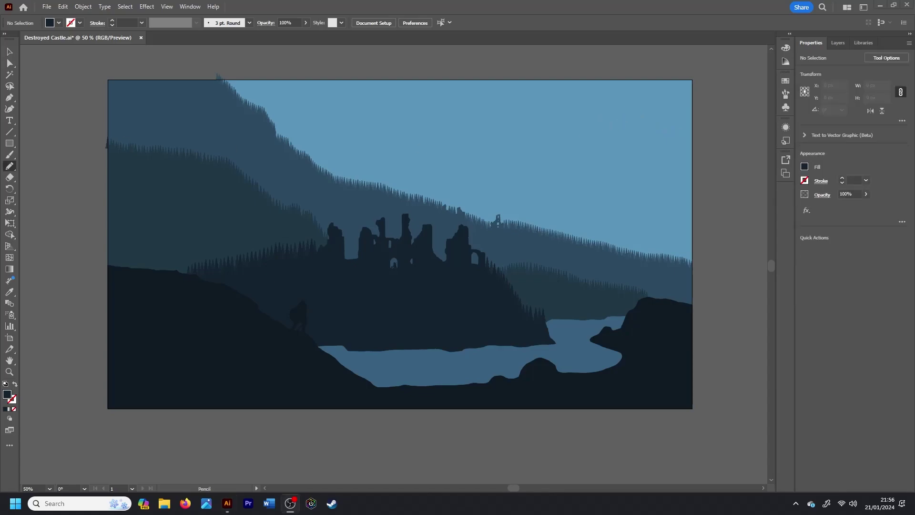
left_click(805, 43)
left_click(879, 58)
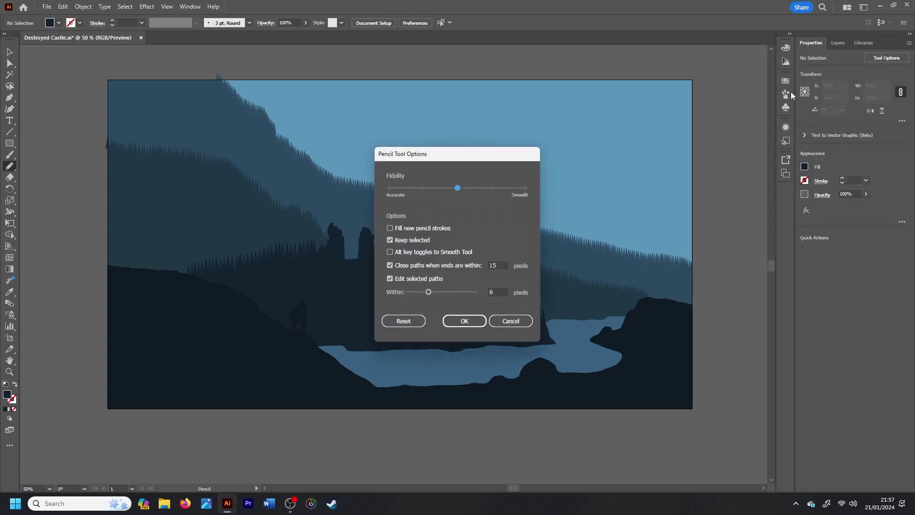
left_click(510, 321)
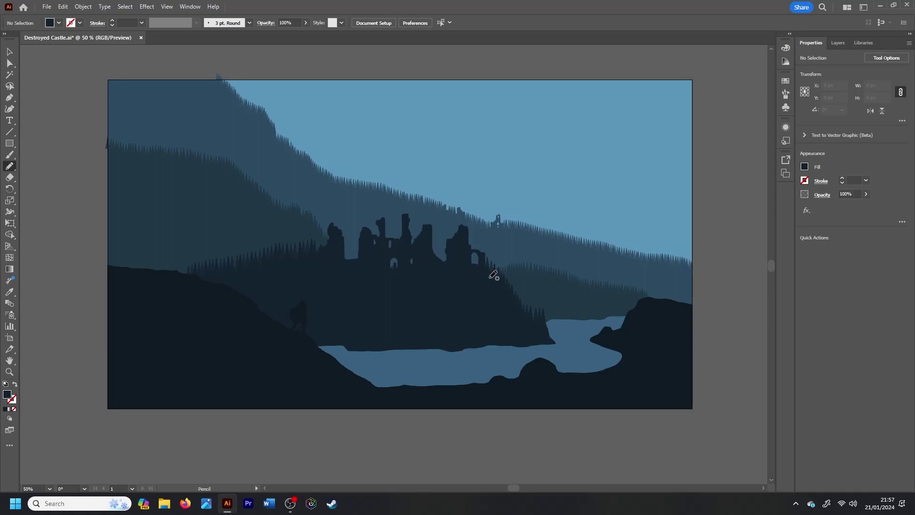
key("ctrl+plus")
key("ctrl+plus")
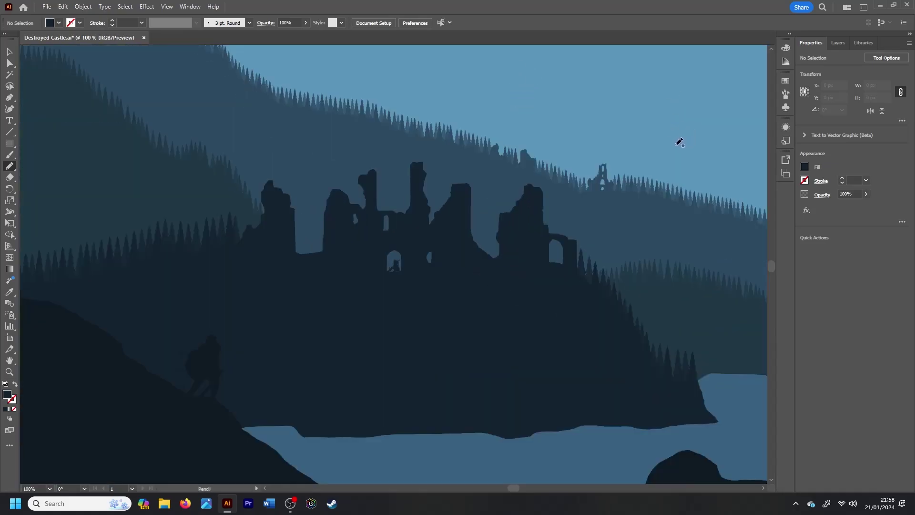
scroll(773, 265, "up", 2)
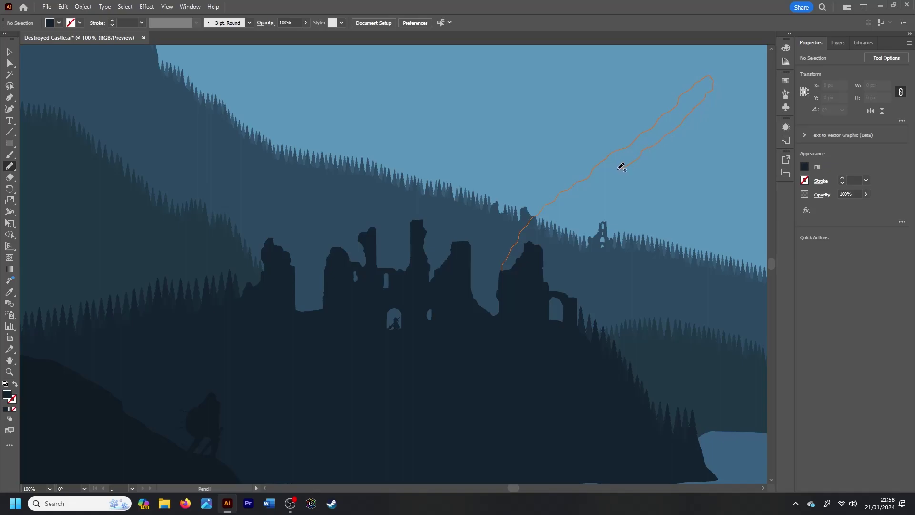
Draw three wavy closed smoke-plume outlines rising diagonally from the ruins
left_click_drag(568, 204, 501, 283)
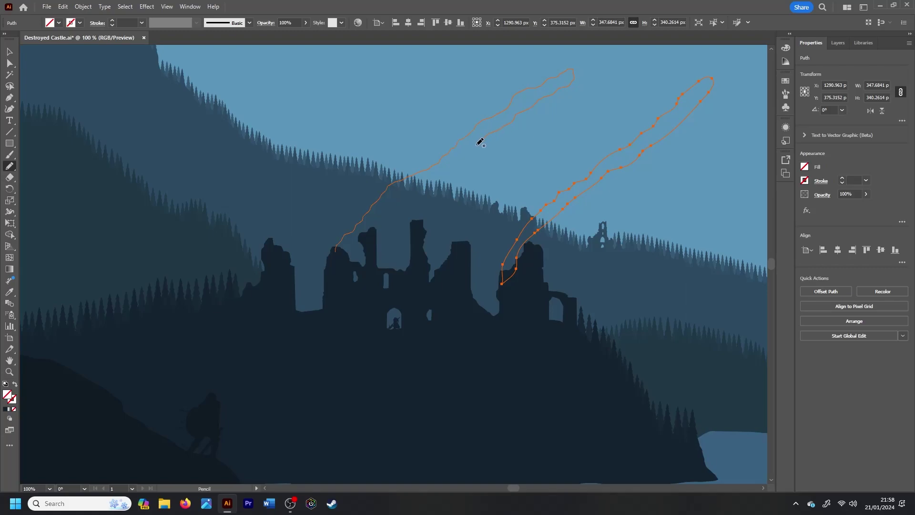
left_click_drag(436, 177, 397, 202)
left_click_drag(337, 248, 335, 247)
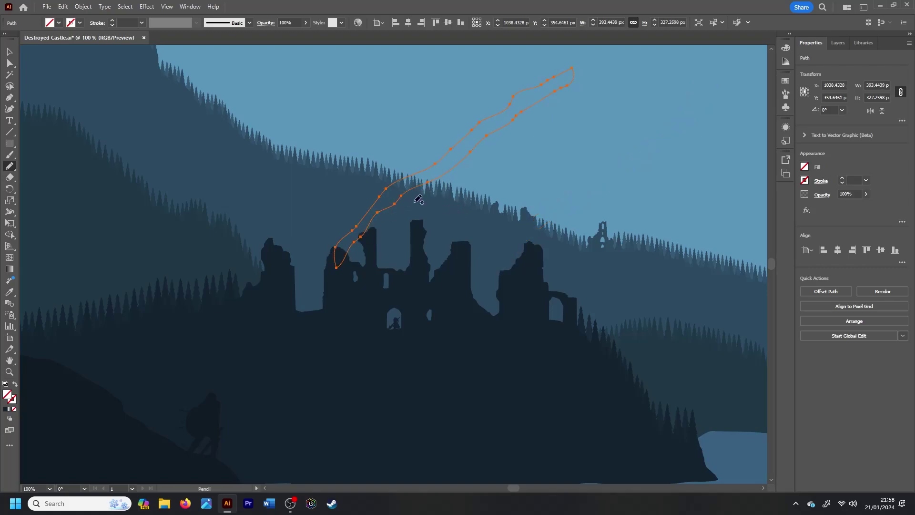
mouse_move(283, 275)
left_mouse_down()
mouse_move(294, 240)
mouse_move(347, 188)
left_mouse_up()
left_click_drag(391, 149, 295, 270)
Select all three smoke outlines and give them a dark fill
key("v")
left_click(407, 142)
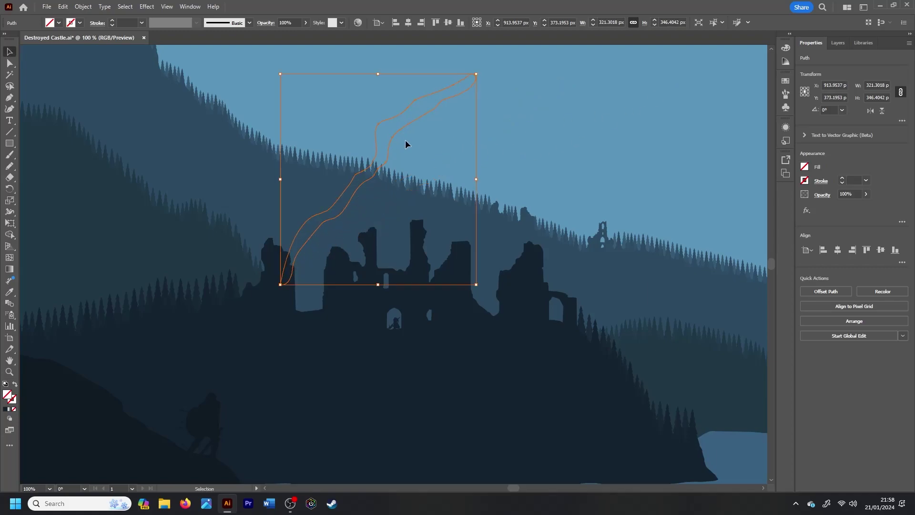
left_click(457, 153, "shift")
key("i")
left_click(432, 329)
key("v")
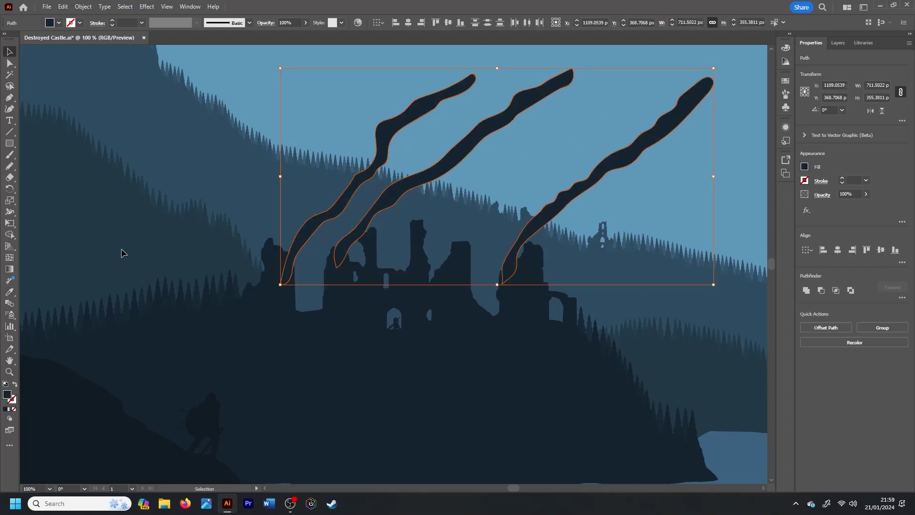
left_click(10, 270)
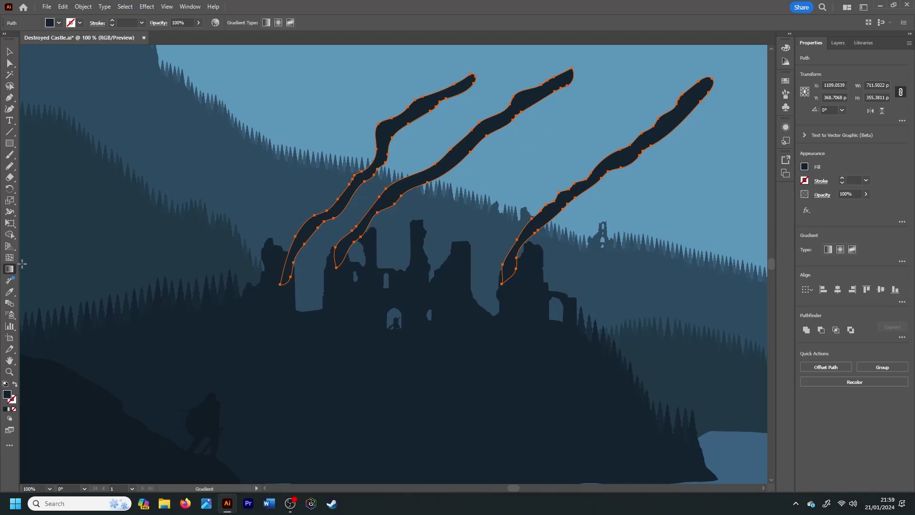
Give the right plume a diagonal linear gradient with one stop sampled as sky blue
left_click(435, 192, "ctrl")
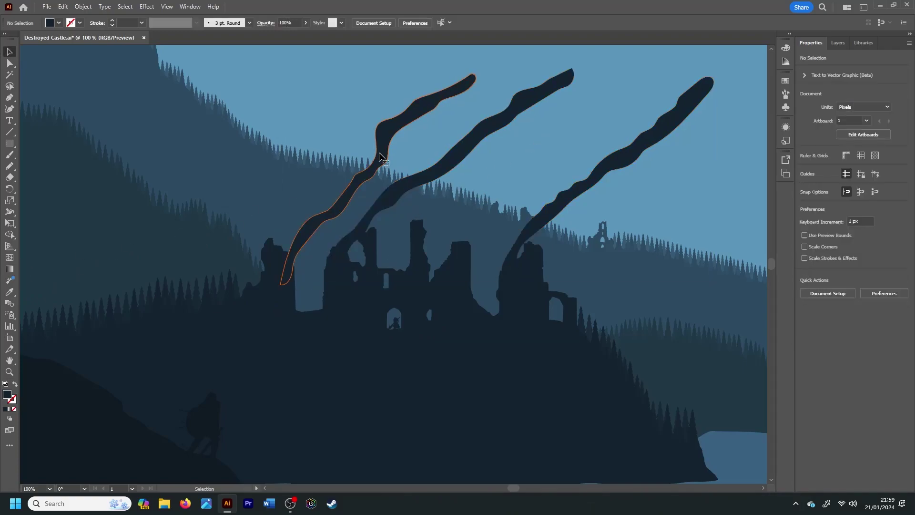
left_click(574, 194, "ctrl")
left_click(828, 250)
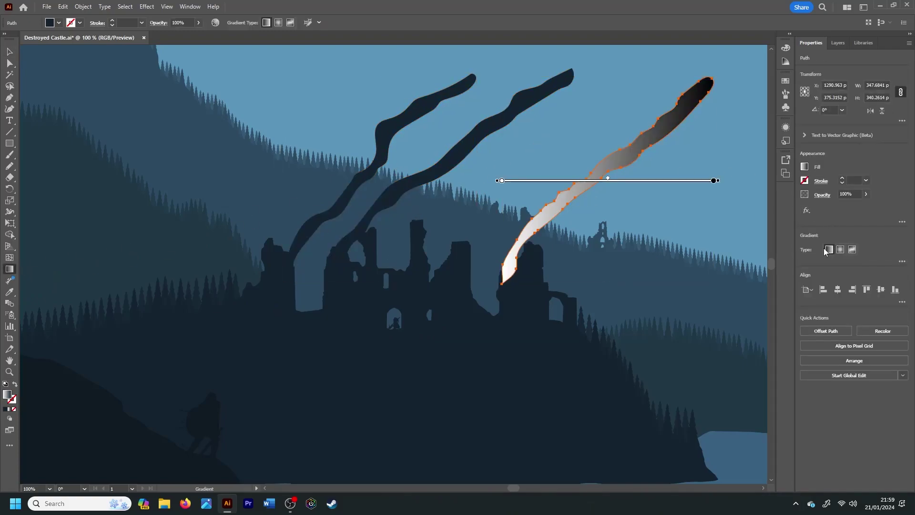
left_click_drag(700, 78, 488, 287)
double_click(489, 287)
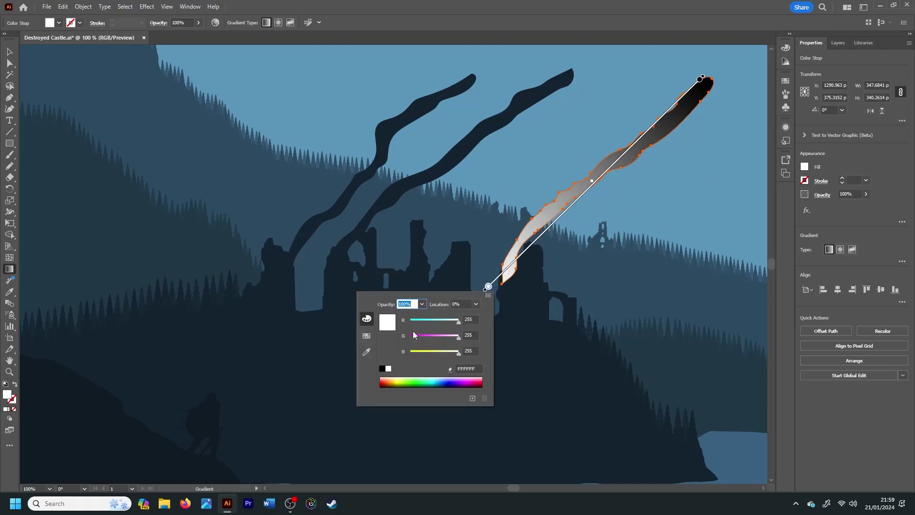
left_click(368, 372)
left_click(628, 111)
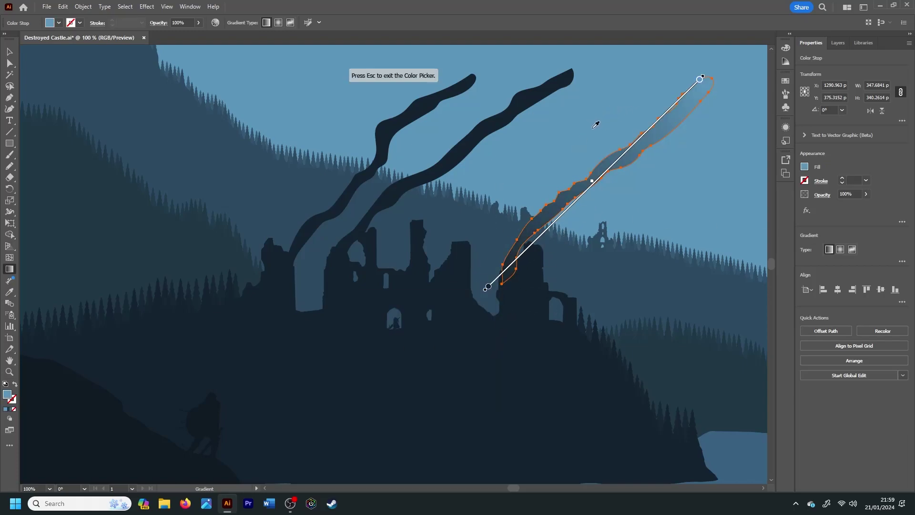
key("v")
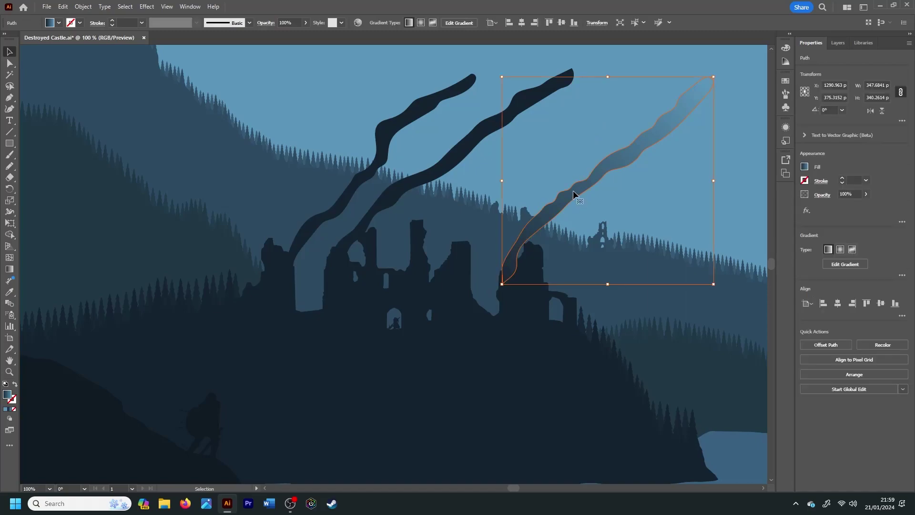
Copy the sky-blue gradient onto the middle and left plumes with the Eyedropper
left_click(506, 117)
key("i")
left_click(616, 157)
key("v")
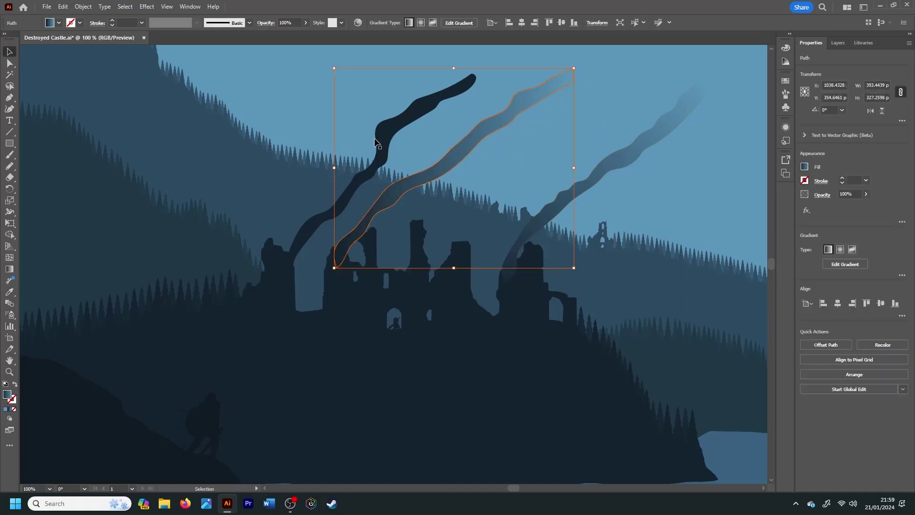
left_click(381, 138)
key("i")
left_click(454, 149)
Angle the left and middle plumes' gradients along their lengths, dark at the ruins
key("v")
key("g")
left_click_drag(267, 272, 465, 65)
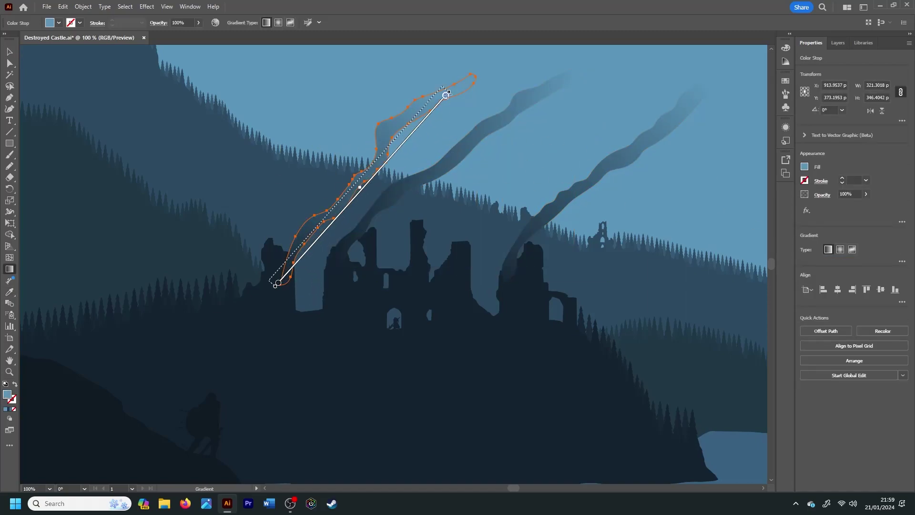
key("v")
left_click(489, 135)
key("g")
left_click_drag(324, 269, 565, 61)
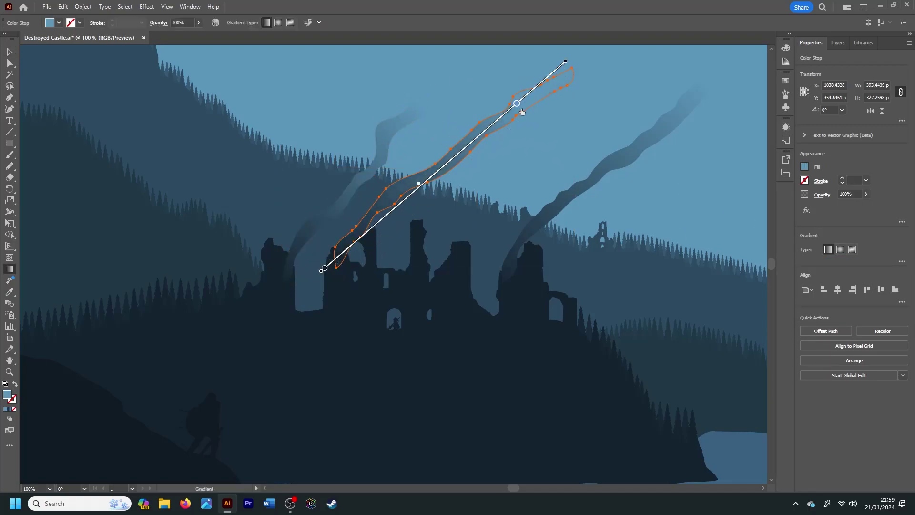
Review the three gradient plumes, zooming out to the full artboard and back to the ruins
key("v")
left_click(581, 188)
key("g")
key("v")
left_click(570, 141)
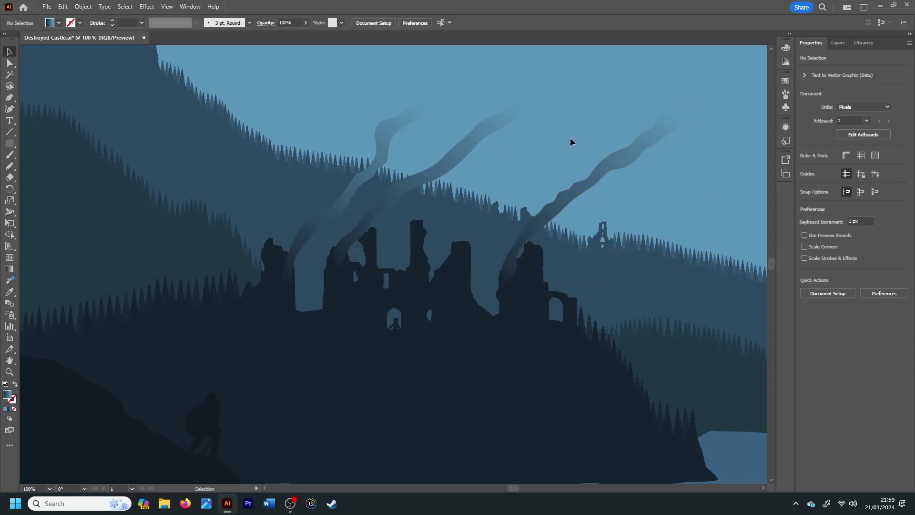
left_click(659, 161)
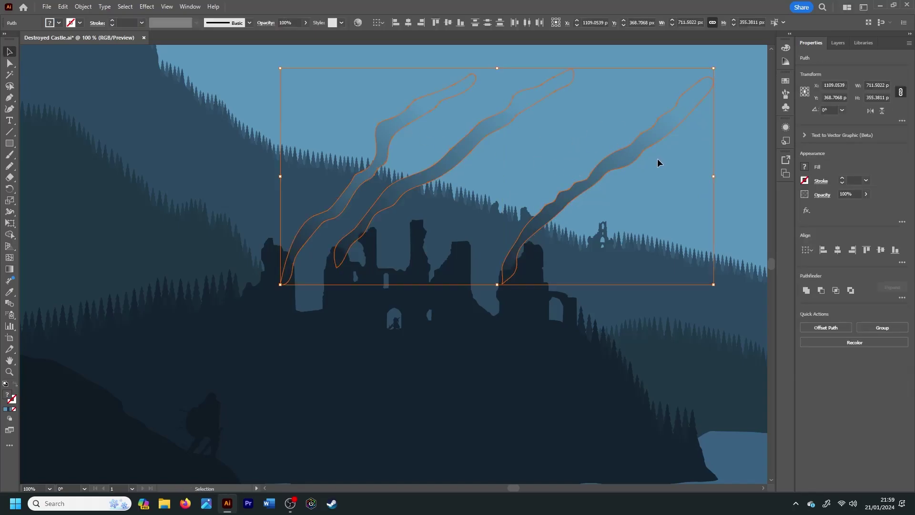
key("ctrl+shift+a")
key("ctrl+0")
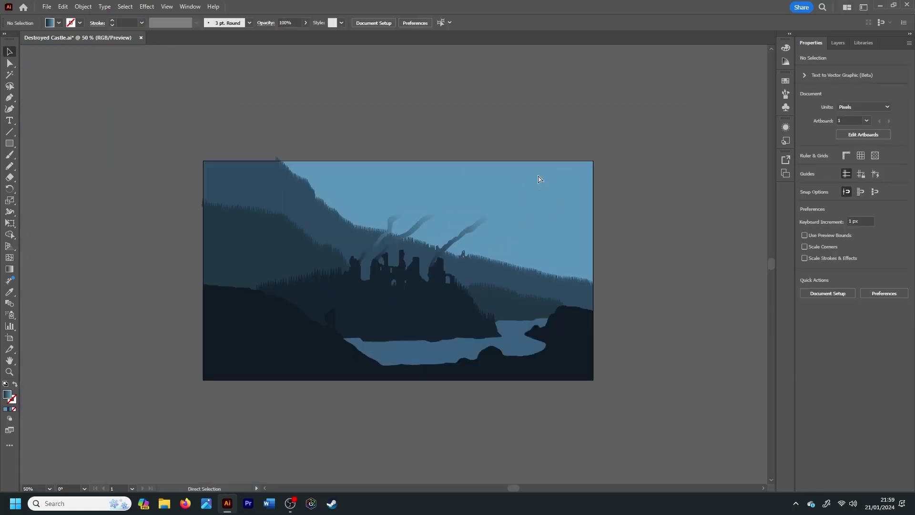
key("ctrl+1")
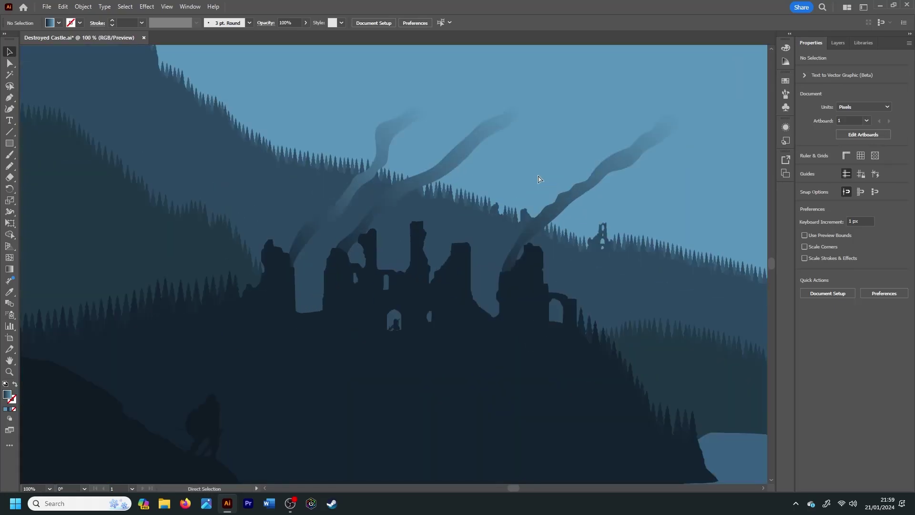
key("ctrl+0")
key("ctrl+1")
Move the right plume slightly up-right and shift its gradient stop along it
left_click_drag(596, 187, 637, 166)
key("g")
left_click_drag(696, 111, 706, 95)
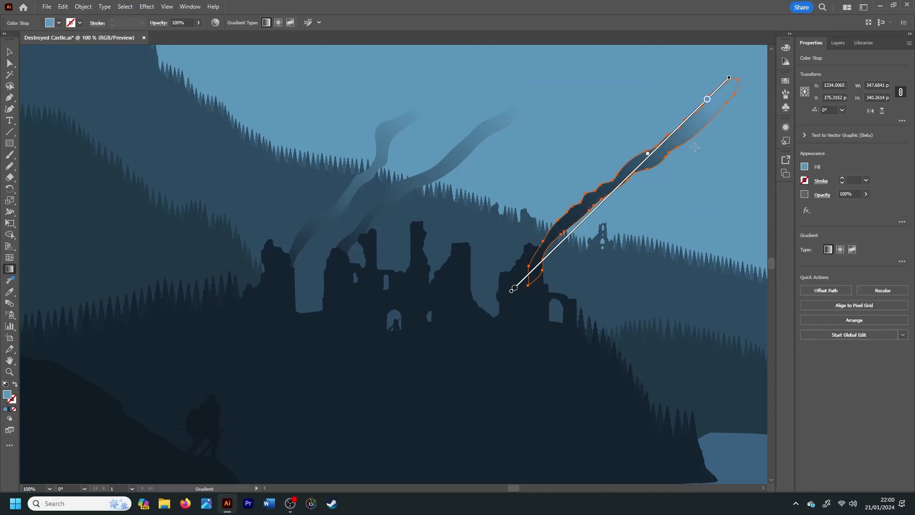
key("v")
left_click(704, 196)
Move the middle plume's gradient start toward the ruins
left_click_drag(512, 490, 518, 490)
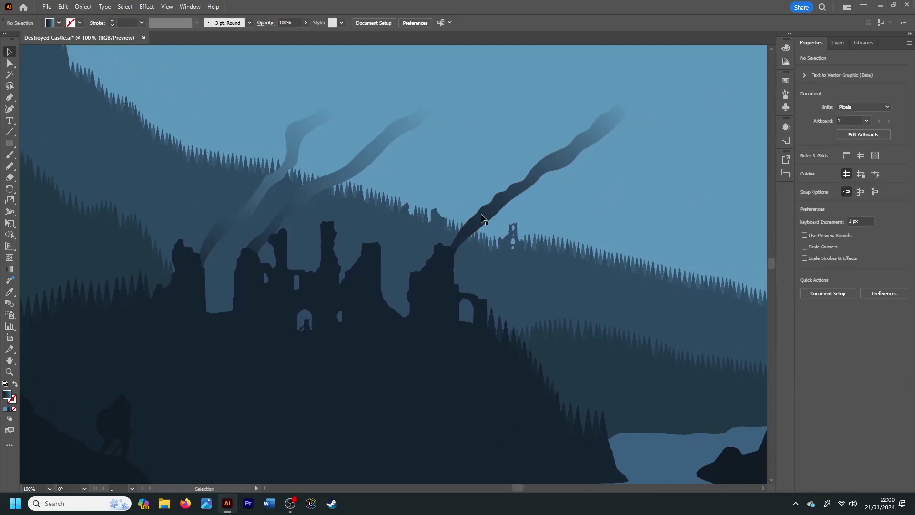
left_click(483, 212)
left_click(308, 190)
key("g")
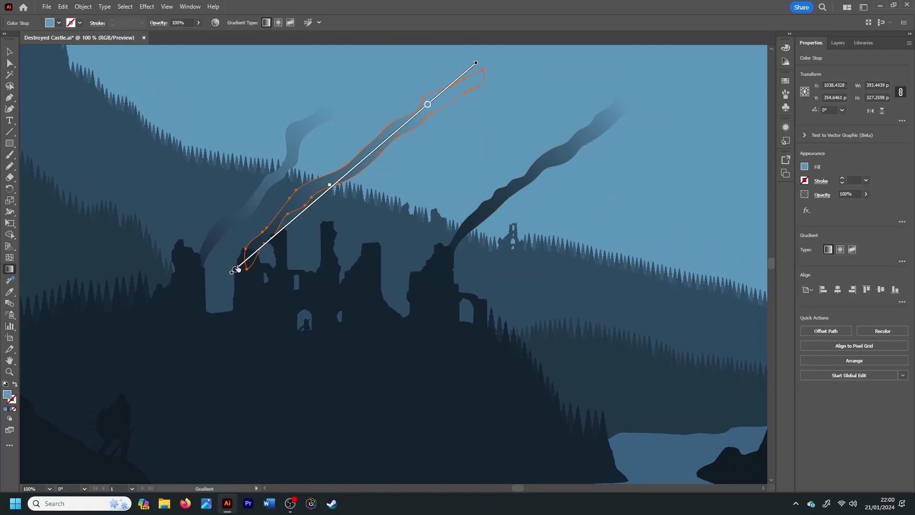
left_click_drag(237, 269, 260, 249)
Move the right plume's colour stop down its length and recheck its gradient
key("v")
left_click(483, 215)
key("g")
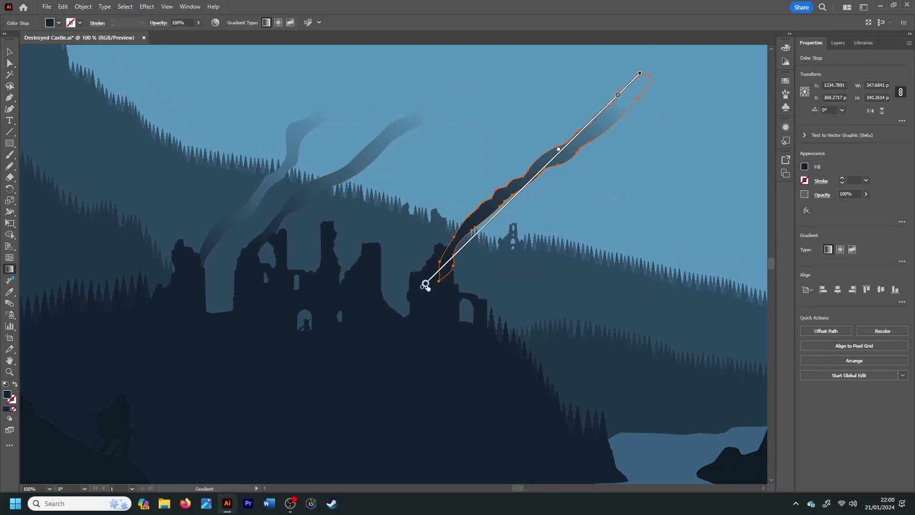
left_click_drag(566, 142, 548, 159)
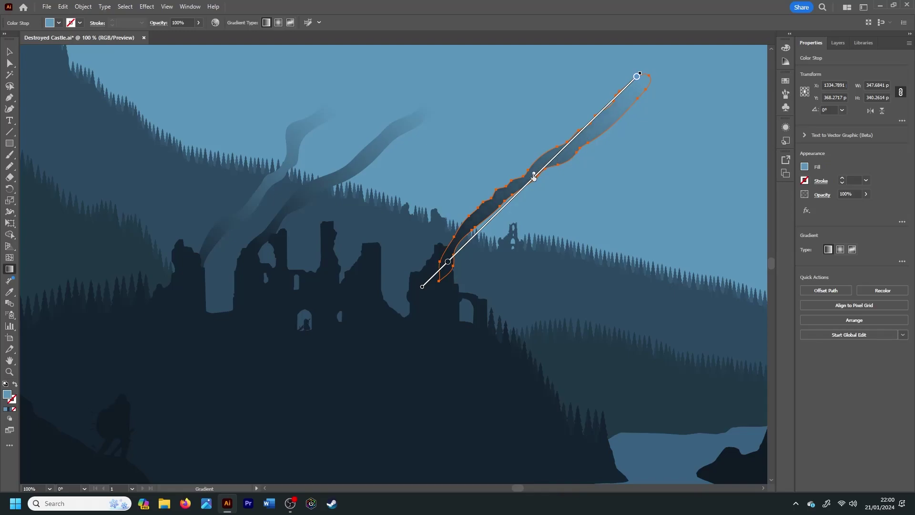
key("v")
left_click(665, 186)
scroll(773, 272, "up", 2)
left_click(579, 190)
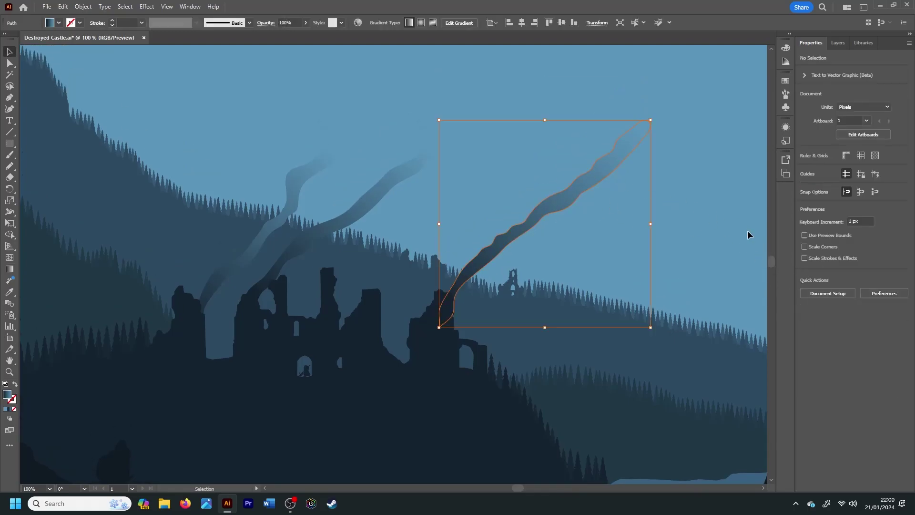
key("g")
key("v")
left_click(419, 198)
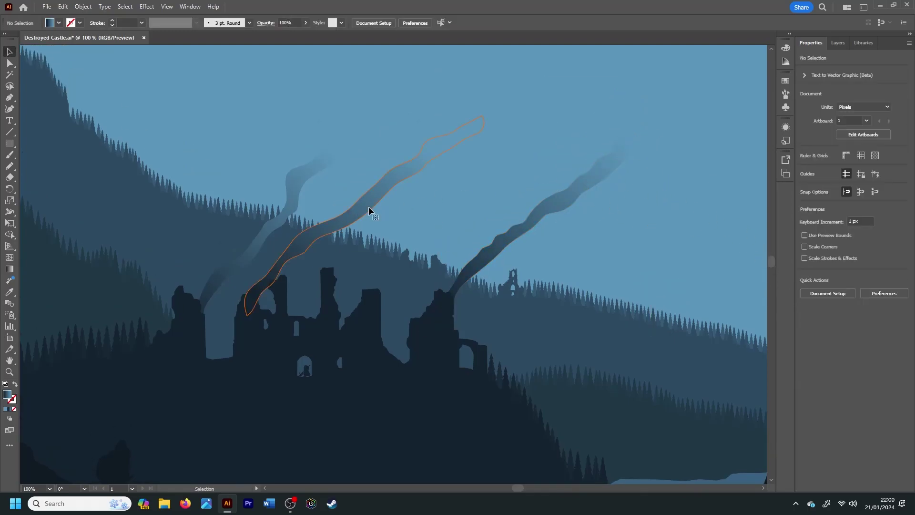
Nudge the middle and leftmost plumes' gradient stops toward their bases
left_click(368, 206)
key("g")
left_click_drag(471, 127, 466, 130)
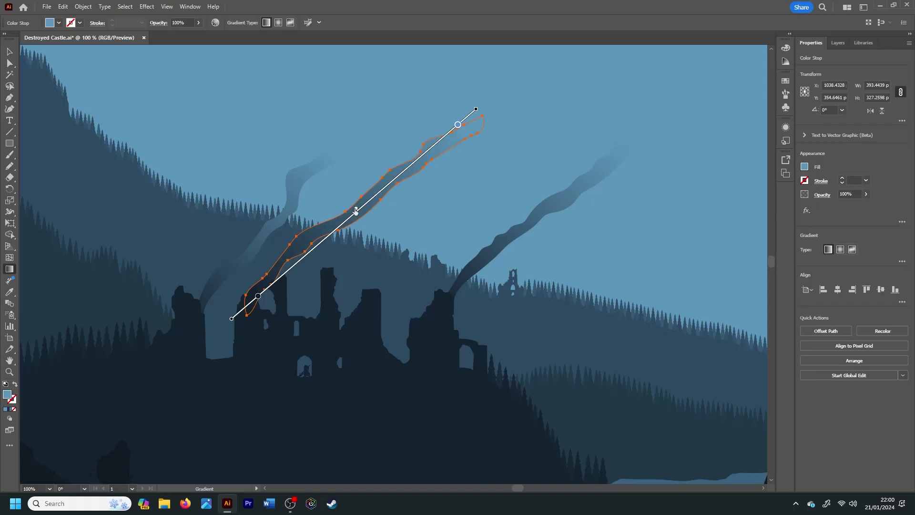
key("v")
left_click(307, 213)
key("g")
left_click(334, 157)
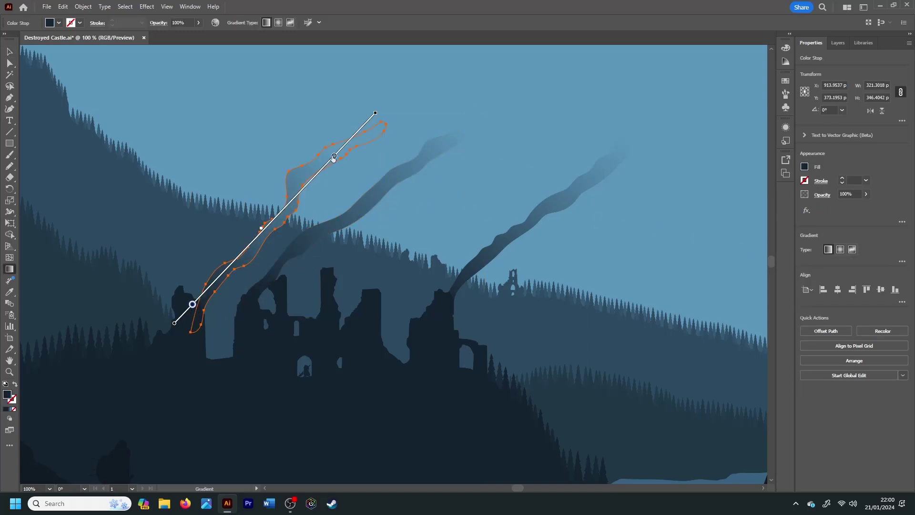
key("v")
left_click(465, 116)
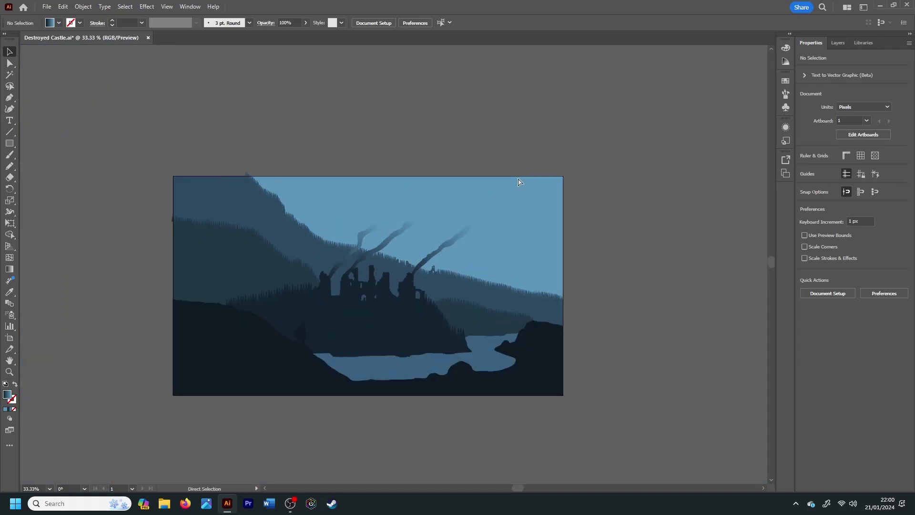
Draw a fourth smoke plume from the ruins and copy the smoke gradient onto it
key("ctrl+1")
key("n")
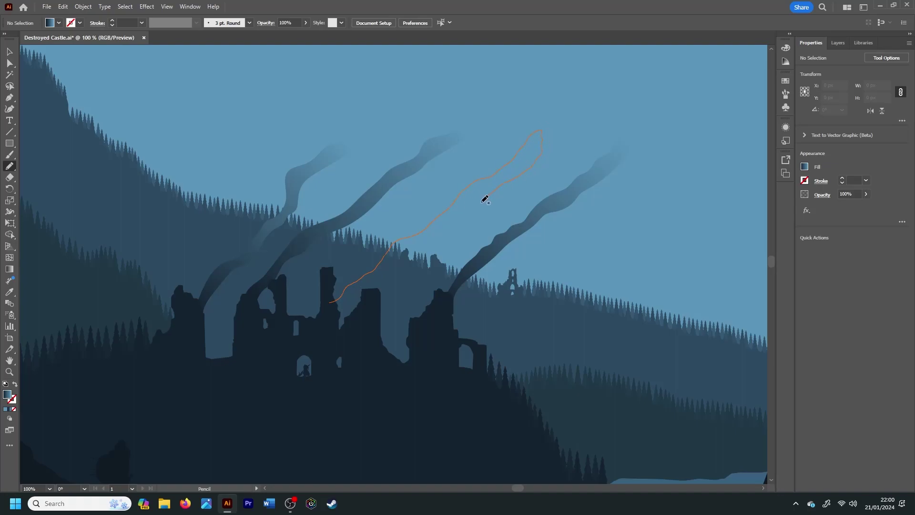
mouse_move(332, 316)
left_mouse_down()
mouse_move(330, 303)
mouse_move(547, 135)
left_mouse_up()
key("i")
left_click(300, 235)
key("v")
left_click(836, 264)
key("v")
left_click(374, 267)
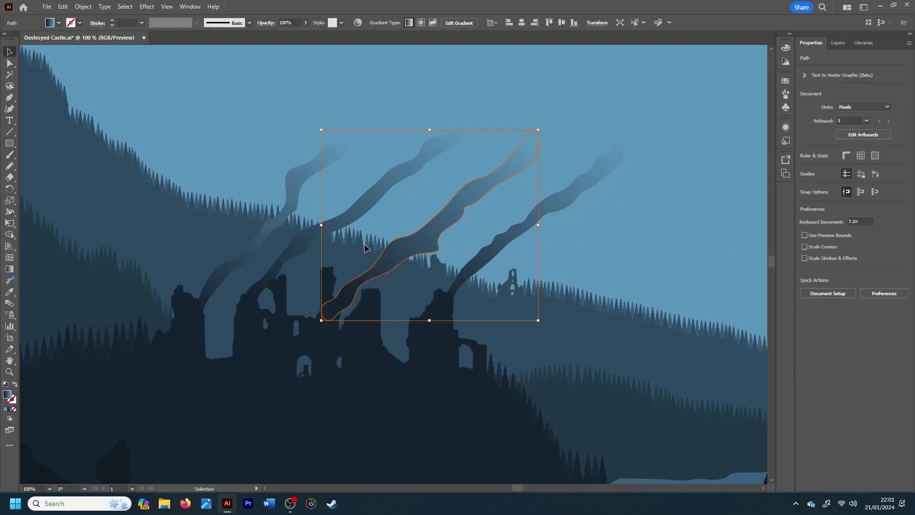
Draw a smoke band from the right-hand tower and fill it with the smoke gradient
key("n")
key("ctrl+shift+a")
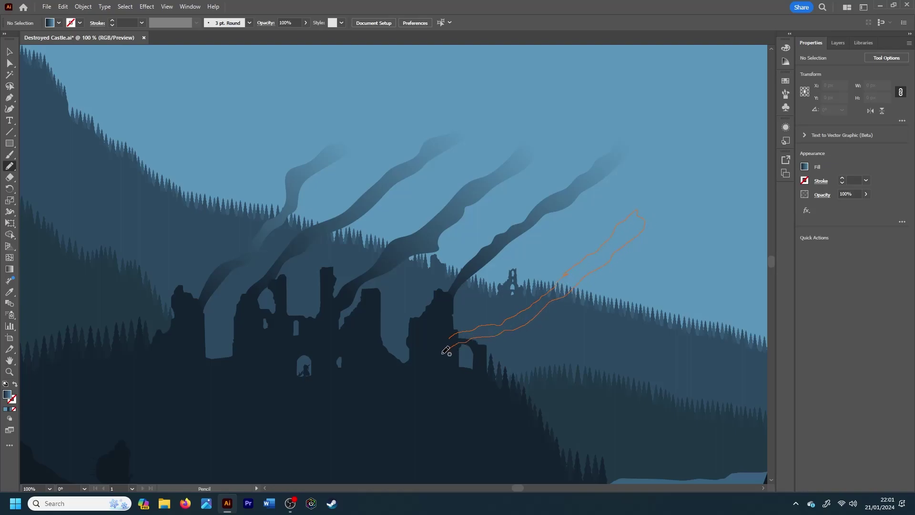
left_click_drag(443, 353, 437, 353)
key("i")
left_click(489, 257)
key("v")
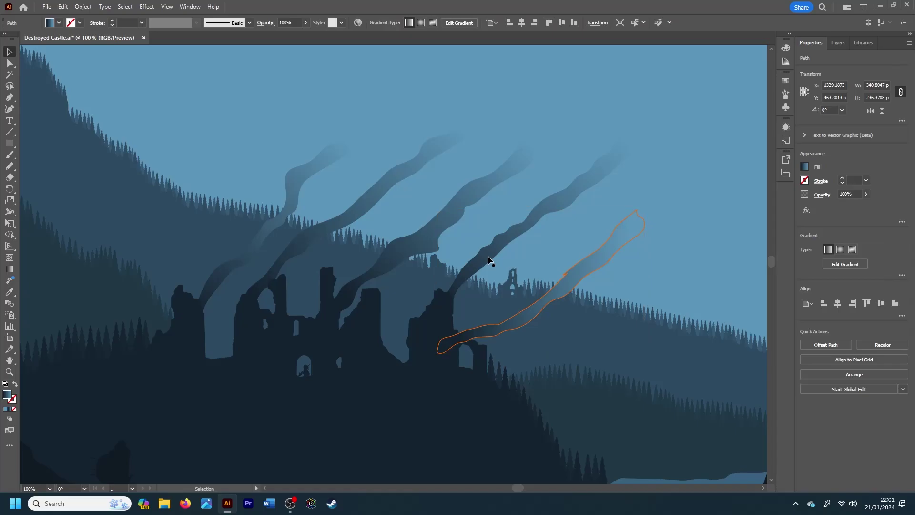
left_click(524, 187)
left_click(597, 265)
Reshape the smoke band's edge by dragging its anchor points with Direct Selection
key("a")
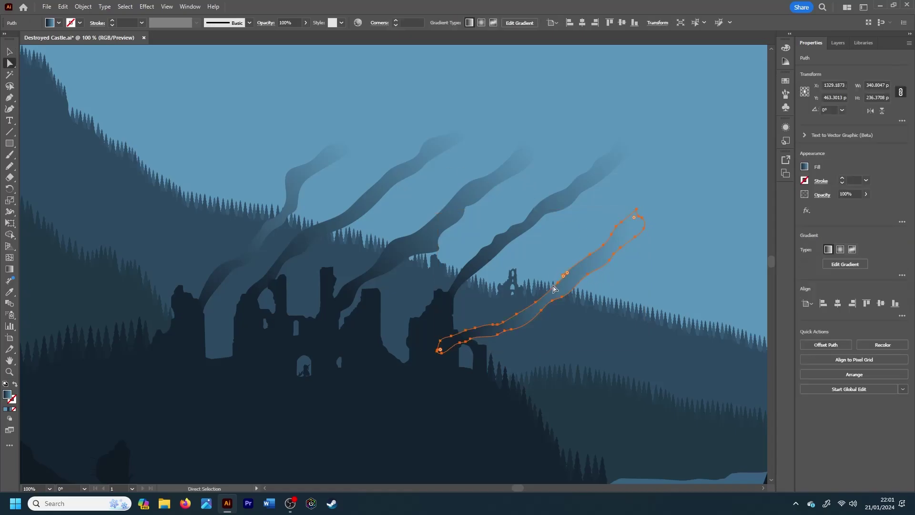
scroll(564, 279, "up", 2)
scroll(535, 245, "up", 2)
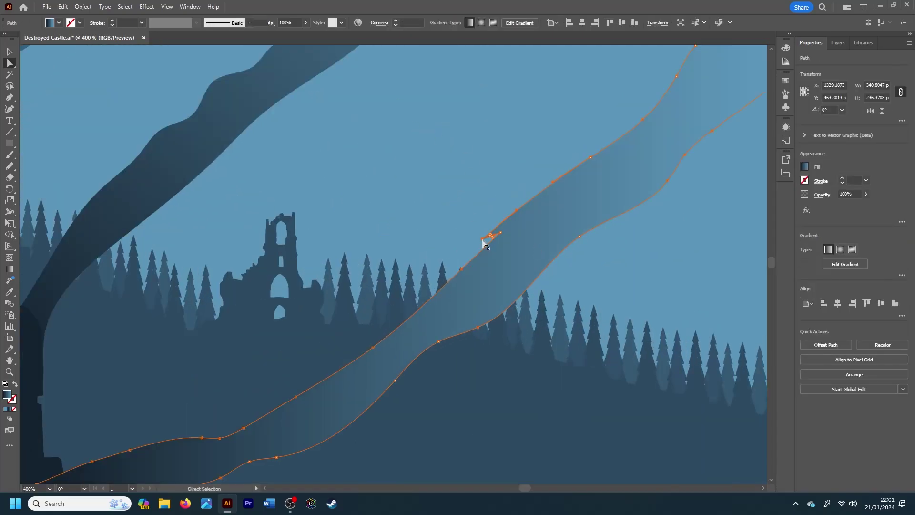
left_click(520, 206)
left_click(484, 200)
left_click(501, 235)
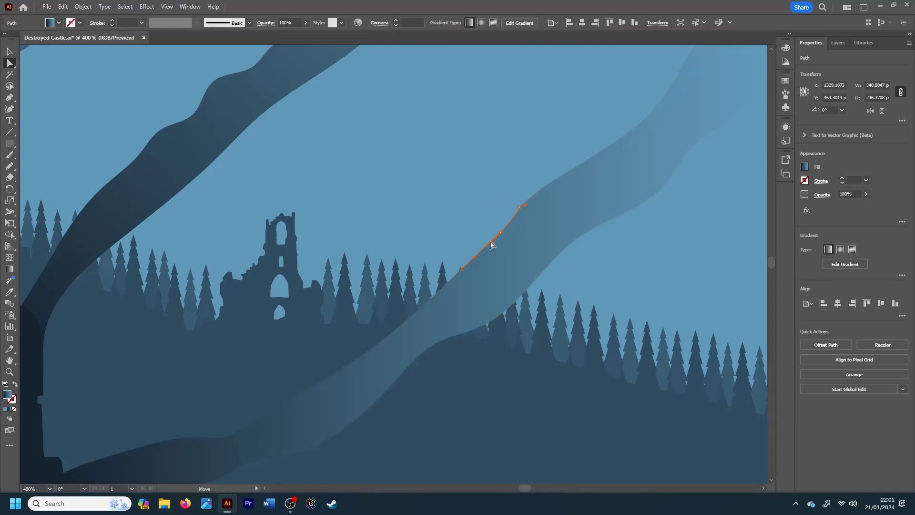
key("ctrl+h")
left_click_drag(518, 217, 465, 218)
left_click(382, 173)
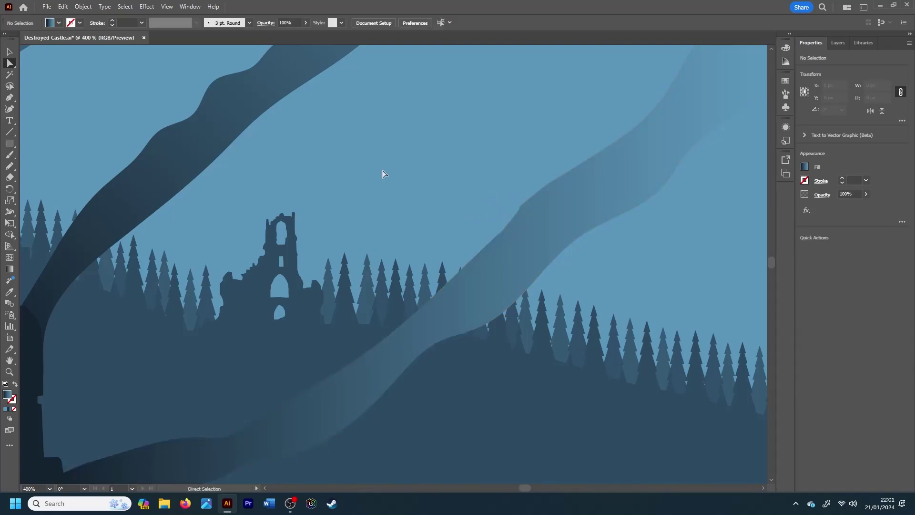
Realign the band's gradient to run from the tower up along the band
scroll(382, 173, "down", 4)
scroll(382, 173, "down", 3)
scroll(382, 173, "up", 3)
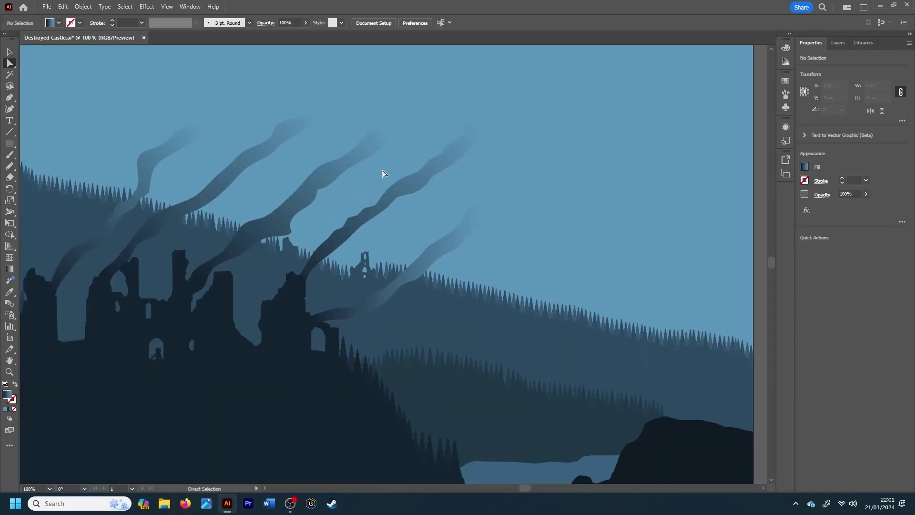
left_click(406, 287)
key("g")
left_click_drag(299, 338, 492, 210)
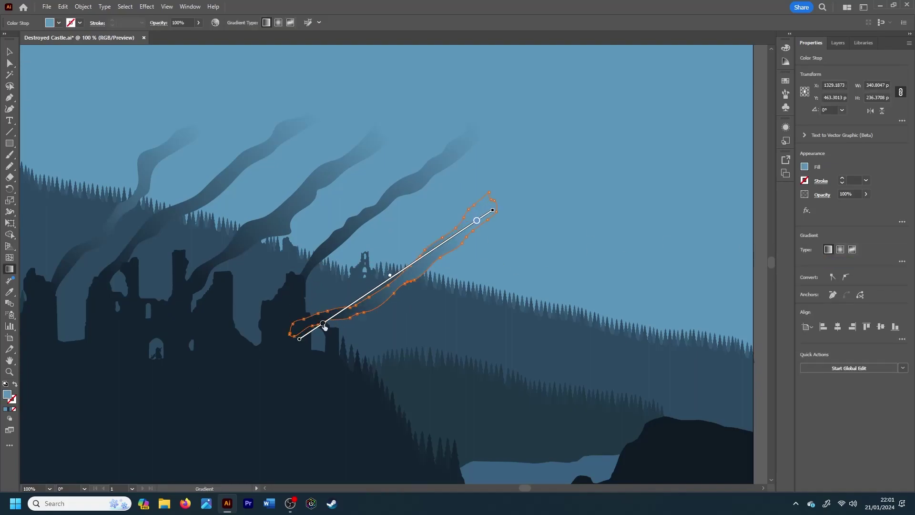
key("v")
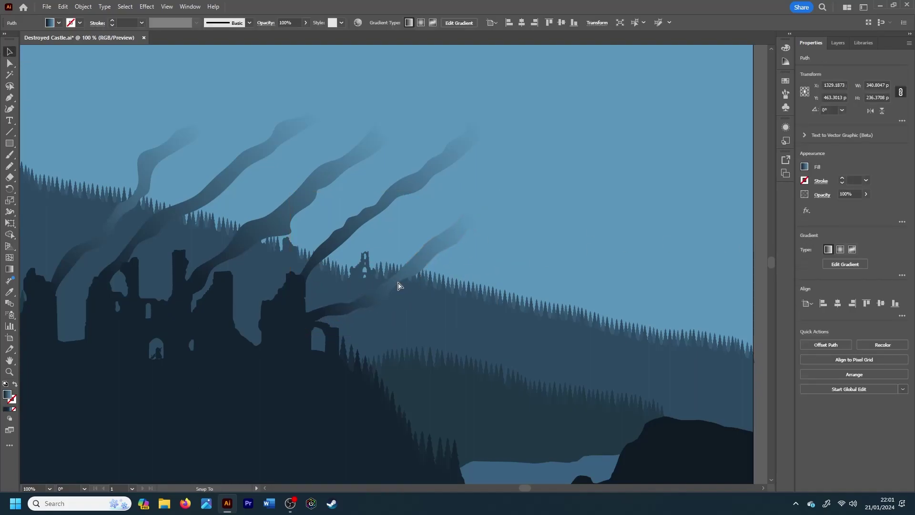
left_click(513, 247)
left_click_drag(527, 488, 513, 488)
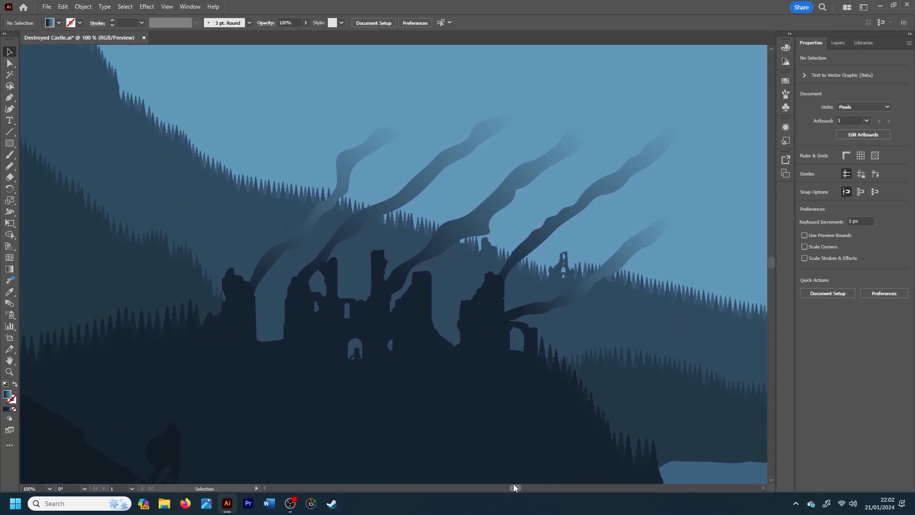
Briefly select the leftmost smoke trail to inspect it
key("n")
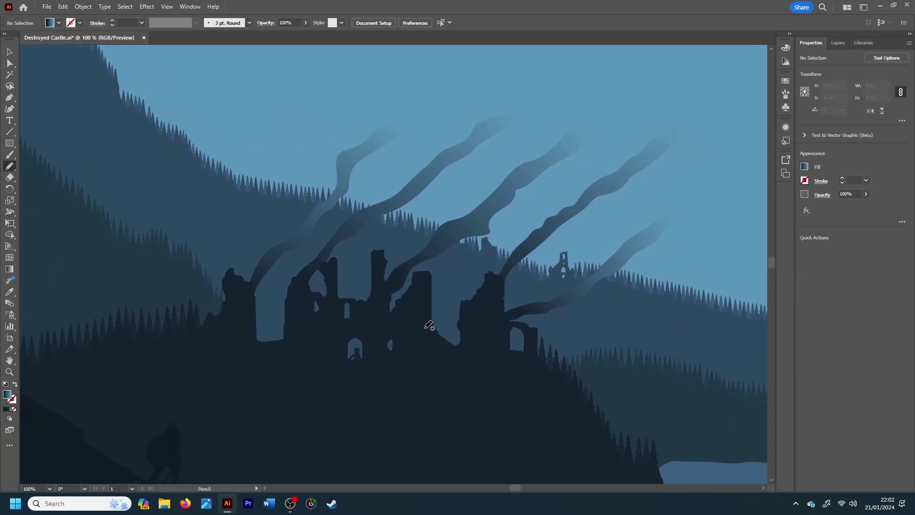
key("v")
left_click(279, 260)
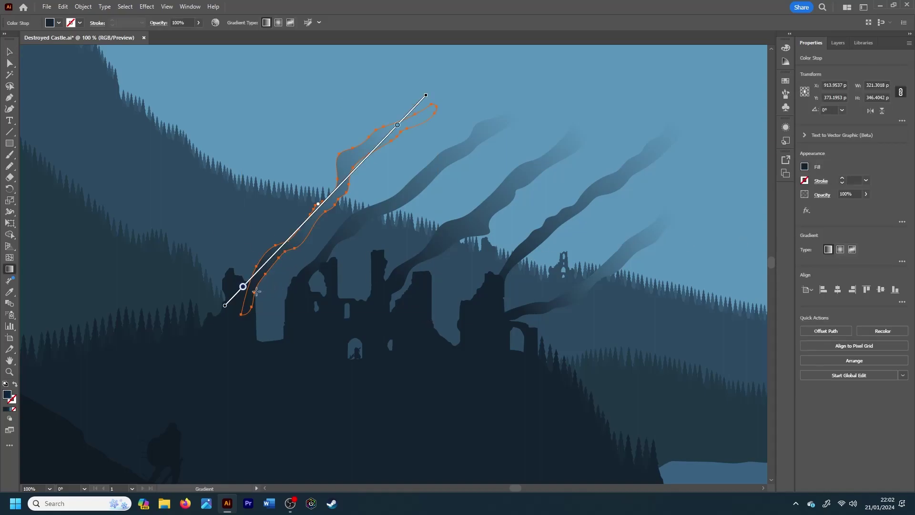
left_click(263, 242)
Draw a sixth smoke trail from the central ruins and fill it with the smoke gradient
key("n")
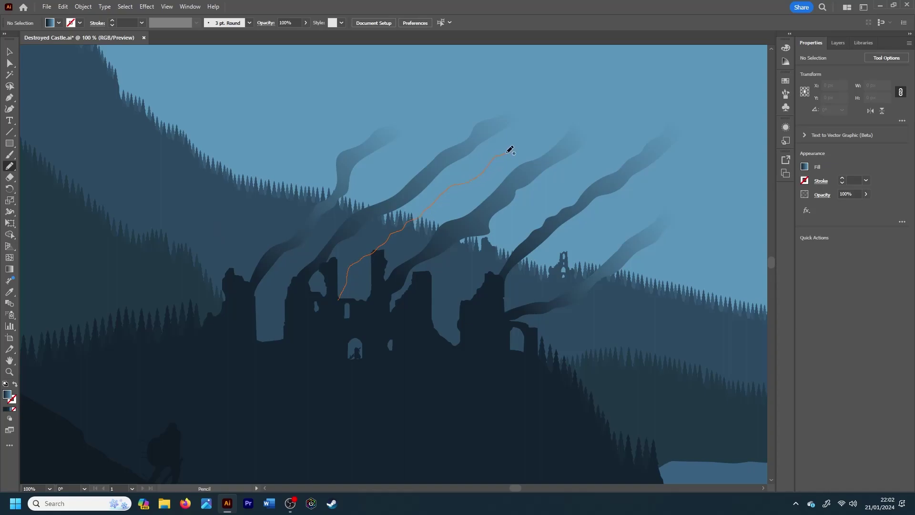
mouse_move(412, 234)
left_mouse_down()
mouse_move(339, 301)
mouse_move(418, 244)
mouse_move(531, 125)
left_mouse_up()
key("i")
key("g")
key("v")
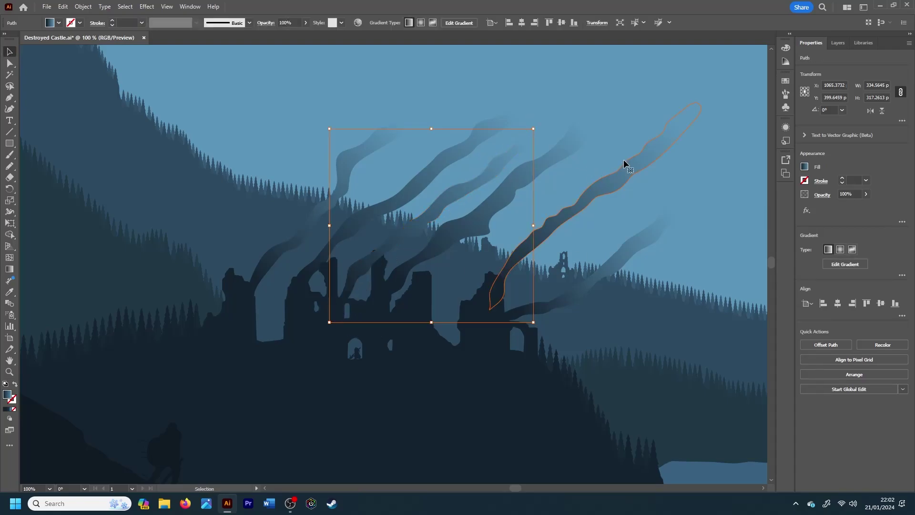
left_click(585, 163)
left_click(437, 193)
left_click(585, 173)
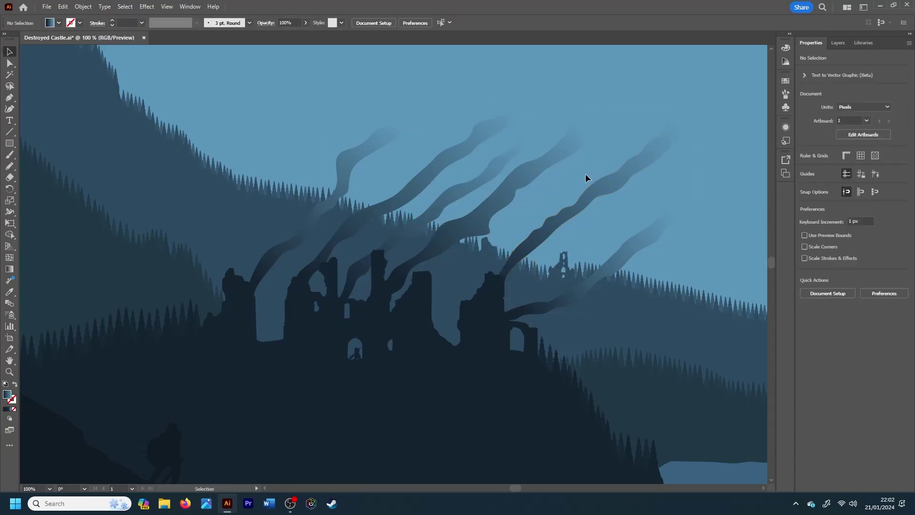
key("ctrl+minus")
key("ctrl+minus")
key("ctrl+minus")
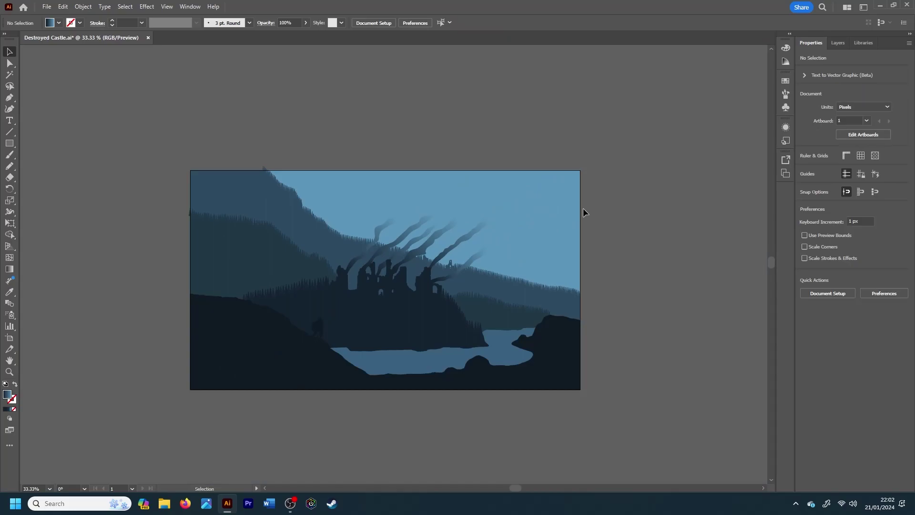
Set the new smoke trail's end gradient stop to black at 0% opacity
key("ctrl+plus")
key("ctrl+plus")
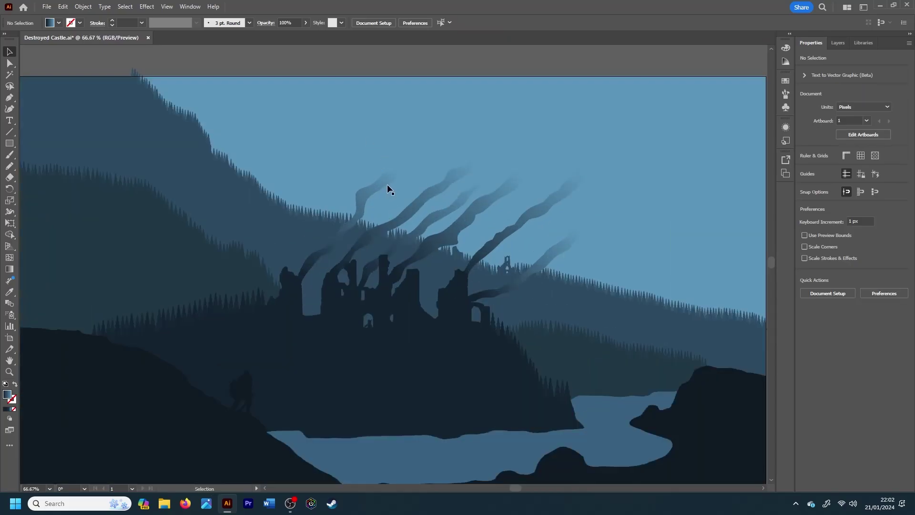
left_click(387, 186)
key("g")
left_click(397, 170)
double_click(398, 171)
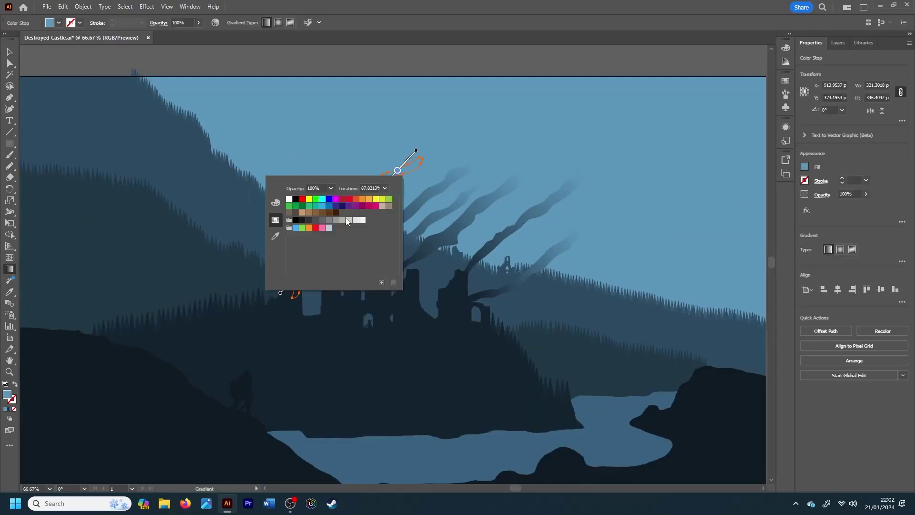
left_click(295, 219)
double_click(398, 170)
left_click(331, 188)
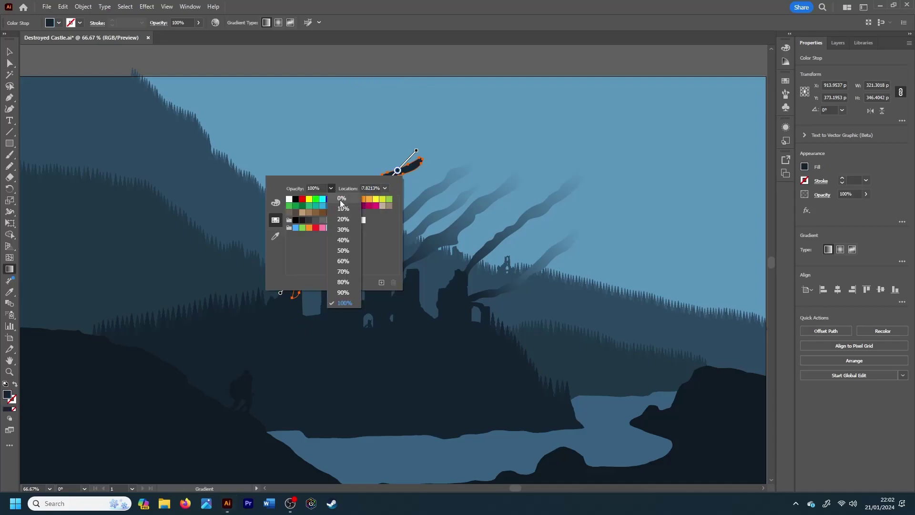
key("v")
left_click(435, 152)
left_click(369, 191)
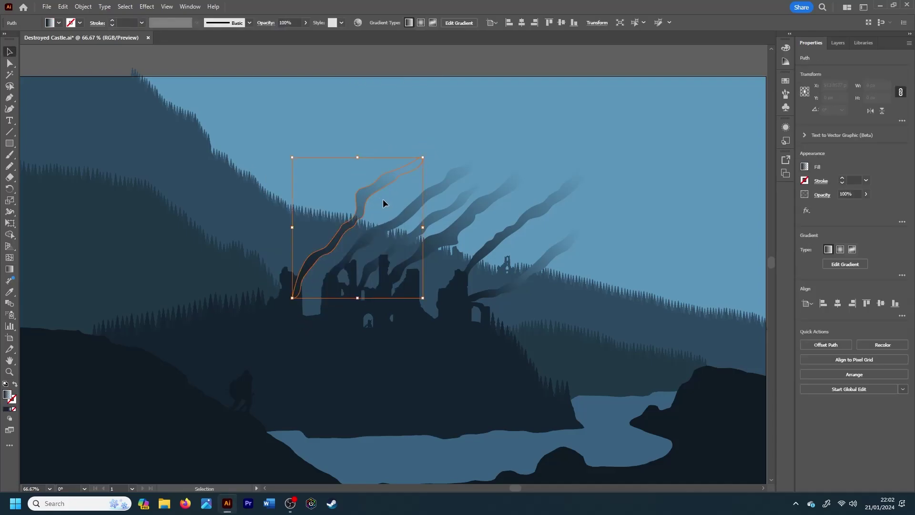
left_click(386, 205)
key("ctrl+1")
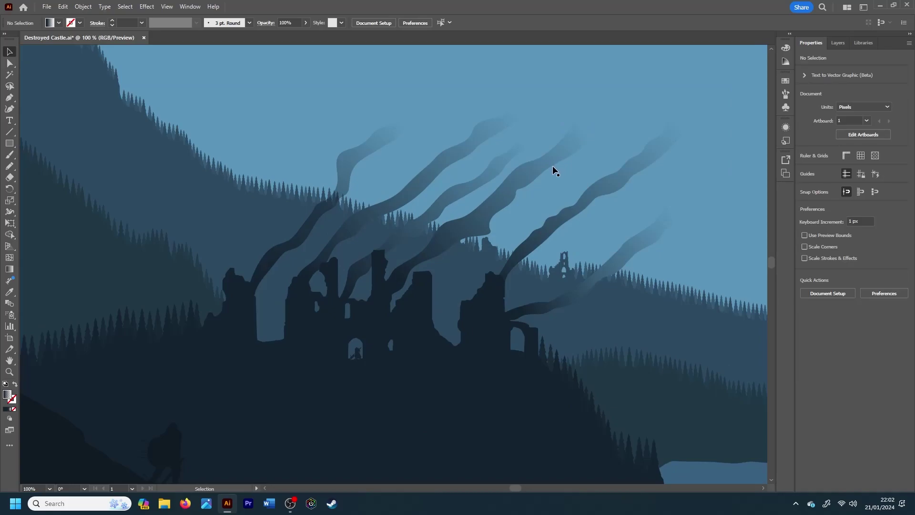
Adjust the gradients on the left, middle and leftmost smoke trails
left_click(347, 174)
key("g")
left_click(398, 124)
key("v")
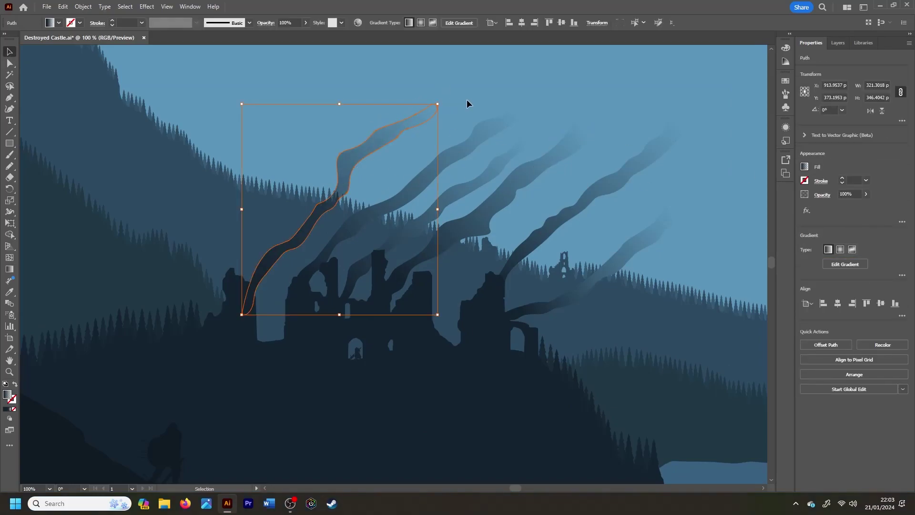
left_click(468, 102)
left_click(483, 137)
left_click(851, 268)
left_click(602, 113)
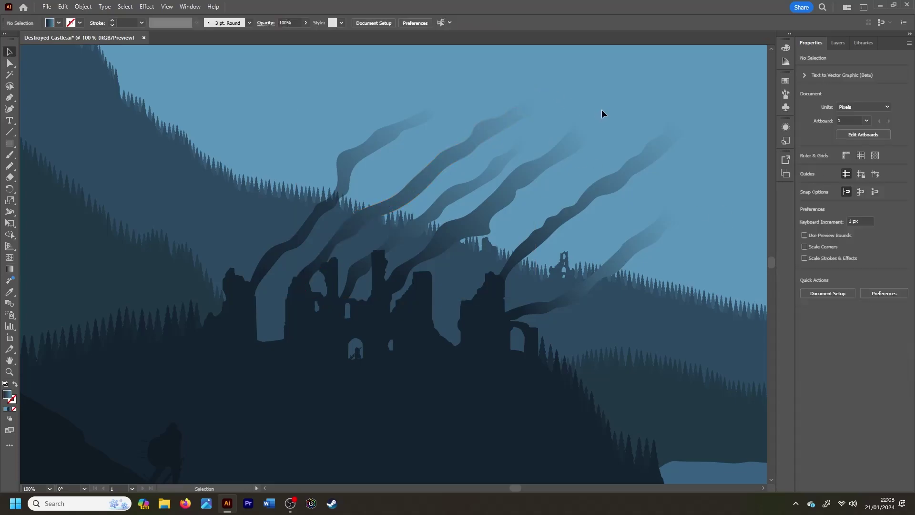
left_click(508, 167)
key("g")
key("v")
Adjust the gradients on the rightmost and lower-right smoke trails
left_click(571, 153)
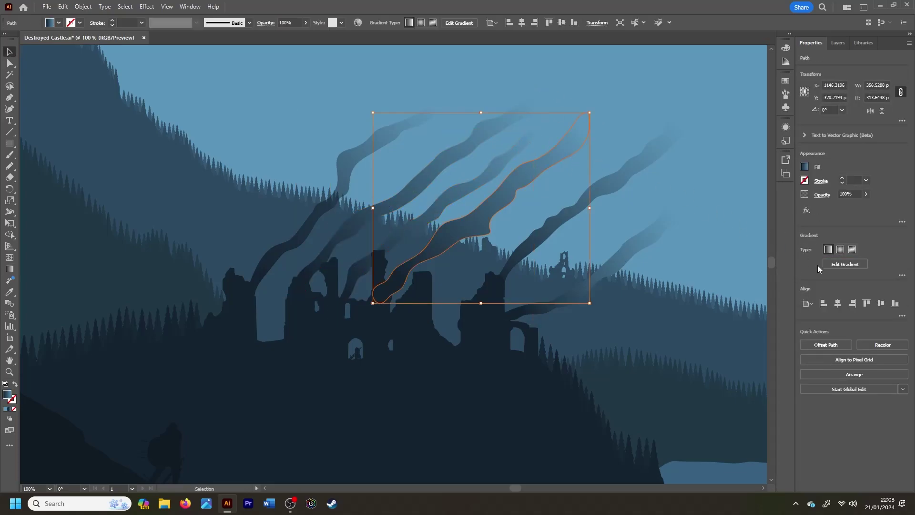
key("g")
key("v")
left_click(637, 184)
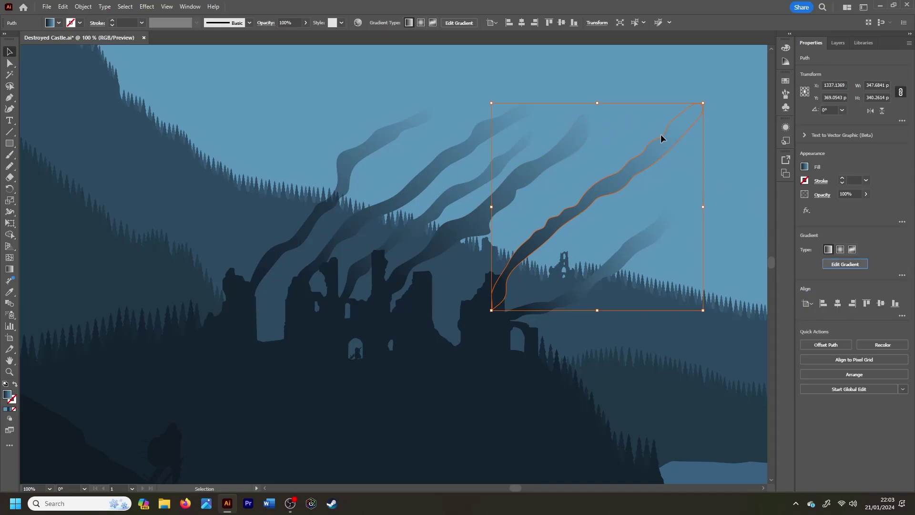
key("g")
key("v")
left_click(627, 251)
left_click(855, 268)
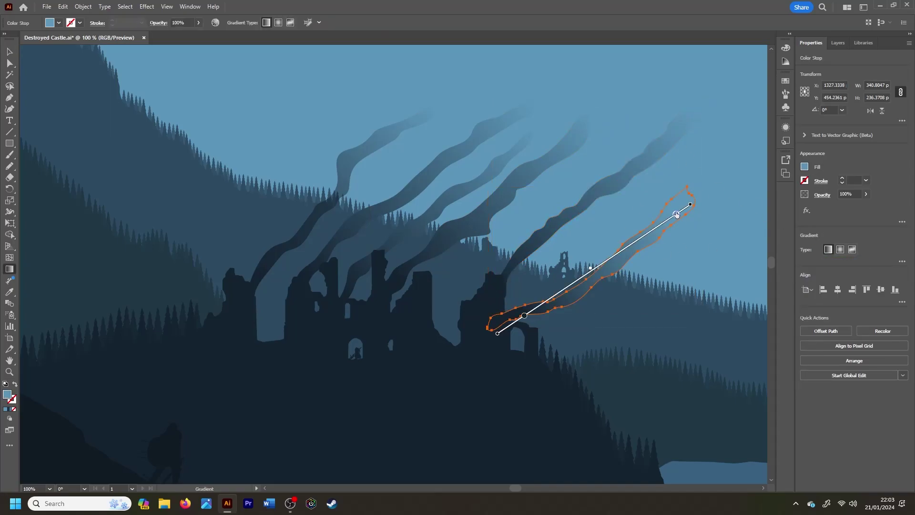
key("v")
left_click(716, 173)
key("ctrl+minus")
key("ctrl+minus")
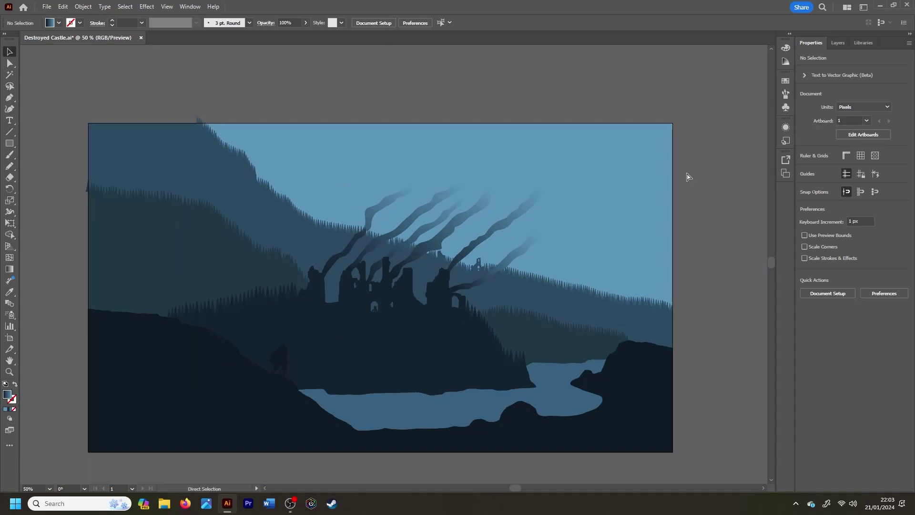
Add a new layer above Sky and name it 'Sun'
left_click(837, 42)
left_click(855, 145)
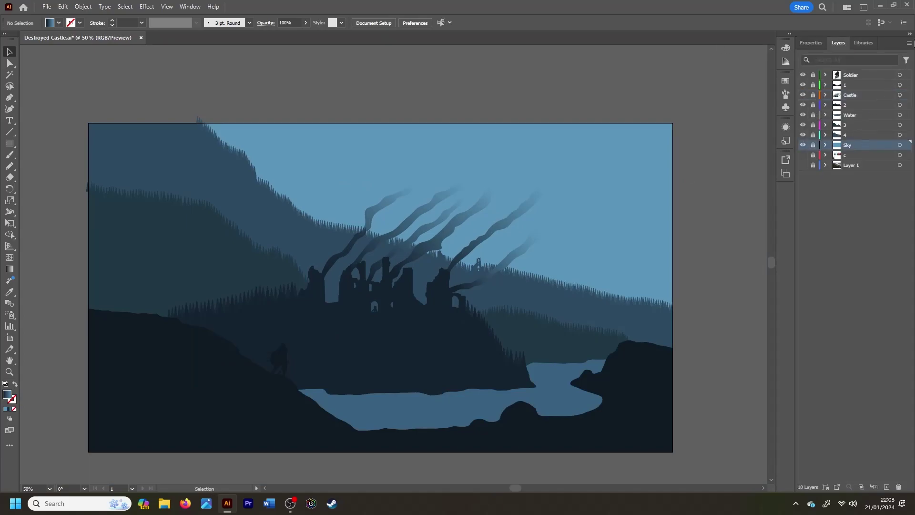
left_click(909, 42)
left_click(829, 88)
type("Sun")
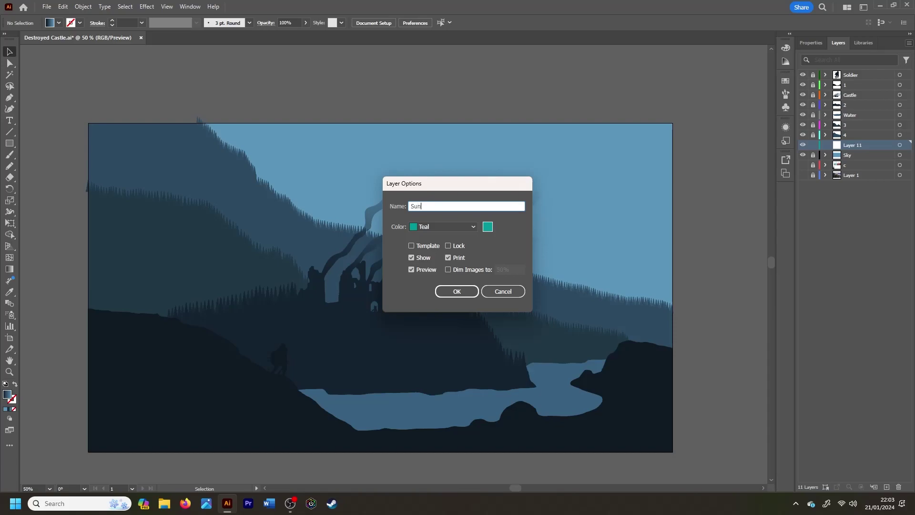
key("Return")
Draw a white circle in the sky and size it to 300 px
key("l")
left_click_drag(335, 196, 385, 246)
key("v")
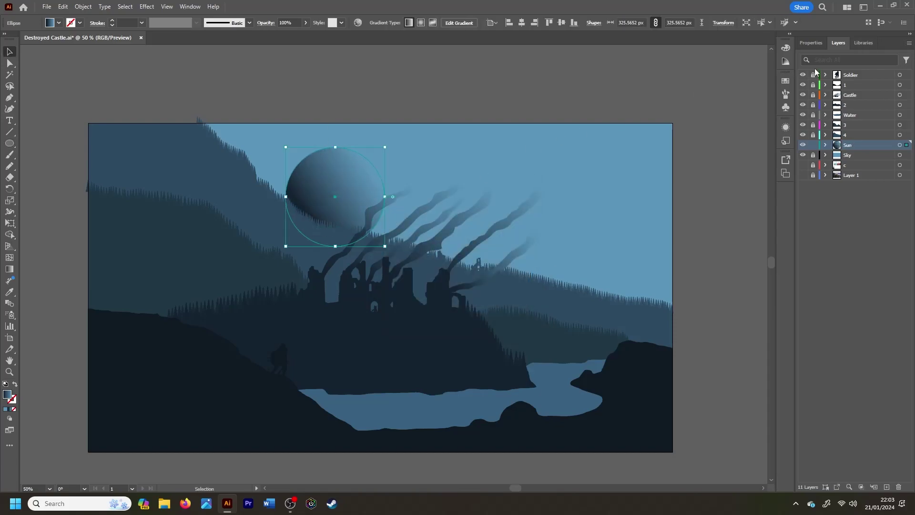
left_click(810, 42)
left_click(805, 166)
left_click(714, 201)
key("Escape")
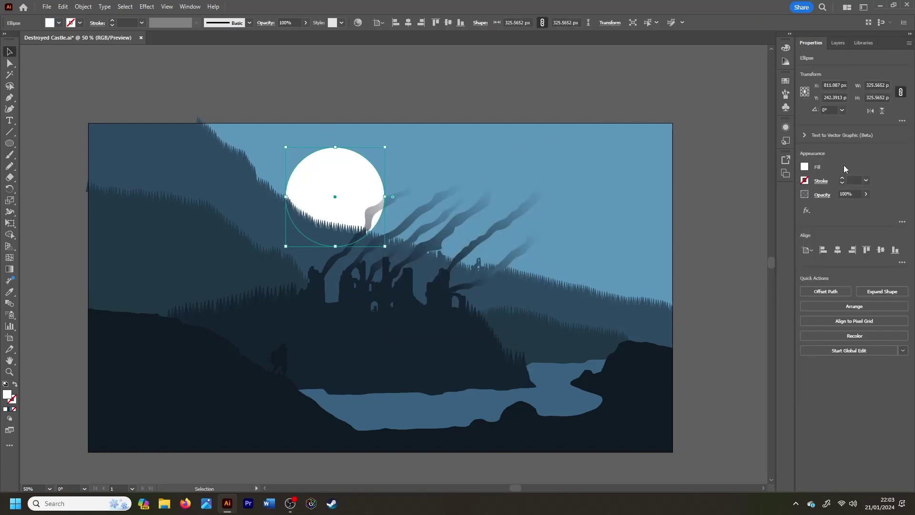
left_click(873, 98)
key("Return")
Give the sun 50% opacity, drag it left over the hillside, then lower to 40%
type("50")
key("Return")
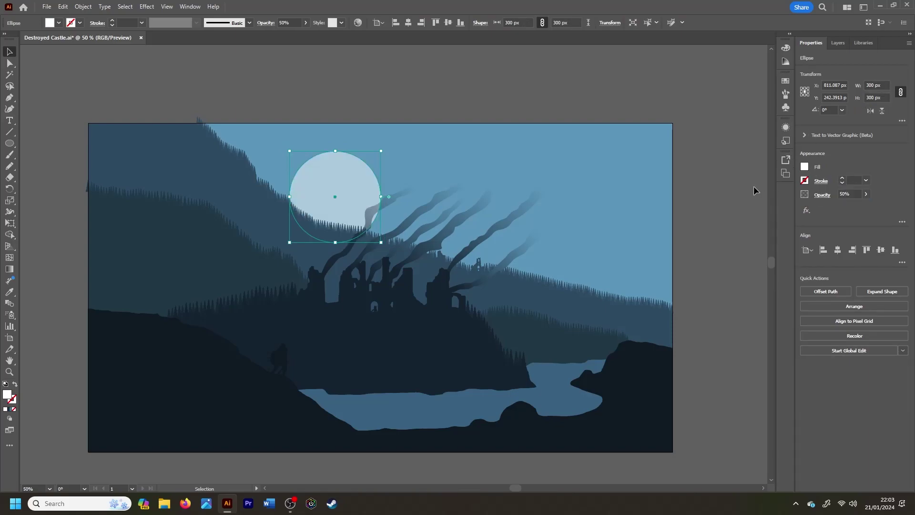
left_click_drag(351, 191, 302, 197)
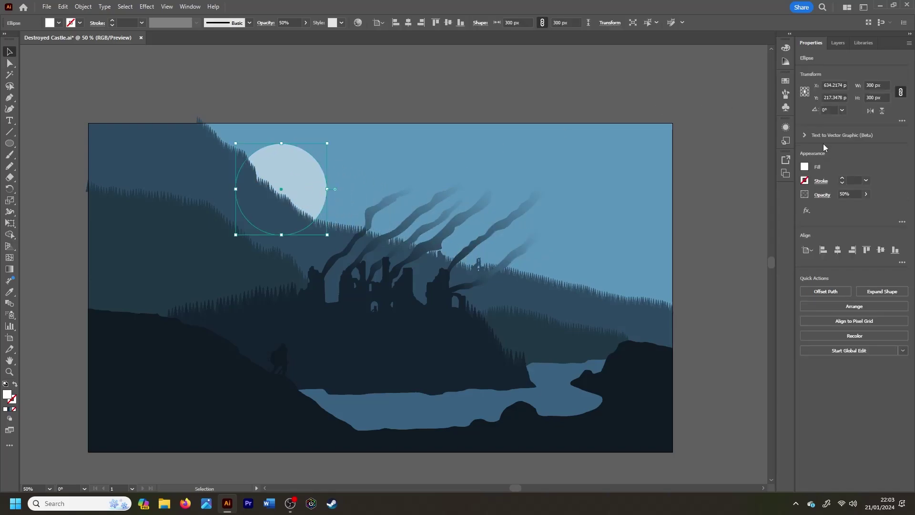
left_click(846, 194)
type("40")
key("Return")
left_click(676, 212)
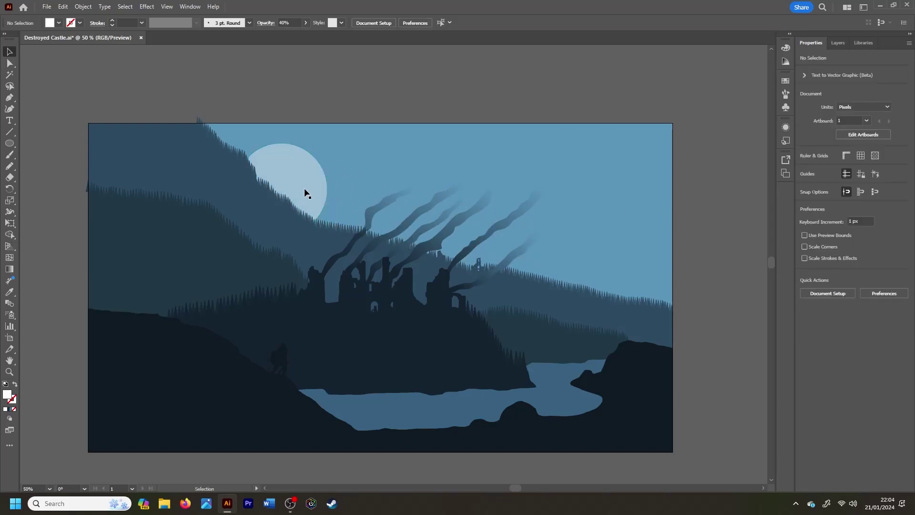
Create a new layer named 'Birds'
key("F7")
left_click(908, 43)
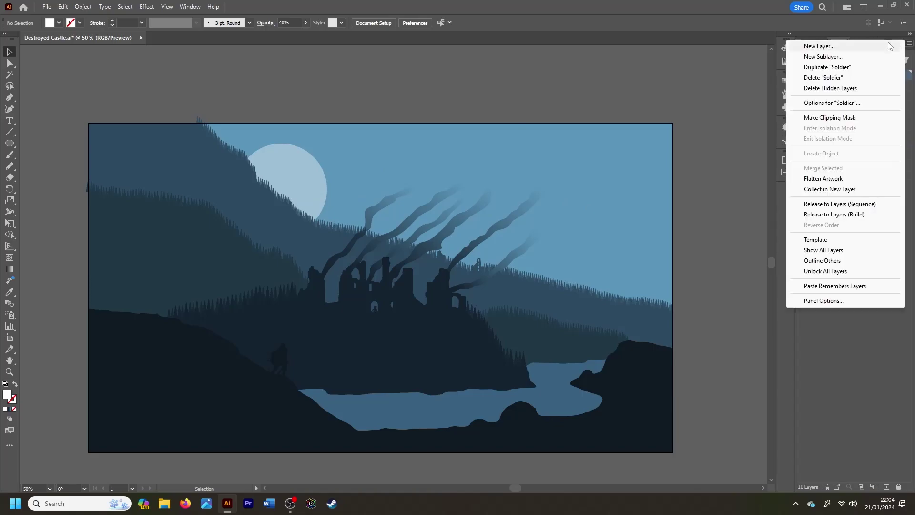
left_click(805, 45)
type("Birds")
key("Return")
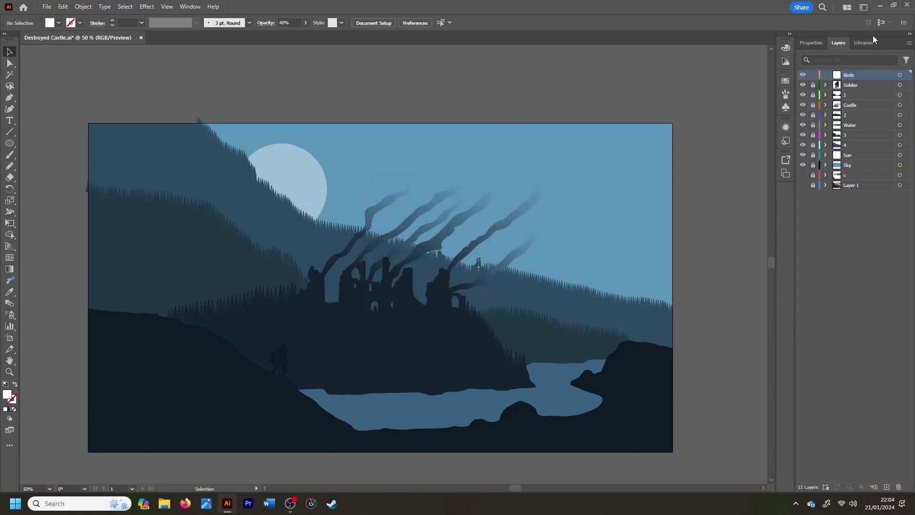
Place a flock from the Bird Flocks library and set its height to 50 px
left_click(862, 43)
left_click(798, 70)
left_click(817, 263)
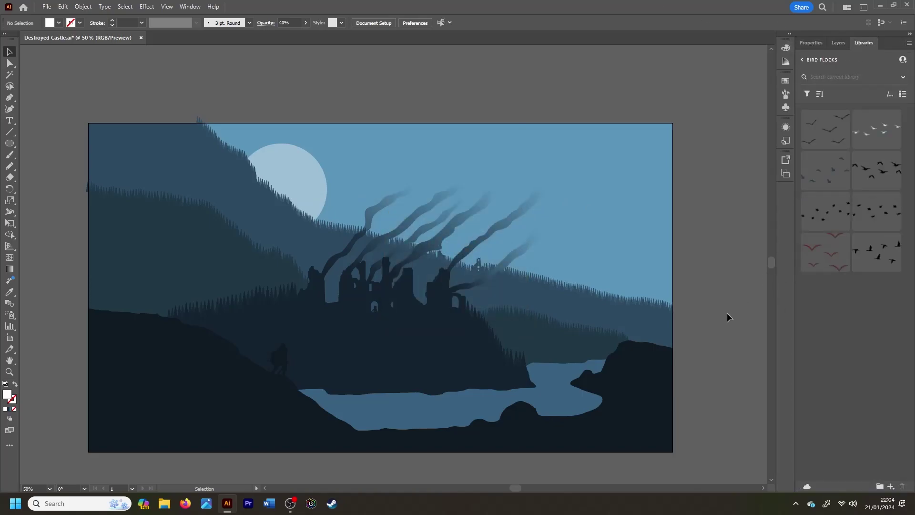
right_click(875, 253)
left_click(838, 288)
left_click(393, 158)
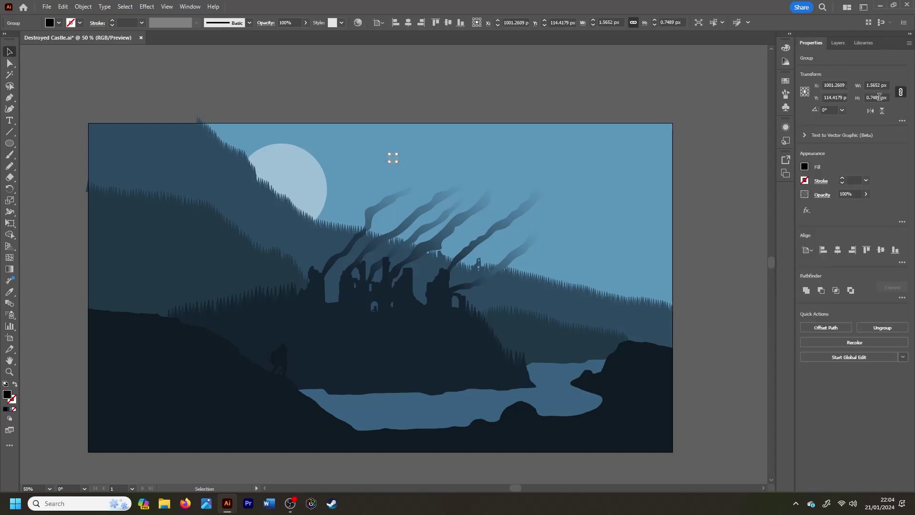
left_click(869, 98)
type("50")
key("Return")
Recolour the birds with a colour sampled from the scene, move them onto the sun, and tilt them slightly
key("i")
left_click(382, 170)
key("v")
left_click_drag(388, 157, 296, 184)
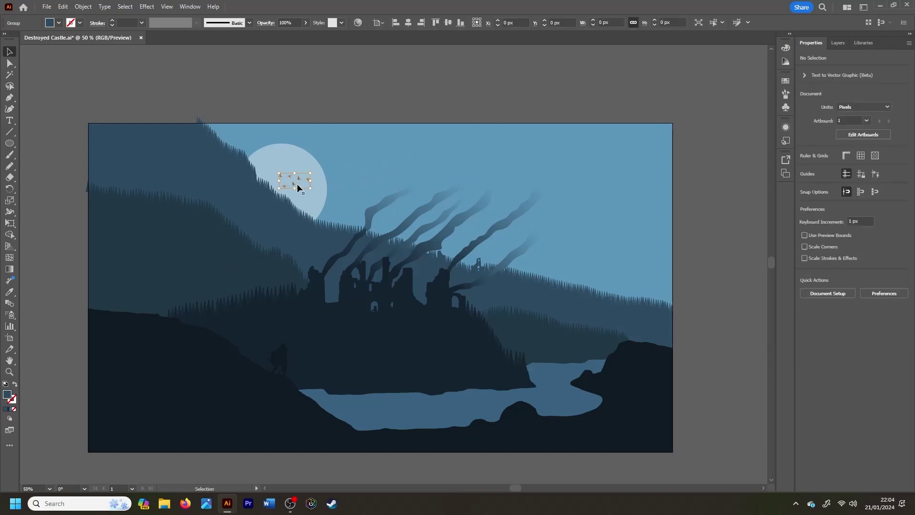
key("ctrl+plus")
key("ctrl+plus")
key("ctrl+plus")
key("ctrl+plus")
left_click_drag(465, 260, 458, 239)
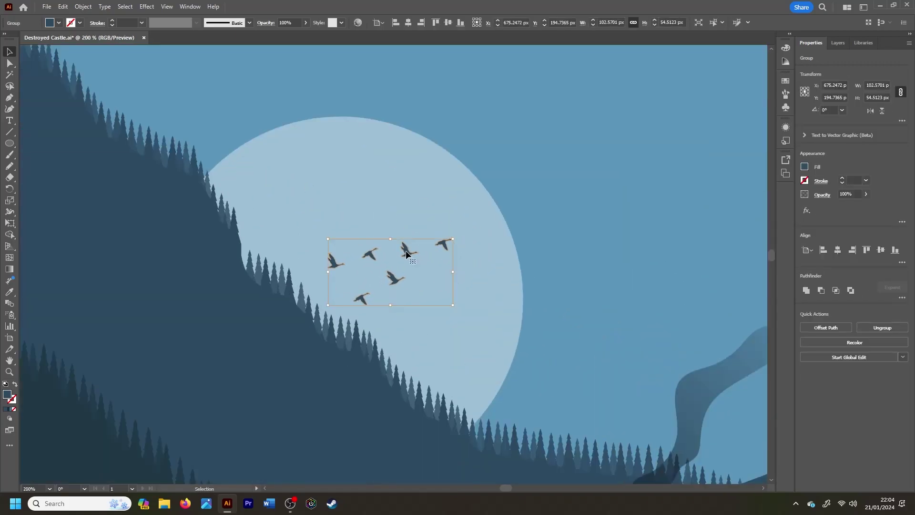
Shrink the birds to 30 px tall at 60% opacity and nudge them left
left_click(877, 97)
type("30")
key("Return")
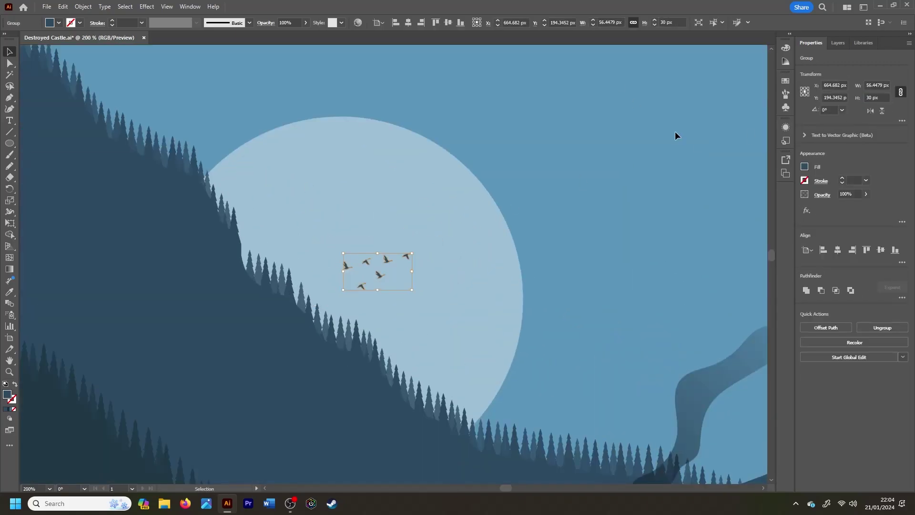
left_click(845, 194)
type("60")
key("Return")
left_click(688, 196)
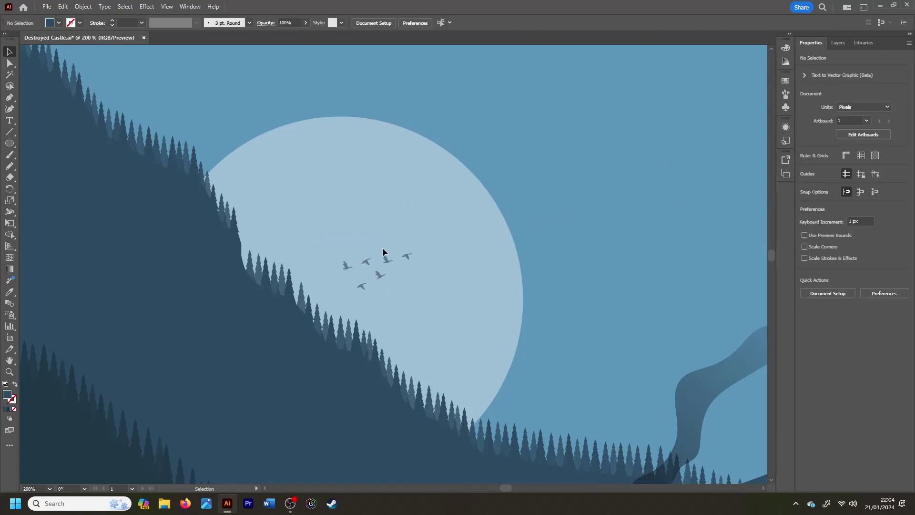
left_click_drag(386, 259, 365, 261)
key("Return")
left_click(565, 178)
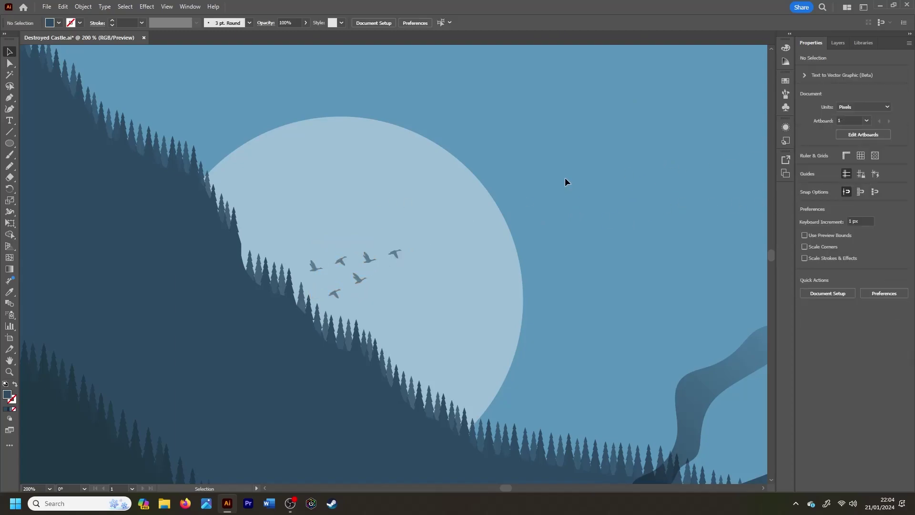
key("ctrl+minus")
key("ctrl+minus")
key("ctrl+minus")
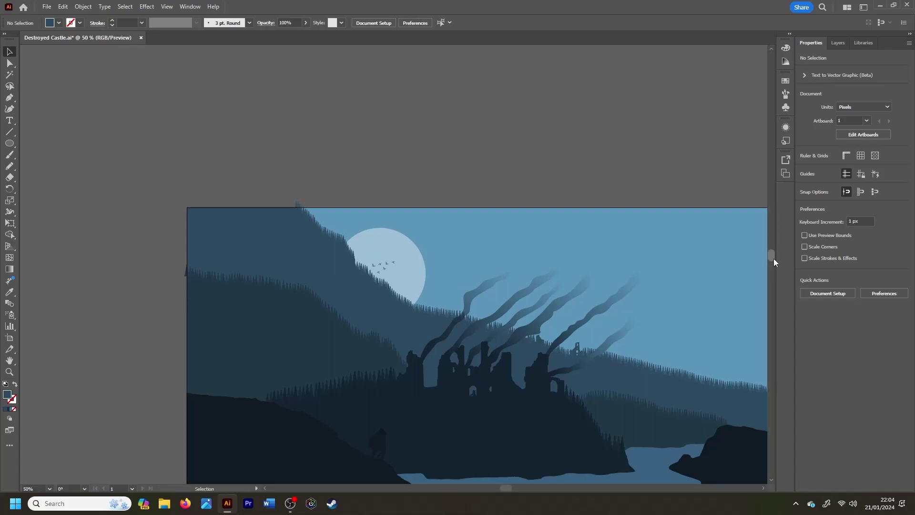
Unlock layer 2 and move the small tree against the castle ruins
scroll(668, 336, "down", 3)
scroll(508, 487, "right", 2)
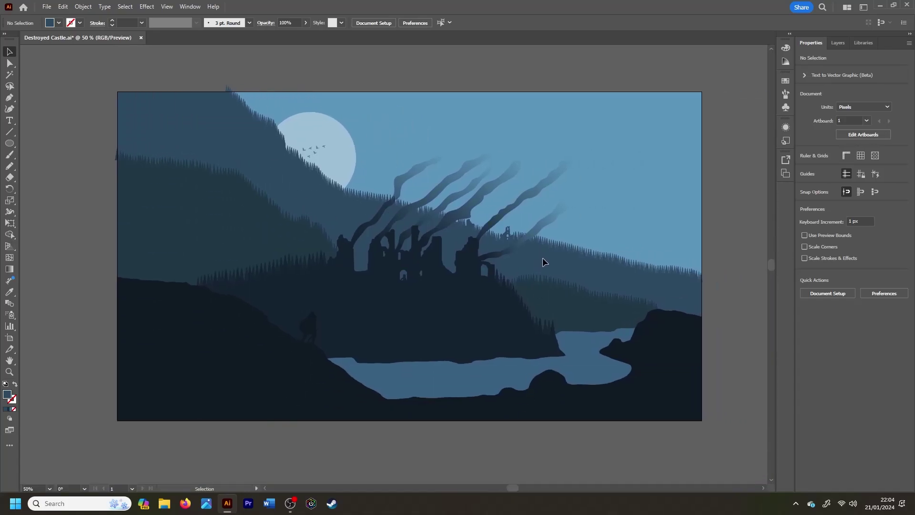
left_click(838, 42)
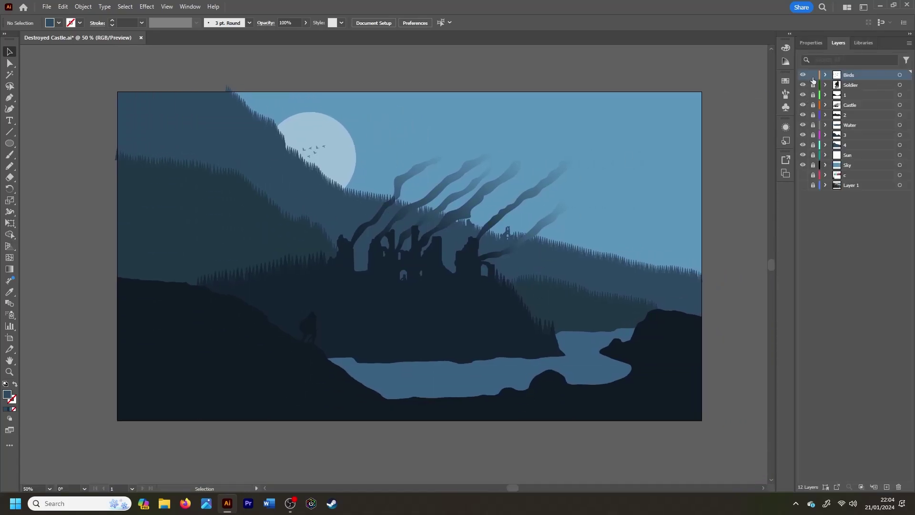
left_click(813, 115)
left_click(324, 261)
key("ctrl+plus")
key("ctrl+plus")
key("ctrl+plus")
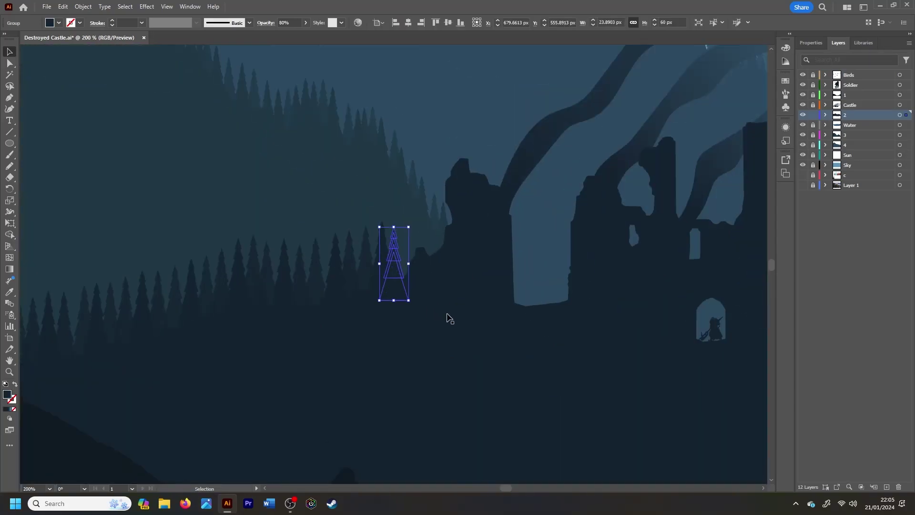
left_click(384, 270)
mouse_move(384, 270)
left_mouse_down()
mouse_move(531, 285)
mouse_move(509, 285)
left_mouse_up()
key("8")
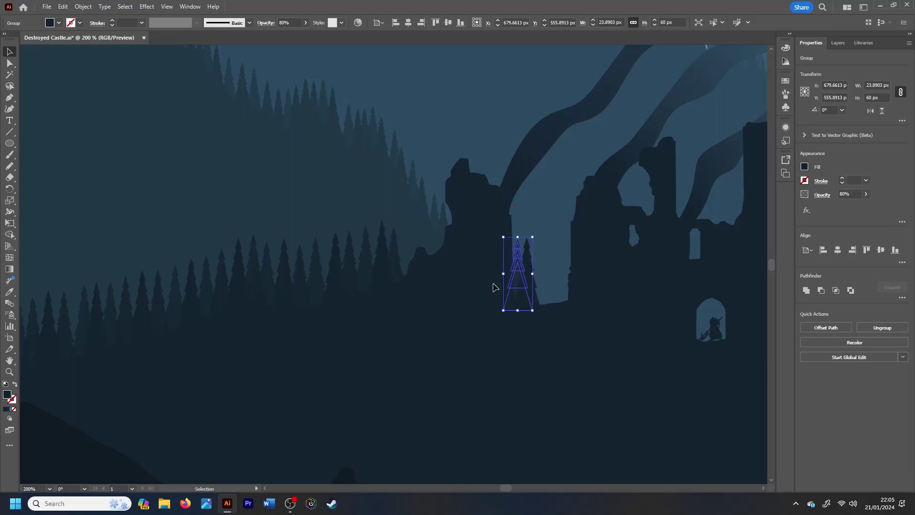
key("shift+Right")
key("shift+Right")
key("ctrl+z")
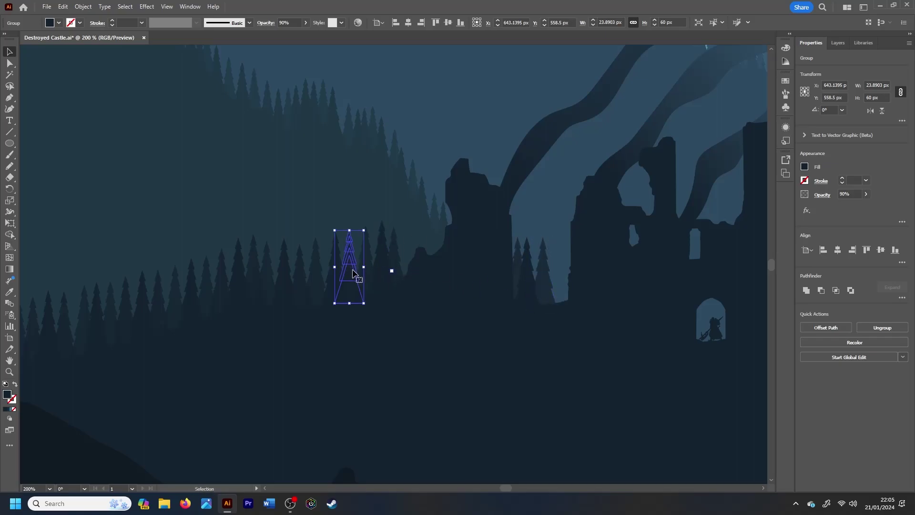
left_click_drag(352, 275, 553, 286)
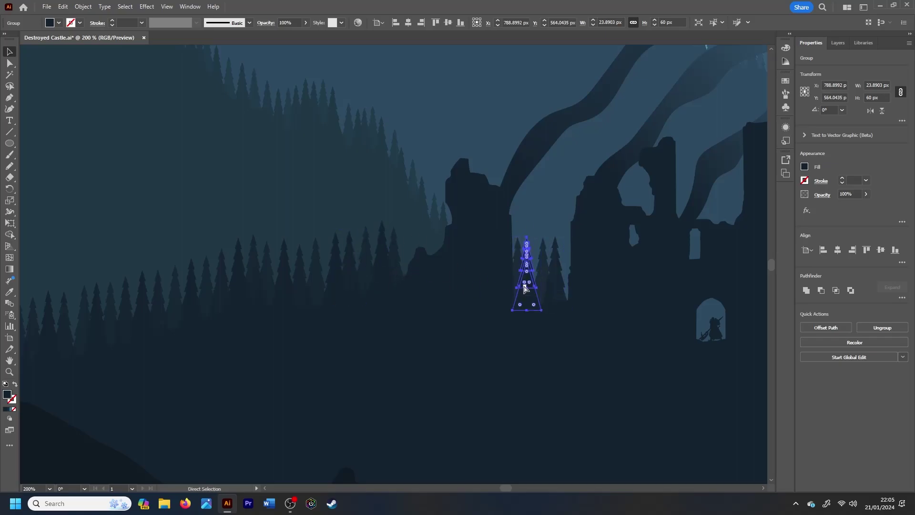
left_click(571, 289)
Delete the tree by the castle arch and zoom out to the full artboard
key("a")
key("ctrl+0")
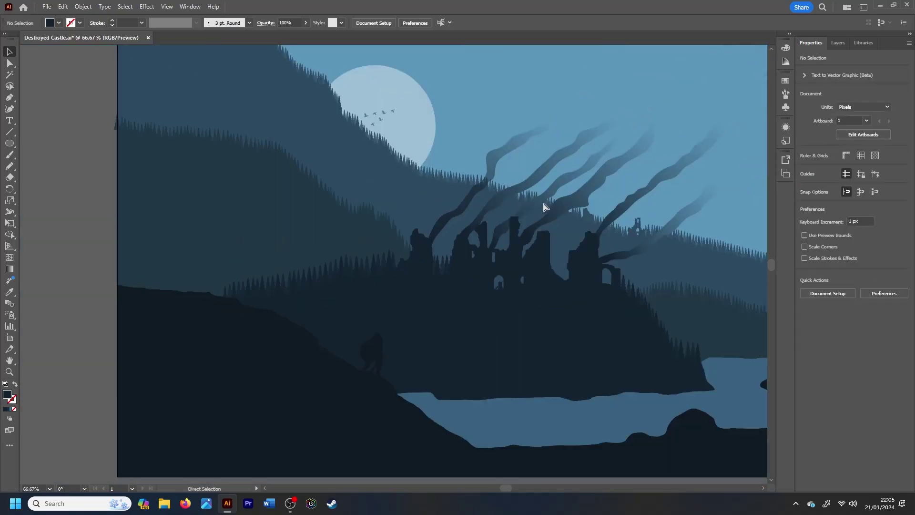
key("ctrl+1")
key("F7")
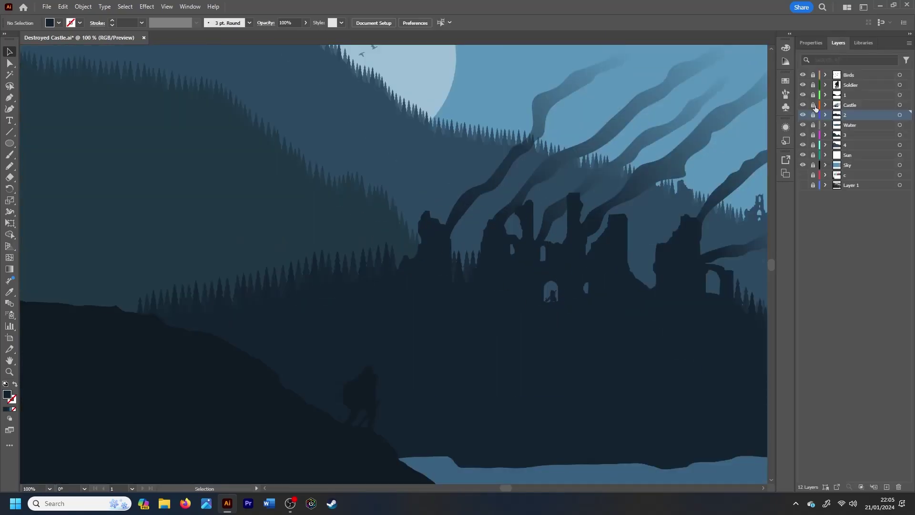
left_click(550, 293)
key("Delete")
key("ctrl+minus")
key("ctrl+minus")
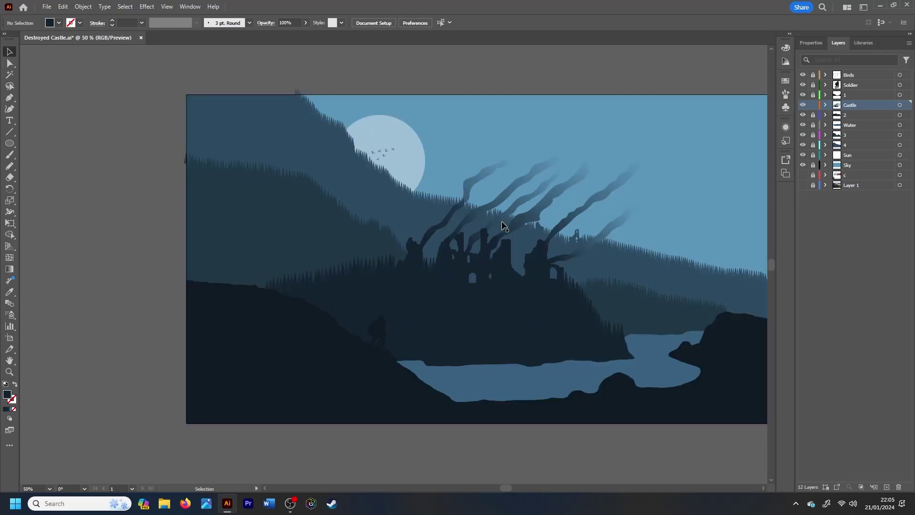
left_click_drag(505, 487, 516, 487)
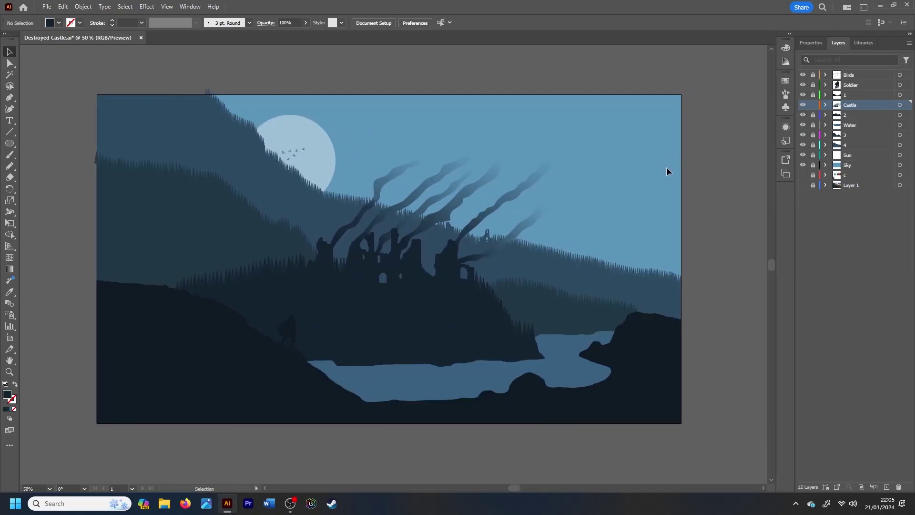
left_click(814, 89)
key("F7")
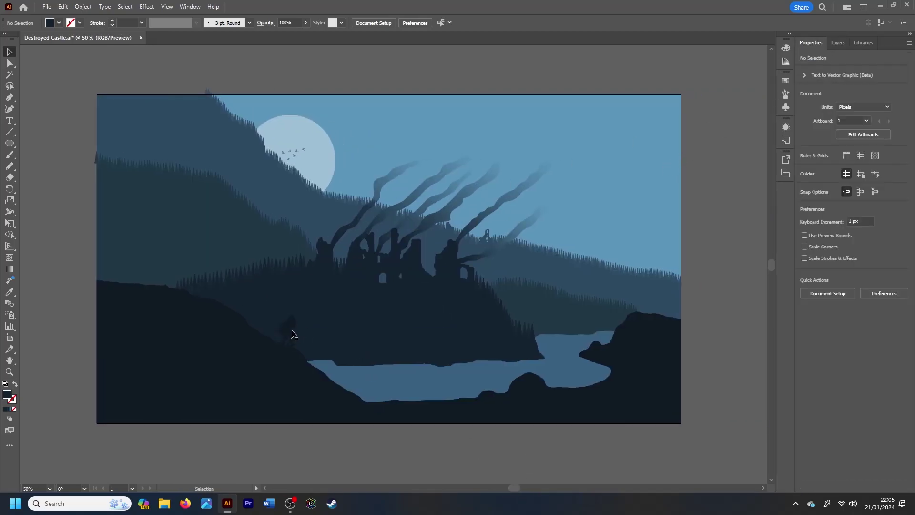
Drag the soldier group onto the left hilltop, resize it to 150 px tall, and reposition it
left_click(293, 335)
key("ctrl+plus")
left_click_drag(398, 273, 224, 186)
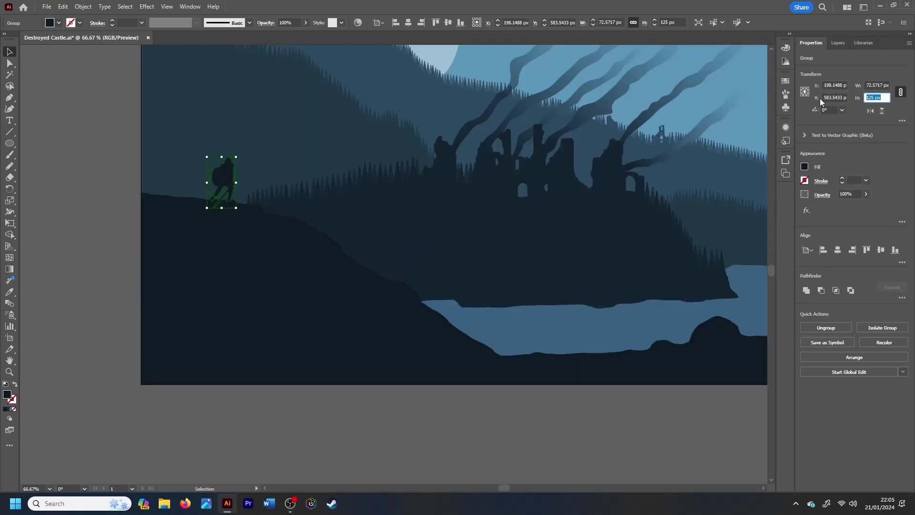
type("0")
key("Return")
key("ctrl+plus")
key("ctrl+plus")
key("ctrl+plus")
left_click_drag(418, 210, 428, 238)
left_click(490, 241)
key("ctrl+minus")
key("ctrl+minus")
key("ctrl+minus")
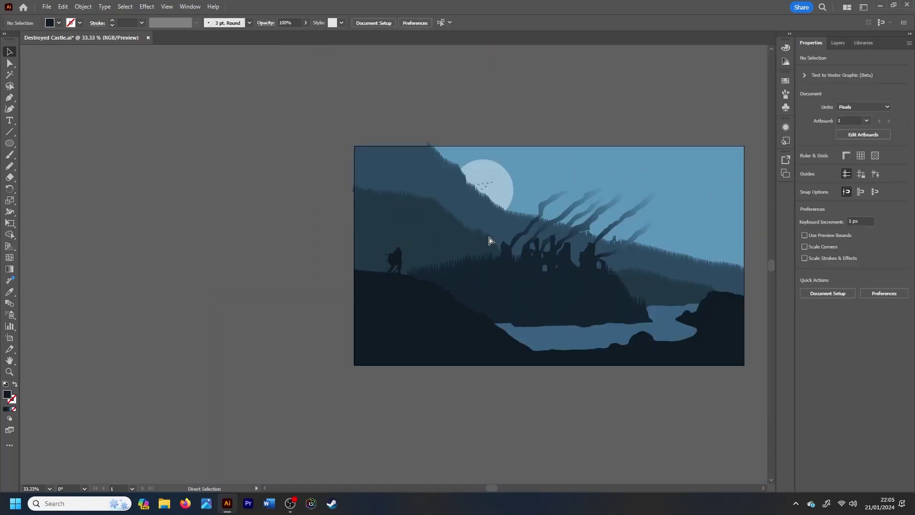
scroll(493, 377, "right", 5)
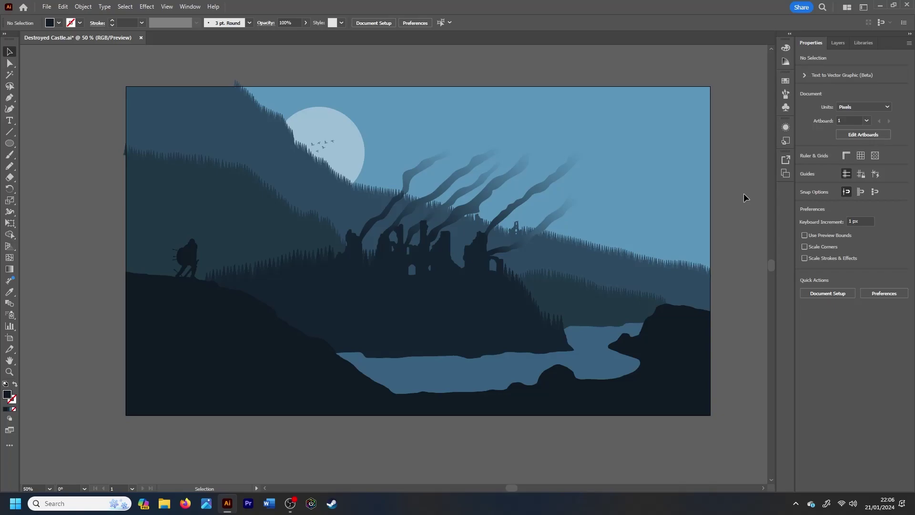
Place a dark grass tuft from the Trees asset library onto the hillside
left_click(837, 43)
left_click(863, 43)
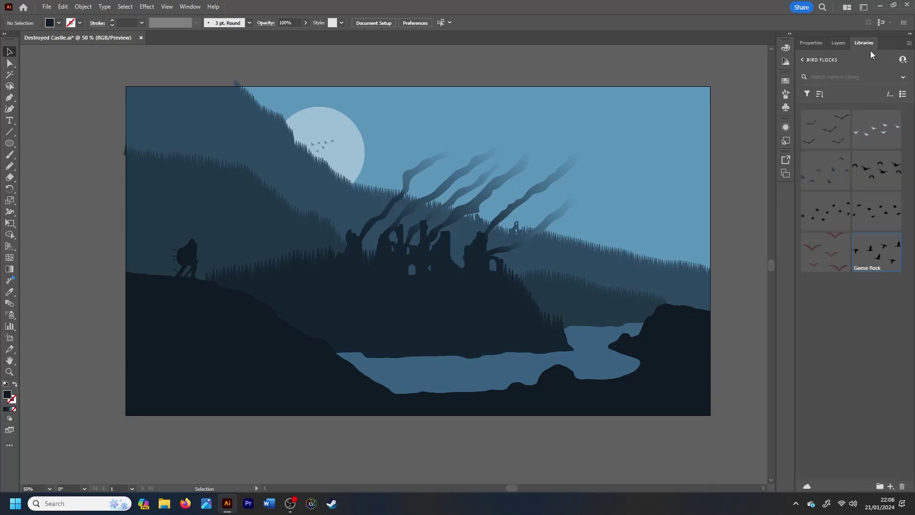
left_click(803, 59)
left_click(834, 424)
right_click(829, 291)
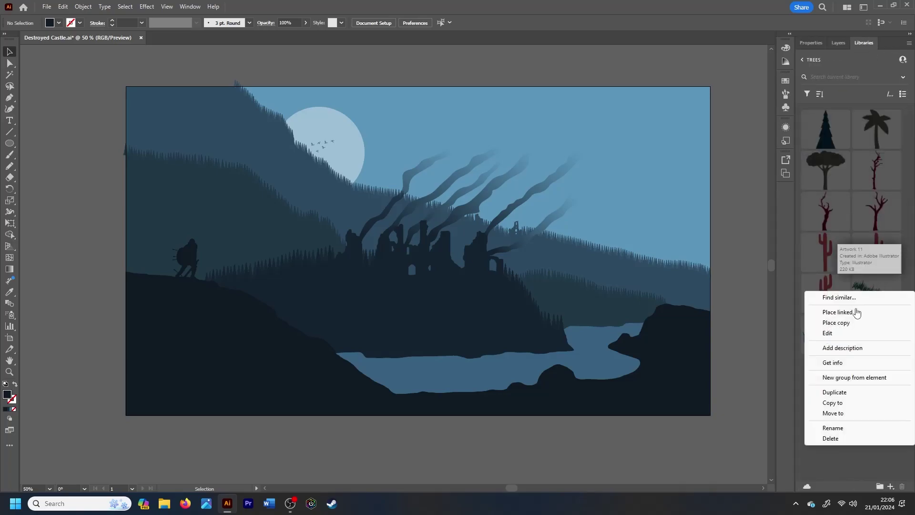
left_click(856, 312)
left_click(219, 188)
Add a second, smaller grass clump below the first and another copy near the knight
right_click(805, 330)
left_click(839, 350)
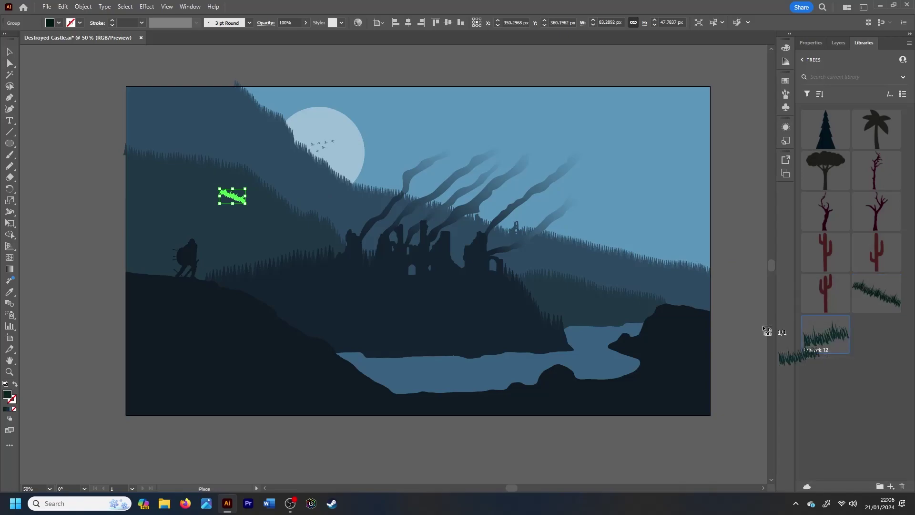
left_click_drag(241, 212, 255, 220)
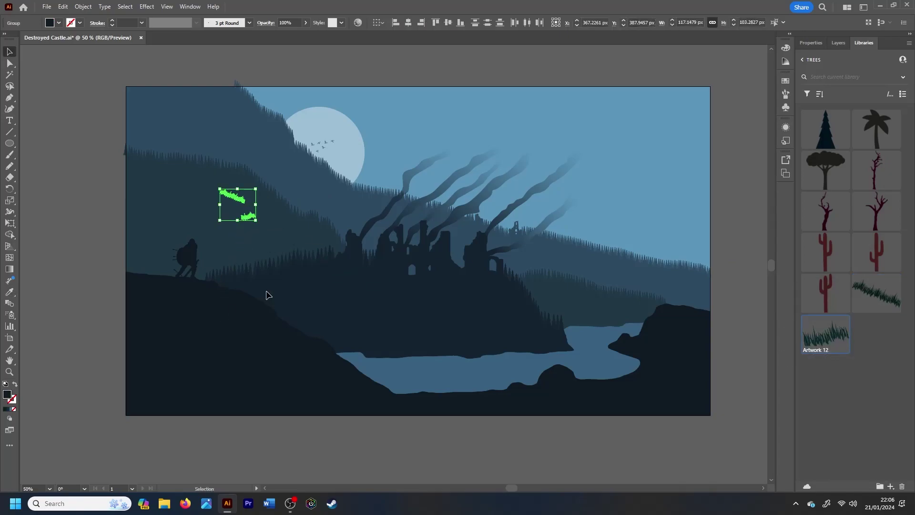
key("ctrl+equal")
key("ctrl+equal")
key("ctrl+equal")
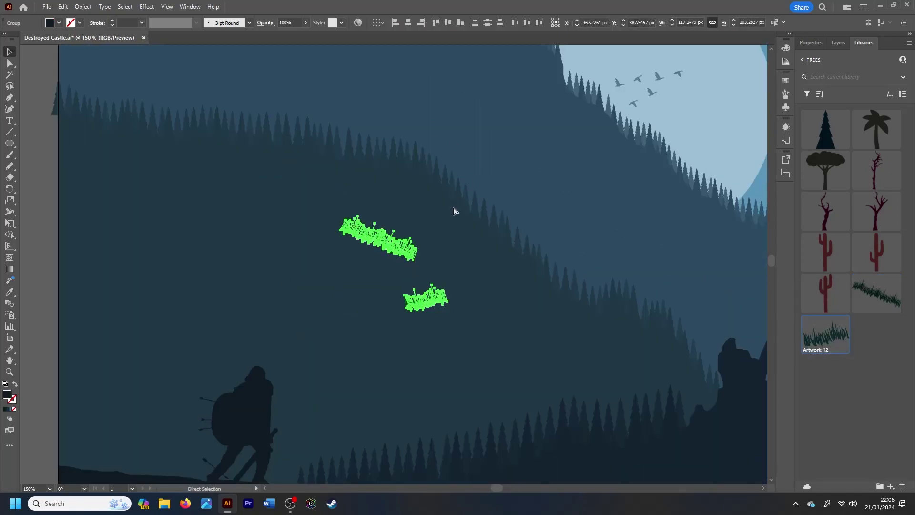
left_click(453, 210)
left_click(811, 43)
scroll(743, 245, "down", 5)
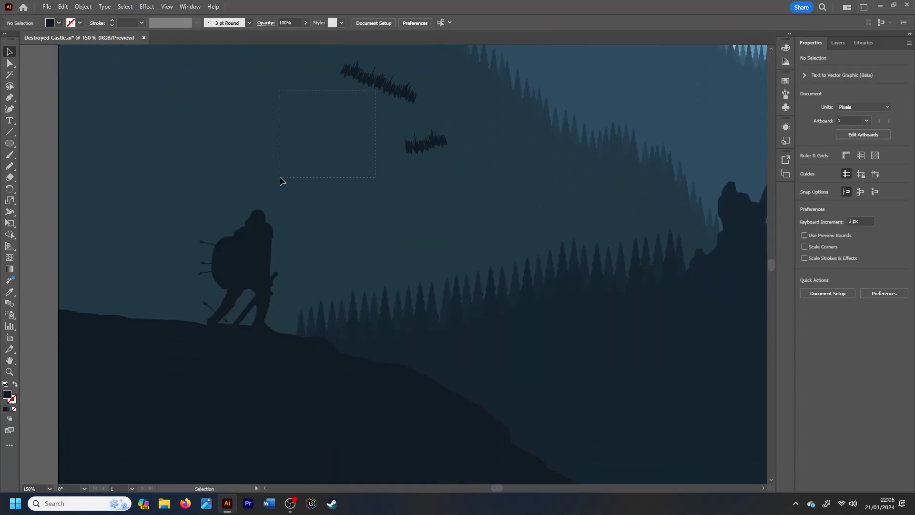
mouse_move(280, 181)
left_mouse_down()
mouse_move(156, 296)
mouse_move(120, 306)
mouse_move(116, 318)
left_mouse_up()
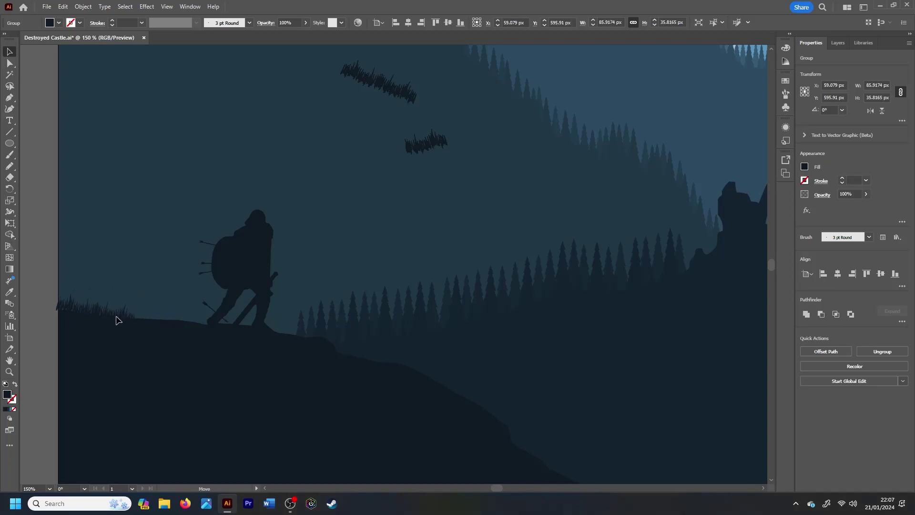
Rotate the grass tuft level and move it along the ground beside the knight
key("ctrl+z")
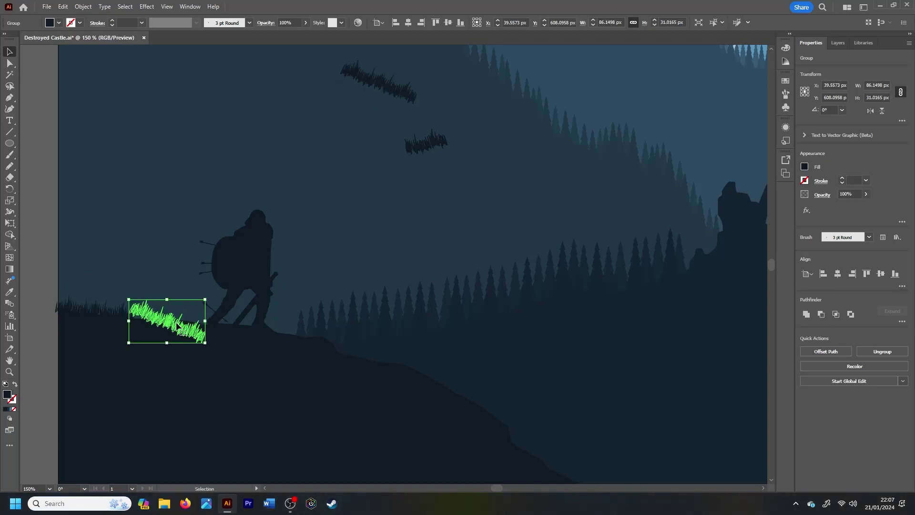
key("ctrl+plus")
key("ctrl+plus")
mouse_move(474, 266)
left_mouse_down()
mouse_move(478, 238)
mouse_move(573, 254)
left_mouse_up()
key("a")
left_click(423, 267)
left_click(458, 245)
key("v")
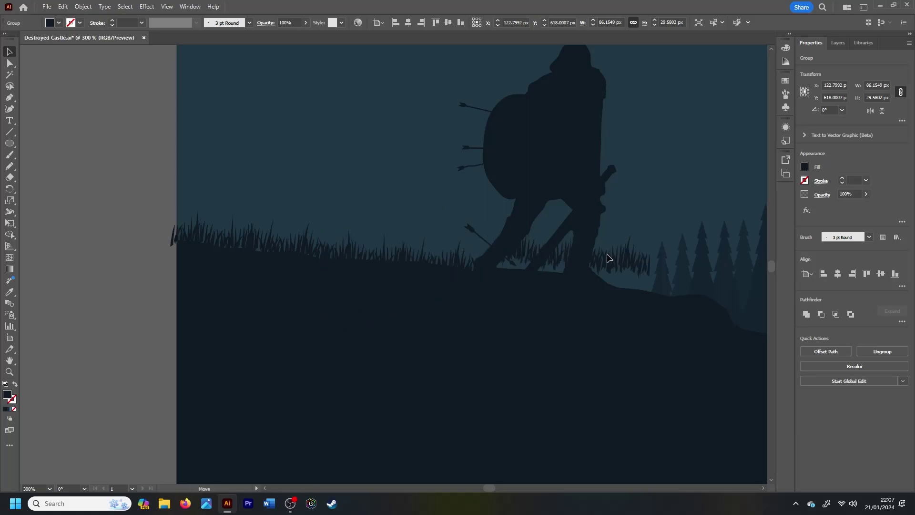
key("ctrl+0")
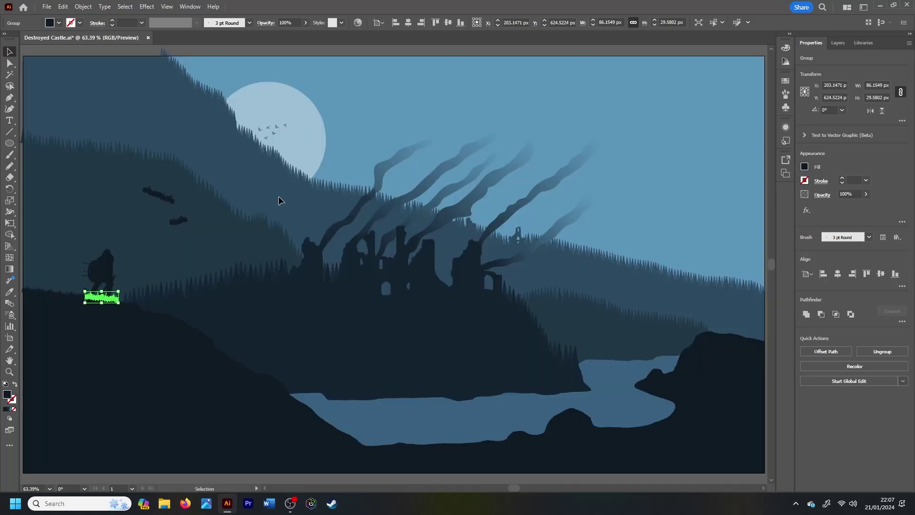
left_click_drag(98, 296, 180, 229)
Rotate a small grass tuft to sit on the hillside
key("ctrl+plus")
key("ctrl+plus")
key("ctrl+plus")
left_click(465, 215)
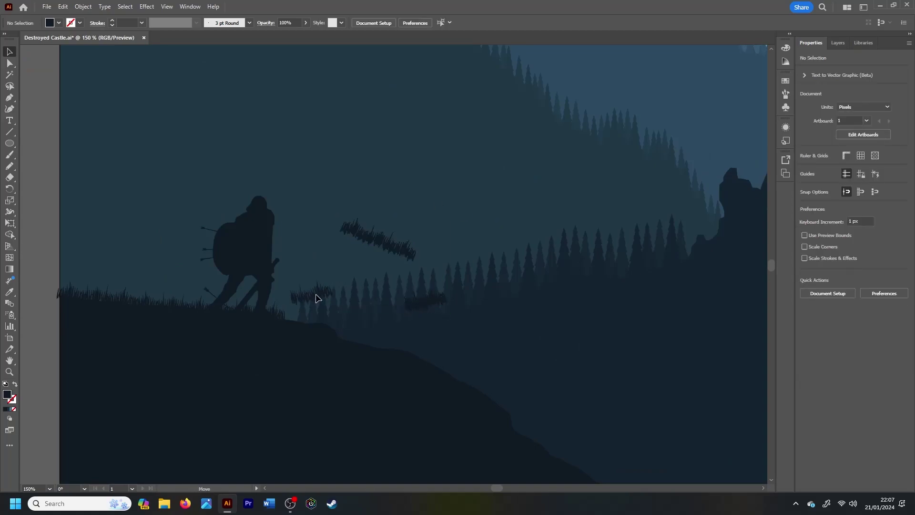
left_click(305, 310)
key("ctrl+plus")
mouse_move(430, 267)
left_mouse_down()
mouse_move(426, 278)
mouse_move(493, 286)
left_mouse_up()
key("ctrl+z")
left_click_drag(476, 300, 459, 302)
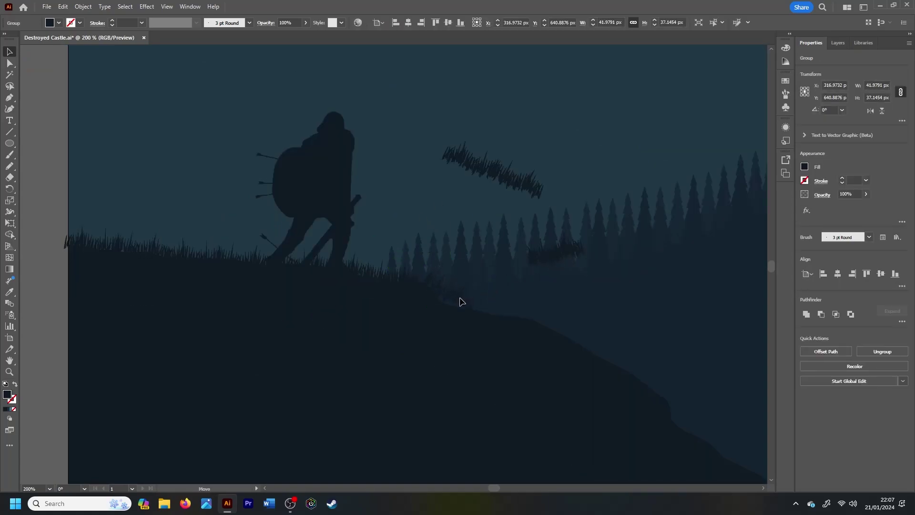
Undo the recent grass changes and pick out the longer grass tuft
left_click(589, 347)
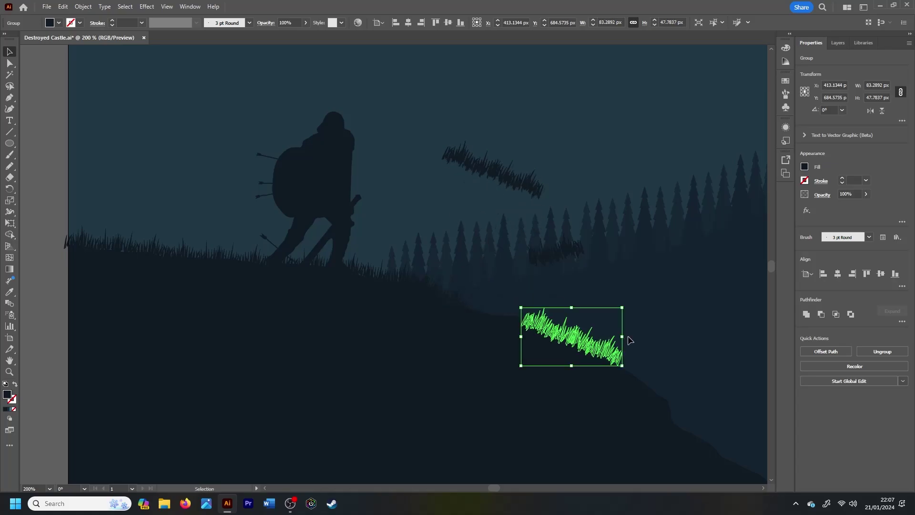
key("ctrl+z")
key("ctrl+z")
key("ctrl+z")
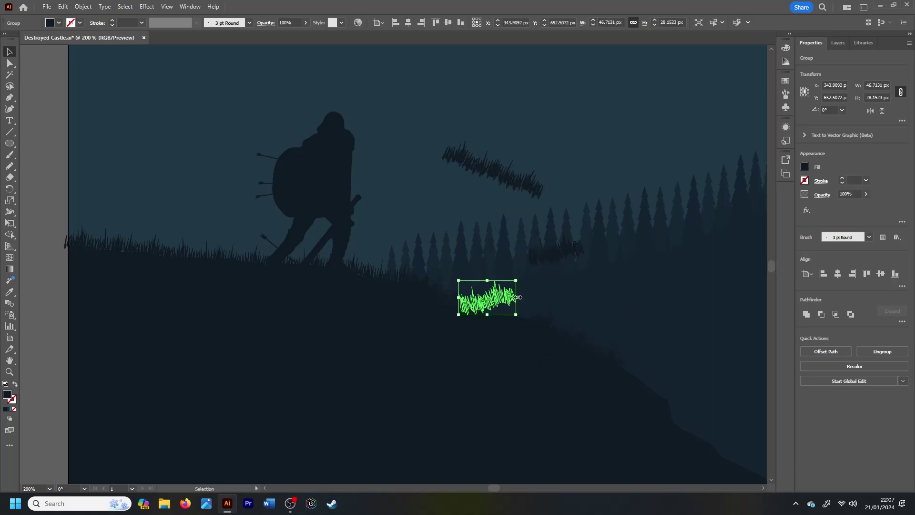
key("ctrl+z")
key("ctrl+z")
left_click(557, 328)
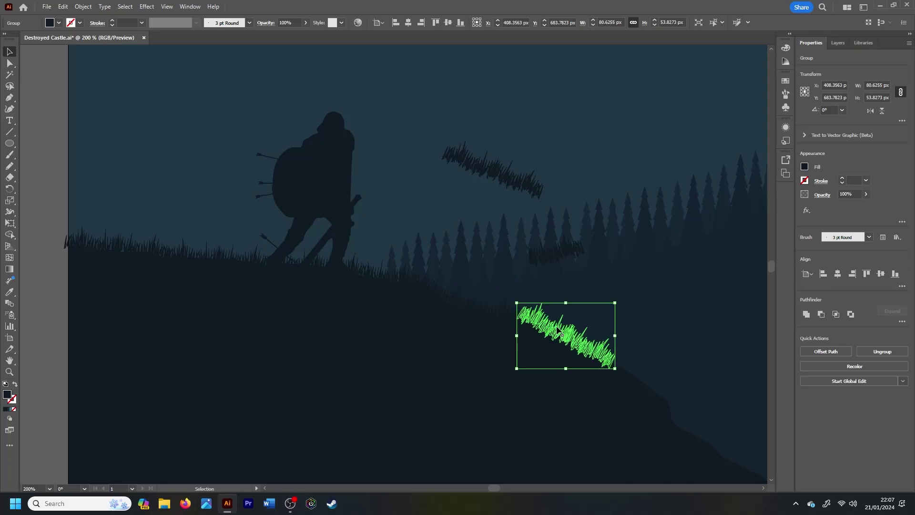
key("ctrl+plus")
key("ctrl+plus")
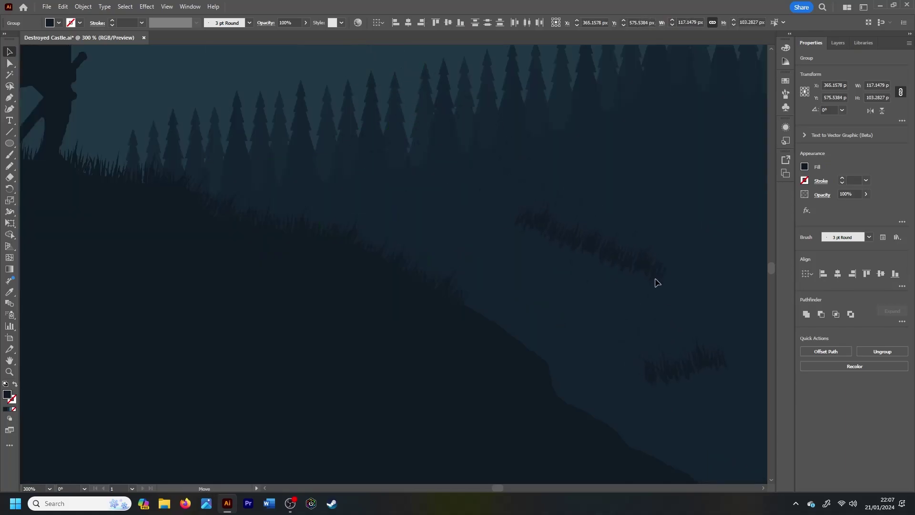
key("a")
key("v")
left_click(466, 282)
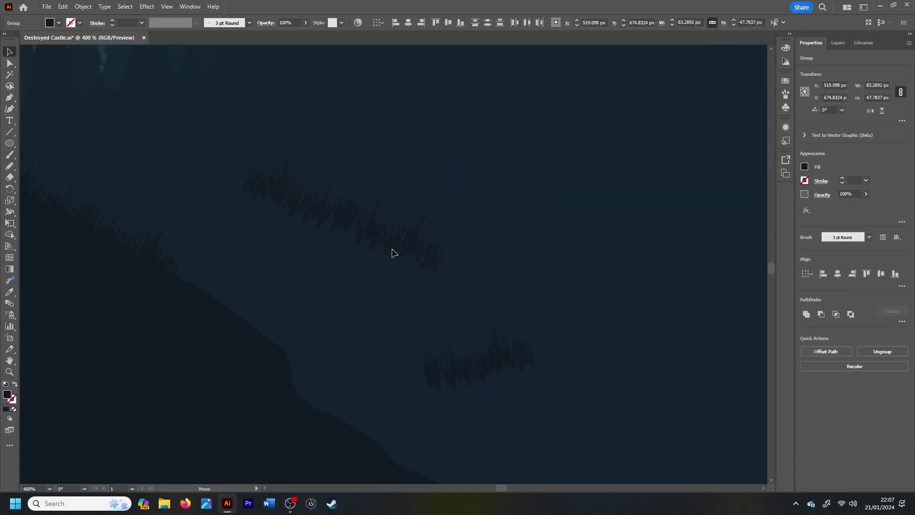
Rotate and reposition the long tuft, and move another tuft down the slope
left_click(361, 281)
left_click(316, 333)
left_click(435, 292)
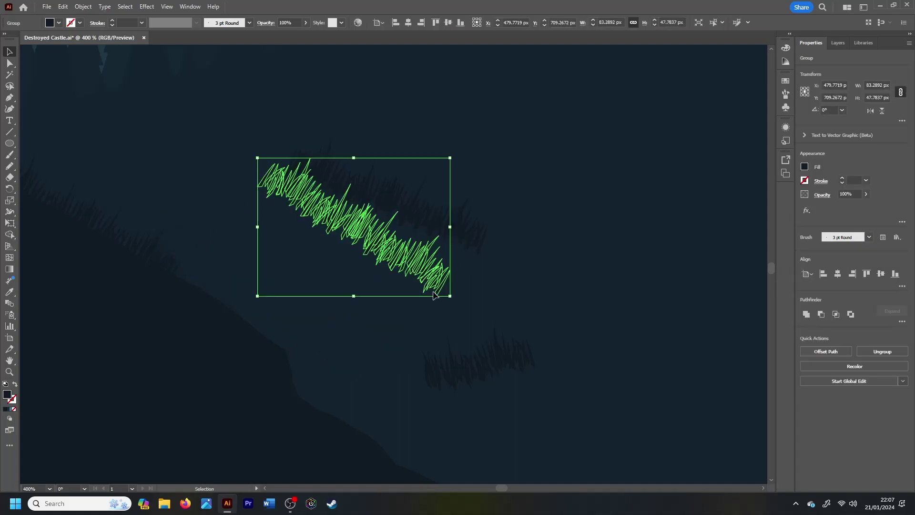
left_click(301, 282)
mouse_move(301, 282)
left_mouse_down()
mouse_move(262, 310)
mouse_move(285, 307)
mouse_move(262, 325)
left_mouse_up()
left_click(619, 309)
left_click_drag(421, 187, 447, 381)
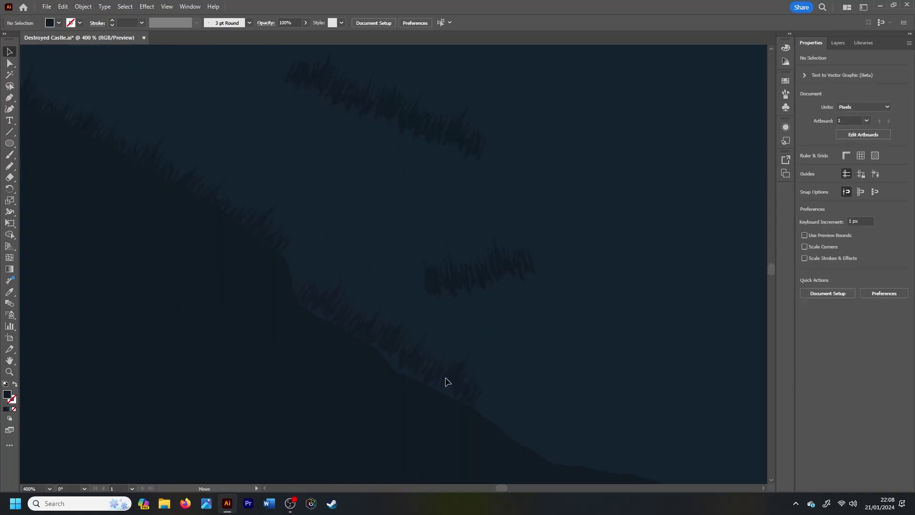
left_click(452, 257)
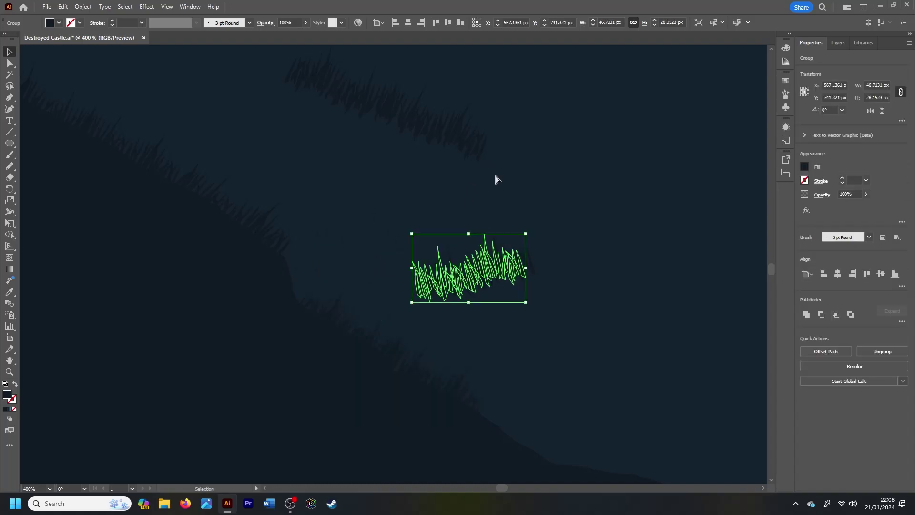
key("ctrl+0")
key("ctrl+plus")
key("ctrl+plus")
key("ctrl+plus")
Place a grass copy where the hill meets the water
left_click(458, 276)
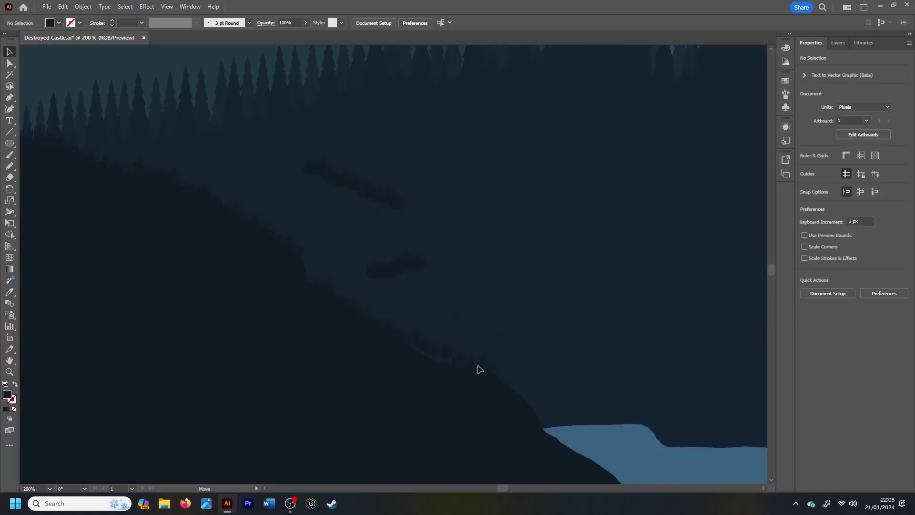
left_click_drag(618, 458, 425, 290)
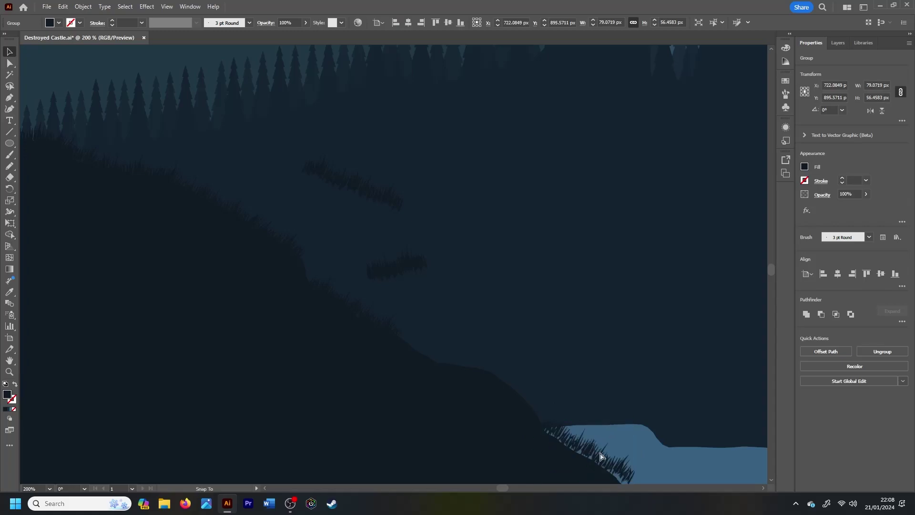
left_click(449, 362)
key("ctrl+plus")
key("ctrl+plus")
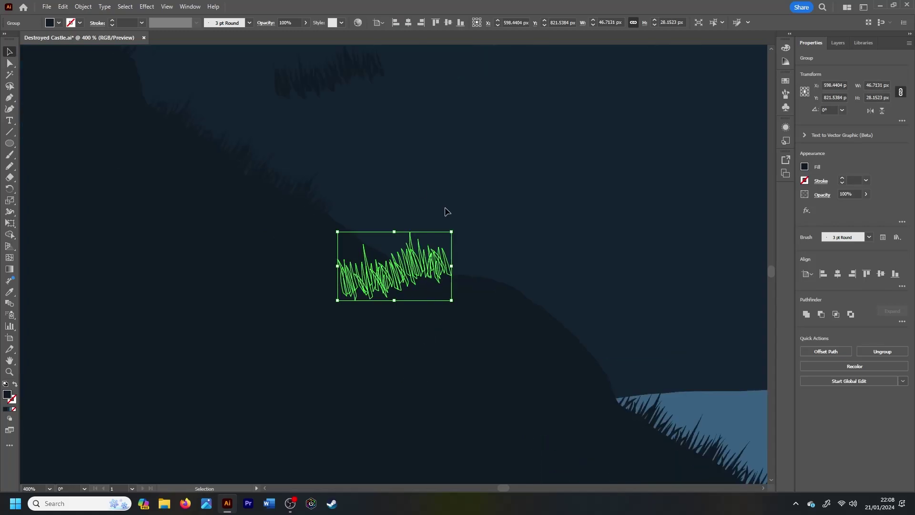
left_click(453, 208)
left_click(432, 247)
left_click_drag(472, 245, 466, 251)
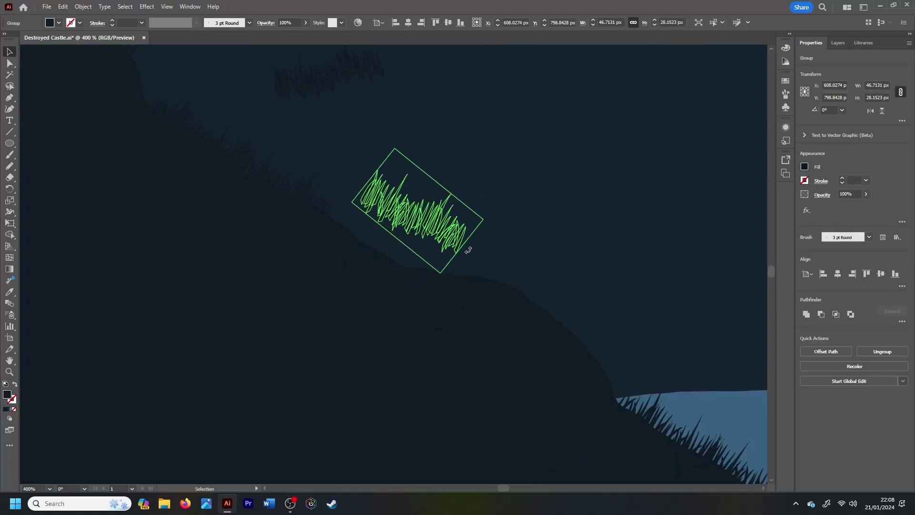
key("ctrl+z")
key("ctrl+z")
Move the level grass tuft along the slope onto the water's edge
left_click(440, 208)
left_click(480, 265)
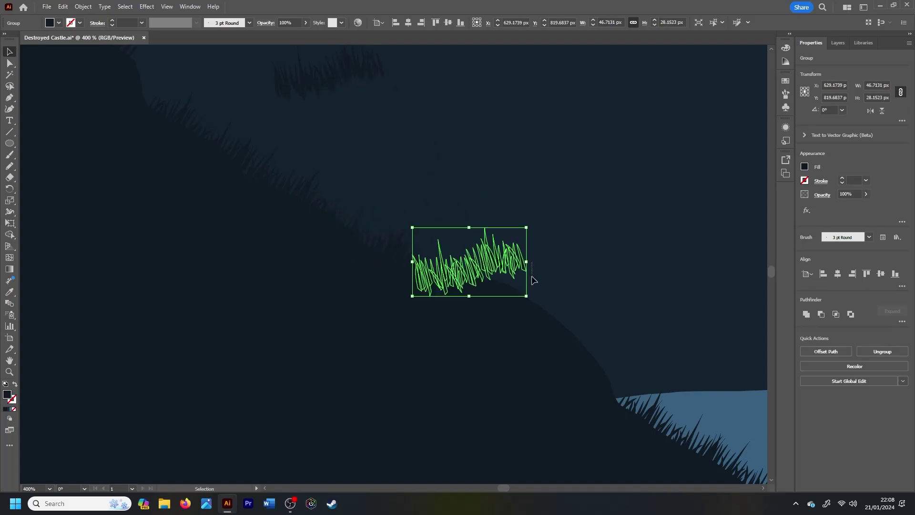
mouse_move(486, 264)
left_mouse_down()
mouse_move(594, 314)
mouse_move(592, 325)
mouse_move(634, 193)
left_mouse_up()
key("ctrl+minus")
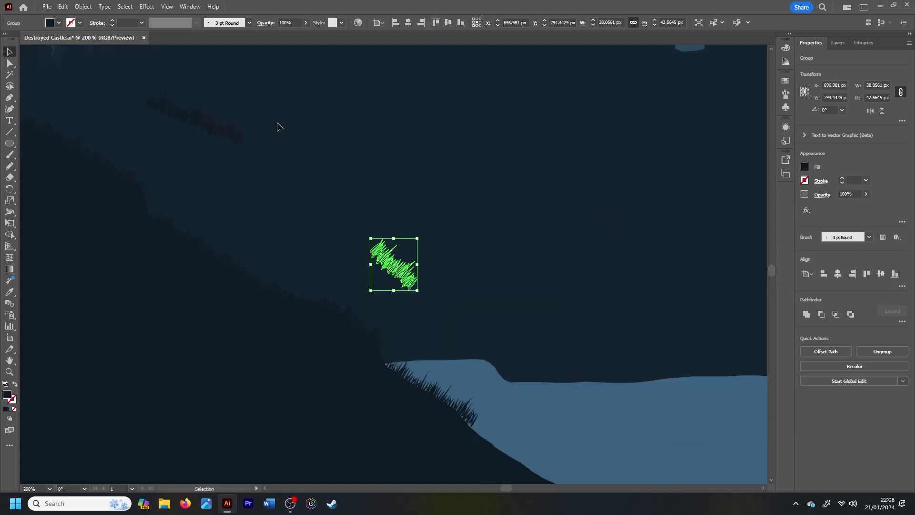
mouse_move(394, 264)
left_mouse_down()
mouse_move(474, 256)
mouse_move(563, 372)
left_mouse_up()
key("ctrl+plus")
left_click(256, 307)
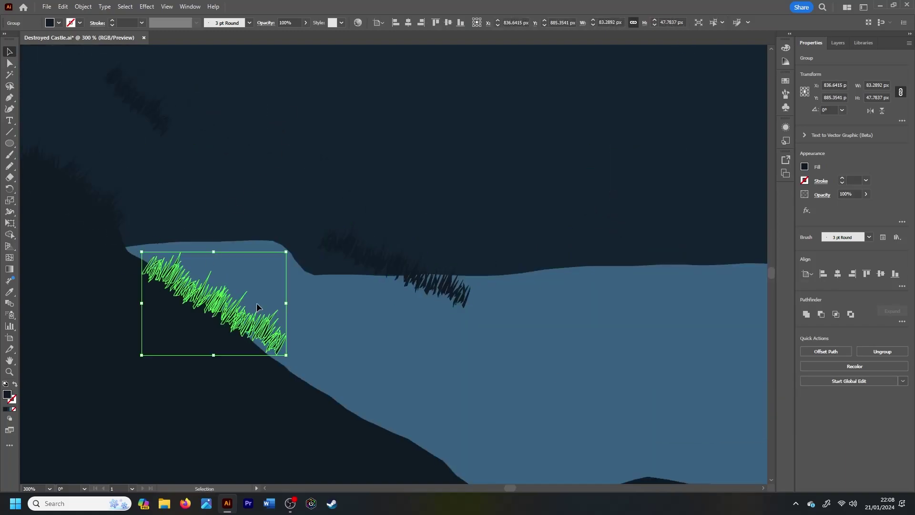
Bring two grass tufts down toward the lake shore
left_click_drag(153, 106, 260, 147)
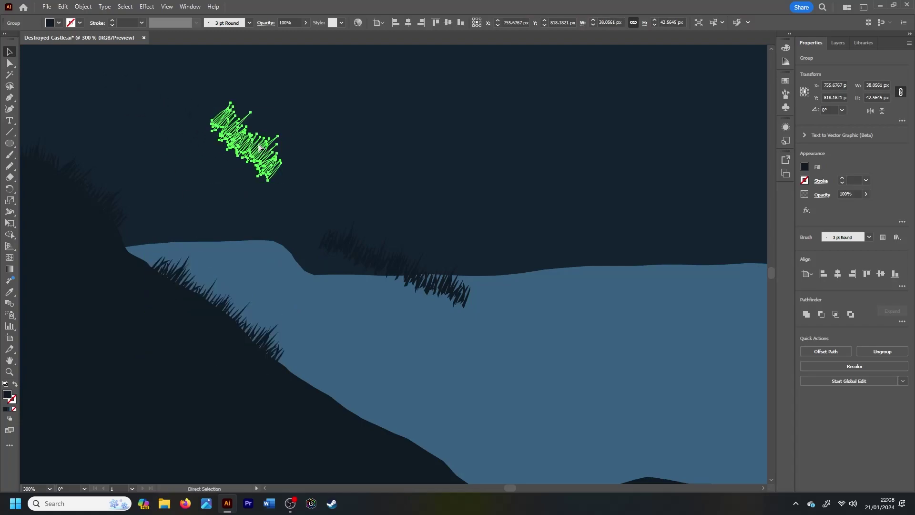
left_click(246, 167)
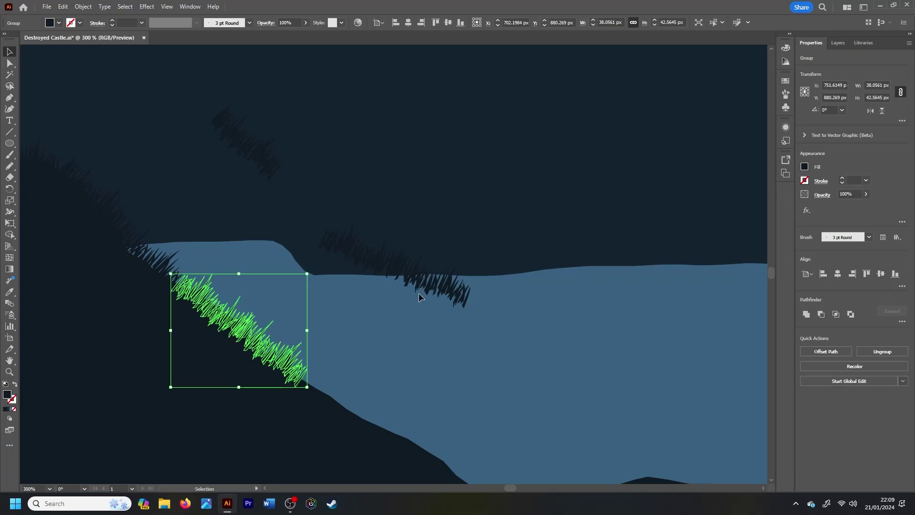
left_click_drag(267, 334, 426, 417)
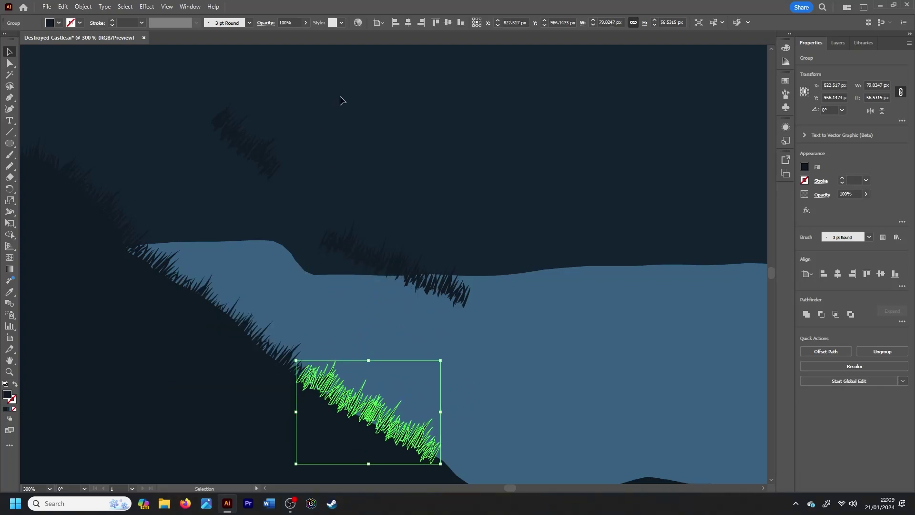
key("ctrl+z")
left_click_drag(267, 164, 450, 316)
scroll(450, 316, "down", 5)
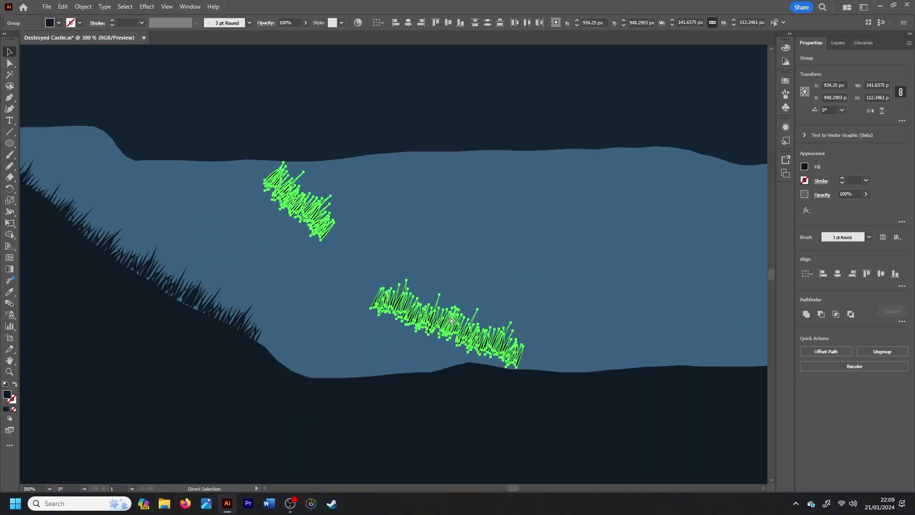
Copy the middle grass tuft and set it level along the bottom shore
left_click(196, 307)
left_click_drag(229, 324, 288, 359)
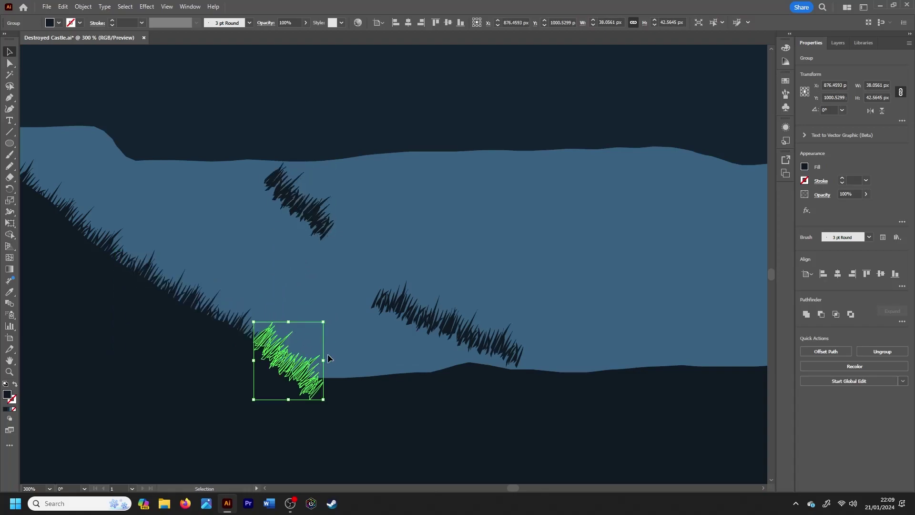
key("ctrl+z")
key("ctrl+z")
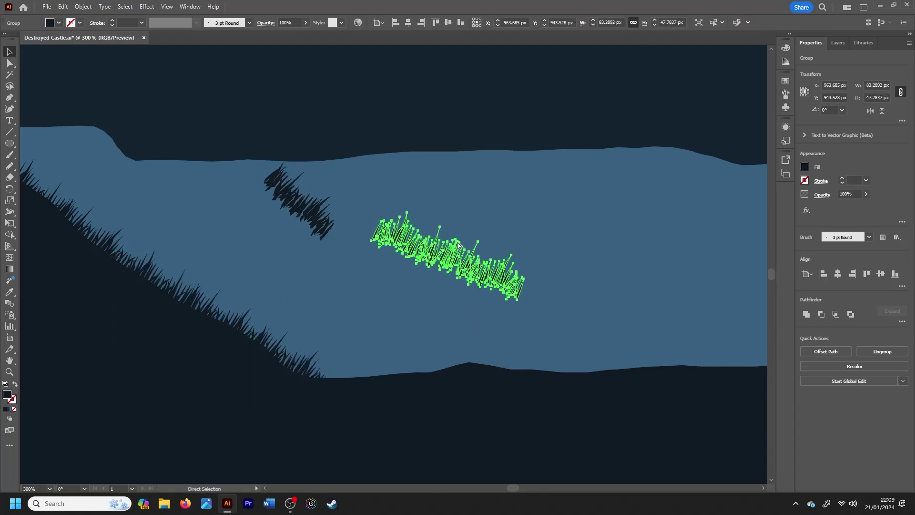
left_click_drag(458, 245, 425, 290)
left_click_drag(493, 340, 503, 301)
mouse_move(439, 315)
left_mouse_down()
mouse_move(417, 365)
mouse_move(530, 338)
left_mouse_up()
key("ctrl+z")
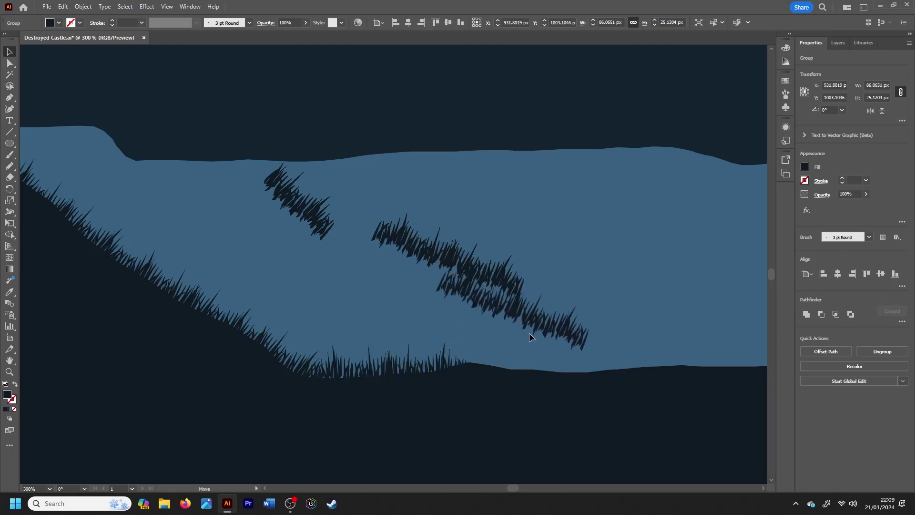
key("ctrl+z")
key("ctrl+z")
key("ctrl+z")
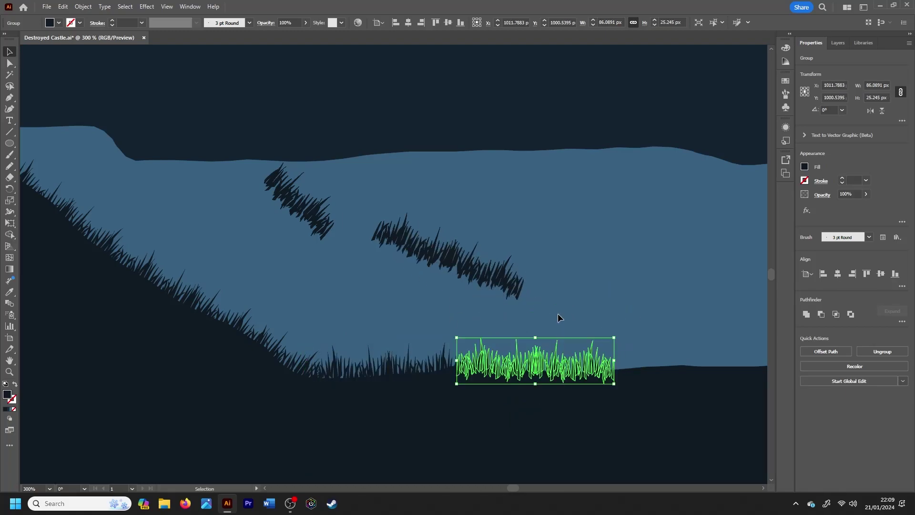
Extend a grass tuft further right, tilting it to follow the lower shoreline
key("ctrl+minus")
key("ctrl+minus")
key("ctrl+minus")
key("ctrl+minus")
key("ctrl+minus")
key("ctrl+plus")
key("ctrl+plus")
key("ctrl+plus")
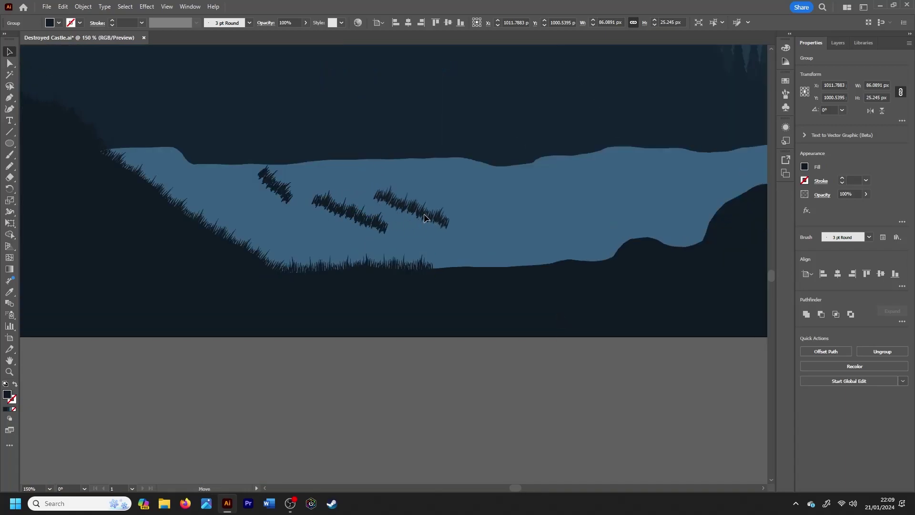
left_click_drag(424, 217, 556, 244)
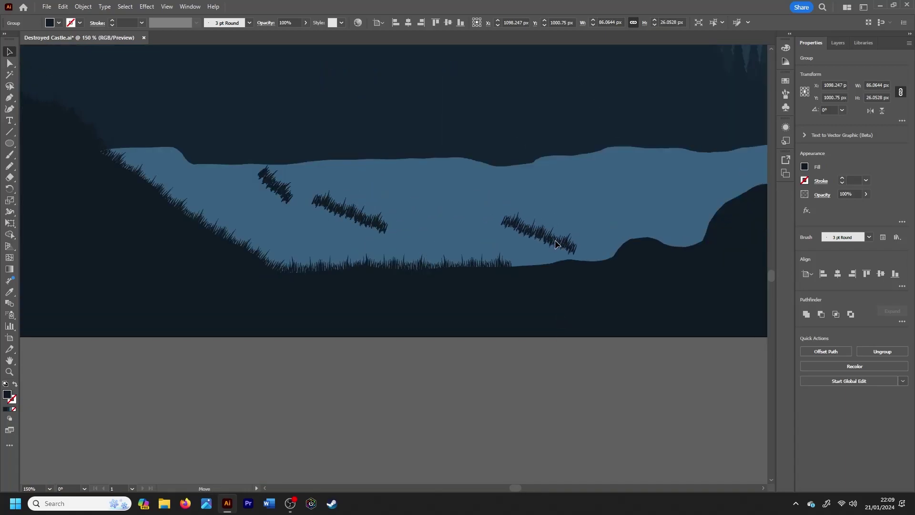
left_click_drag(556, 244, 565, 255)
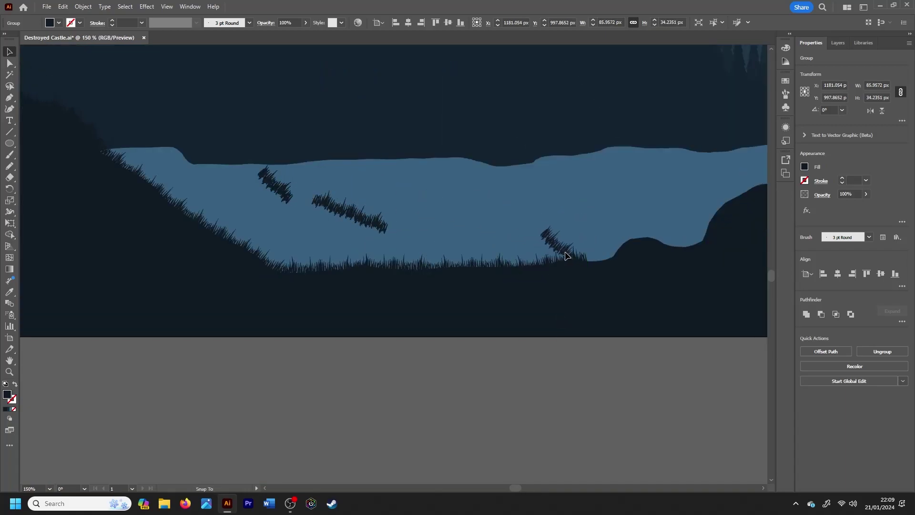
key("ctrl+plus")
mouse_move(433, 295)
left_mouse_down()
mouse_move(402, 263)
mouse_move(512, 289)
left_mouse_up()
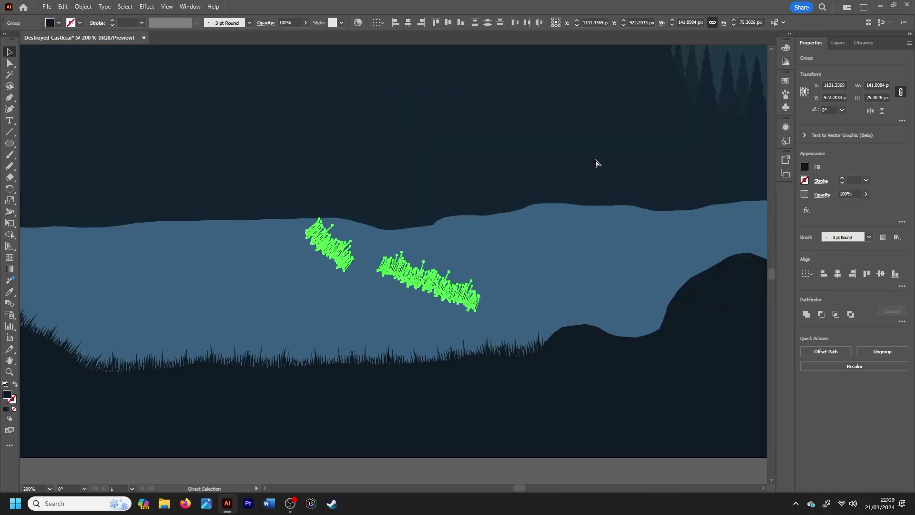
key("v")
key("ctrl+plus")
scroll(527, 488, "left", 3)
Rotate the loose grass tuft near the shore mound
left_click(346, 248)
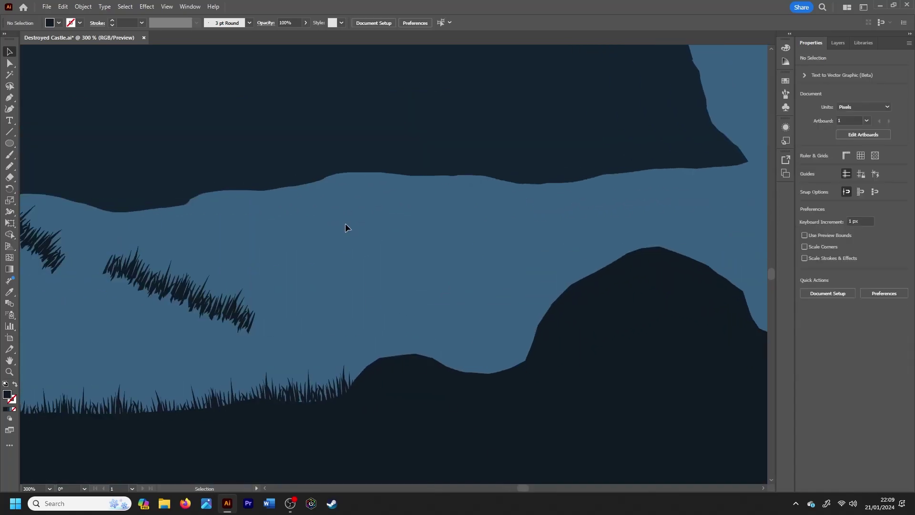
key("ctrl+minus")
key("ctrl+minus")
key("ctrl+minus")
key("ctrl+minus")
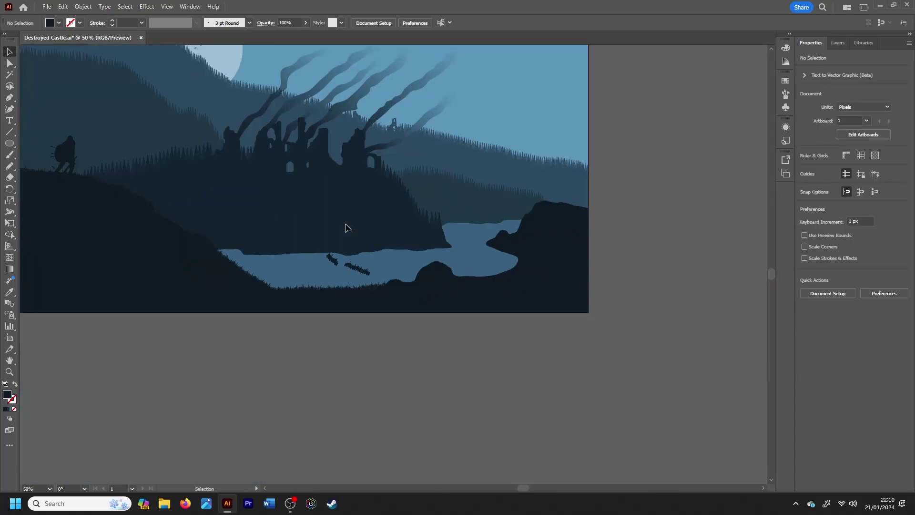
key("ctrl+plus")
key("ctrl+plus")
key("ctrl+plus")
left_click(379, 304)
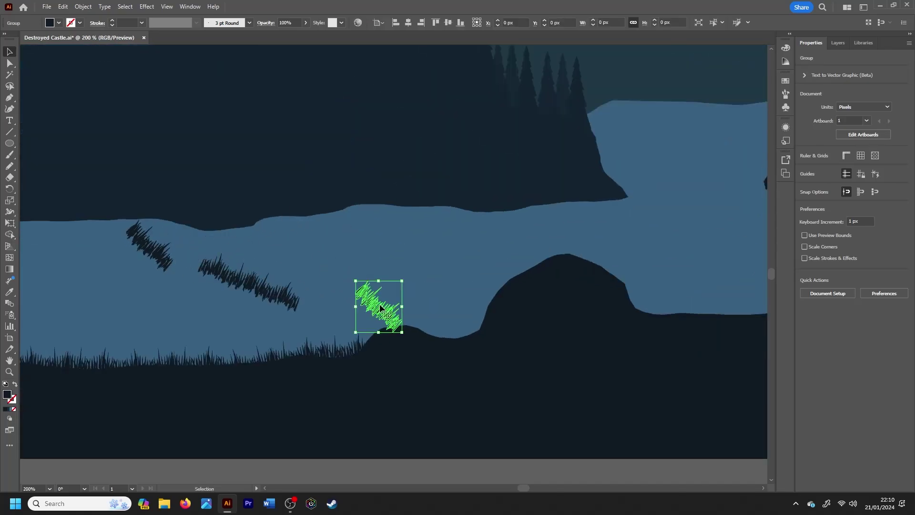
key("ctrl+plus")
left_click_drag(434, 261, 412, 259)
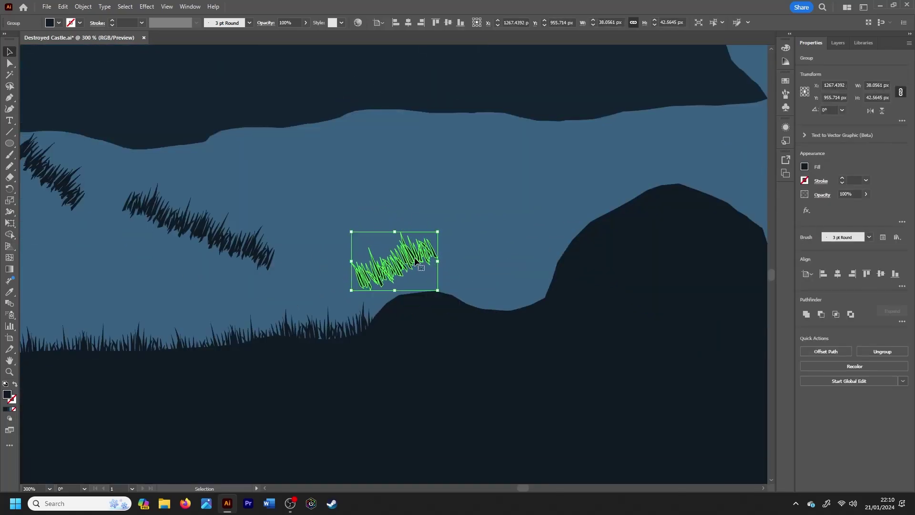
Place the grass across the mound's slope, rotated to match it
left_click(409, 296)
mouse_move(409, 296)
left_mouse_down()
mouse_move(503, 312)
mouse_move(510, 276)
left_mouse_up()
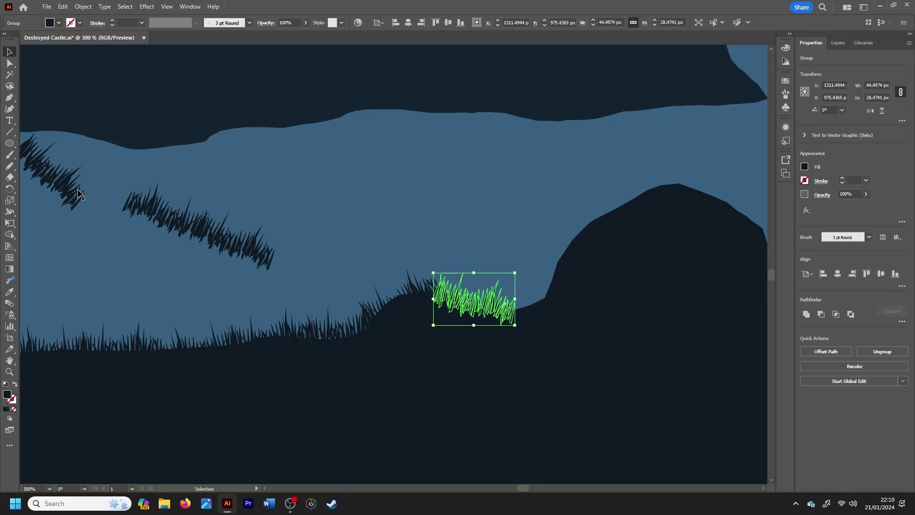
left_click_drag(474, 300, 543, 283)
left_click_drag(586, 306, 571, 240)
left_click(556, 296)
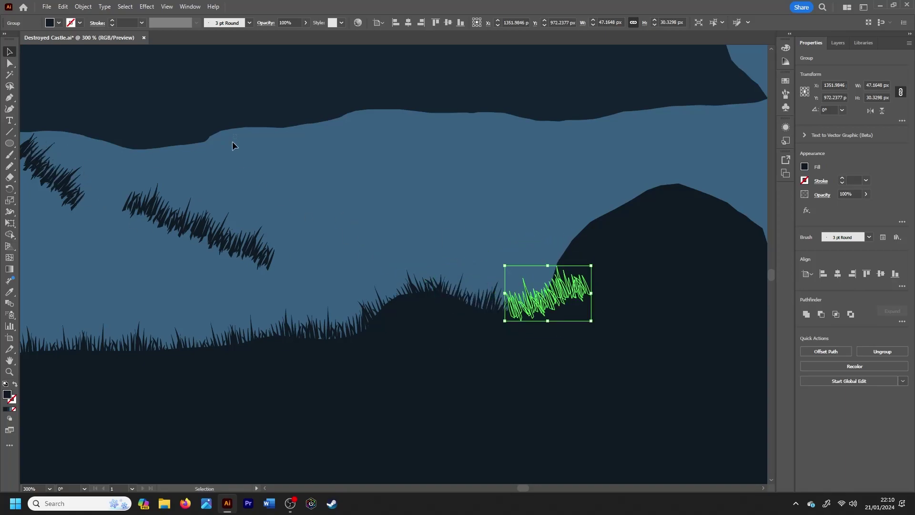
left_click(190, 219)
left_click(62, 181, "shift")
key("ctrl+shift+a")
Zoom out to view the whole landscape scene
key("ctrl+minus")
key("ctrl+minus")
key("ctrl+minus")
key("ctrl+minus")
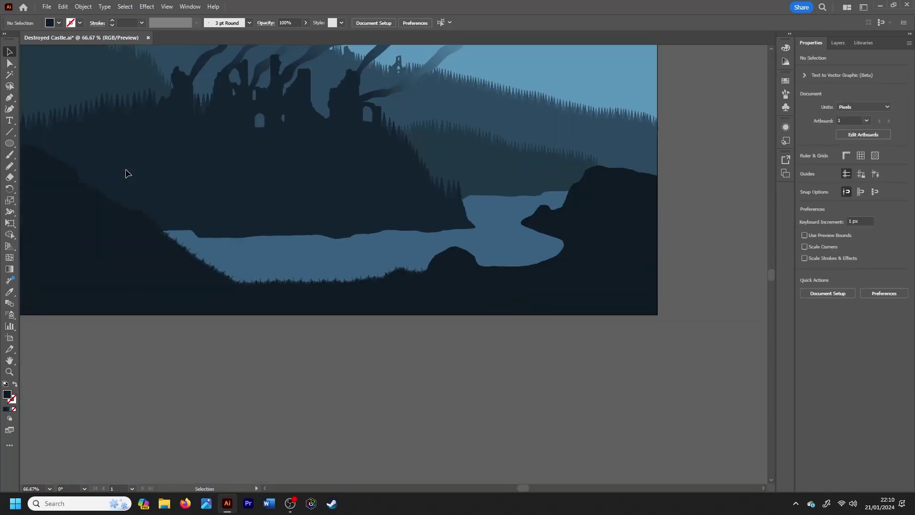
key("ctrl+minus")
key("ctrl+minus")
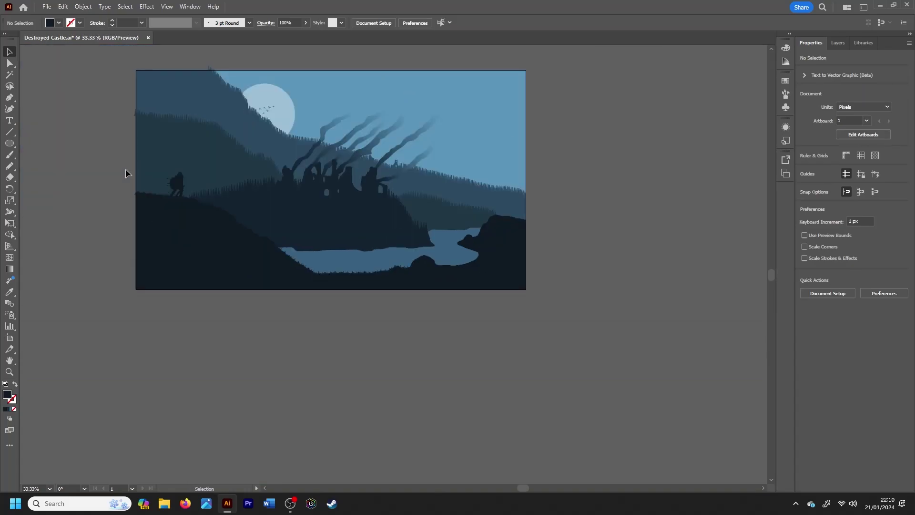
key("ctrl+plus")
left_click_drag(523, 487, 516, 487)
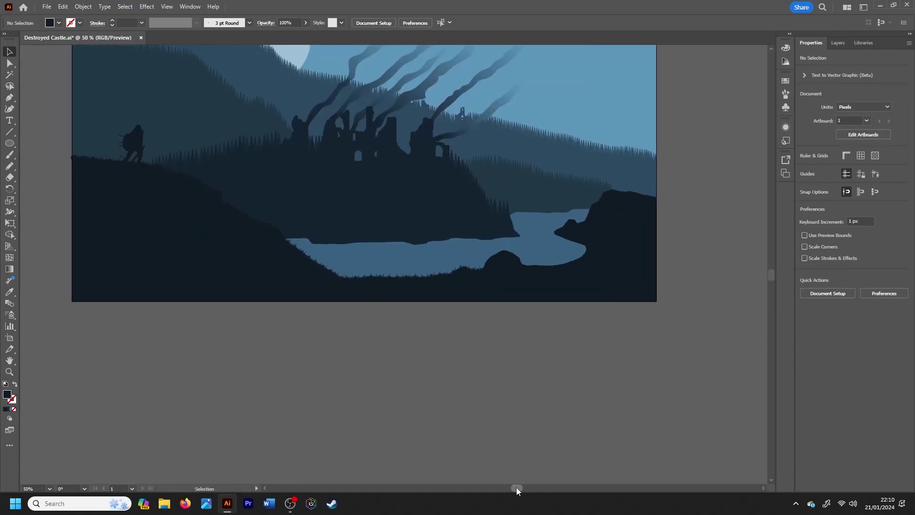
left_click_drag(771, 275, 771, 267)
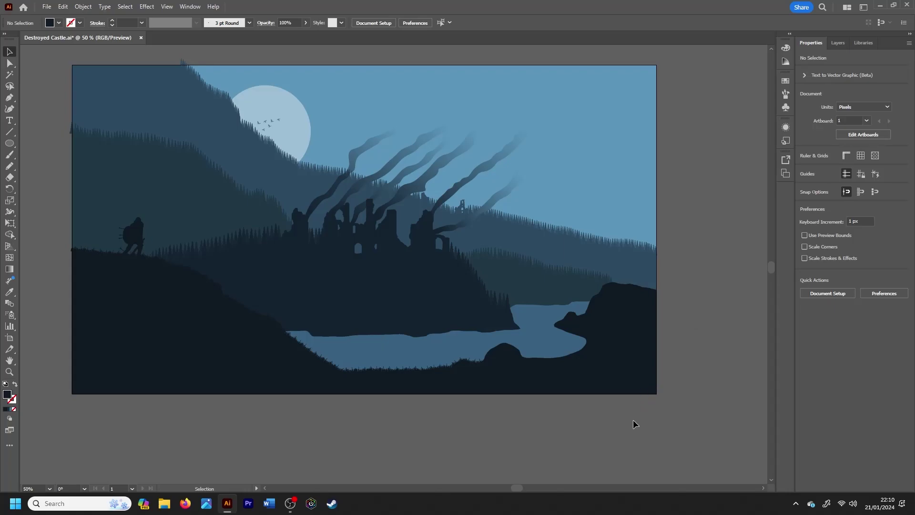
Spread the spare grass tuft along the top of the right-hand cliff
left_click(449, 366)
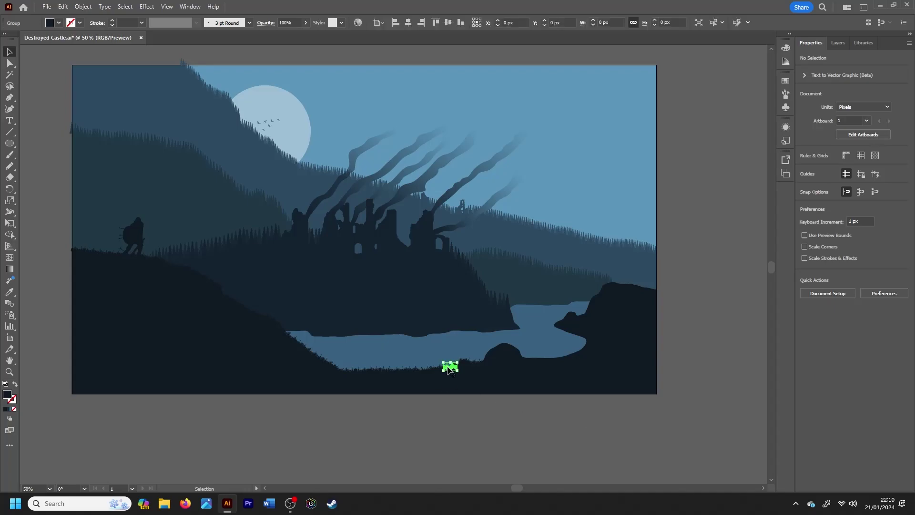
key("super")
key("super")
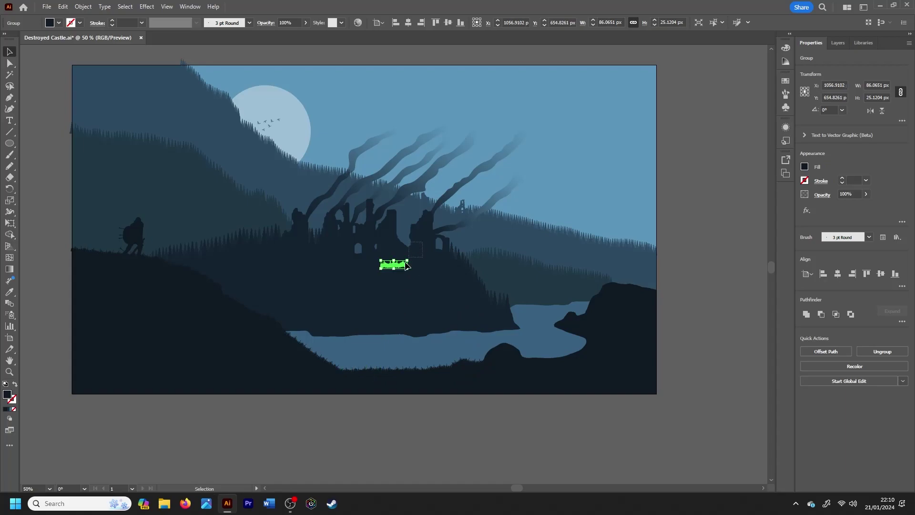
left_click_drag(406, 265, 596, 265)
key("ctrl+plus")
key("ctrl+plus")
key("ctrl+plus")
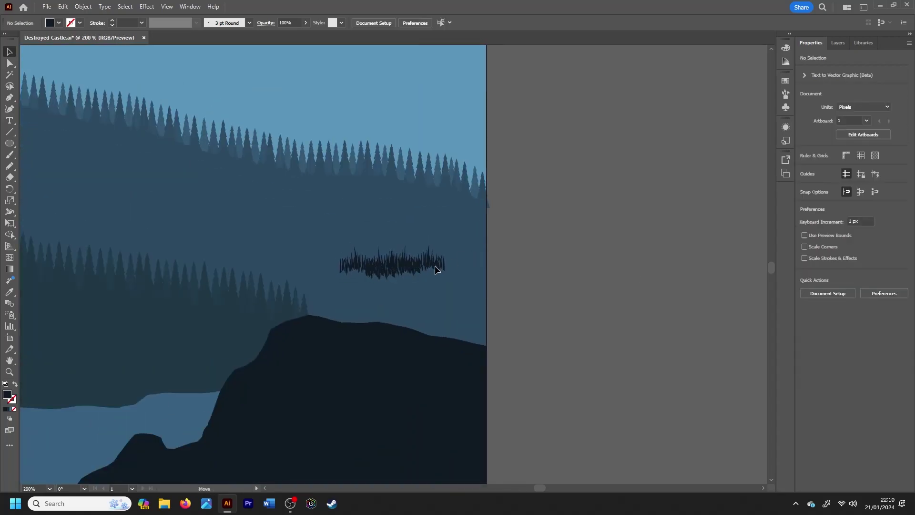
mouse_move(428, 267)
left_mouse_down()
mouse_move(443, 325)
mouse_move(461, 340)
left_mouse_up()
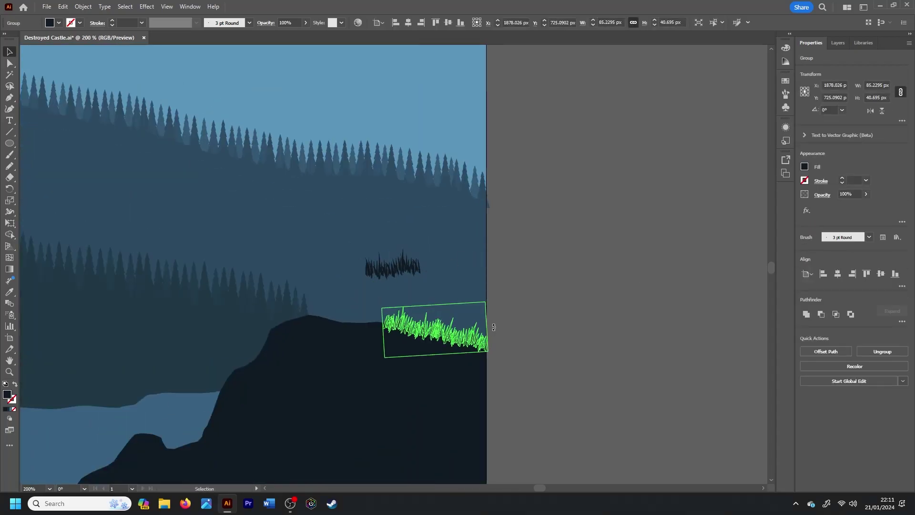
mouse_move(421, 267)
left_mouse_down()
mouse_move(386, 320)
mouse_move(302, 314)
left_mouse_up()
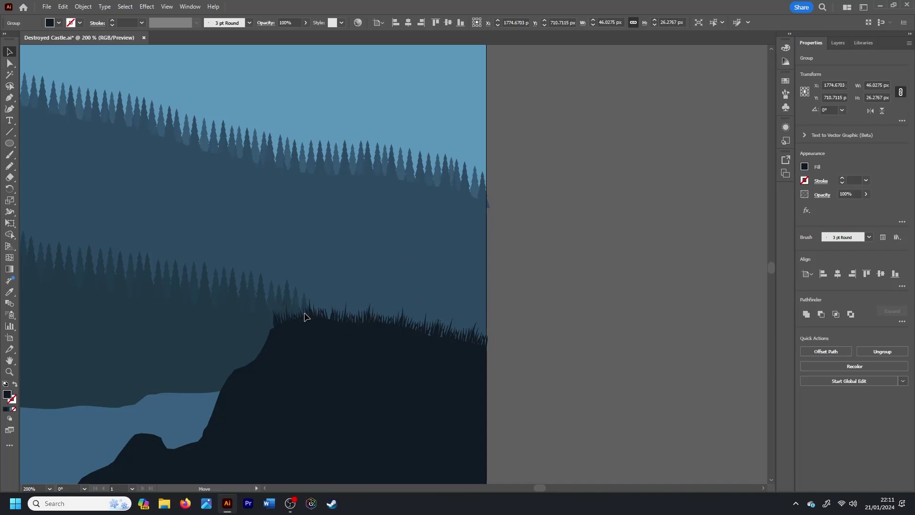
left_click(363, 283)
Zoom out to the full scene and show the Layers panel
key("ctrl+minus")
key("ctrl+minus")
key("ctrl+minus")
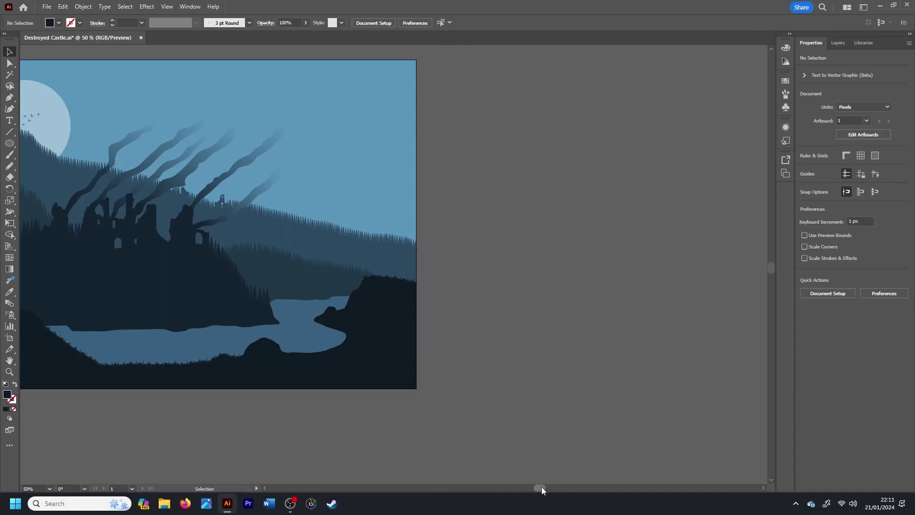
left_click_drag(541, 487, 516, 488)
left_click_drag(770, 270, 770, 267)
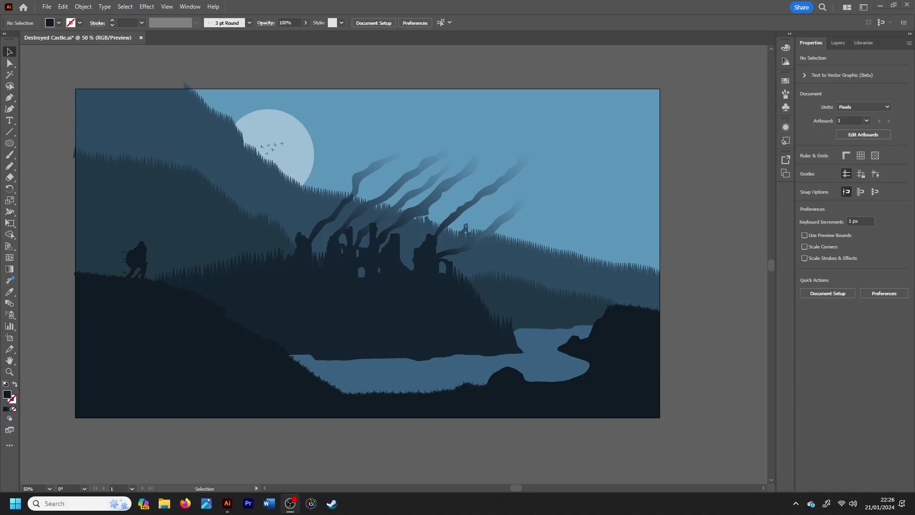
left_click(837, 43)
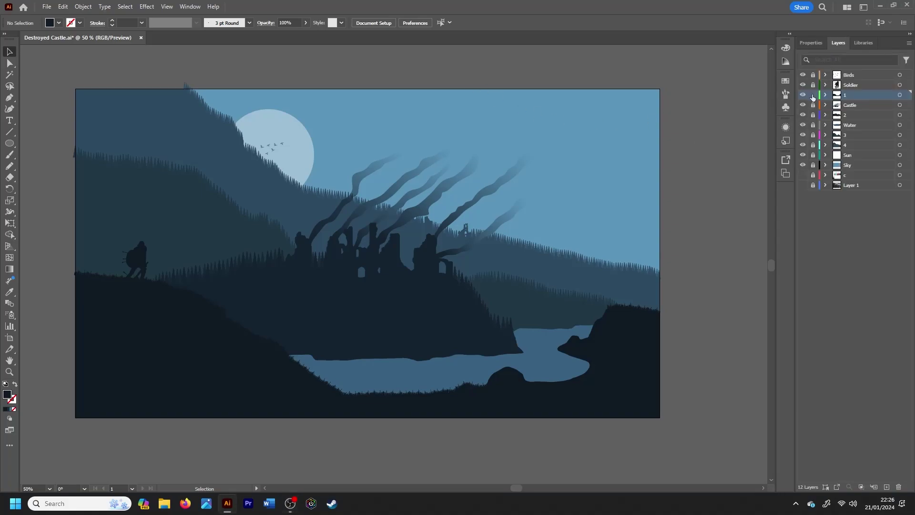
Place a sword from the Swords asset library into the scene near the soldier
left_click(862, 42)
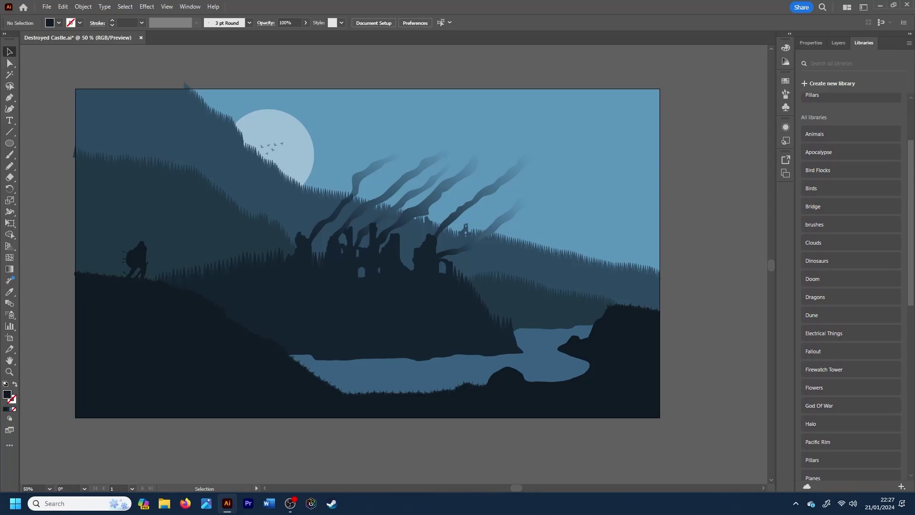
scroll(850, 286, "down", 5)
scroll(851, 286, "down", 5)
scroll(850, 286, "down", 3)
left_click(824, 184)
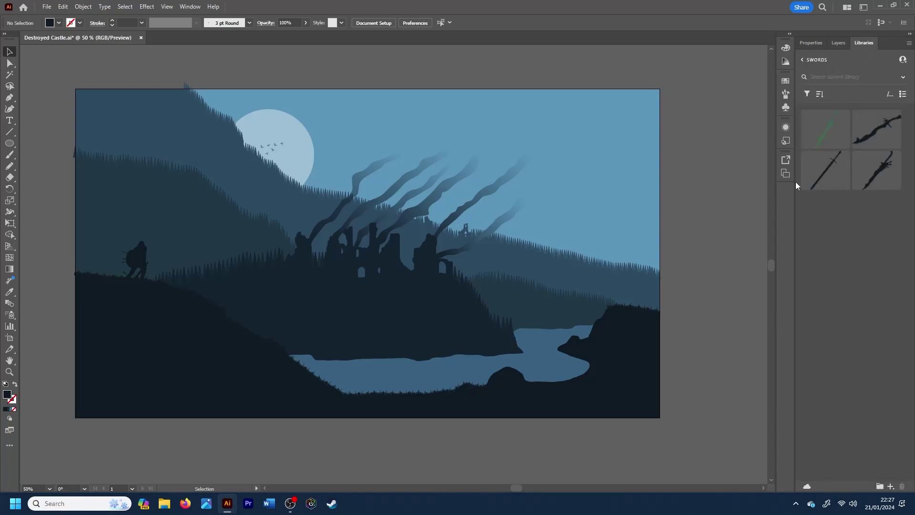
right_click(805, 172)
left_click(829, 192)
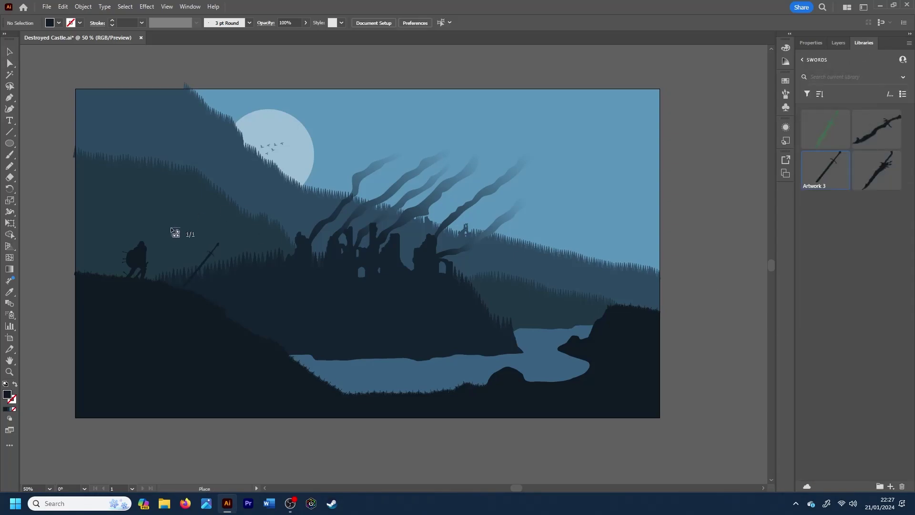
left_click(171, 229)
Set the sword's height and move it down onto the hillside
left_click(812, 43)
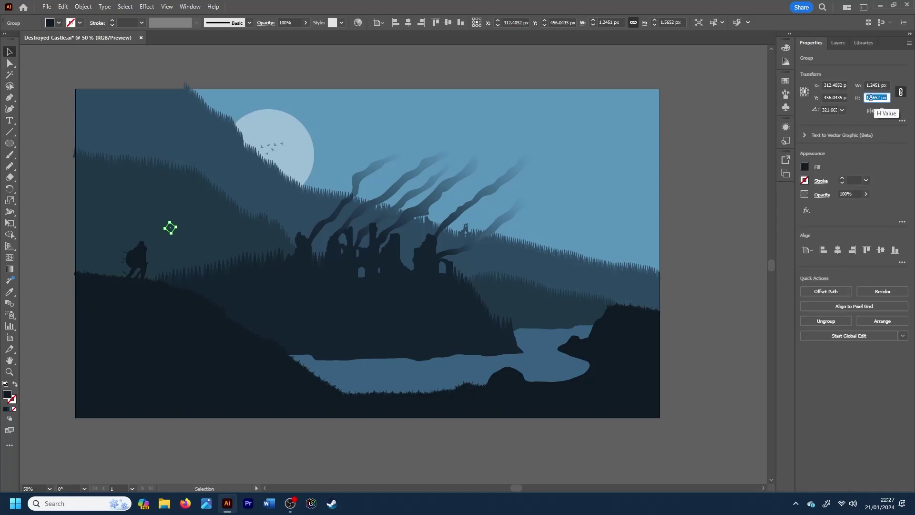
key("Return")
key("ctrl+1")
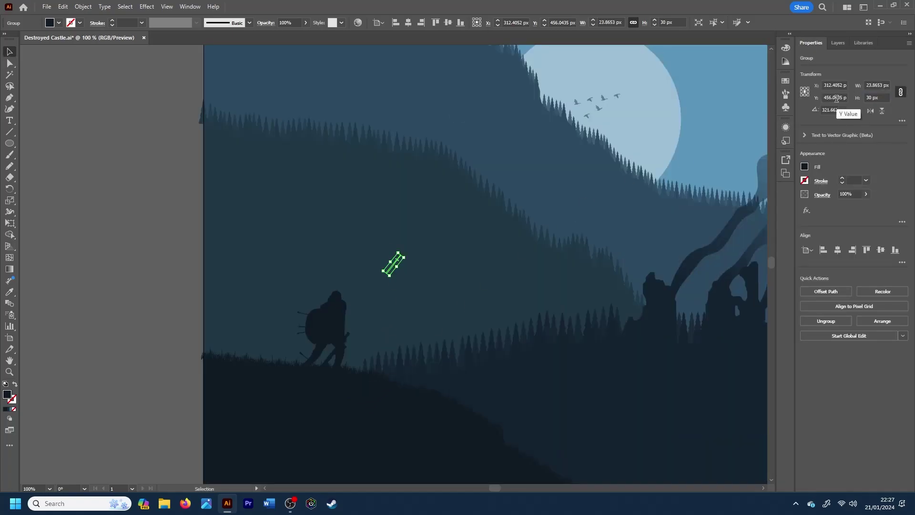
key("ctrl+plus")
left_click(403, 290)
left_click_drag(393, 281, 379, 375)
Enlarge the sword to 50 px tall and flip it horizontally
scroll(379, 375, "down", 3)
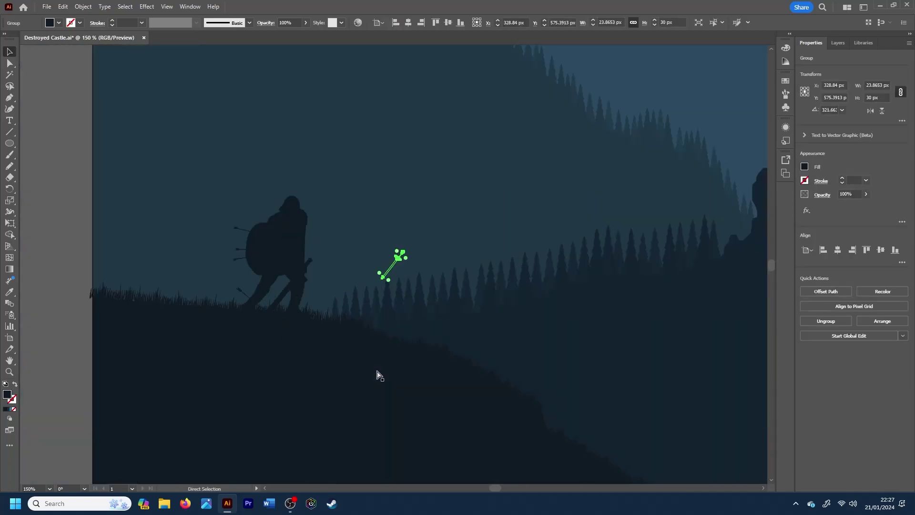
key("ctrl+plus")
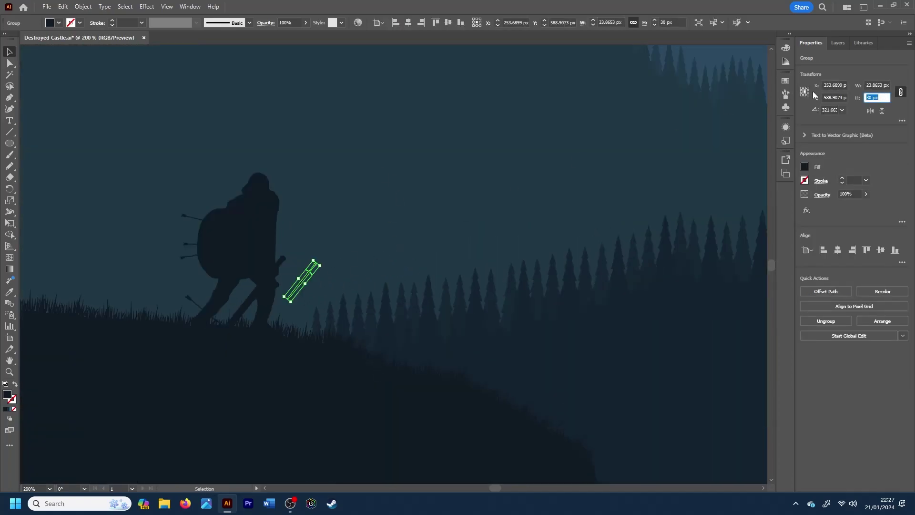
type("50")
key("Return")
key("ctrl+plus")
key("ctrl+plus")
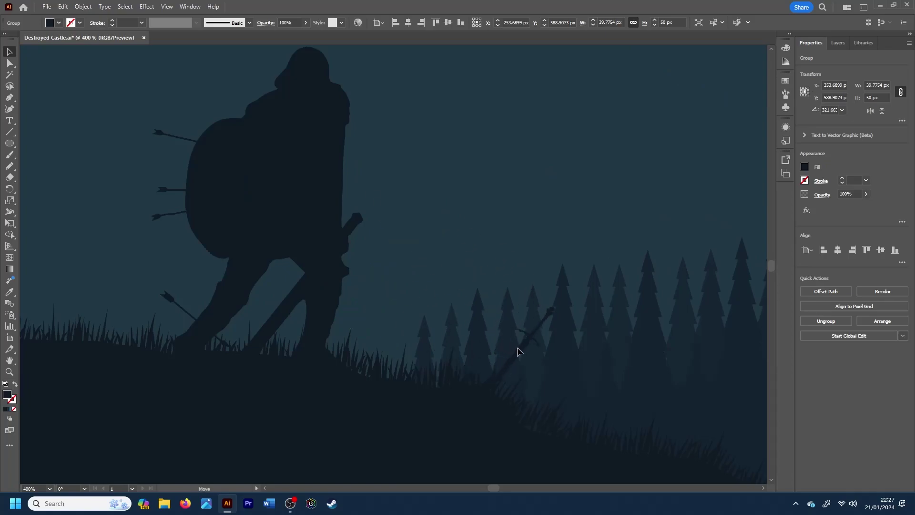
left_click(870, 110)
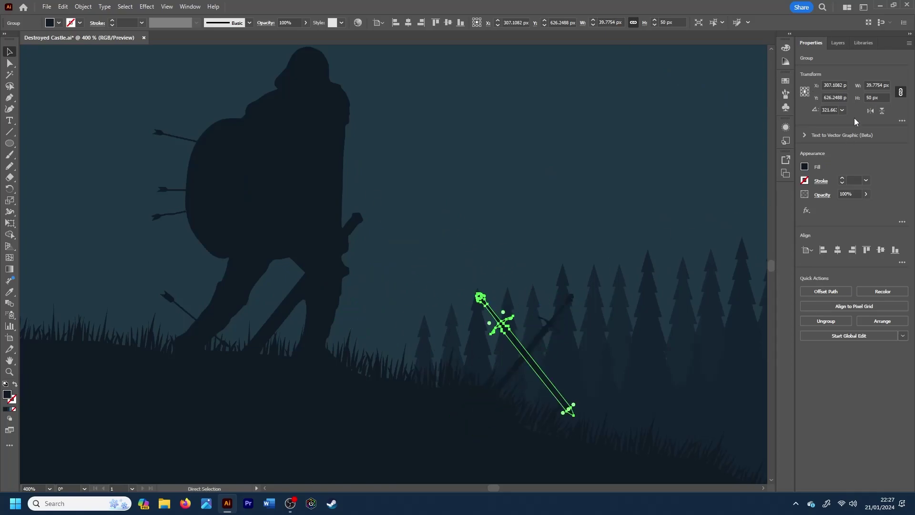
Restore the sword's tilt and move it down-right into the slope
left_click(544, 347)
left_click(533, 362)
left_click_drag(543, 350, 499, 366)
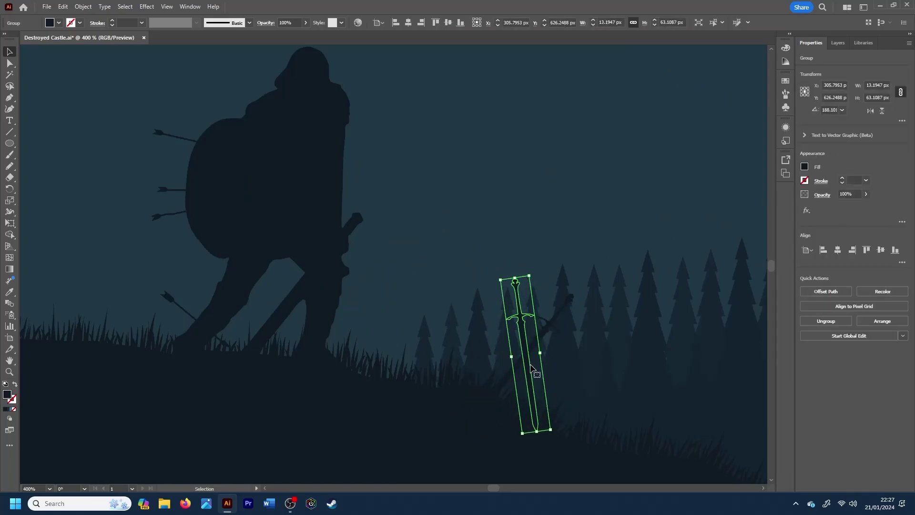
left_click(527, 337)
key("ctrl+minus")
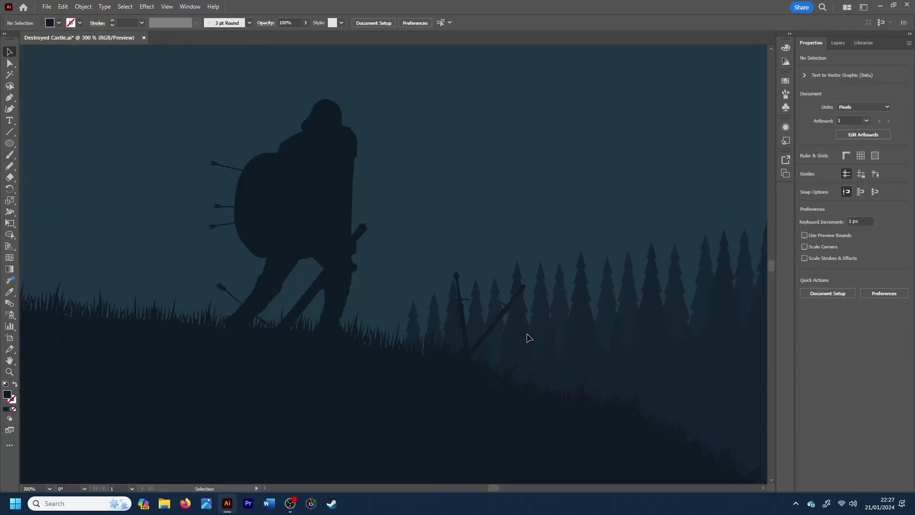
key("ctrl+z")
key("ctrl+z")
key("ctrl+z")
key("ctrl+z")
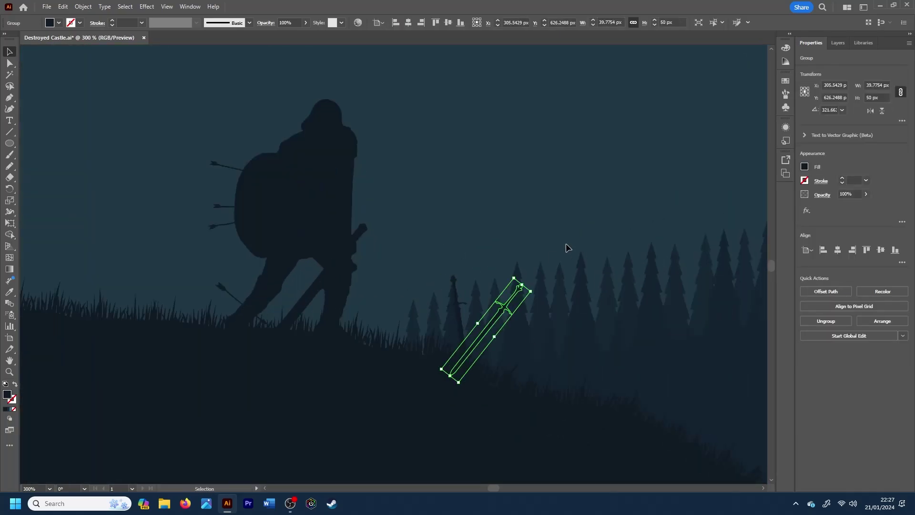
mouse_move(494, 324)
left_mouse_down()
mouse_move(524, 358)
mouse_move(447, 326)
mouse_move(419, 352)
left_mouse_up()
left_click(508, 380)
Fine-tune the swords' lean angles and nudge one slightly down and right
left_click(422, 330)
left_click(435, 329)
left_click(414, 344)
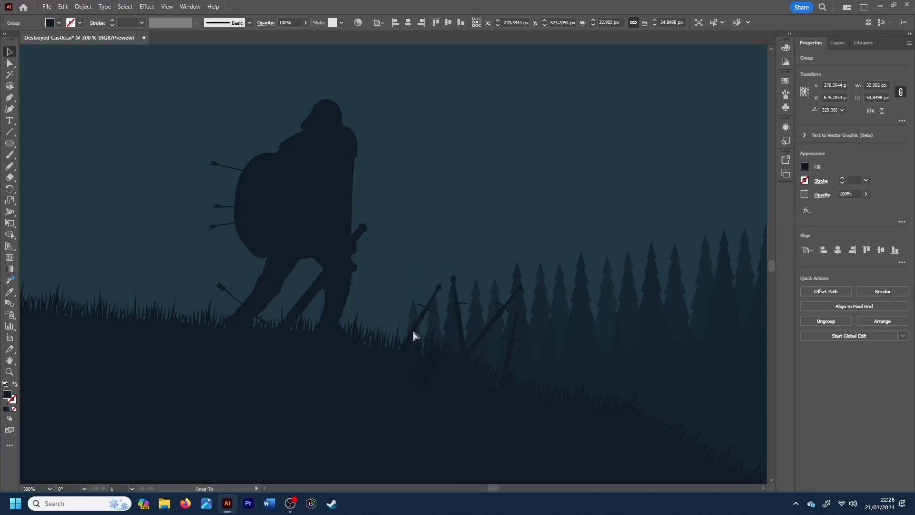
left_click_drag(512, 351, 523, 361)
left_click(510, 376)
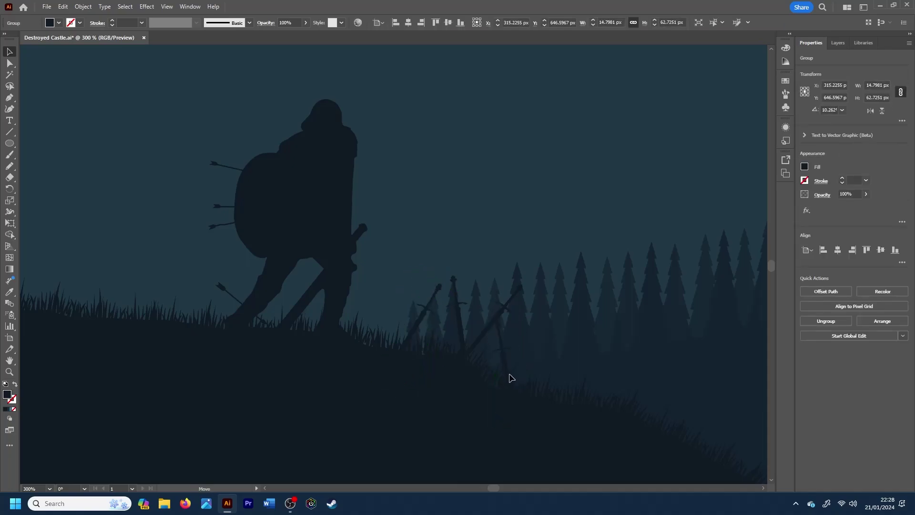
scroll(548, 364, "down", 1)
scroll(566, 355, "down", 4)
Go from the Layers panel back to All libraries and open the Dragons library
scroll(566, 356, "up", 1)
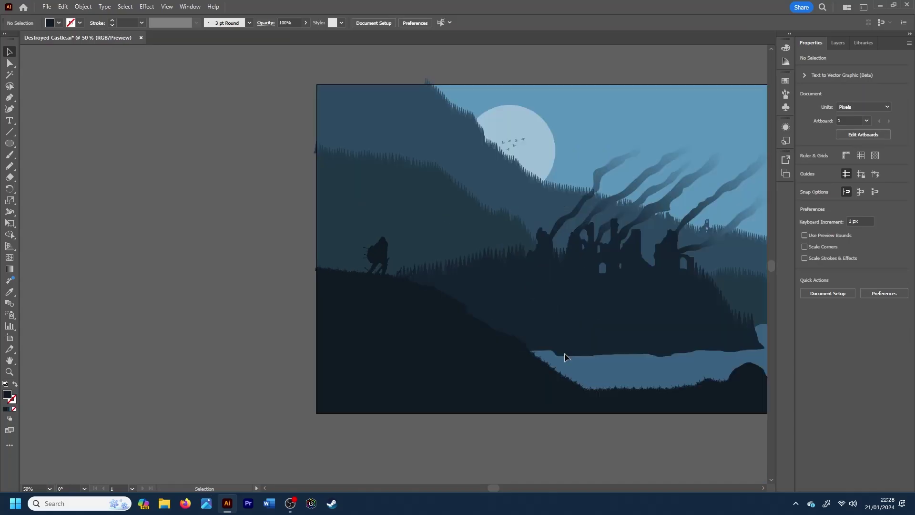
left_click(837, 44)
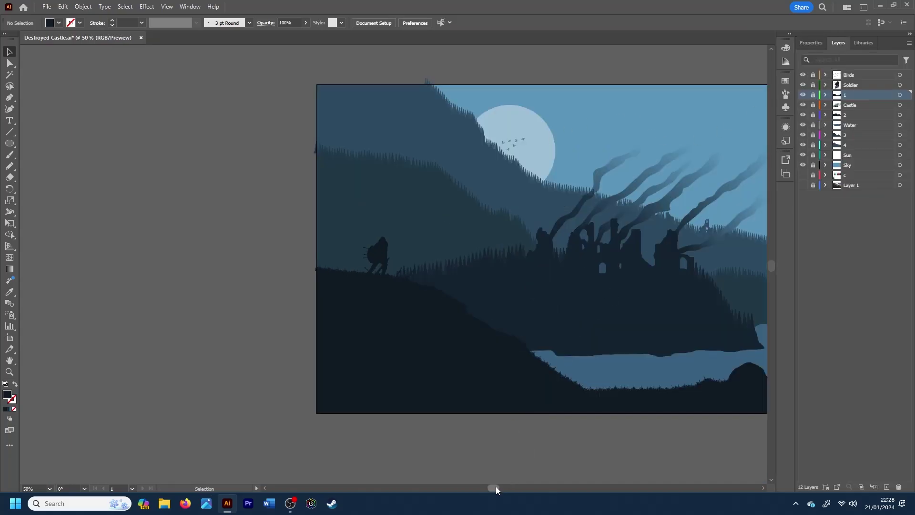
left_click_drag(496, 486, 516, 488)
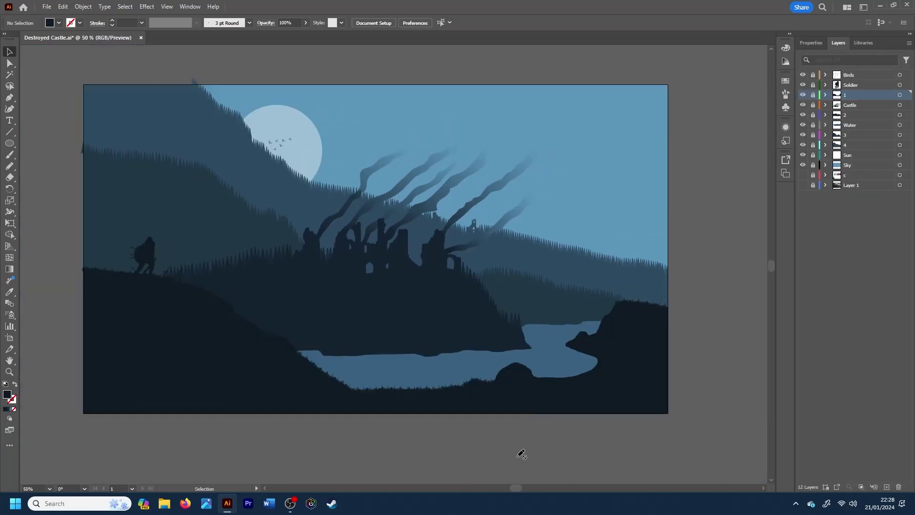
scroll(637, 292, "left", 1)
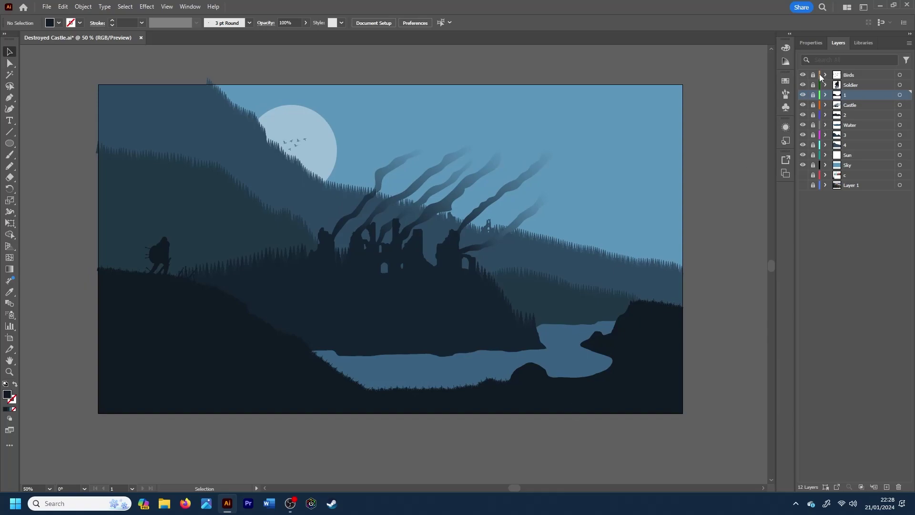
left_click(861, 43)
left_click(802, 59)
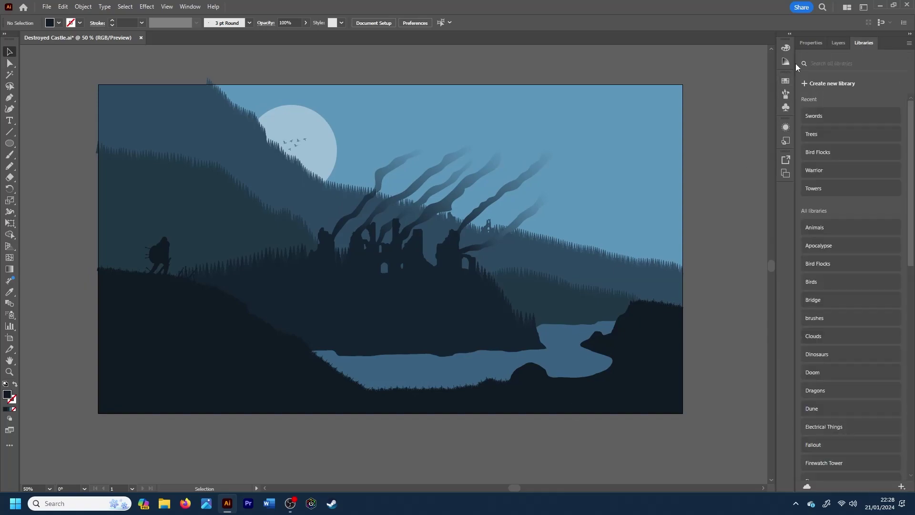
scroll(851, 286, "down", 3)
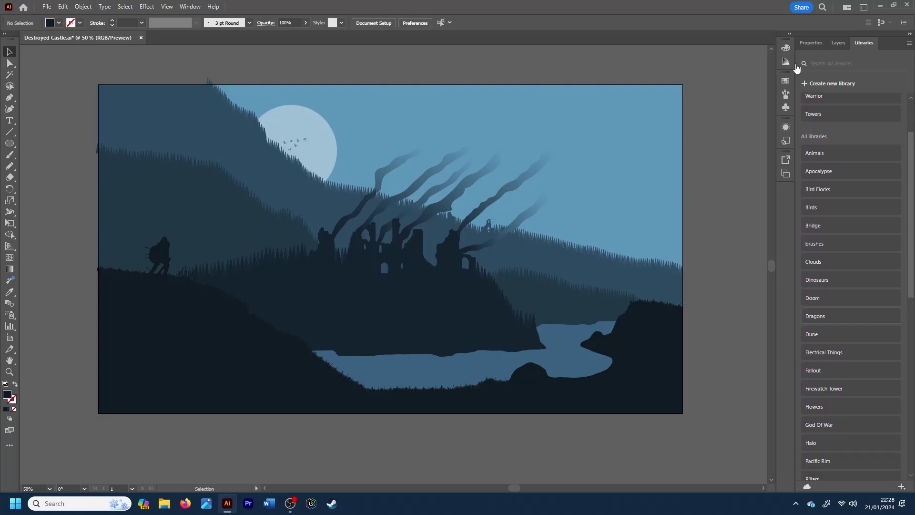
left_click(838, 300)
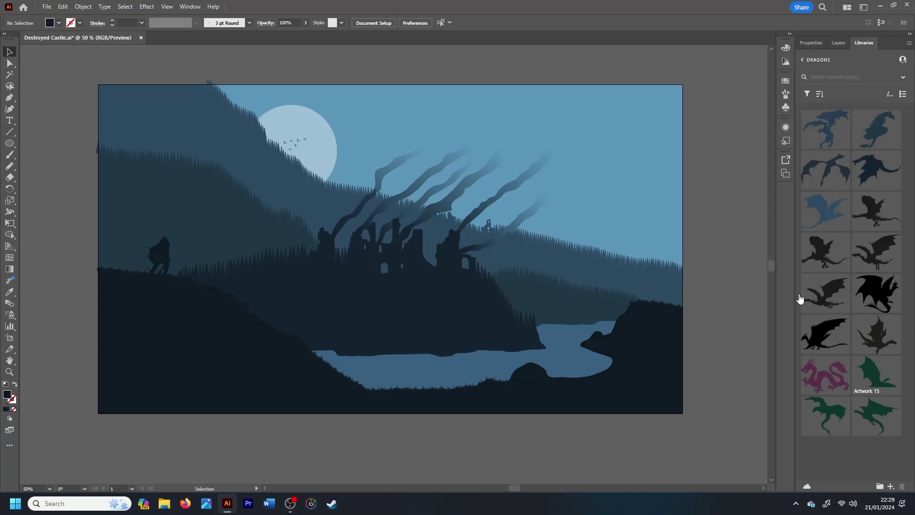
Place copies of two dragon artworks, including Artwork 16, into the sky
right_click(874, 377)
left_click(838, 251)
left_click(536, 98)
right_click(833, 399)
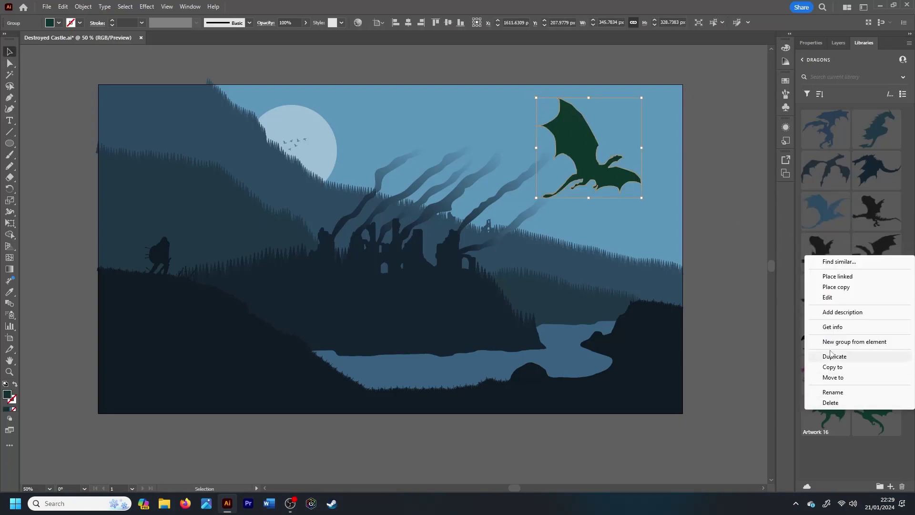
left_click(838, 286)
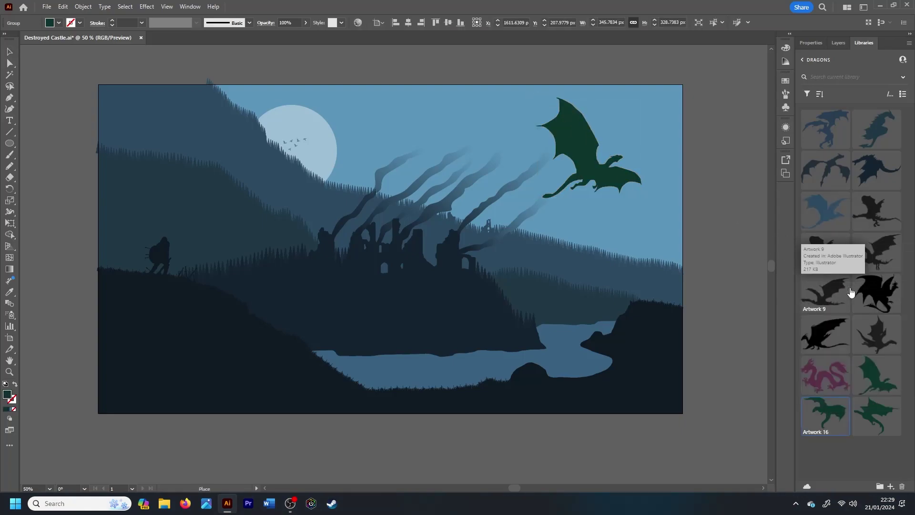
Resize the dragon to 150 px high and move the small dragon beside it
left_click(811, 43)
left_click(877, 97)
key("Return")
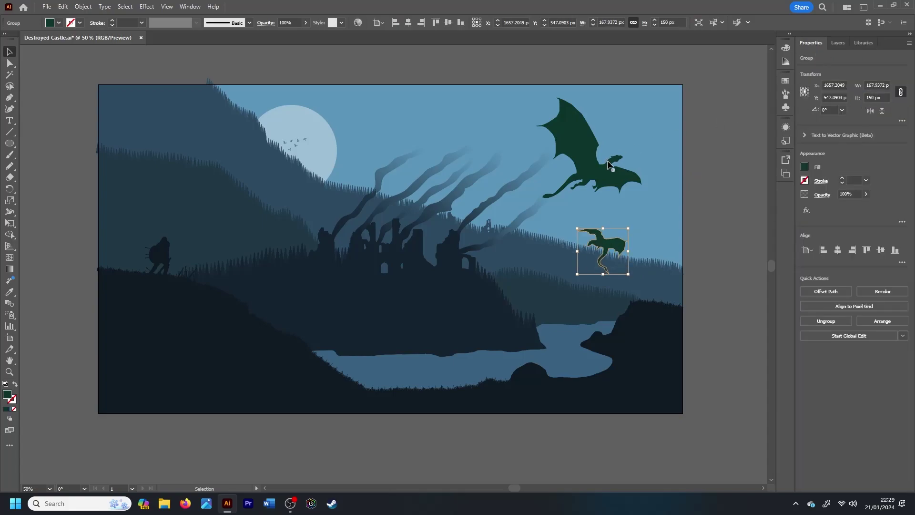
type("150")
key("Return")
mouse_move(605, 241)
left_mouse_down()
mouse_move(649, 169)
mouse_move(587, 206)
mouse_move(615, 215)
left_mouse_up()
Recolour both dragons with the dark hill blue and move them to new positions
left_click(584, 143, "shift")
key("i")
left_click(532, 298)
key("v")
left_click_drag(600, 161, 722, 151)
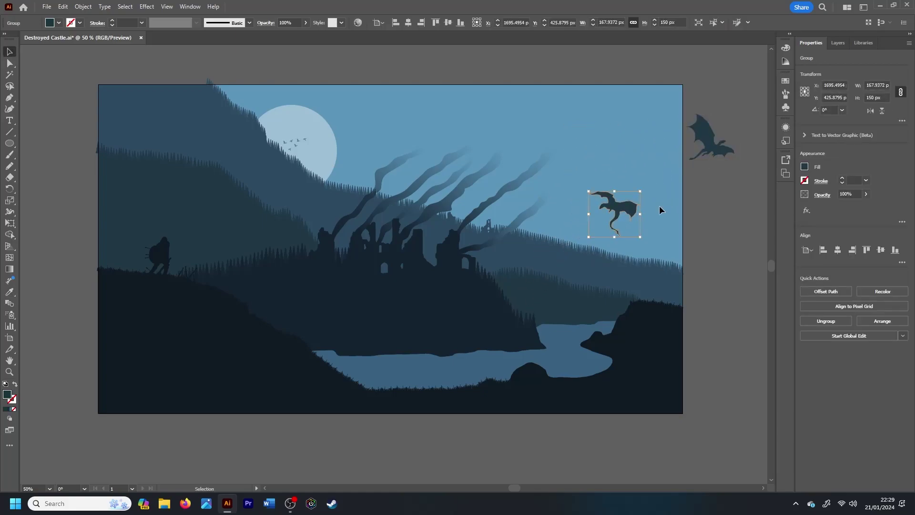
key("ctrl+plus")
left_click(529, 357)
scroll(519, 488, "left", 5)
Move one dragon in front of the moon and shrink it to 100 px high
scroll(519, 488, "left", 1)
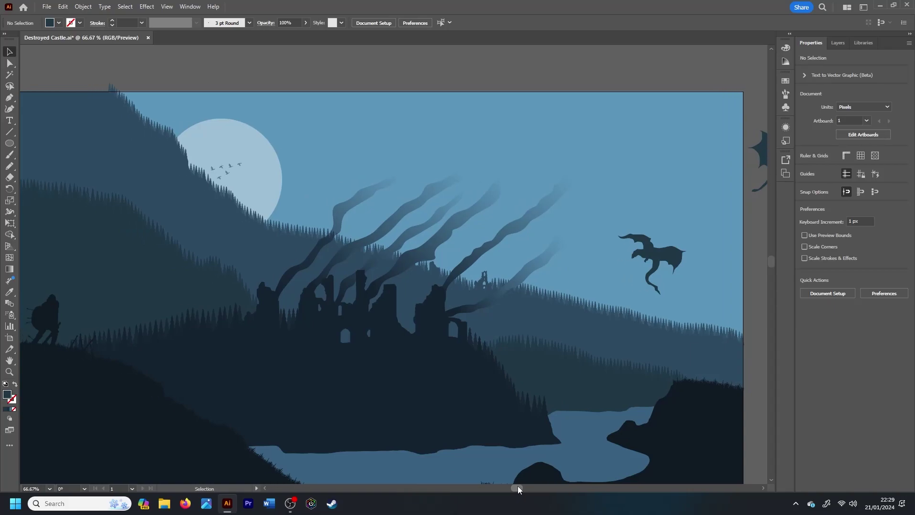
left_click(655, 260)
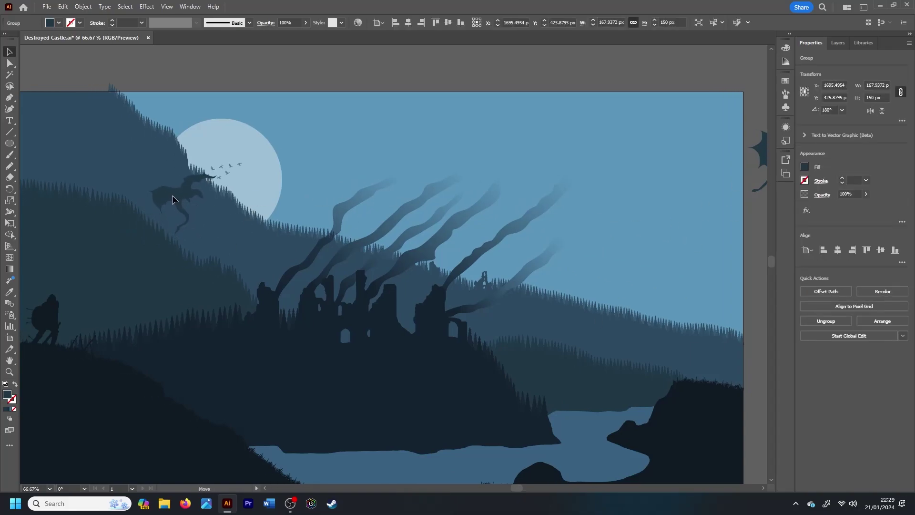
left_click_drag(151, 230, 232, 224)
type("100")
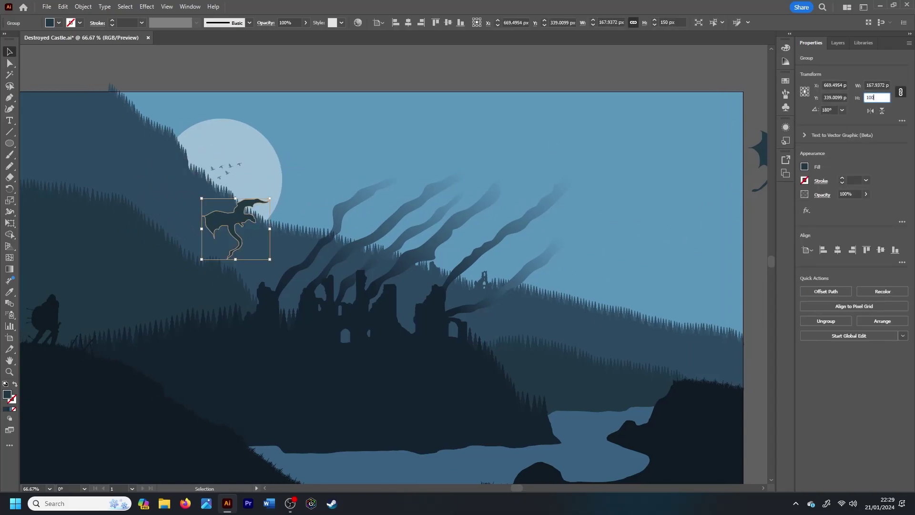
key("Return")
key("i")
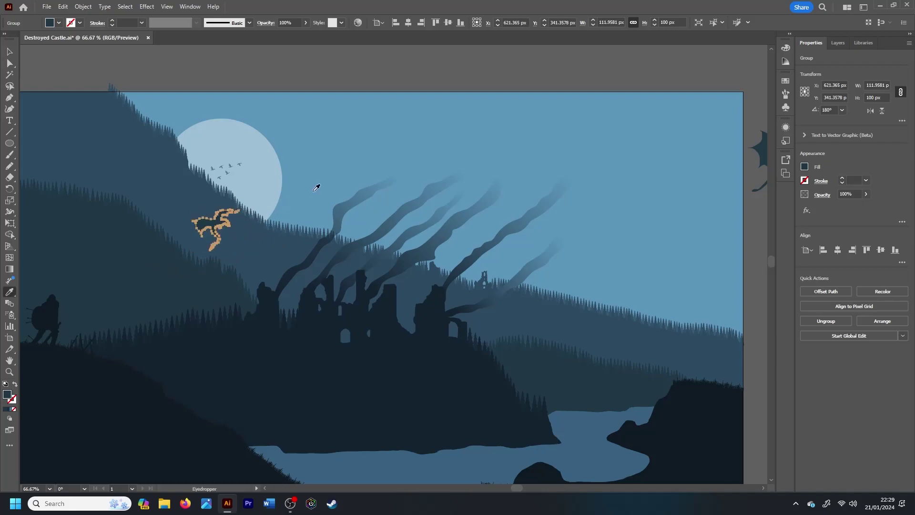
key("v")
left_click(316, 188)
Park the spare dragon above the artboard and move a 100 px dragon onto the hillside
left_click_drag(758, 152, 292, 196)
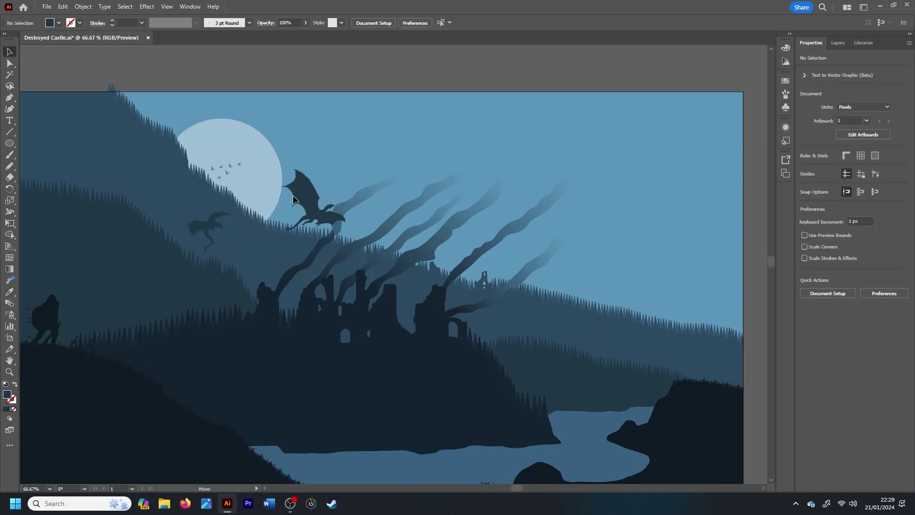
left_click_drag(209, 228, 371, 69)
double_click(877, 97)
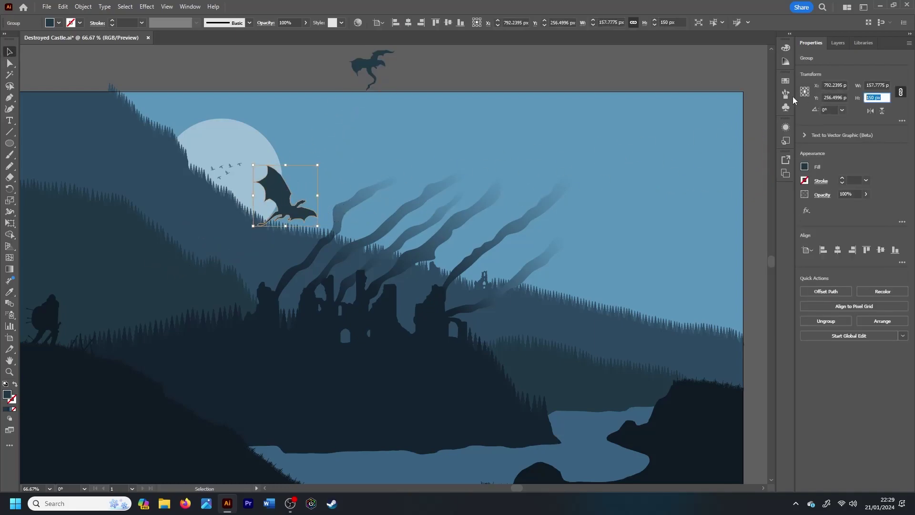
type("100")
key("Return")
key("i")
key("v")
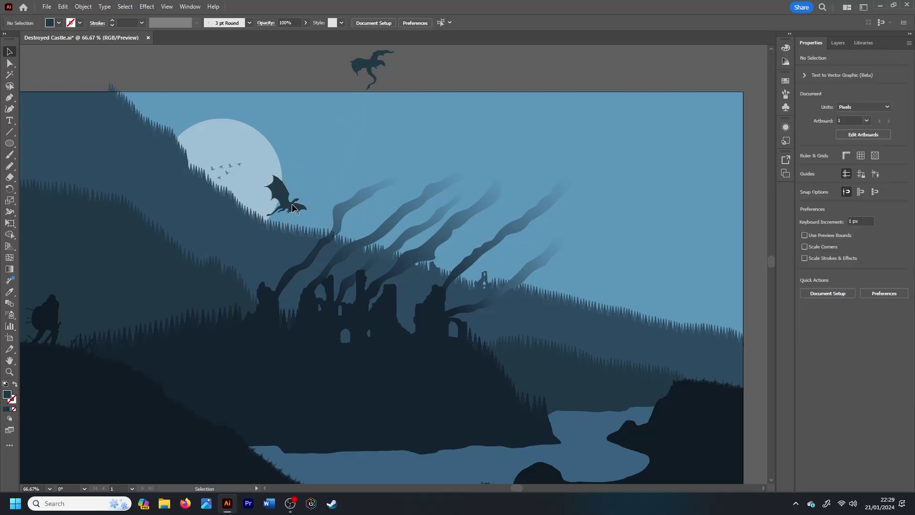
left_click_drag(292, 199, 218, 232)
Set the hillside dragon's opacity to 50%
left_click(850, 194)
type("50")
key("Return")
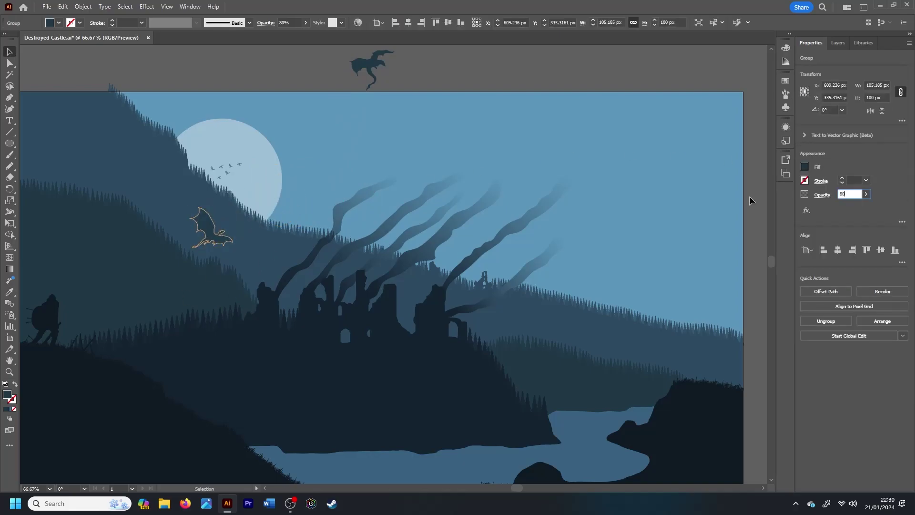
left_click(627, 249)
Delete the leftover dragon sitting above the artboard
key("ctrl+minus")
left_click(363, 133)
key("Delete")
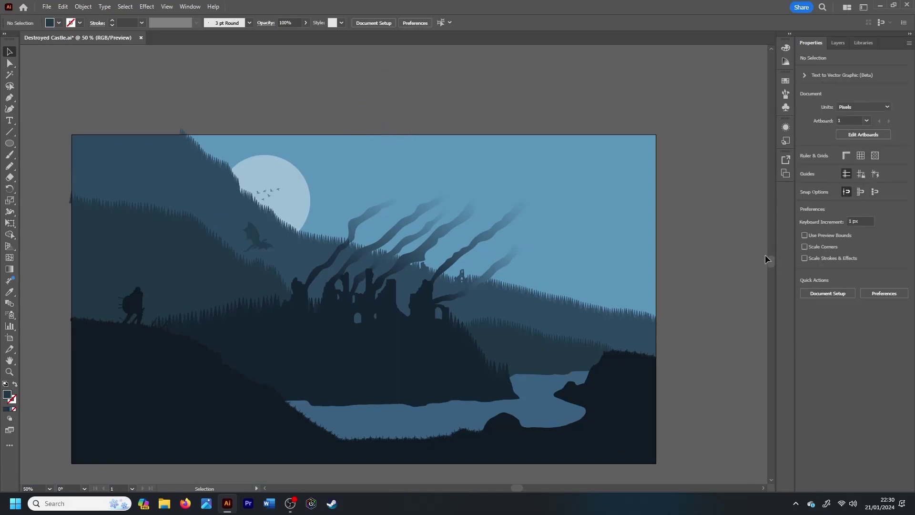
scroll(765, 259, "down", 2)
Change the hillside dragon's opacity to 70%
left_click(257, 205)
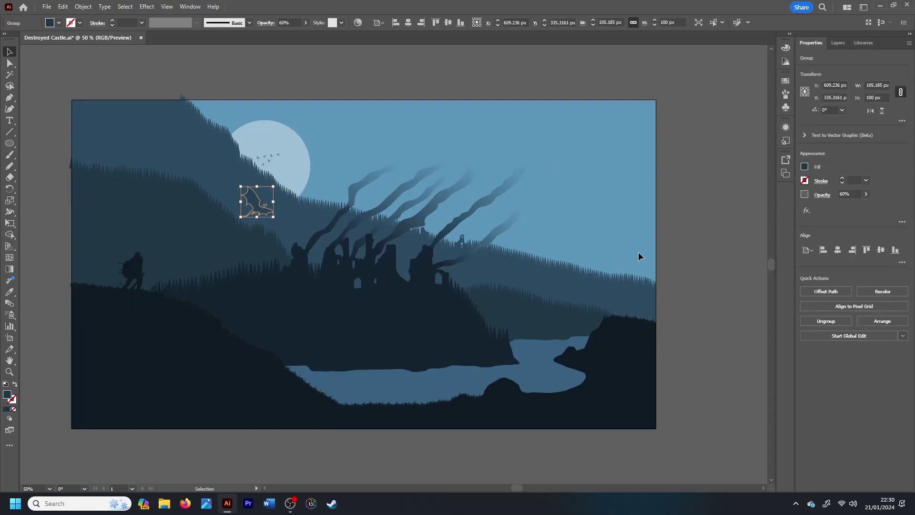
left_click(653, 254)
left_click(256, 199)
left_click(850, 194)
type("70")
key("Return")
left_click(664, 297)
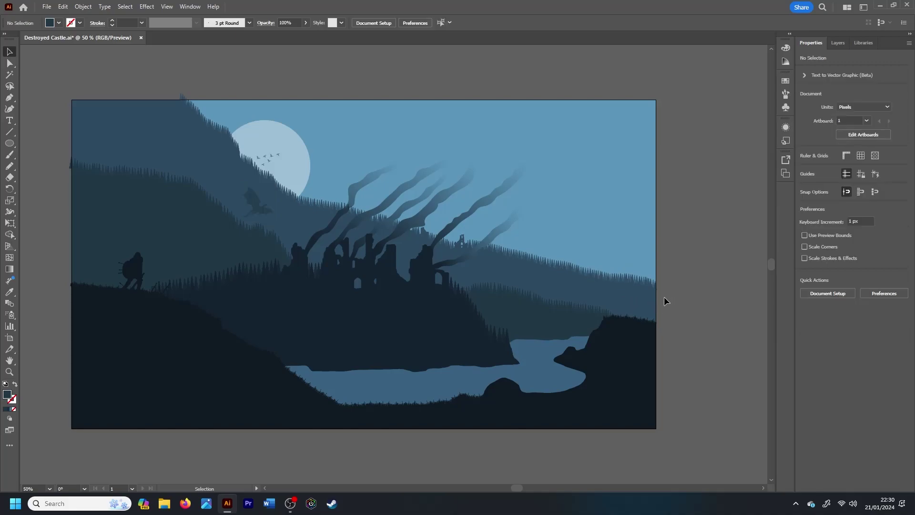